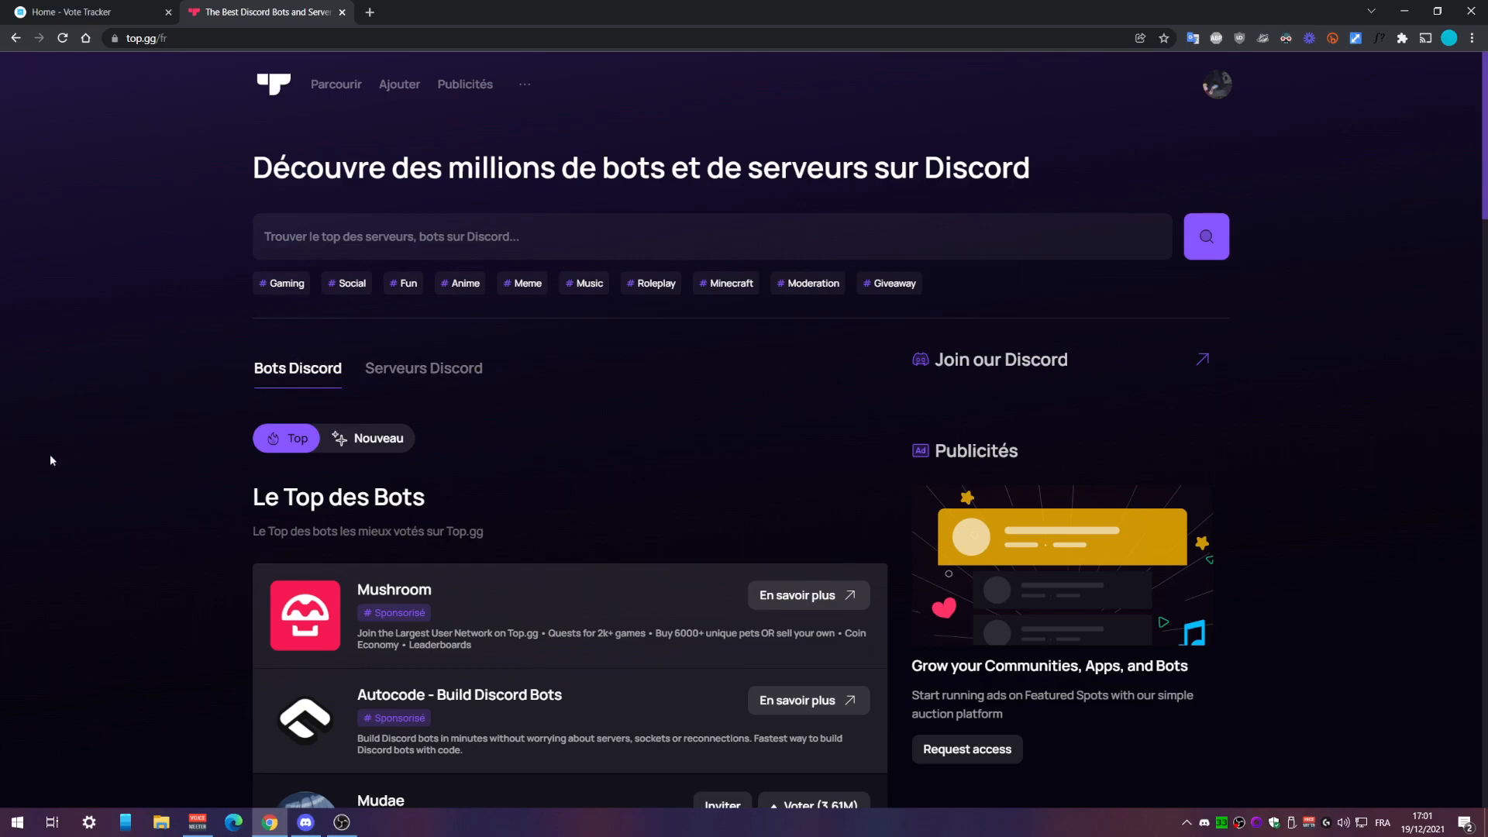
- Switch to the 'Home - Vote Tracker' documentation tab at docs.votetracker.xyz
{"action": "key", "text": "ctrl+shift+Tab"}
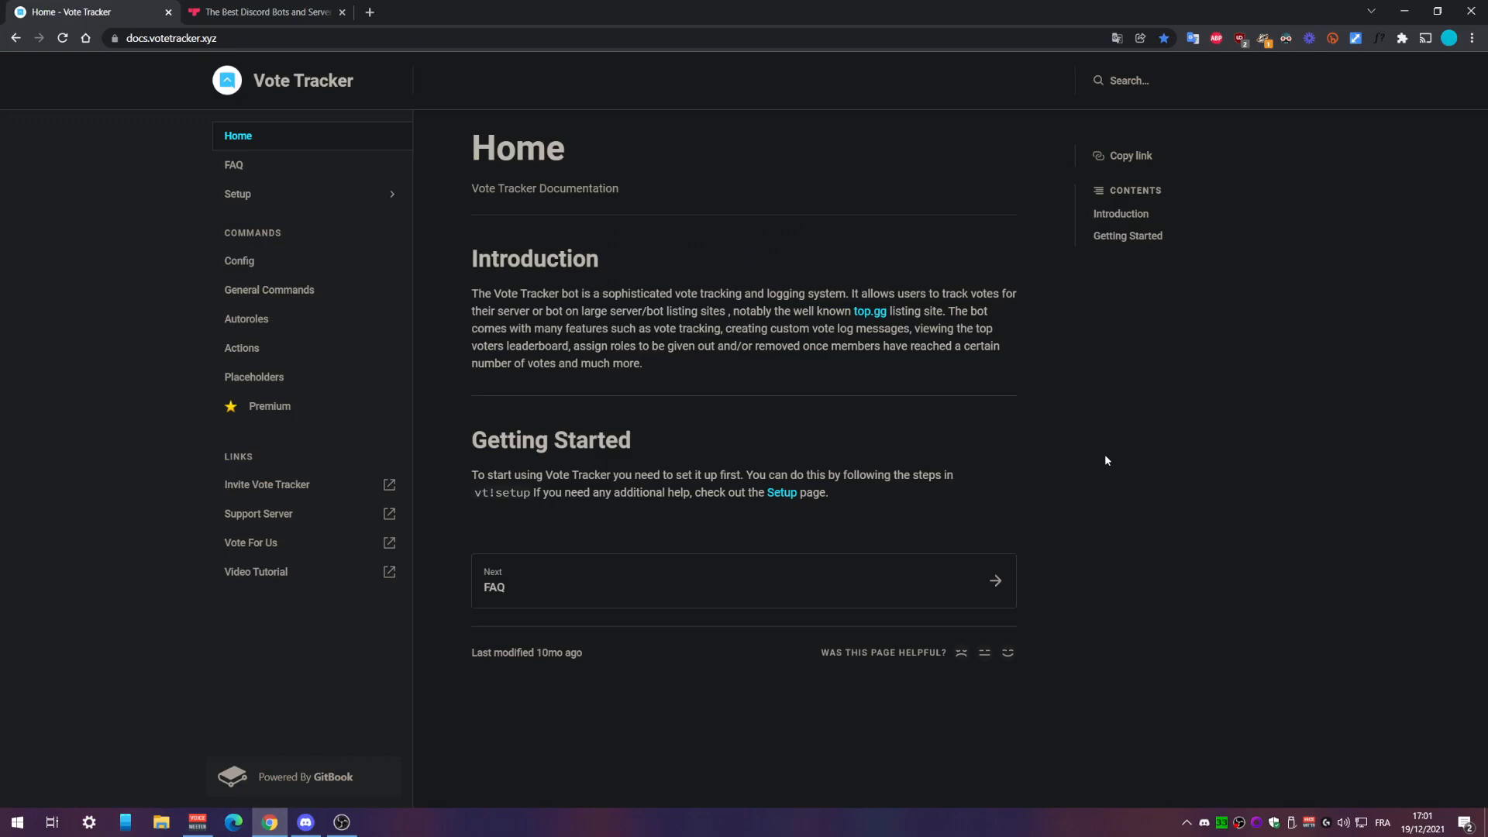
- Bring Discord forward on the channel showing Vote Tracker's top.gg vote messages
{"action": "left_click", "coordinate": [305, 822]}
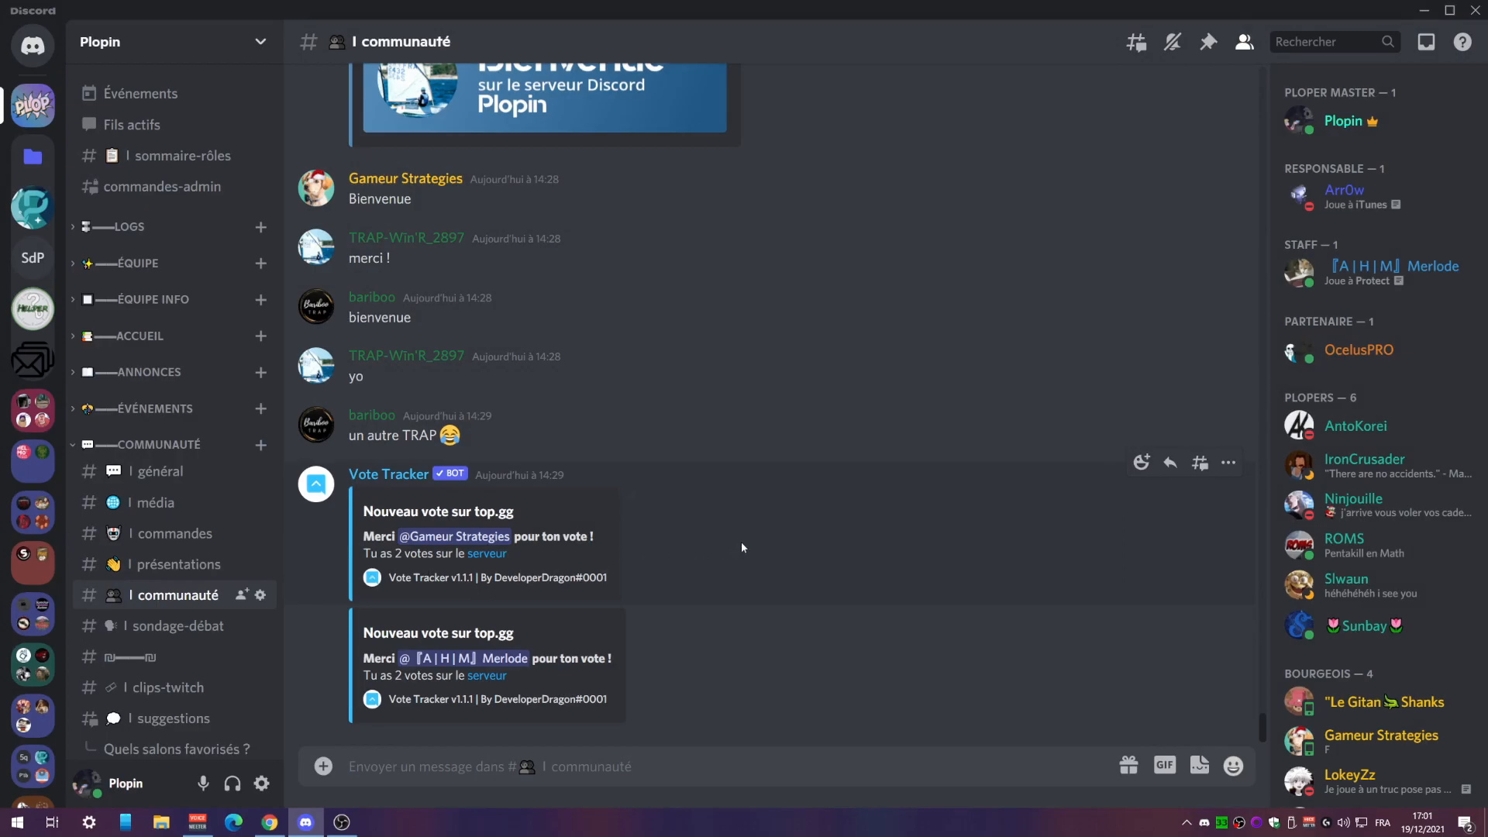
- Inspect the first vote message's text and the server owner's roles in the member list
{"action": "left_click_drag", "start_coordinate": [508, 553], "coordinate": [363, 511]}
{"action": "left_click", "coordinate": [384, 514]}
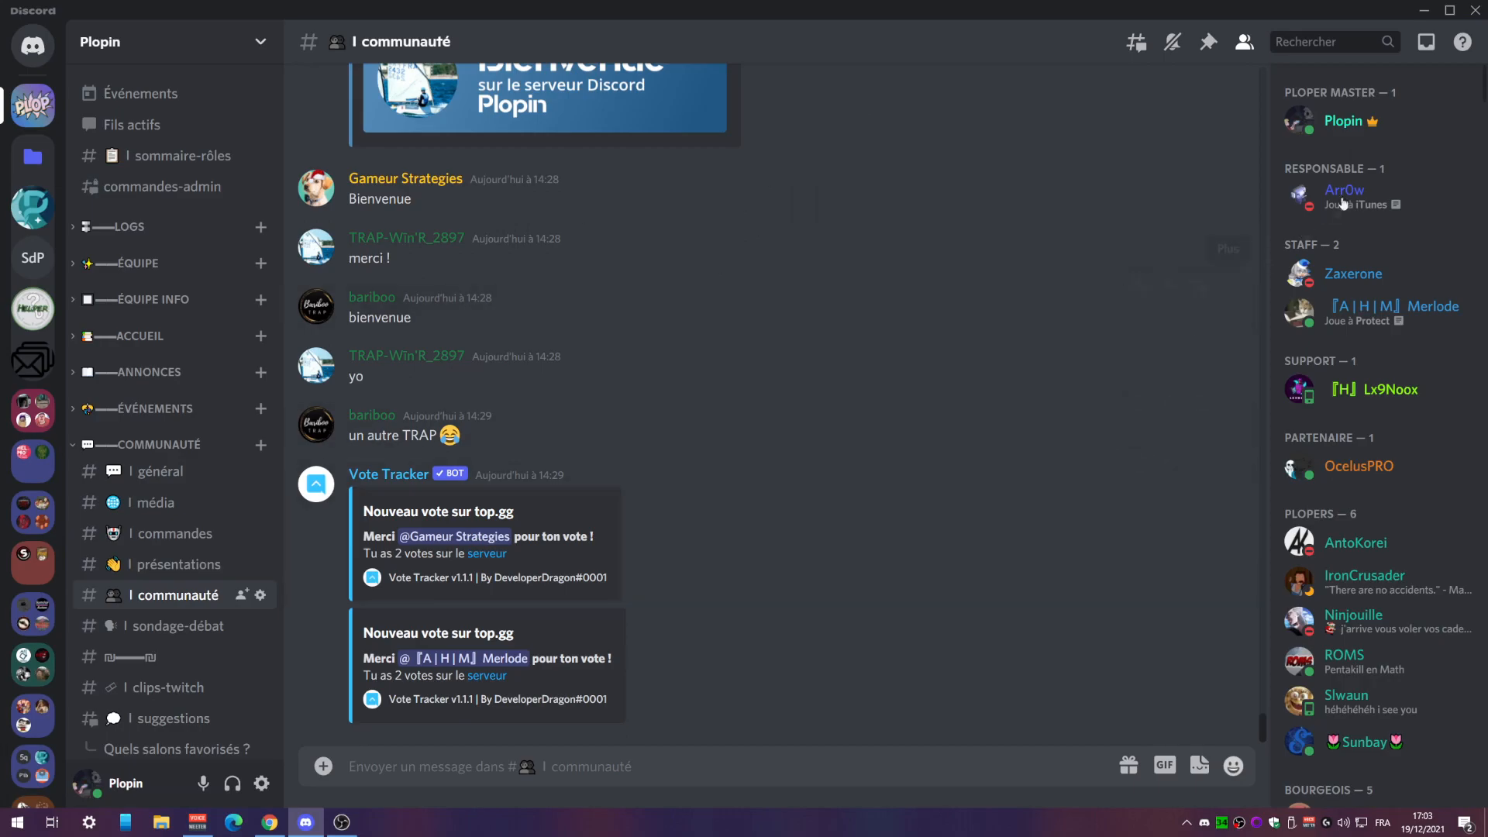
{"action": "left_click", "coordinate": [1430, 129]}
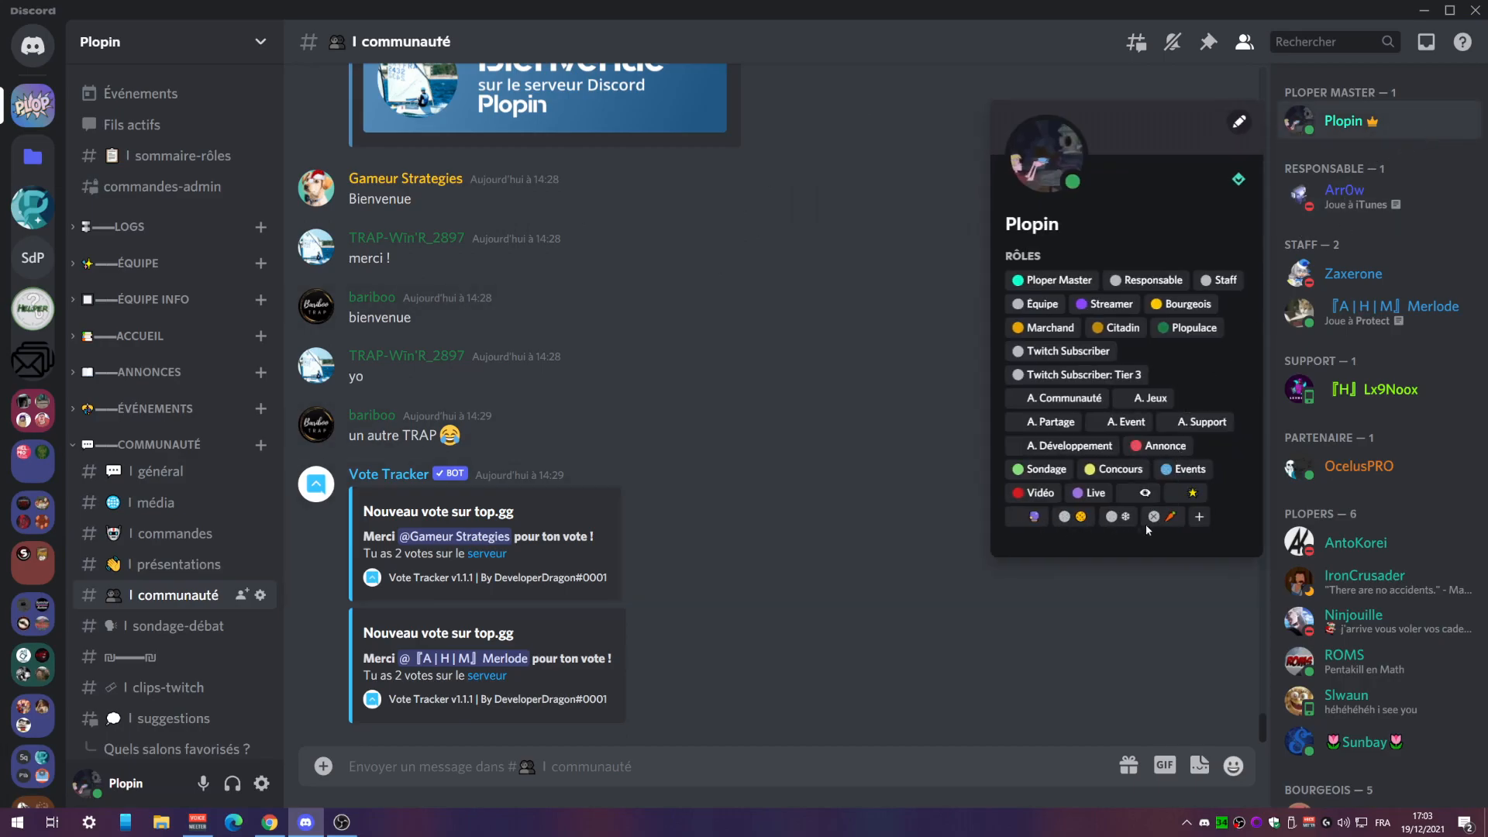
{"action": "left_click", "coordinate": [1064, 616]}
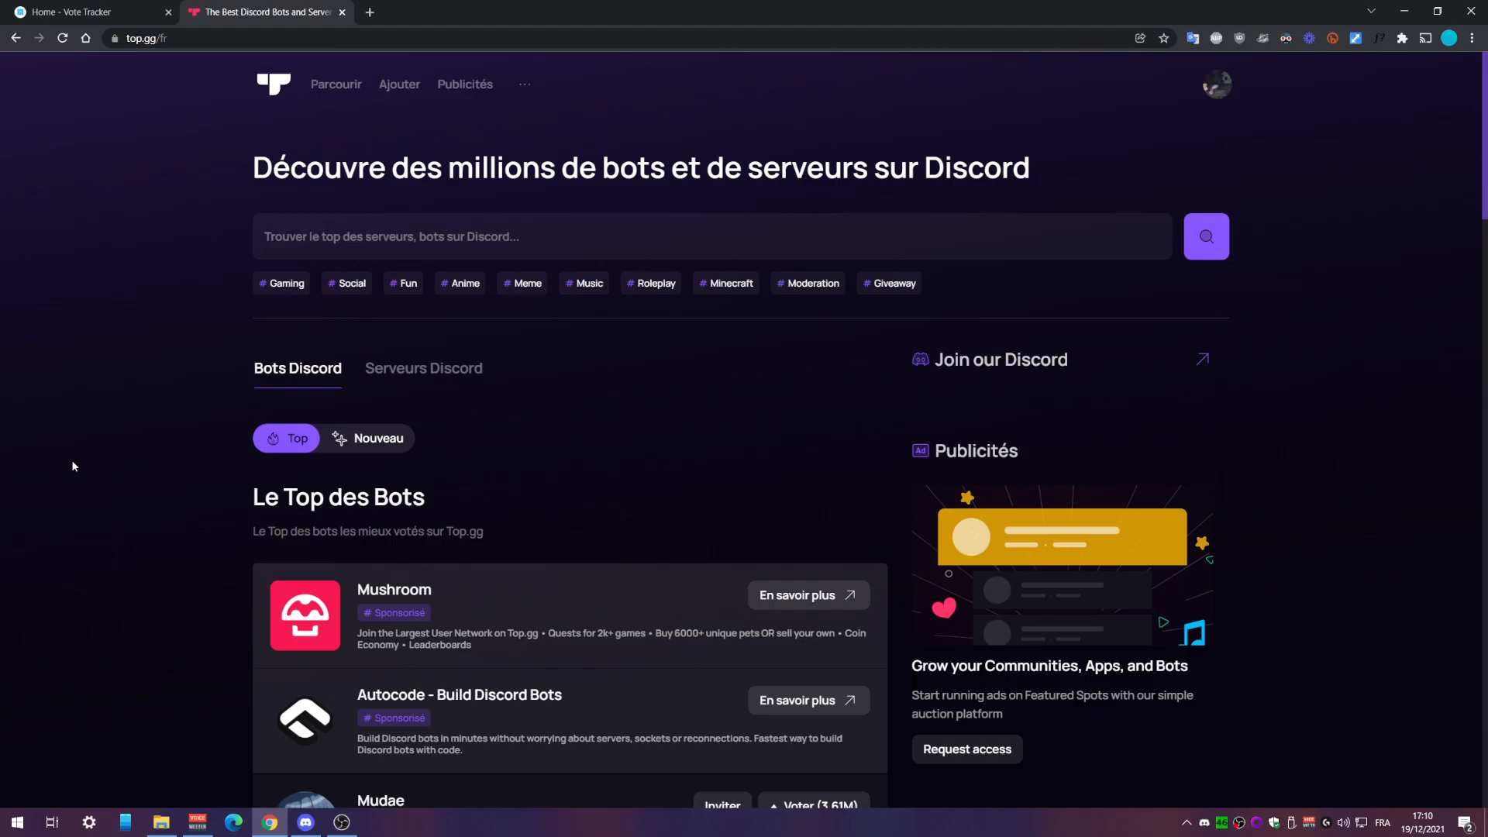
{"action": "left_click", "coordinate": [302, 237]}
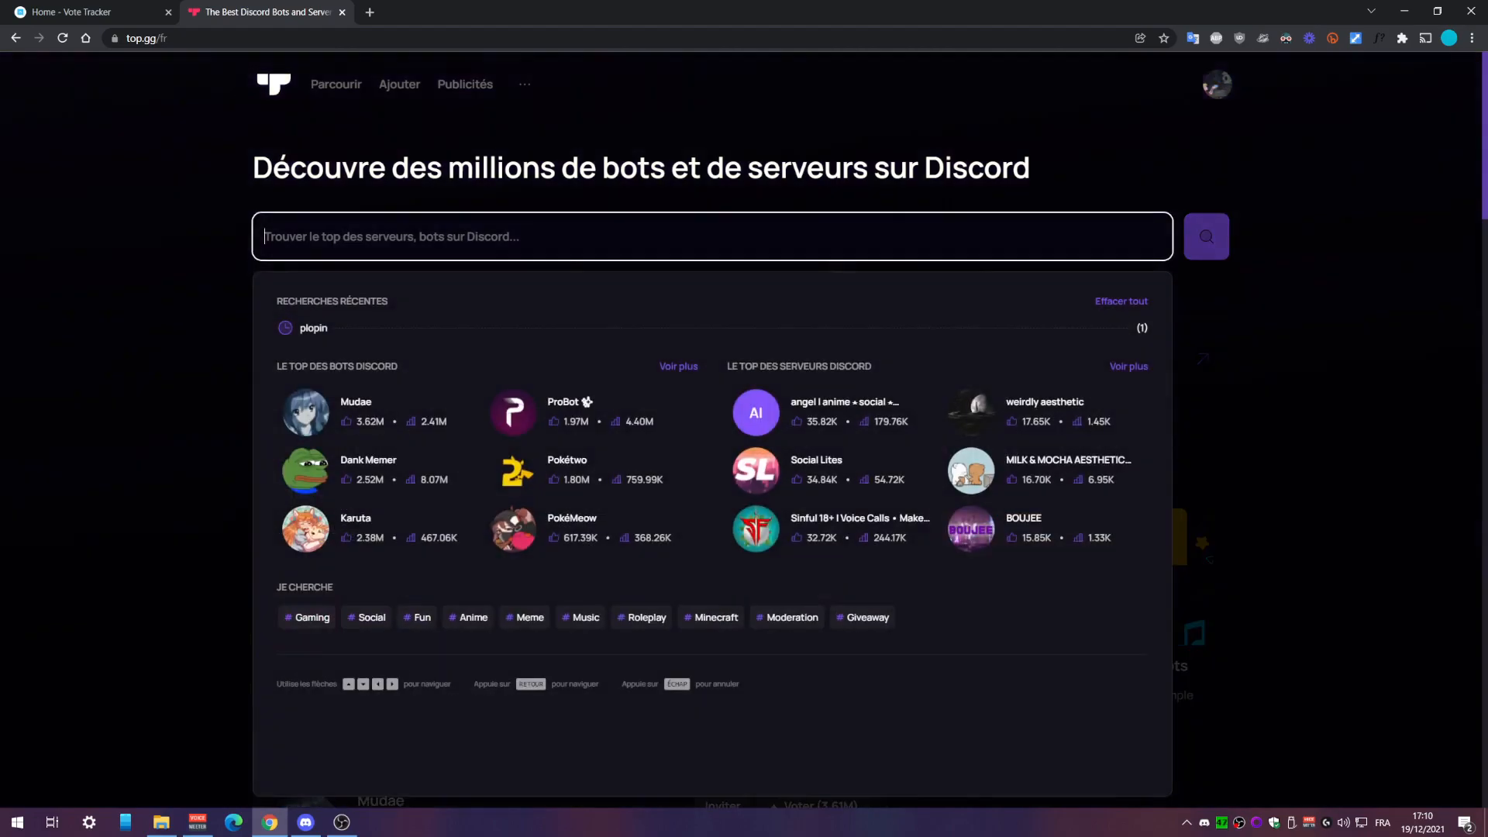
{"action": "left_click", "coordinate": [320, 332]}
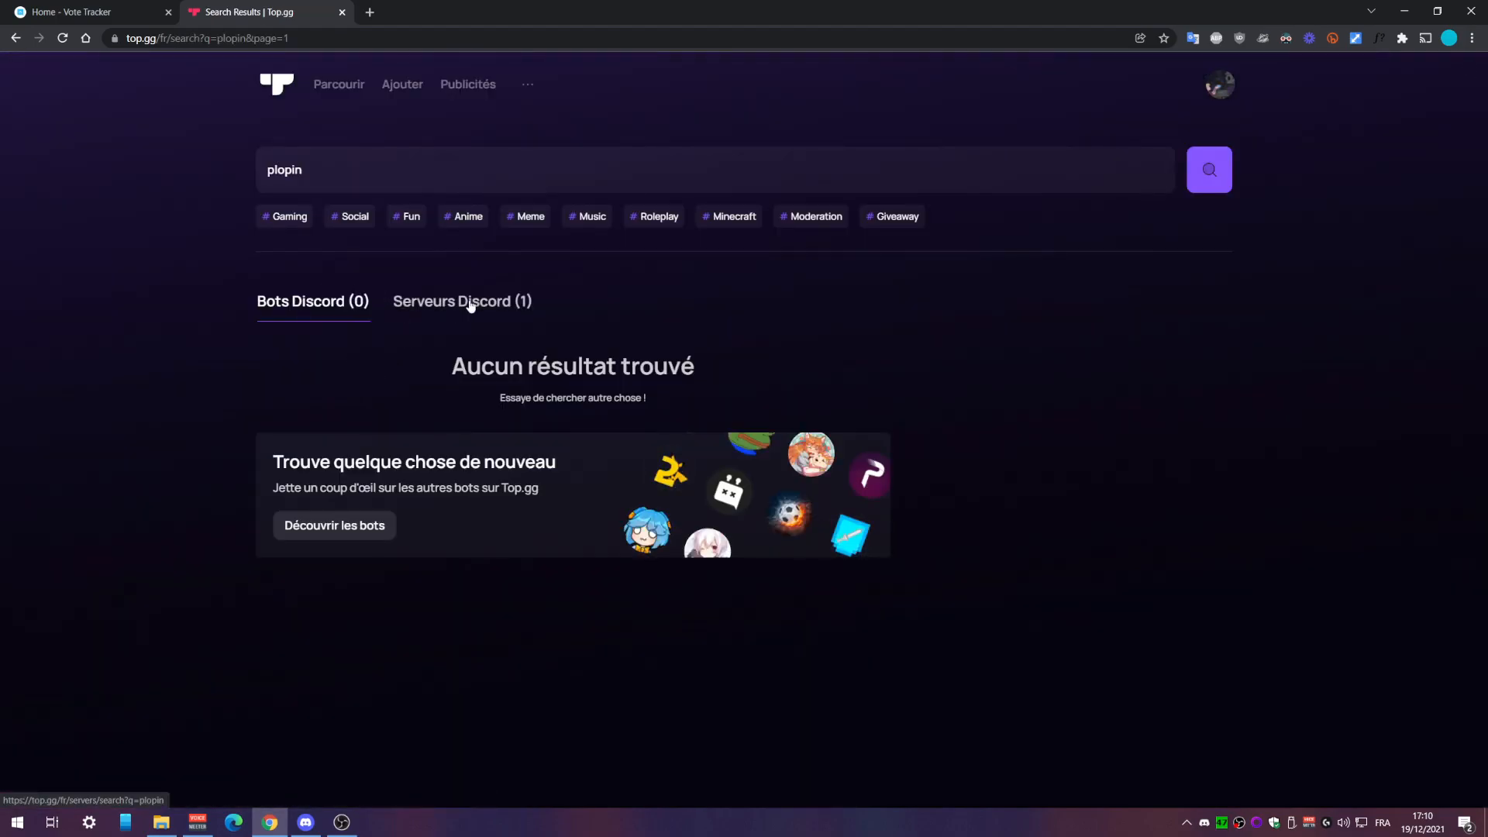
{"action": "left_click", "coordinate": [471, 304]}
{"action": "left_click", "coordinate": [387, 378]}
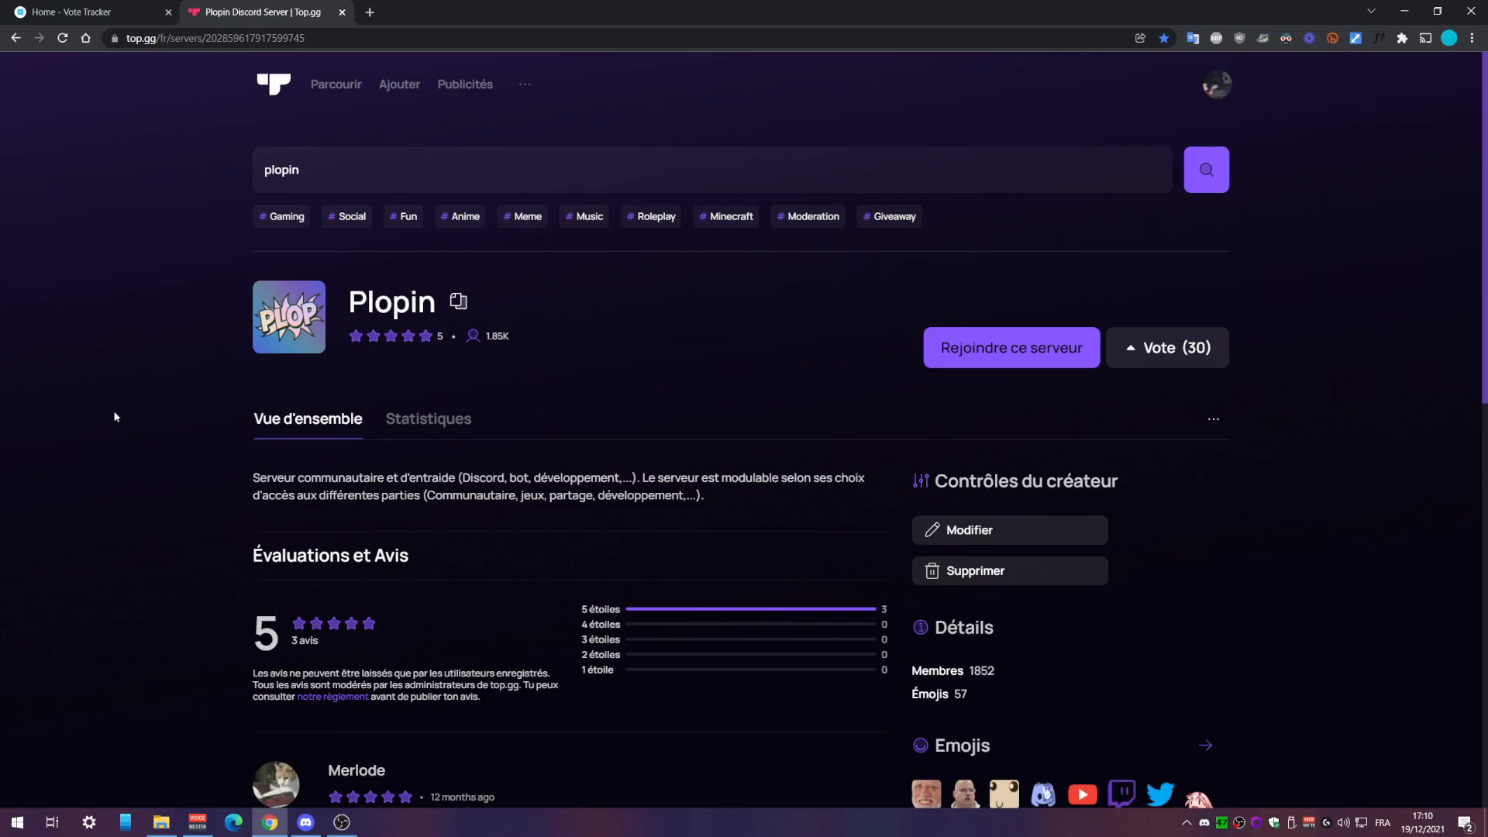
{"action": "left_click_drag", "start_coordinate": [248, 478], "coordinate": [736, 500]}
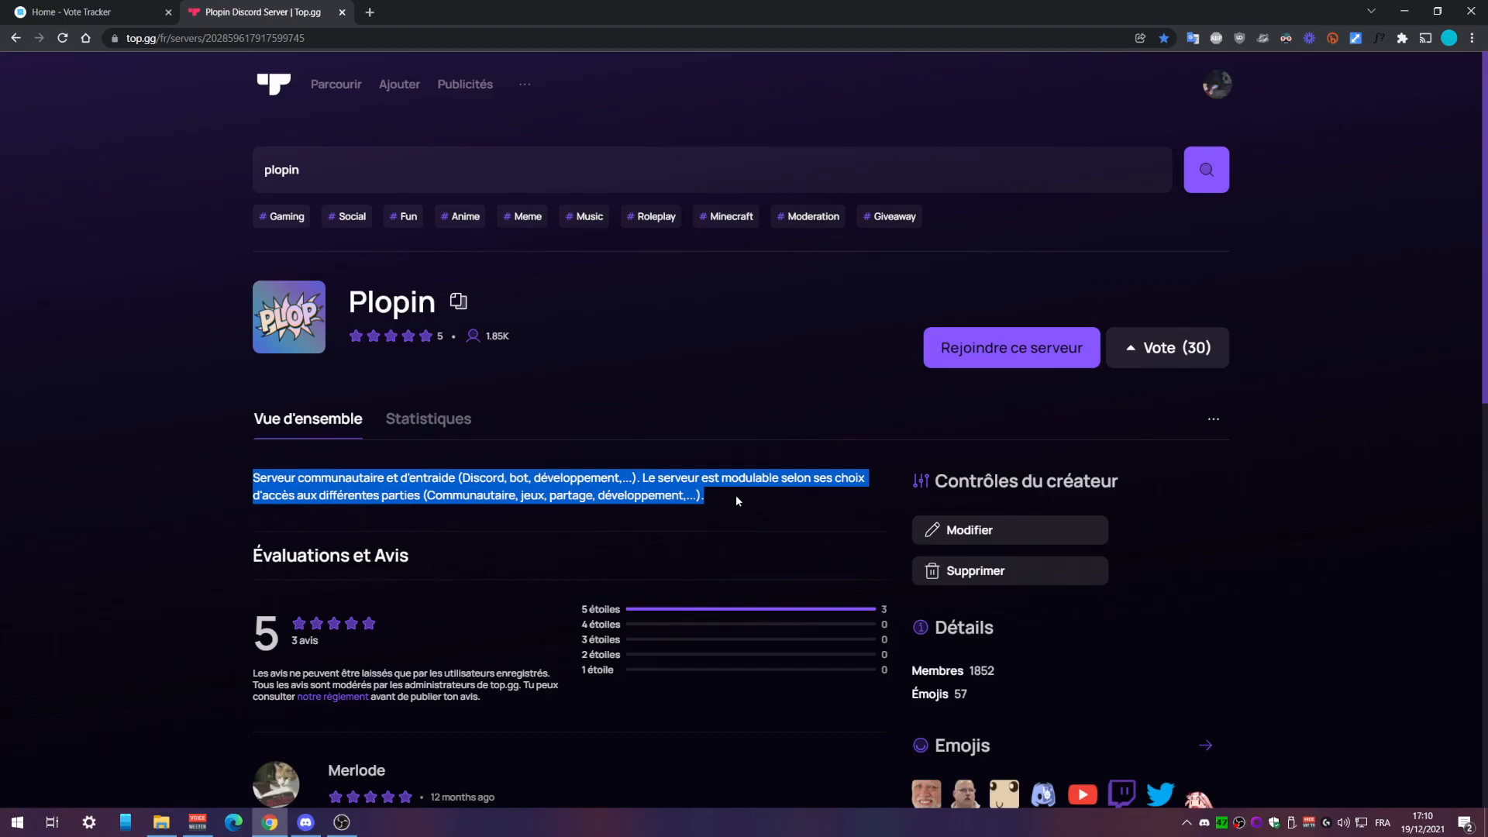
{"action": "scroll", "coordinate": [736, 494], "scroll_direction": "down", "scroll_amount": 2}
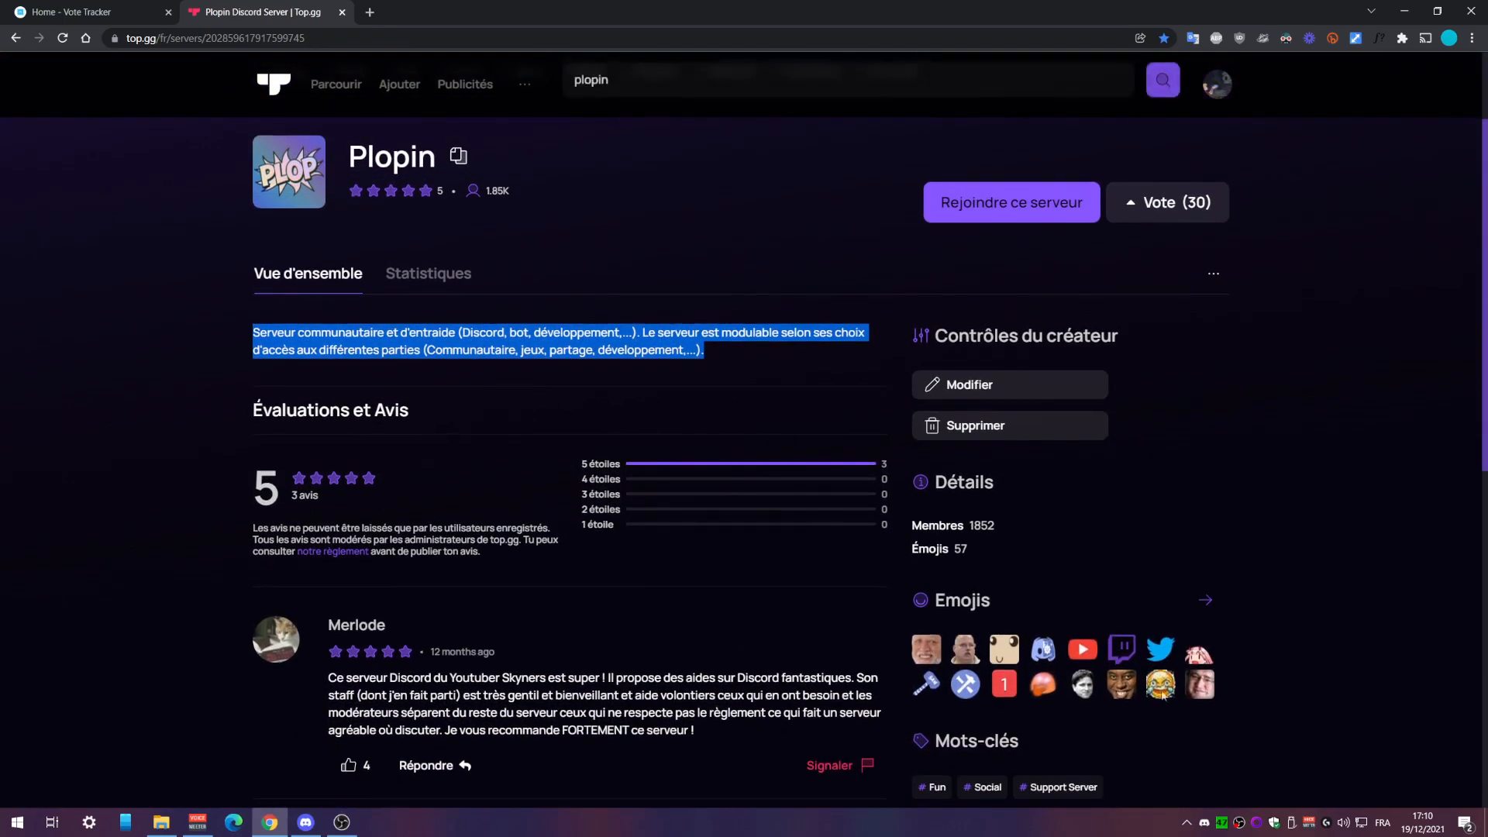
{"action": "scroll", "coordinate": [1124, 667], "scroll_direction": "down", "scroll_amount": 3}
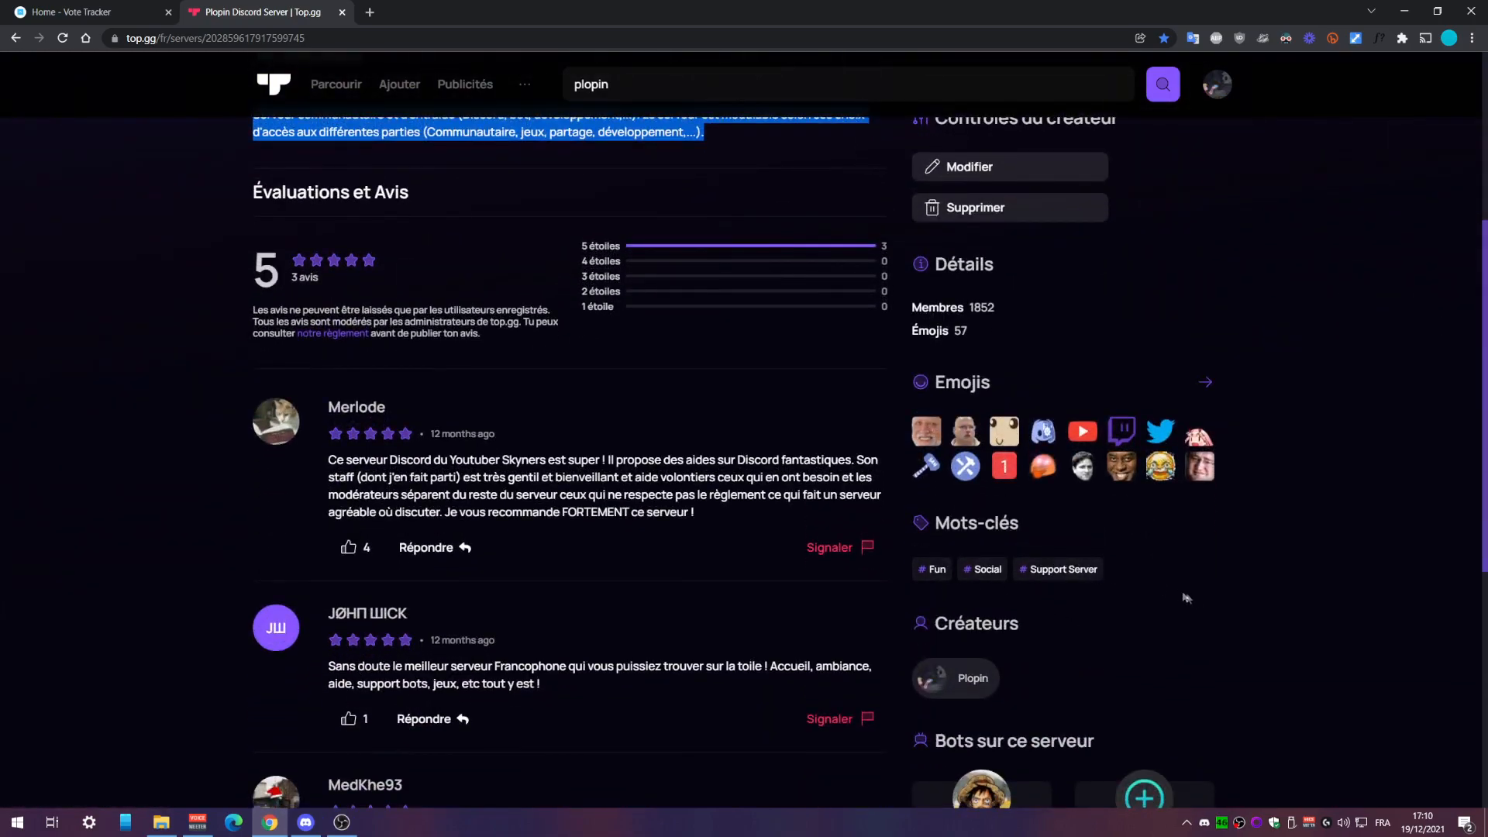
{"action": "scroll", "coordinate": [1200, 611], "scroll_direction": "down", "scroll_amount": 3}
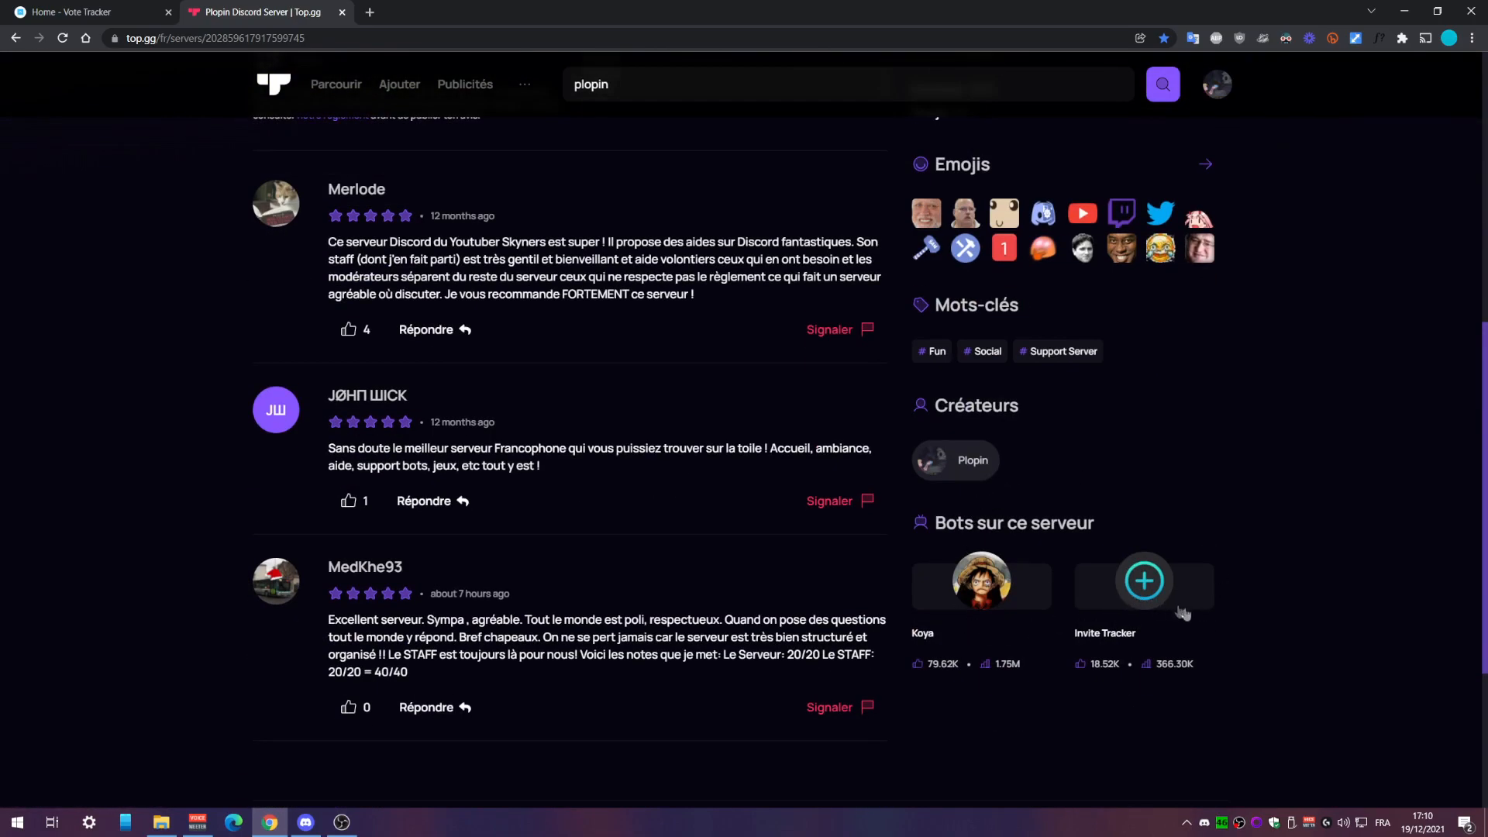
{"action": "scroll", "coordinate": [1188, 624], "scroll_direction": "up", "scroll_amount": 6}
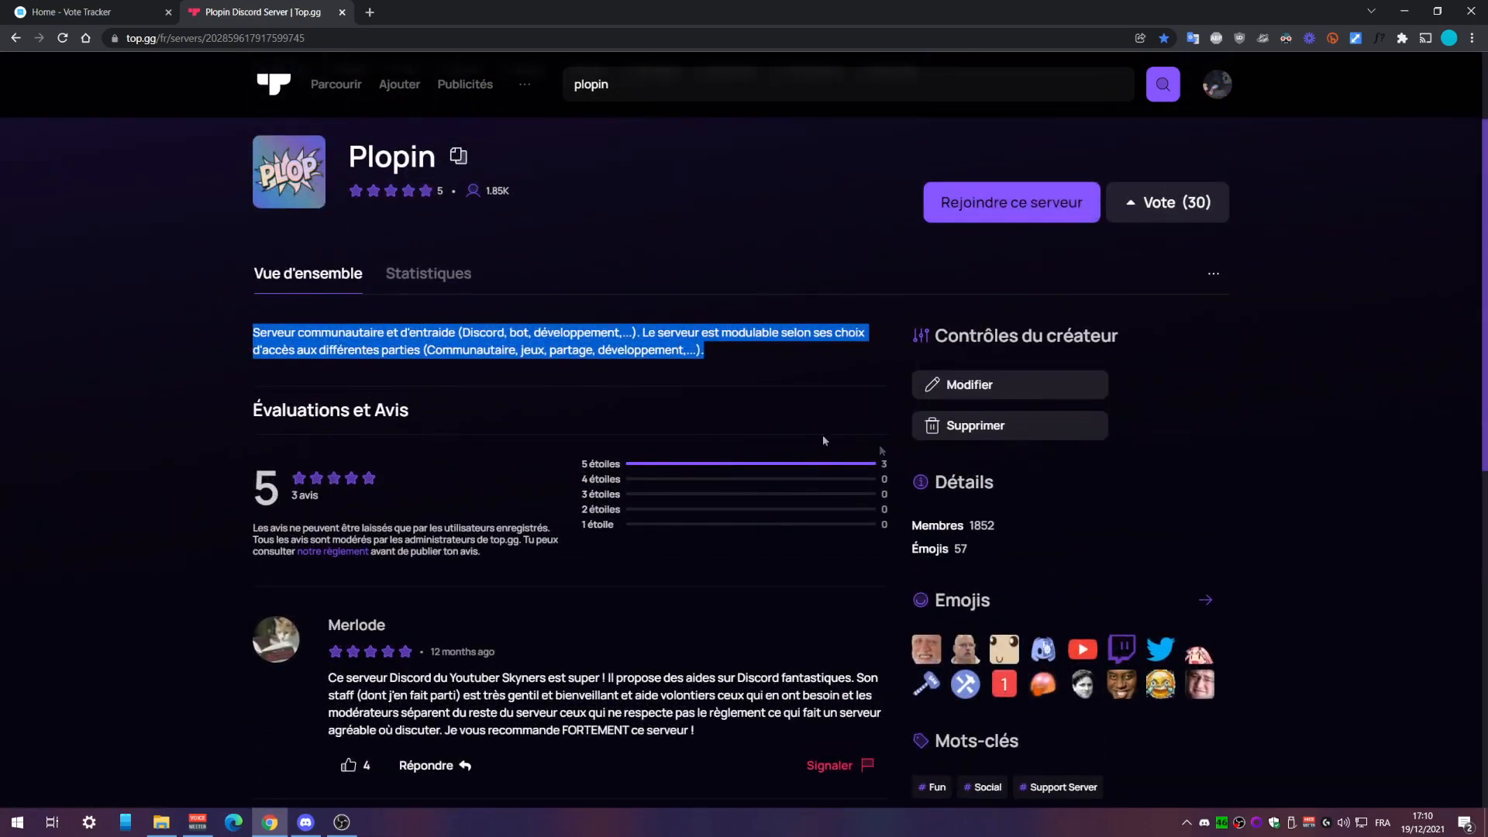
{"action": "left_click", "coordinate": [428, 382]}
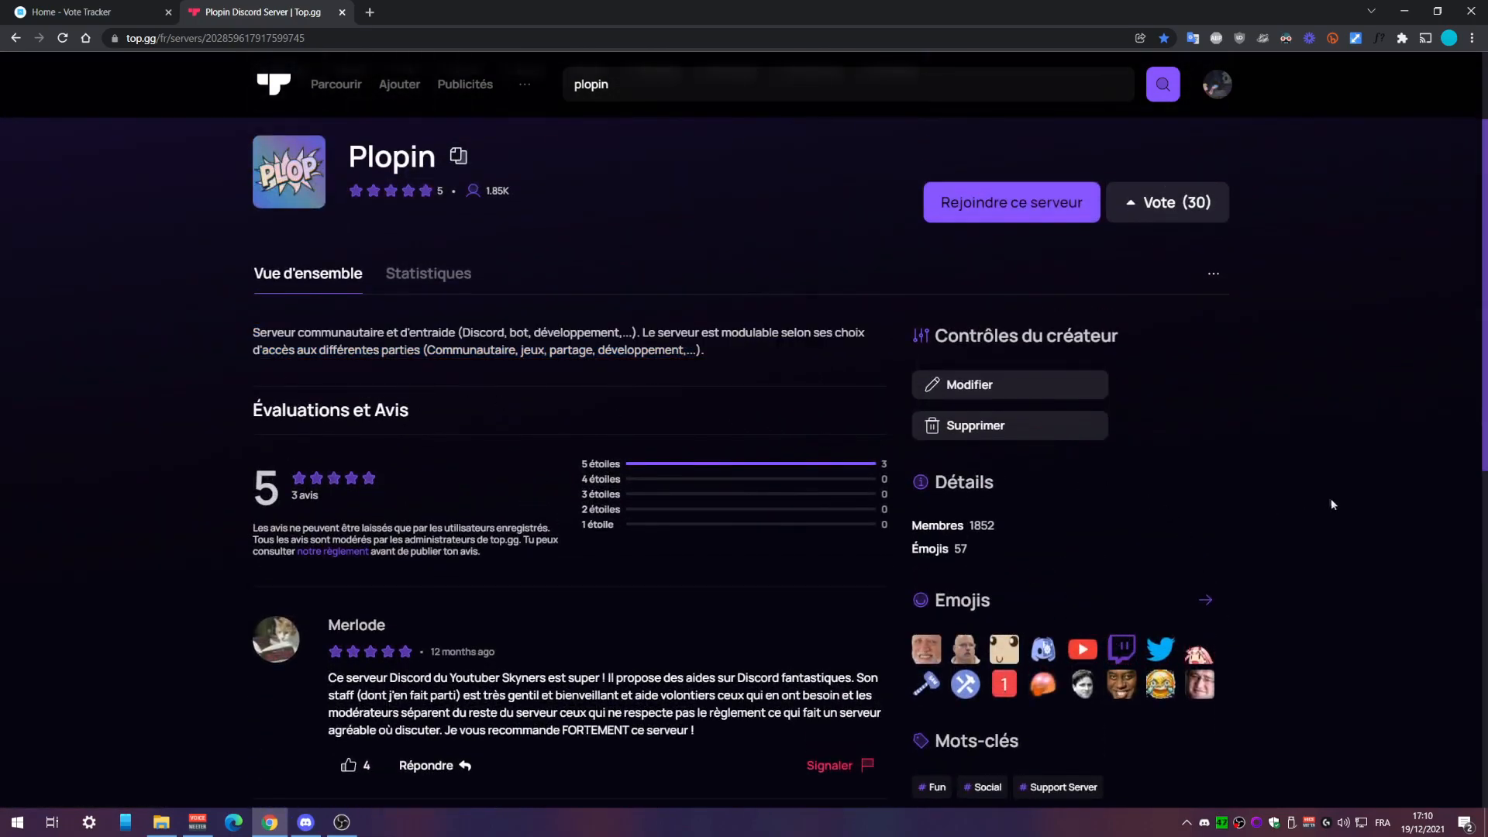
{"action": "scroll", "coordinate": [1332, 501], "scroll_direction": "up", "scroll_amount": 2}
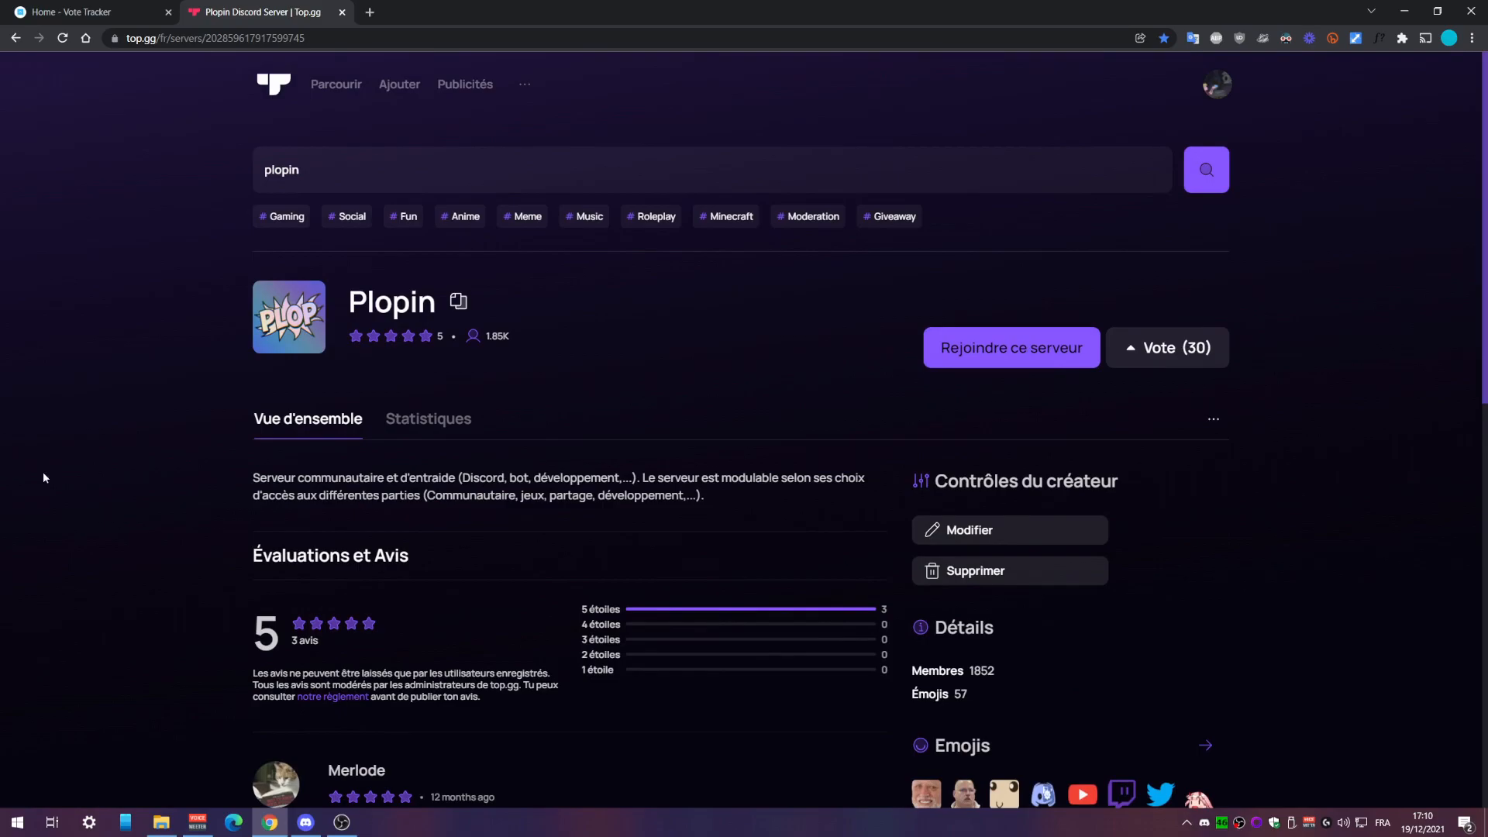
{"action": "scroll", "coordinate": [44, 478], "scroll_direction": "down", "scroll_amount": 3}
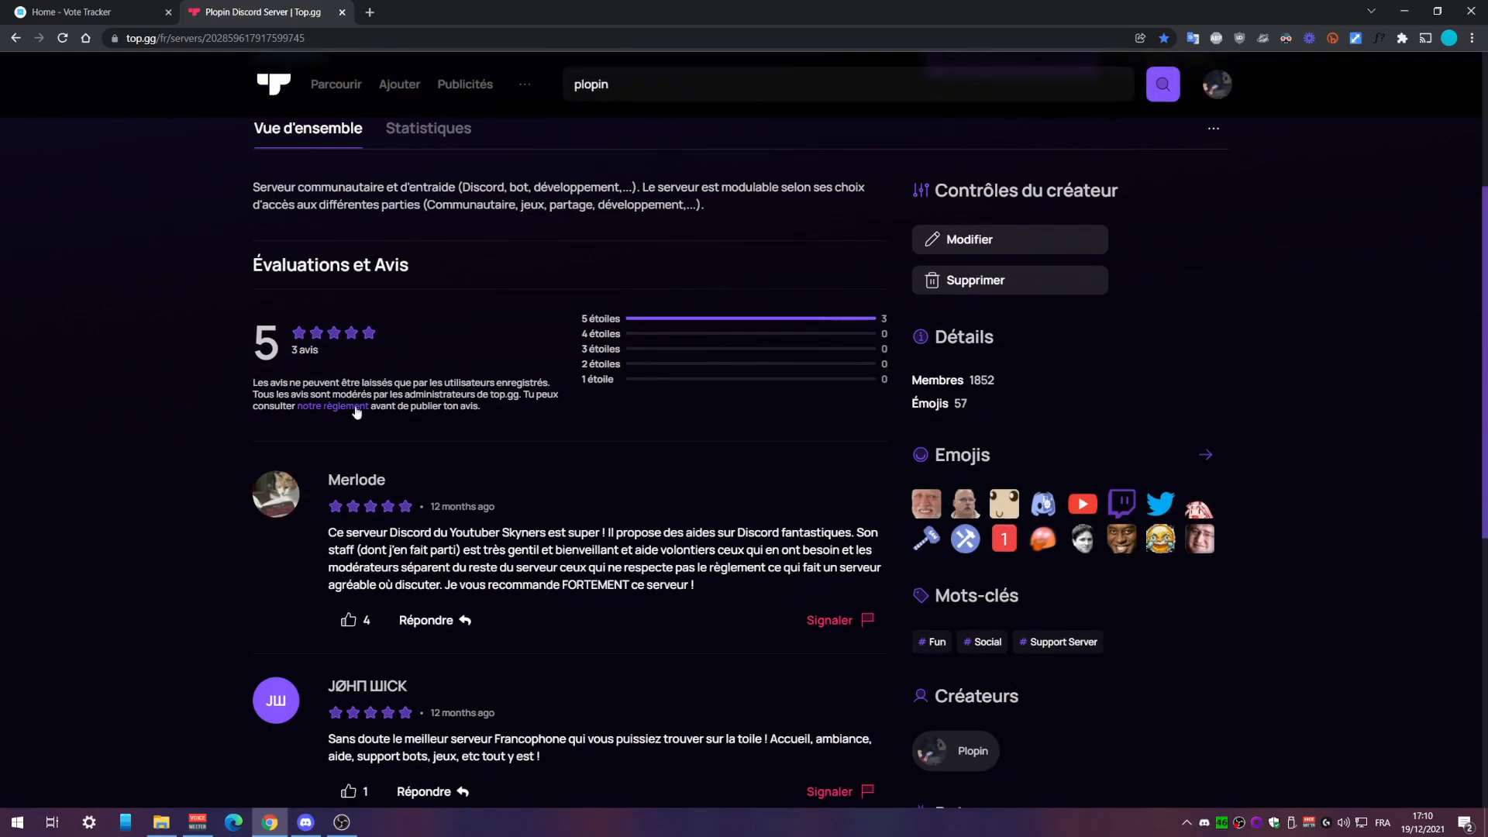
{"action": "scroll", "coordinate": [1034, 418], "scroll_direction": "up", "scroll_amount": 3}
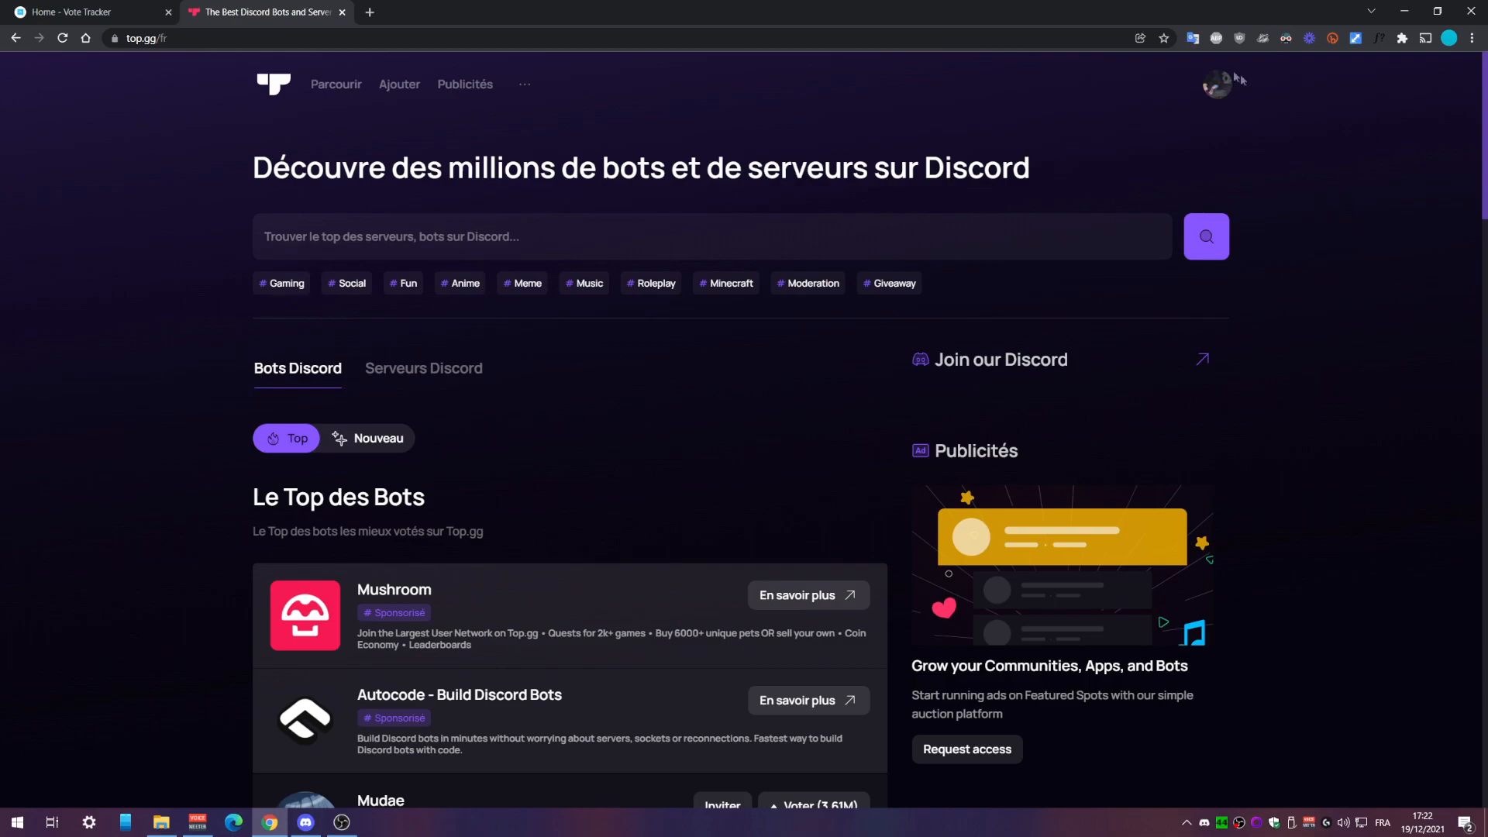
- From the Top.gg profile's server list, start adding Plop Tester with 'Ajouter à Top.gg'
{"action": "left_click", "coordinate": [1227, 96]}
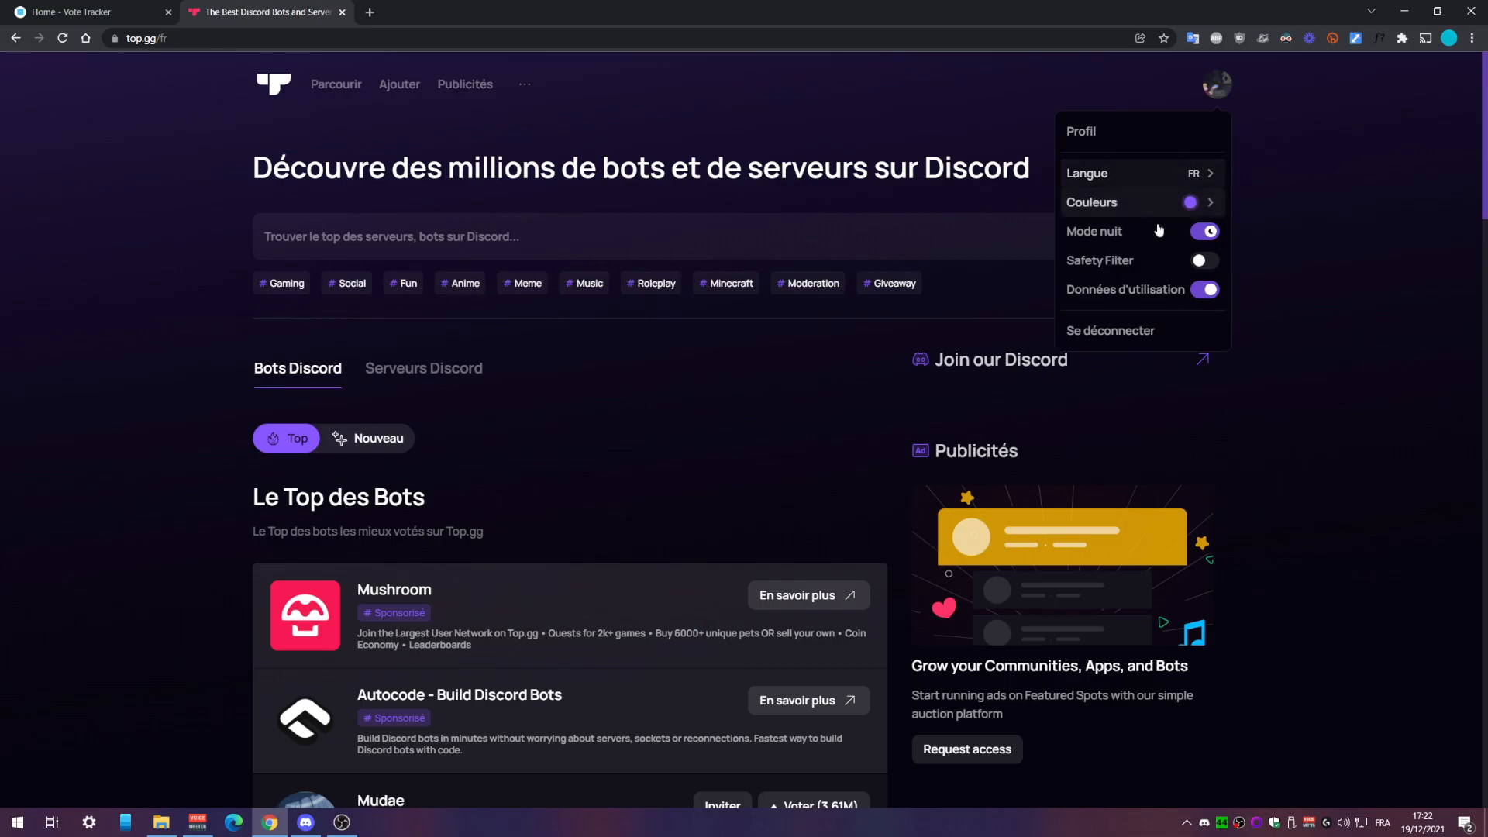
{"action": "left_click", "coordinate": [1140, 136]}
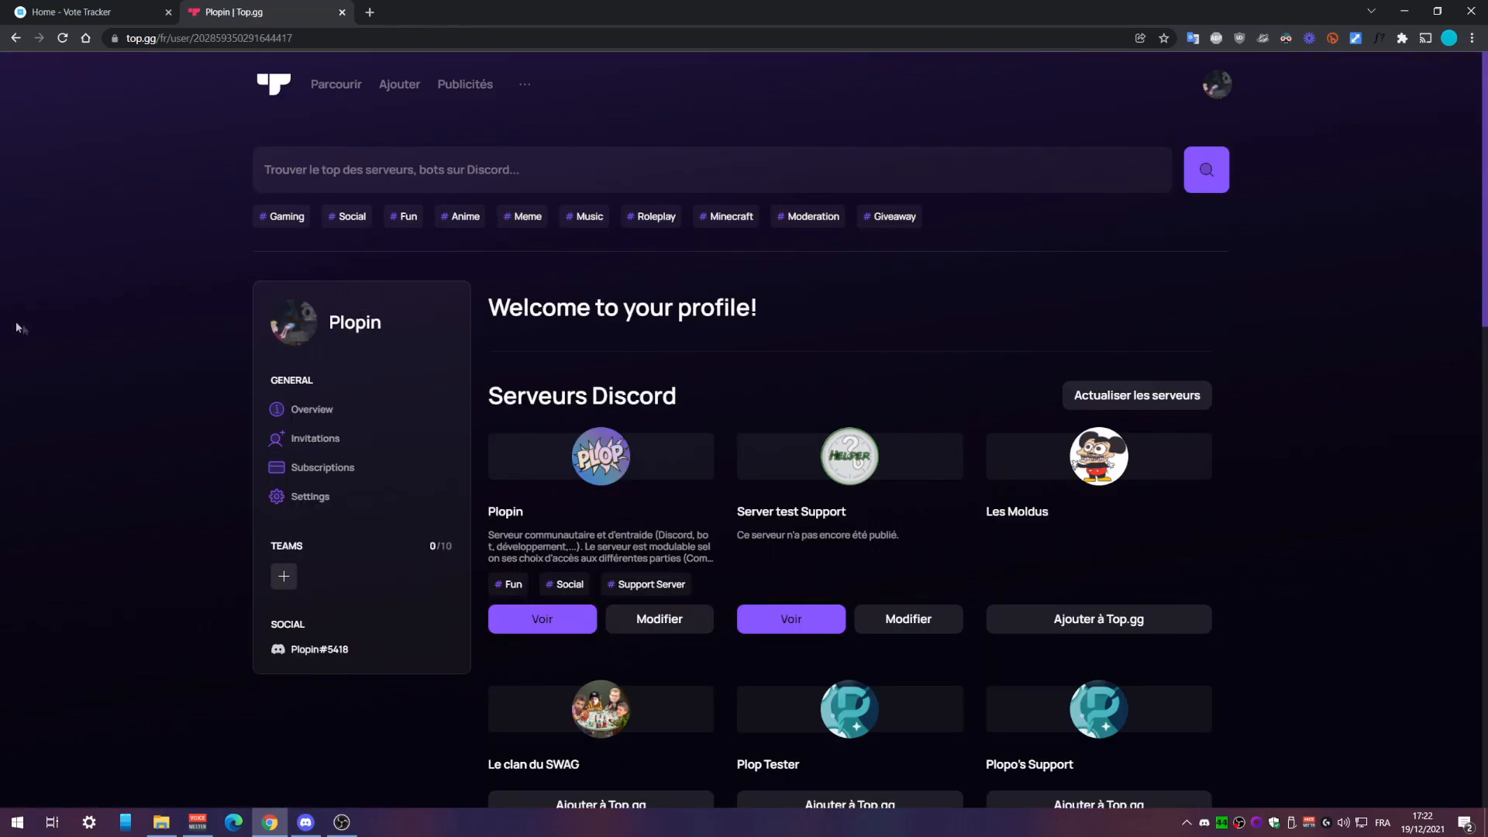
{"action": "scroll", "coordinate": [1285, 386], "scroll_direction": "down", "scroll_amount": 2}
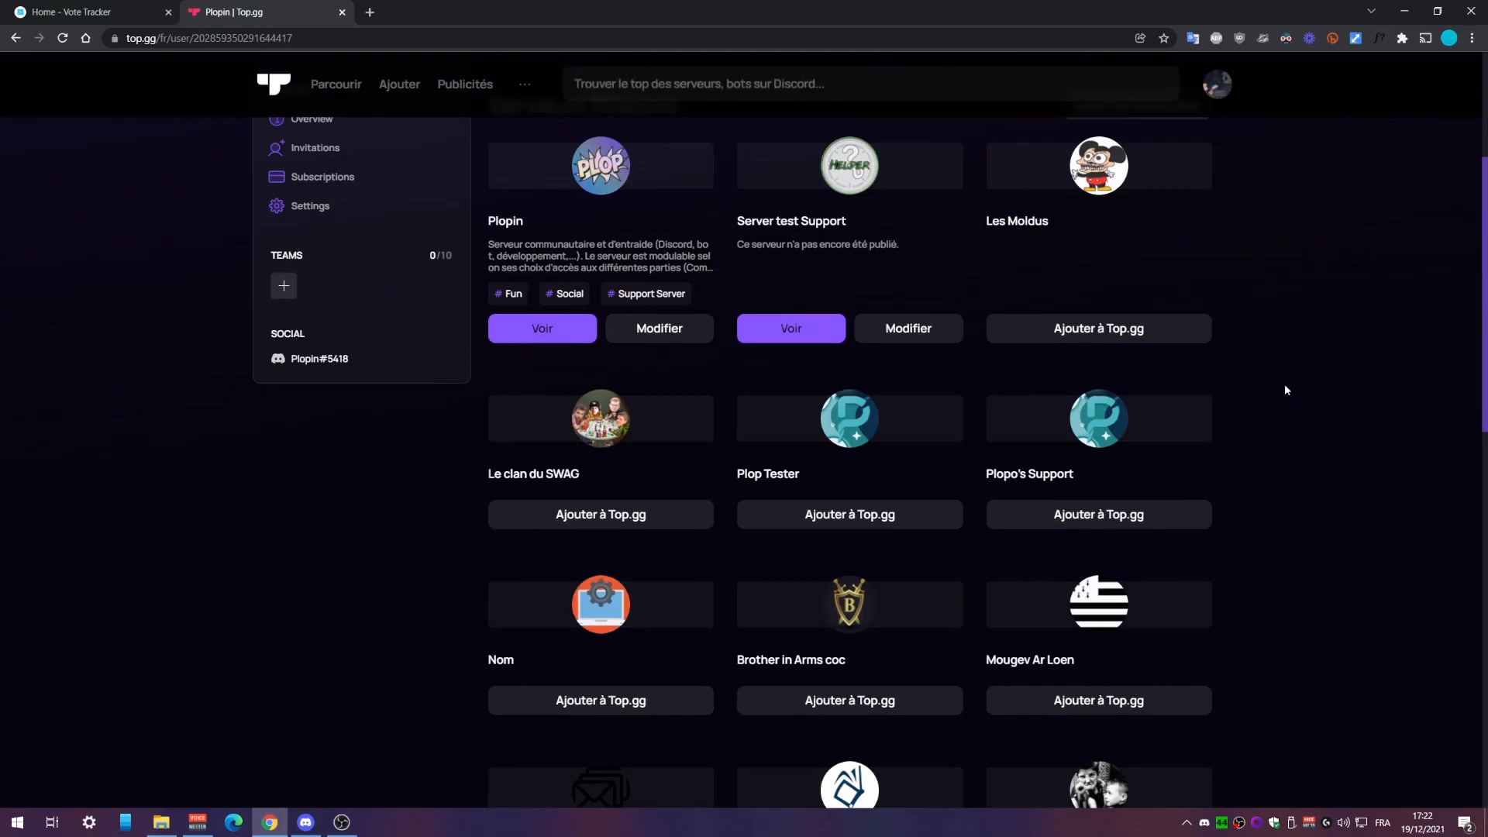
{"action": "scroll", "coordinate": [1294, 396], "scroll_direction": "down", "scroll_amount": 1}
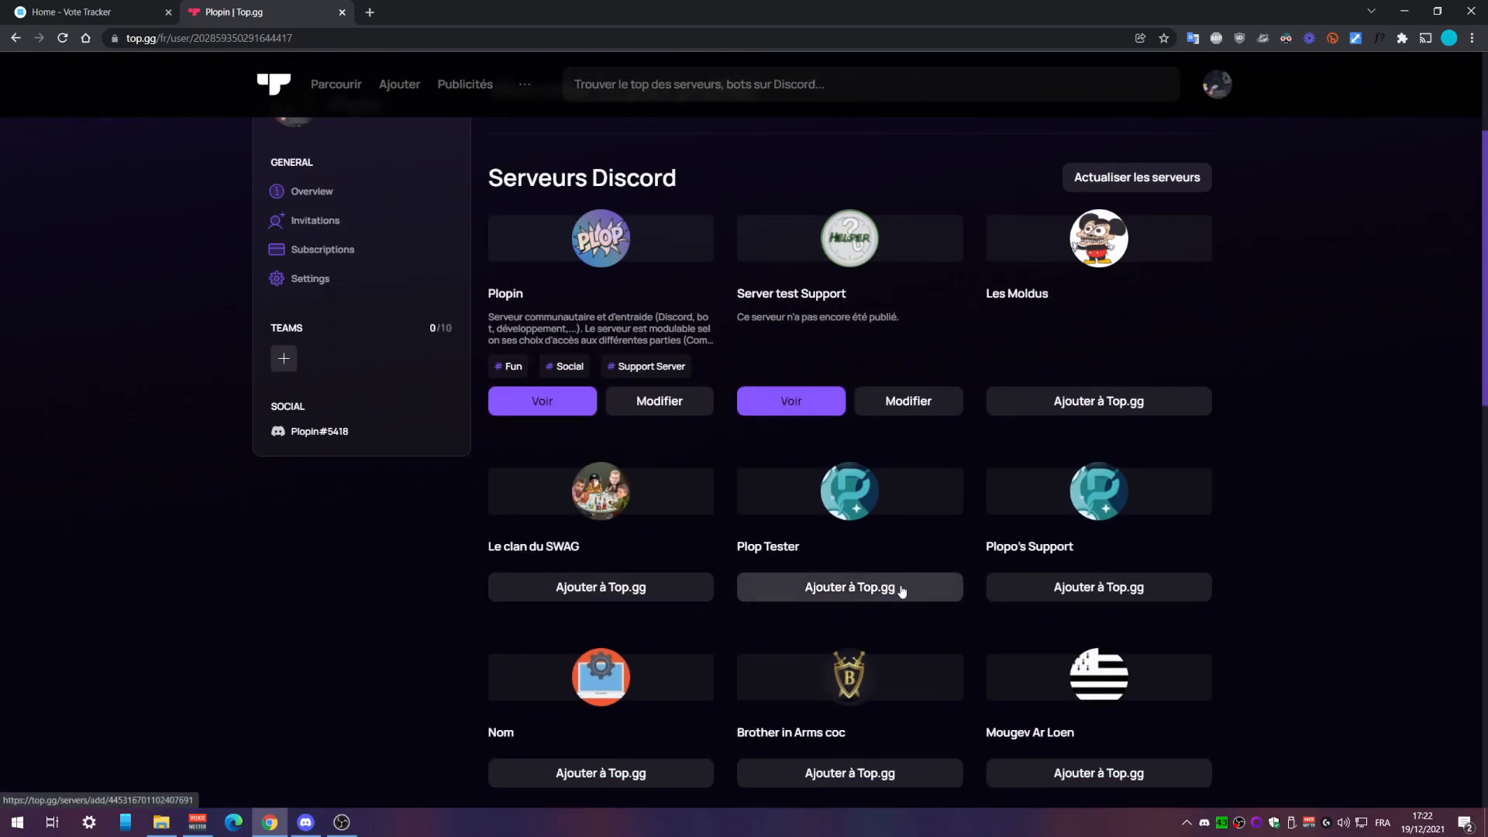
{"action": "left_click", "coordinate": [901, 589]}
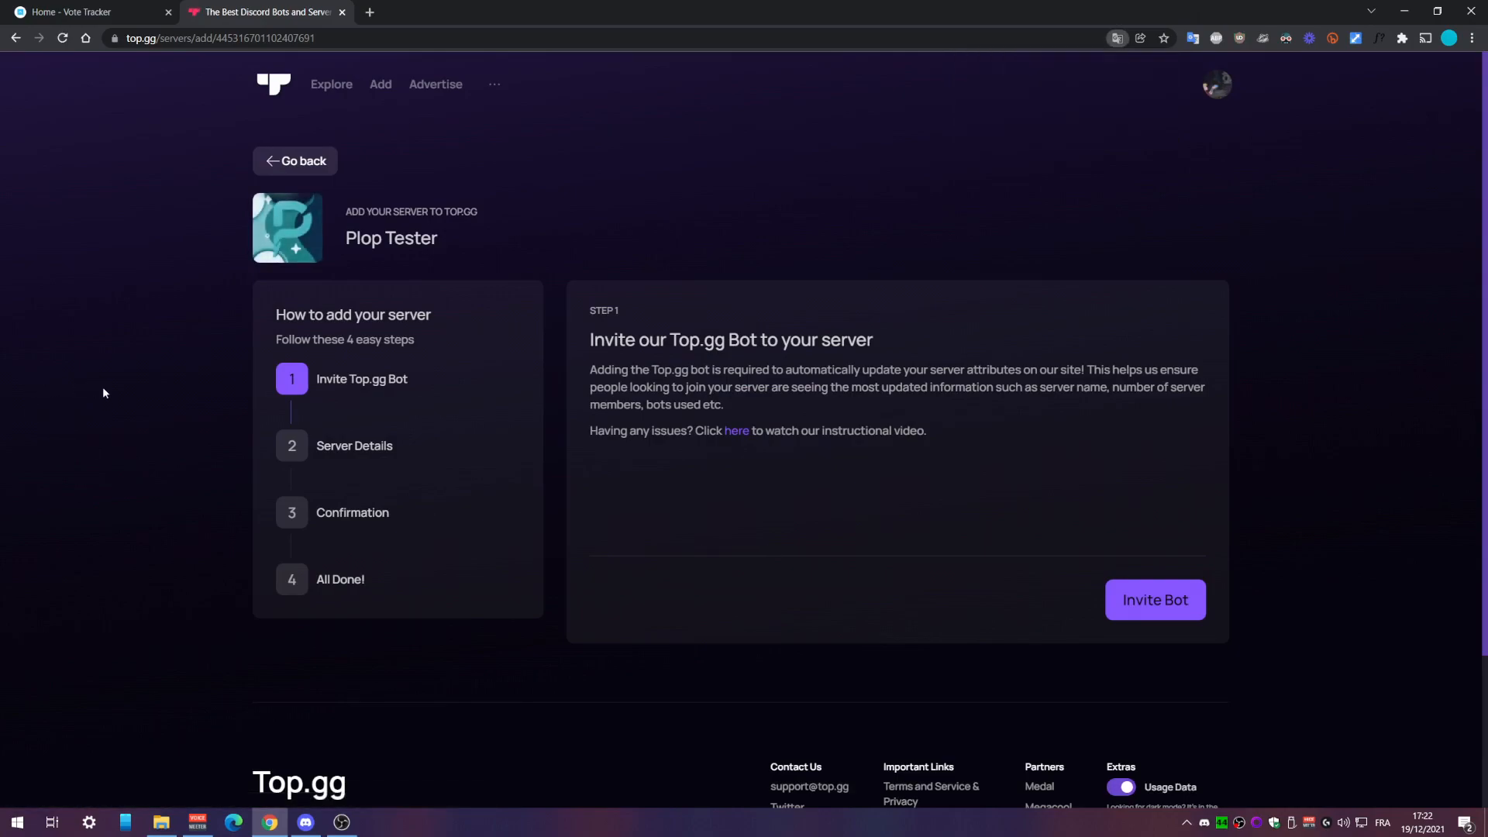
- Invite and authorise the Top.gg bot on Plop Tester, passing the hCaptcha check
{"action": "left_click", "coordinate": [1153, 601]}
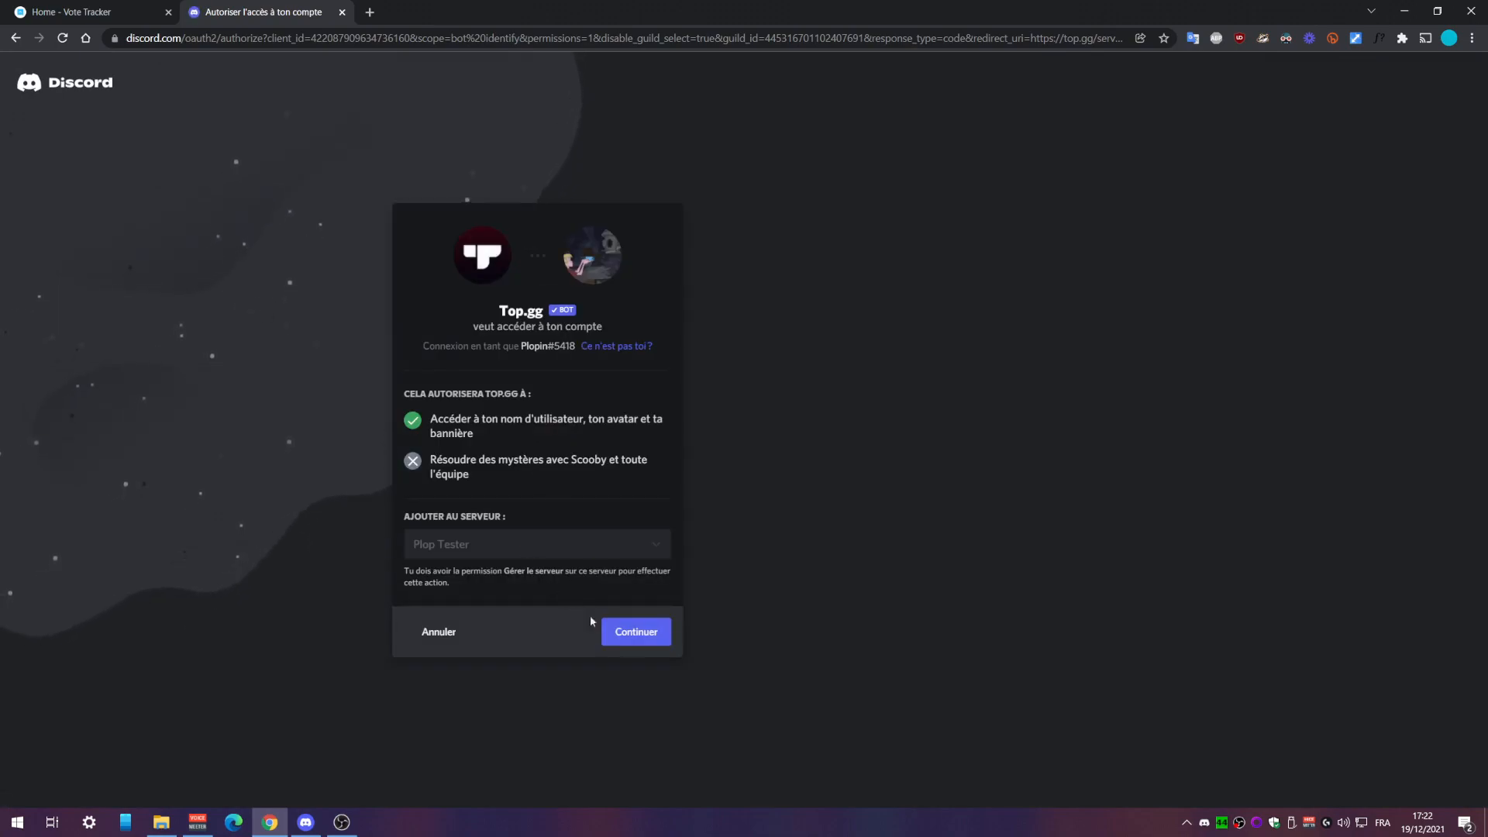
{"action": "left_click", "coordinate": [634, 637]}
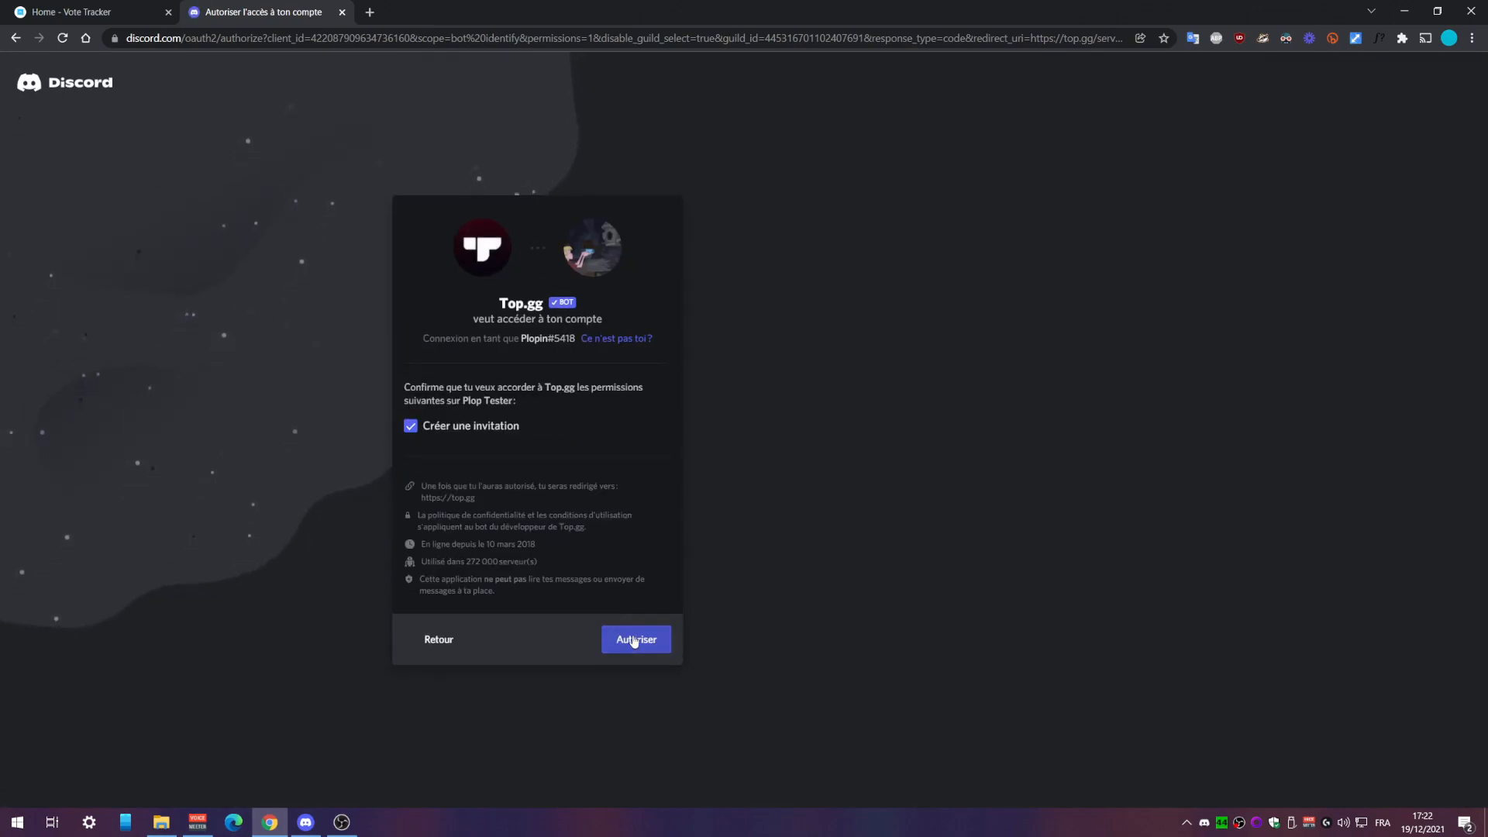
{"action": "left_click", "coordinate": [646, 641]}
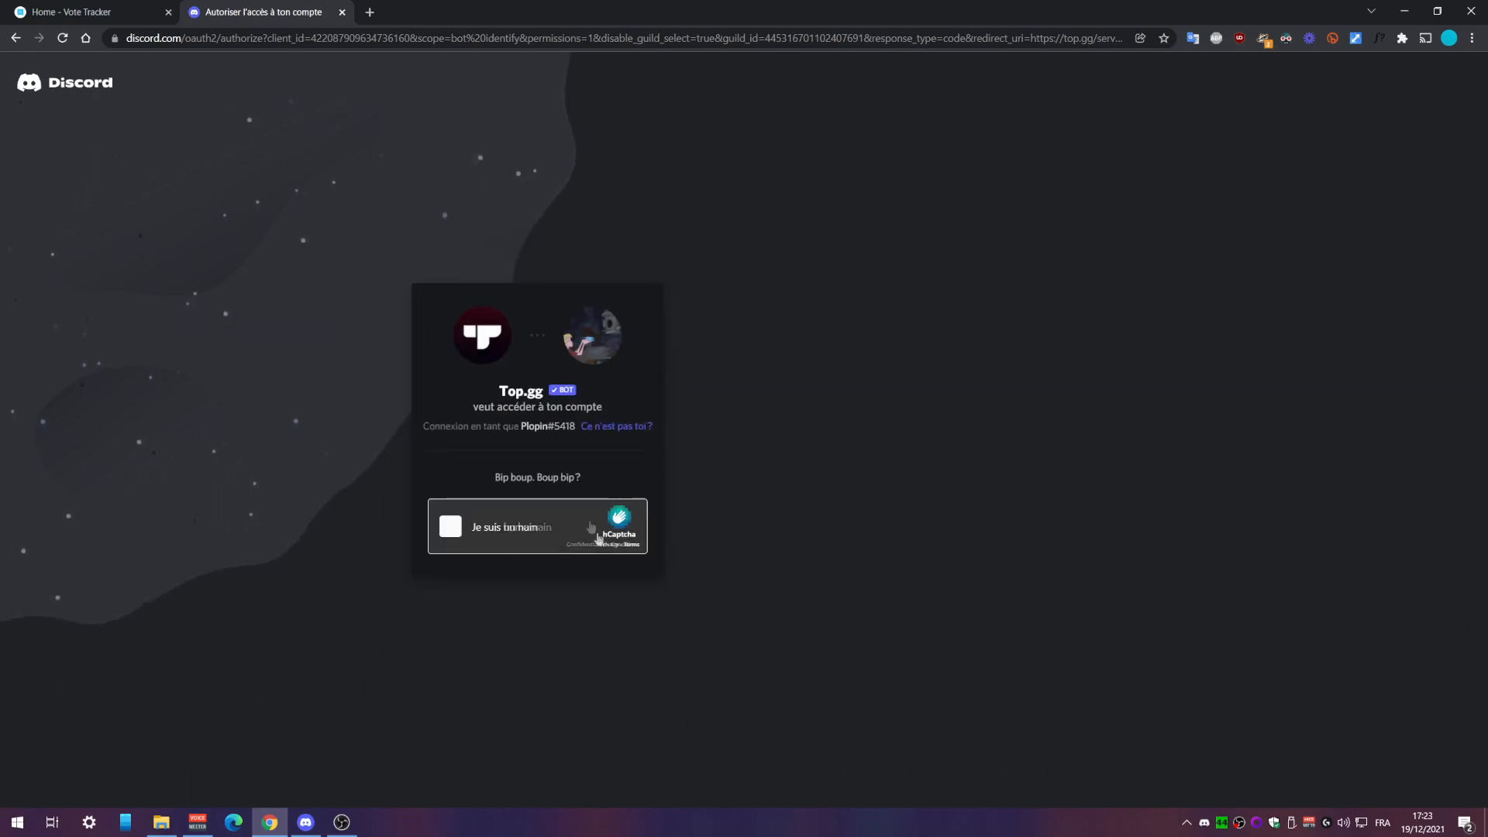
{"action": "left_click", "coordinate": [451, 526]}
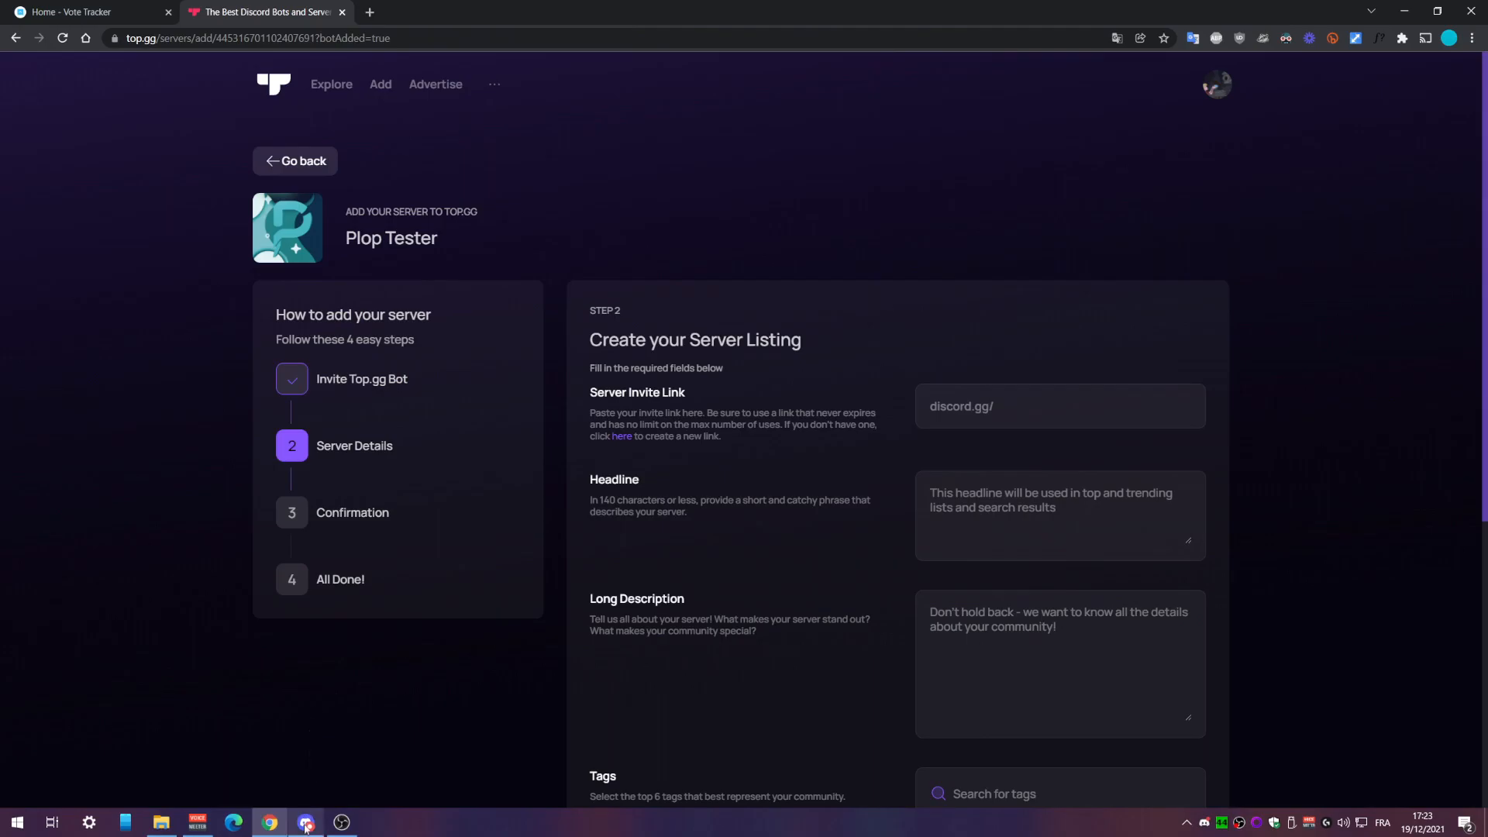
- Give the Top.gg bot the Bot role from its join message in commands-admin
{"action": "left_click", "coordinate": [306, 824]}
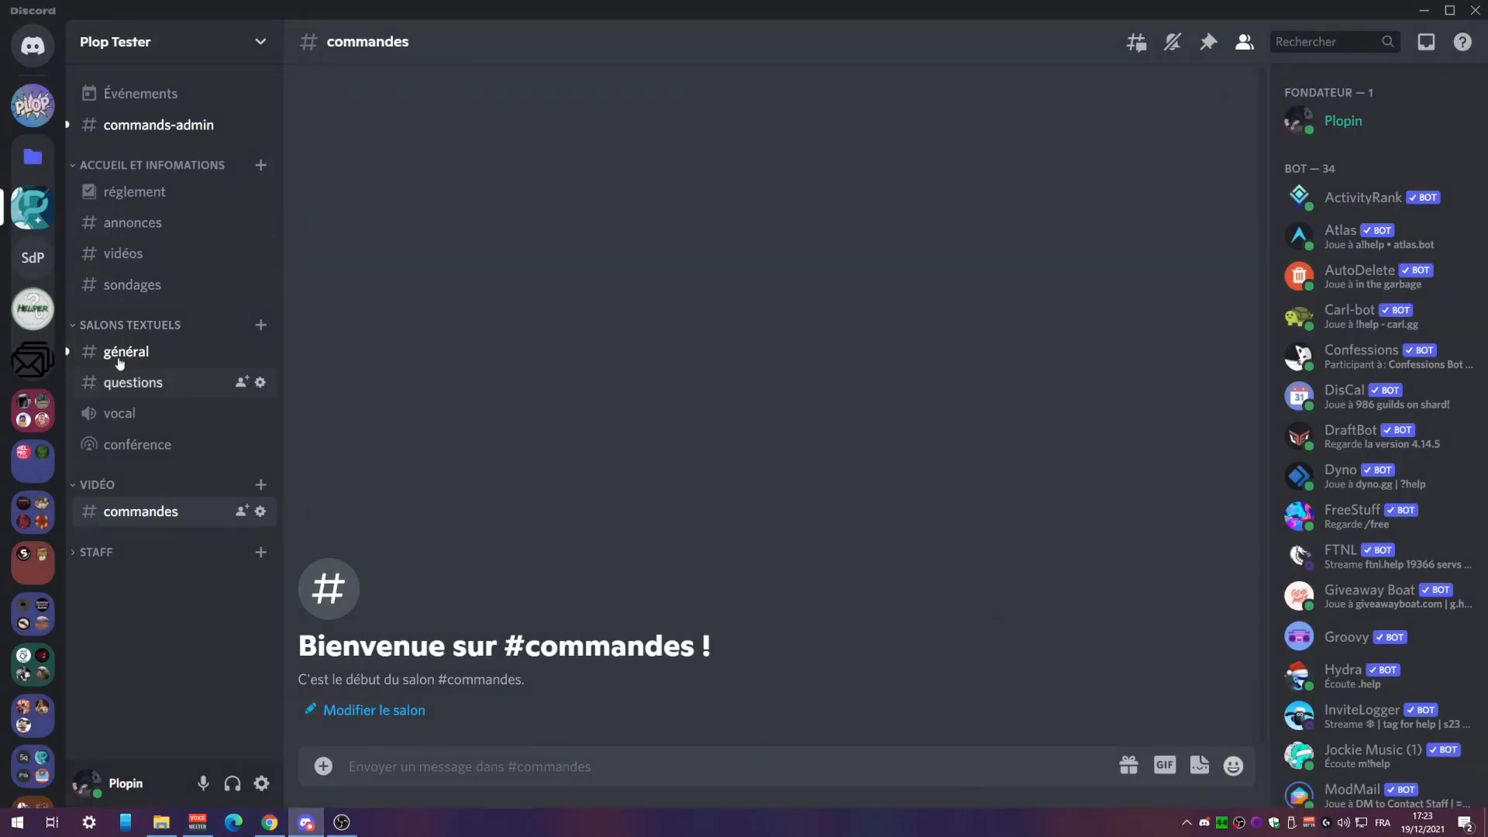
{"action": "left_click", "coordinate": [167, 138]}
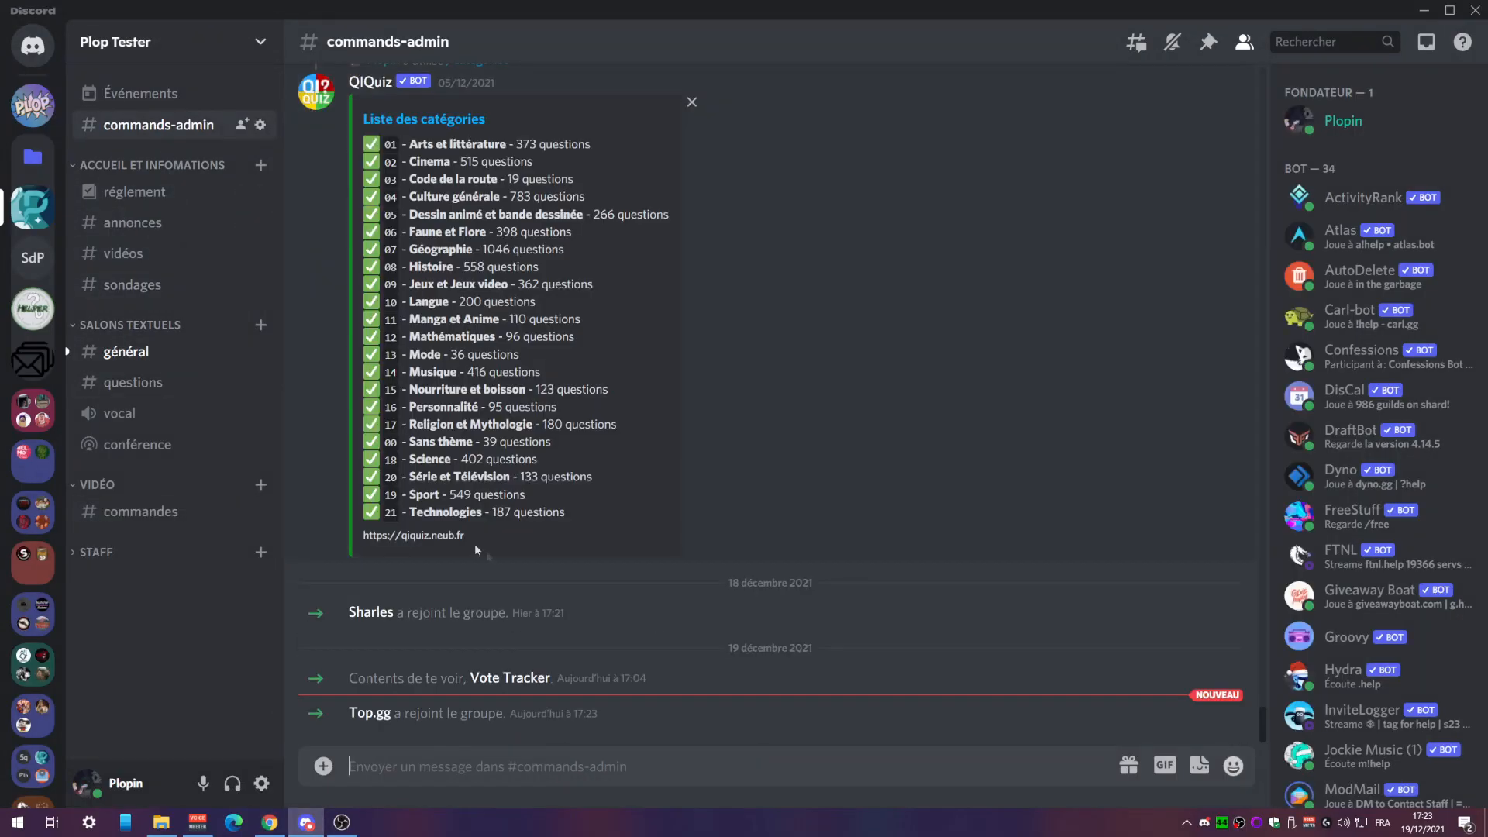
{"action": "right_click", "coordinate": [375, 715]}
{"action": "mouse_move", "coordinate": [429, 749]}
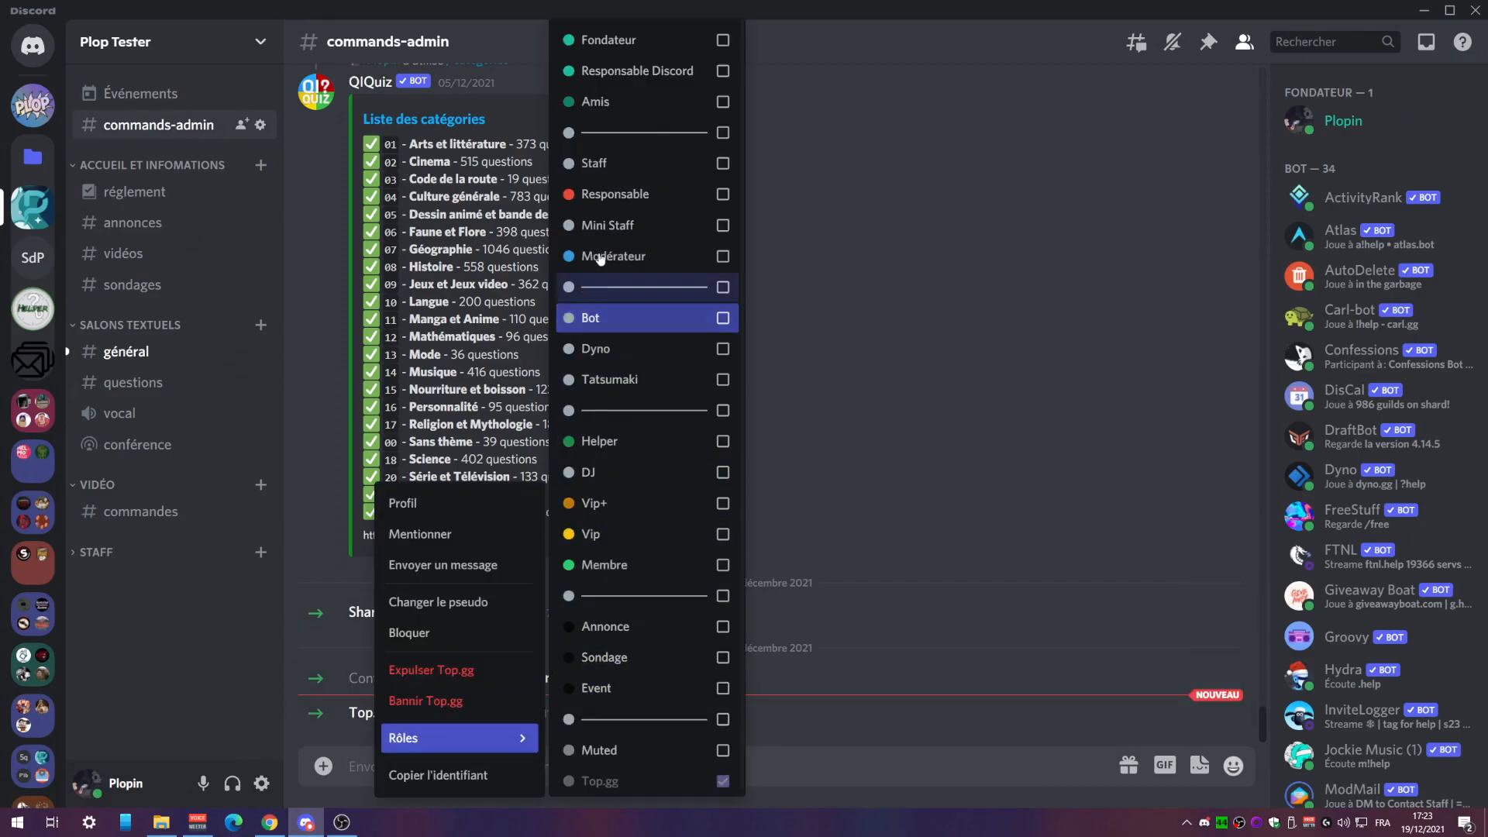
{"action": "left_click", "coordinate": [625, 325]}
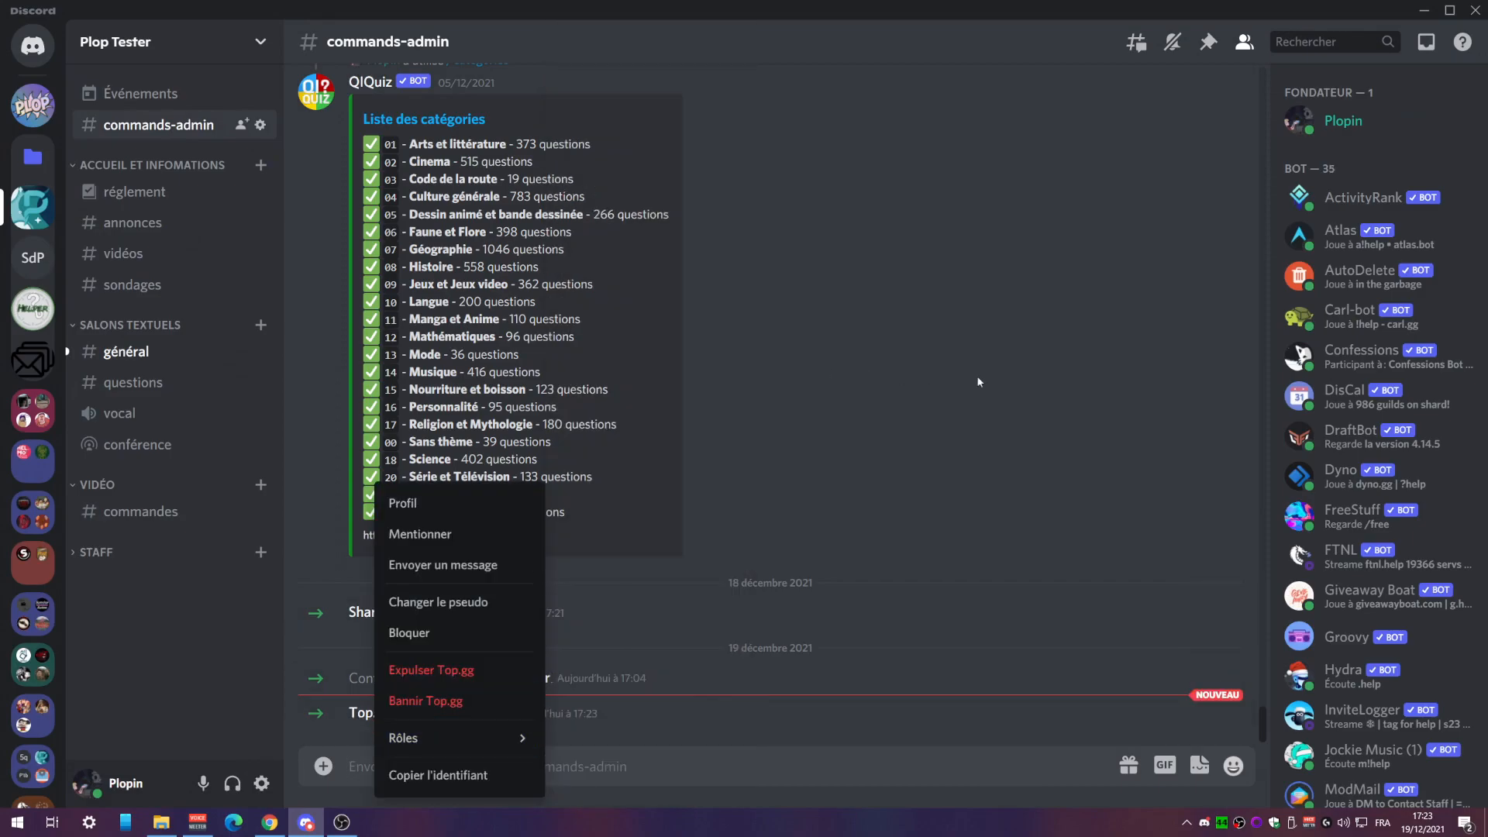
{"action": "left_click", "coordinate": [267, 823]}
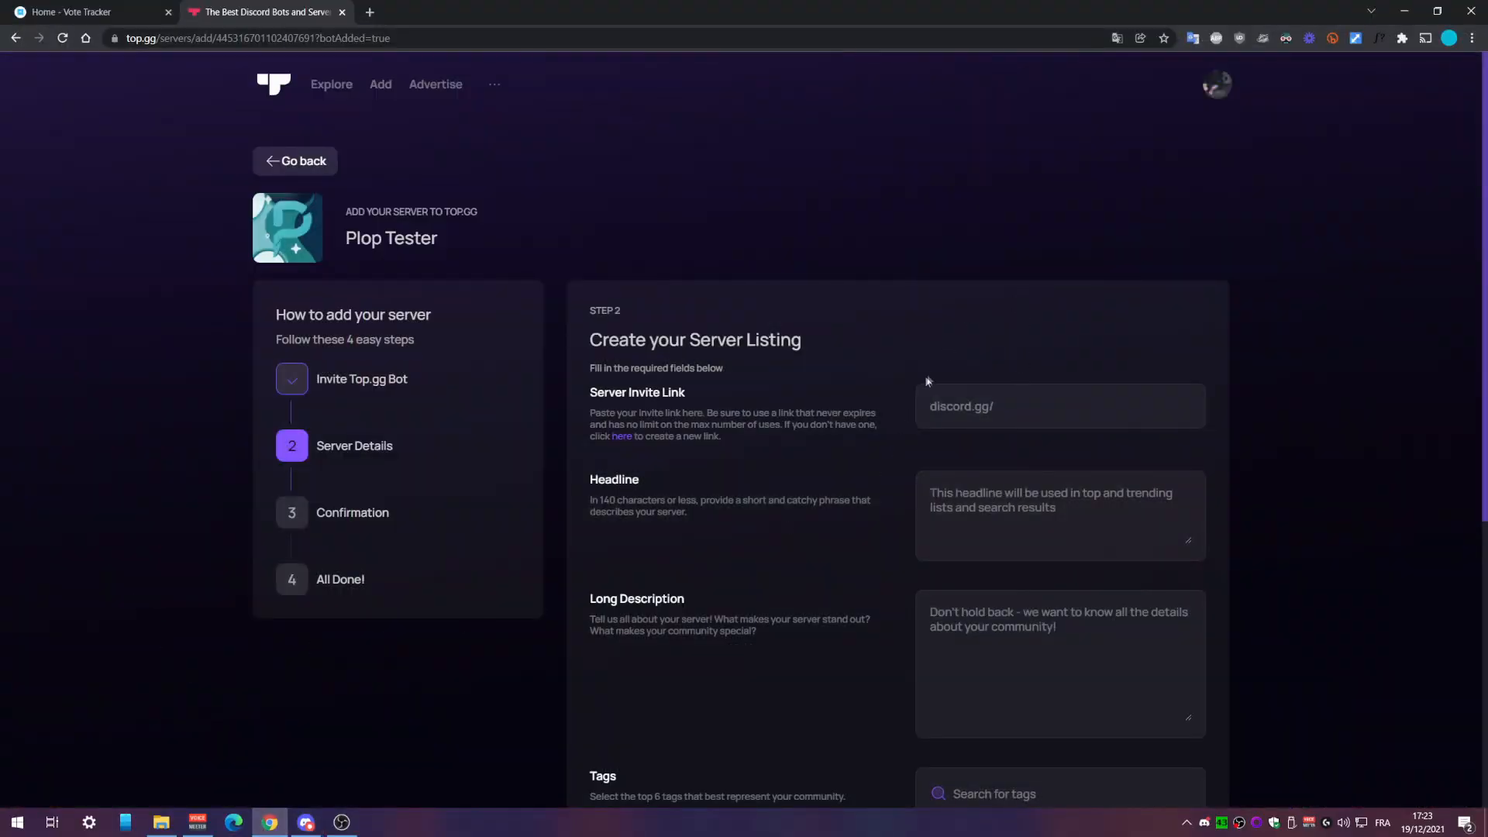
- Select the empty Server Invite Link field on the listing form, then return to Discord
{"action": "left_click", "coordinate": [1061, 419]}
{"action": "left_click", "coordinate": [934, 294]}
{"action": "left_click", "coordinate": [999, 409]}
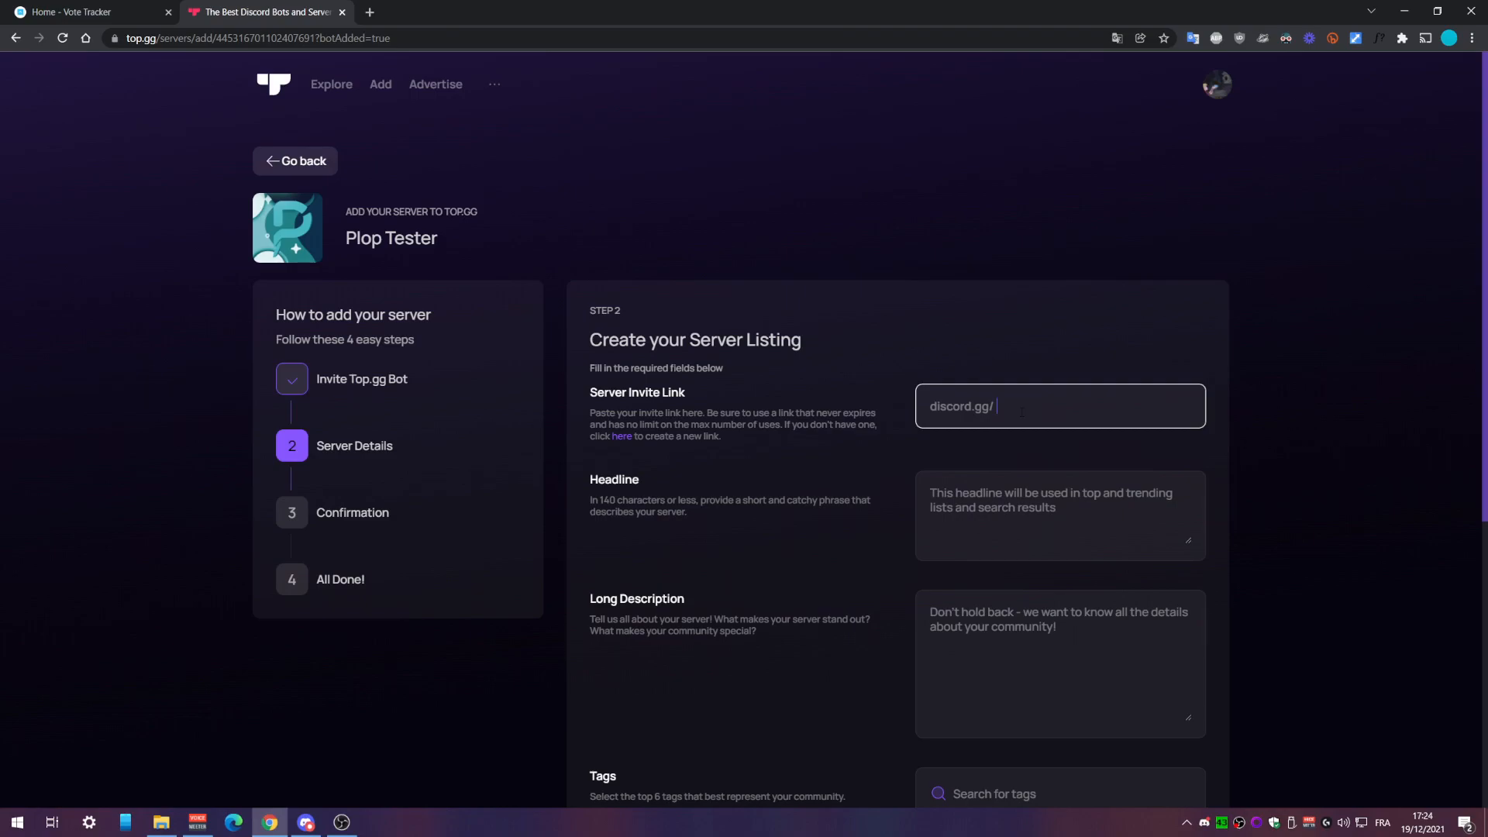
{"action": "left_click", "coordinate": [974, 315]}
{"action": "left_click", "coordinate": [1061, 419]}
{"action": "left_click", "coordinate": [306, 822]}
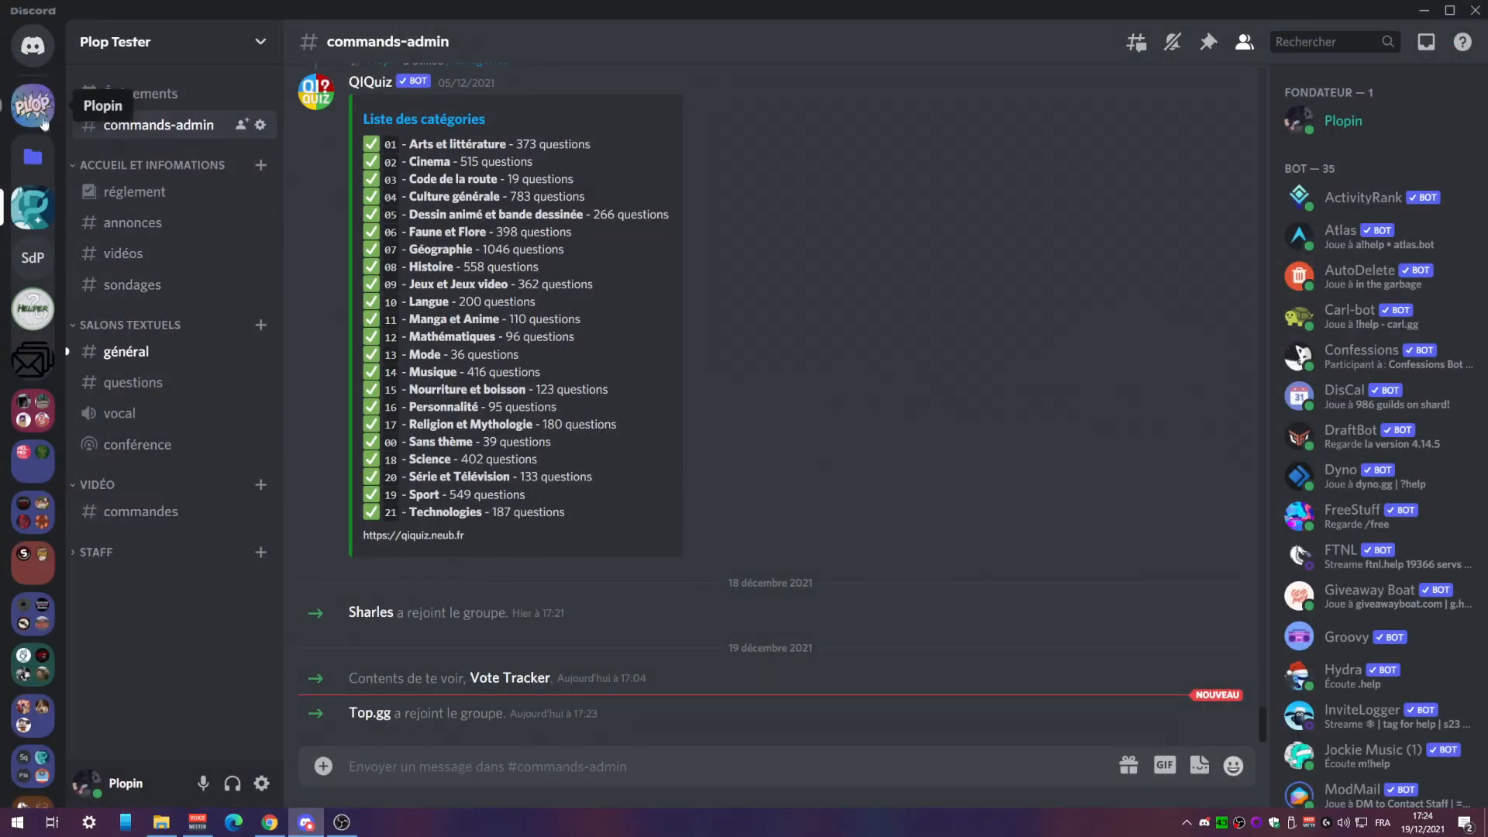
{"action": "left_click", "coordinate": [33, 109]}
{"action": "left_click", "coordinate": [32, 217]}
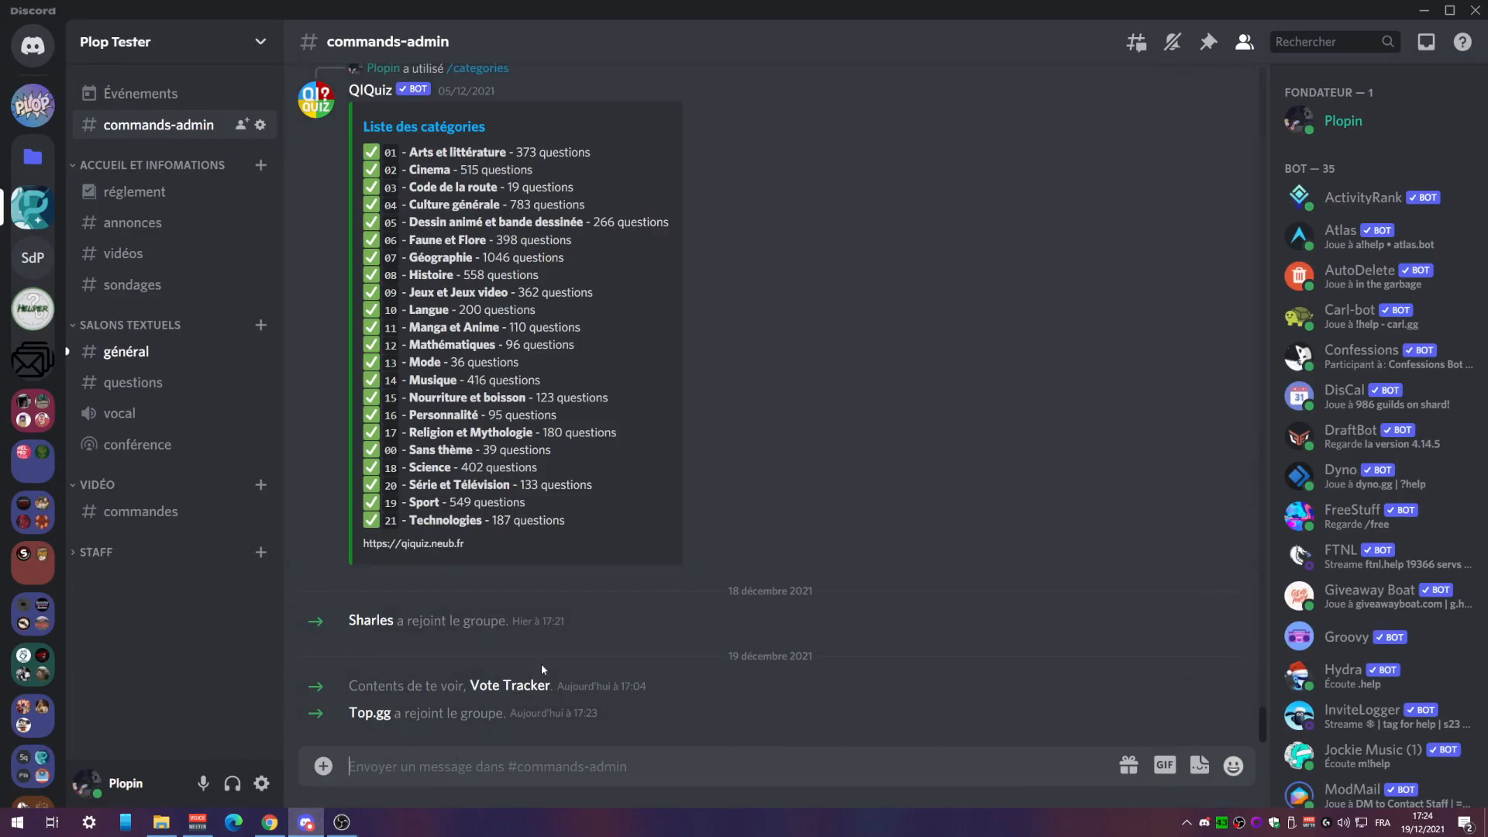
{"action": "left_click", "coordinate": [270, 823]}
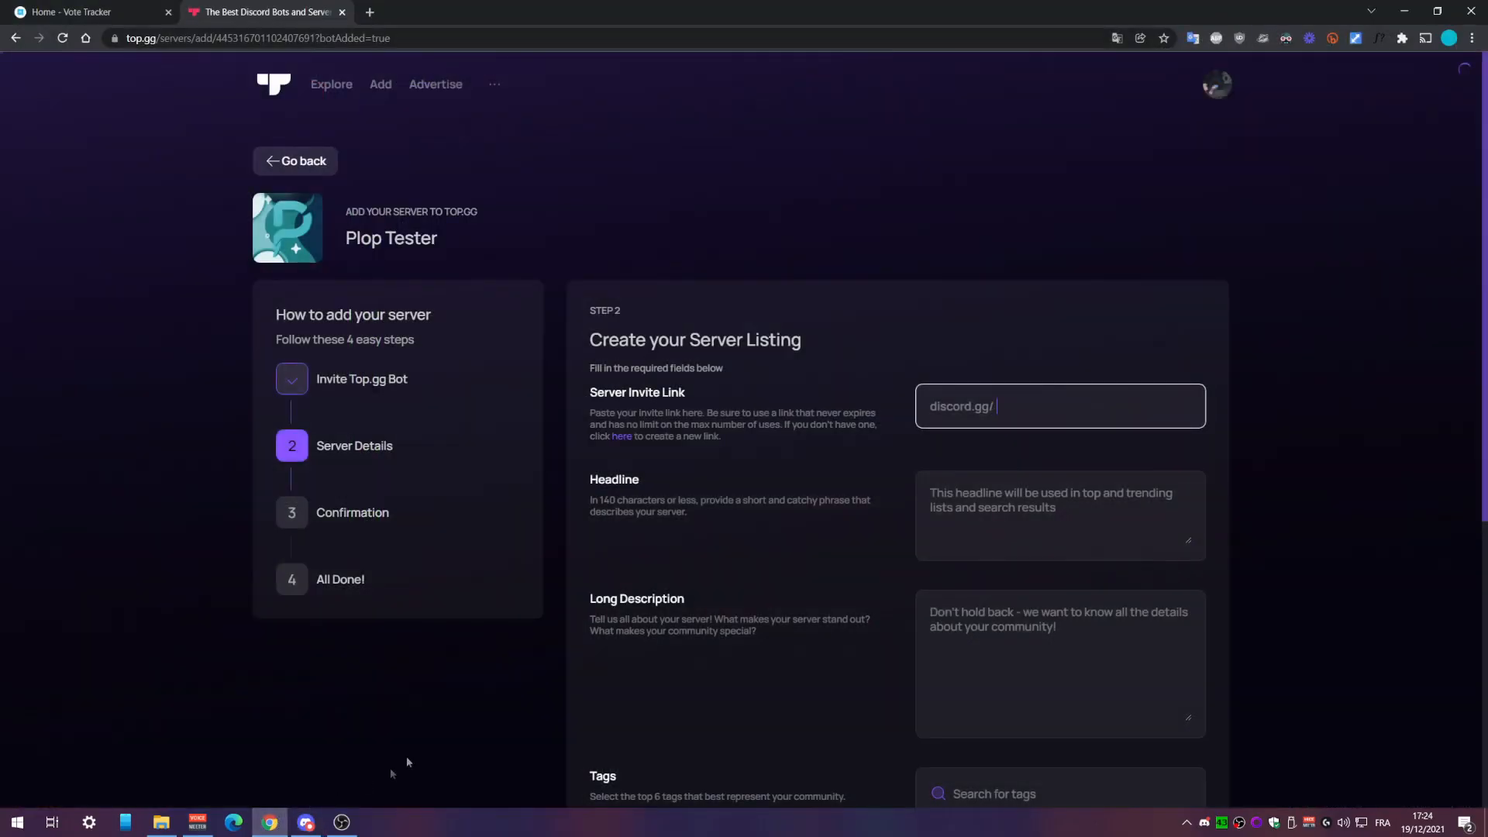
{"action": "left_click", "coordinate": [306, 822]}
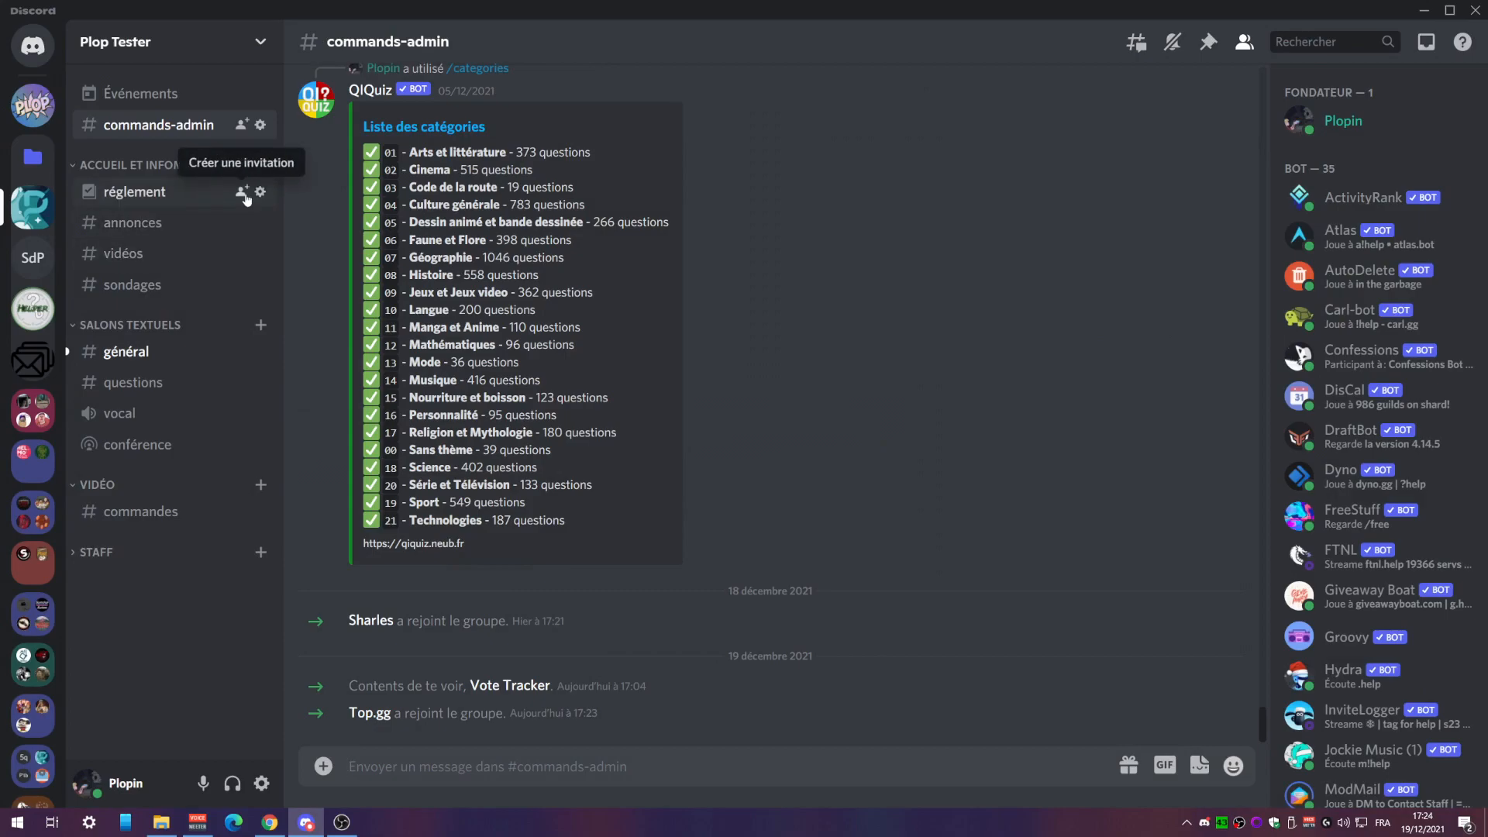
- Generate a Plop Tester invite link set to never expire (Jamais) and copy it
{"action": "left_click", "coordinate": [242, 191]}
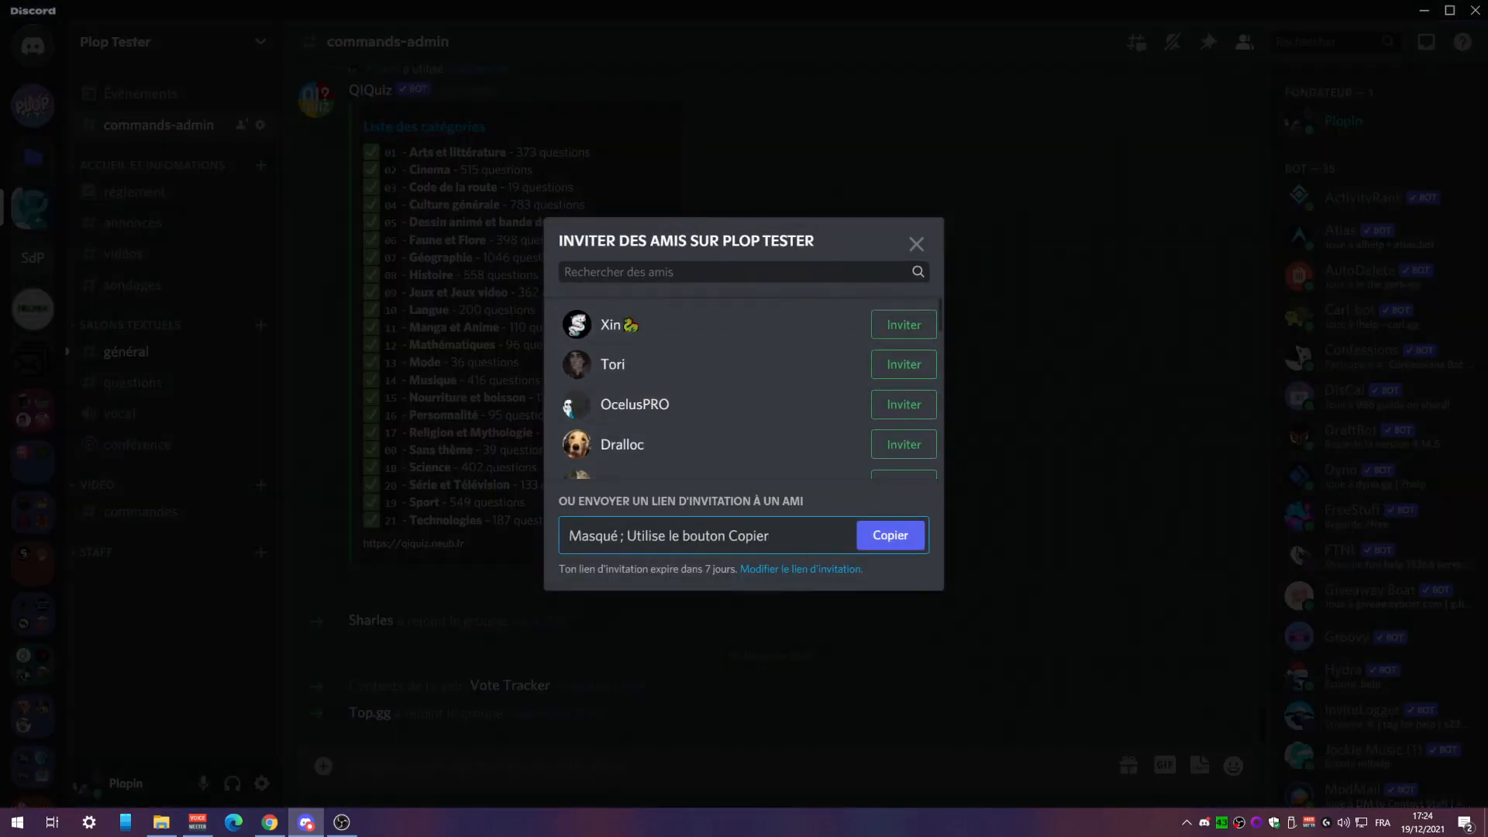
{"action": "left_click", "coordinate": [781, 570]}
{"action": "left_click", "coordinate": [765, 317]}
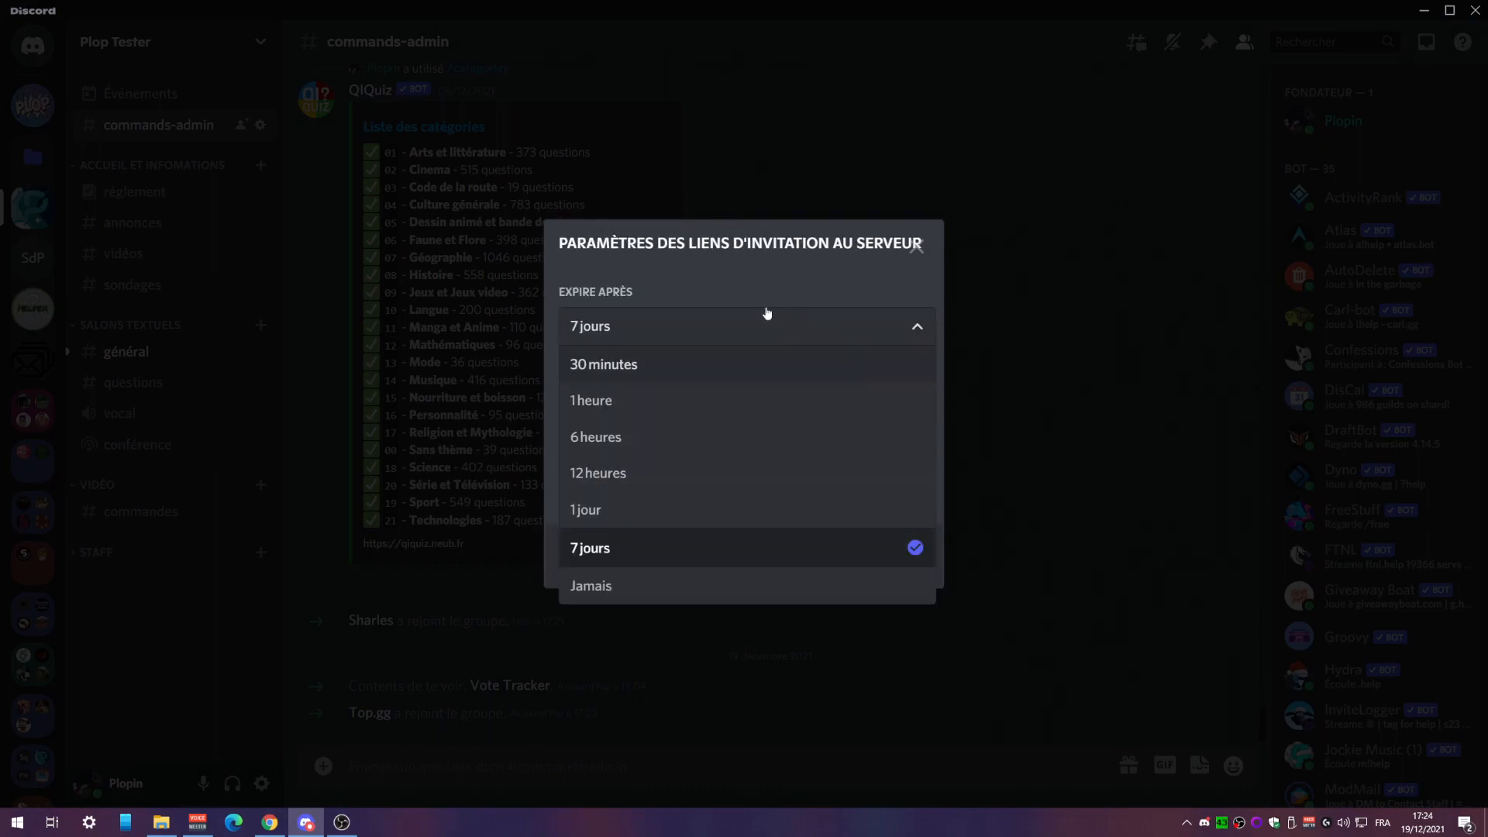
{"action": "left_click", "coordinate": [661, 581]}
{"action": "left_click", "coordinate": [830, 565]}
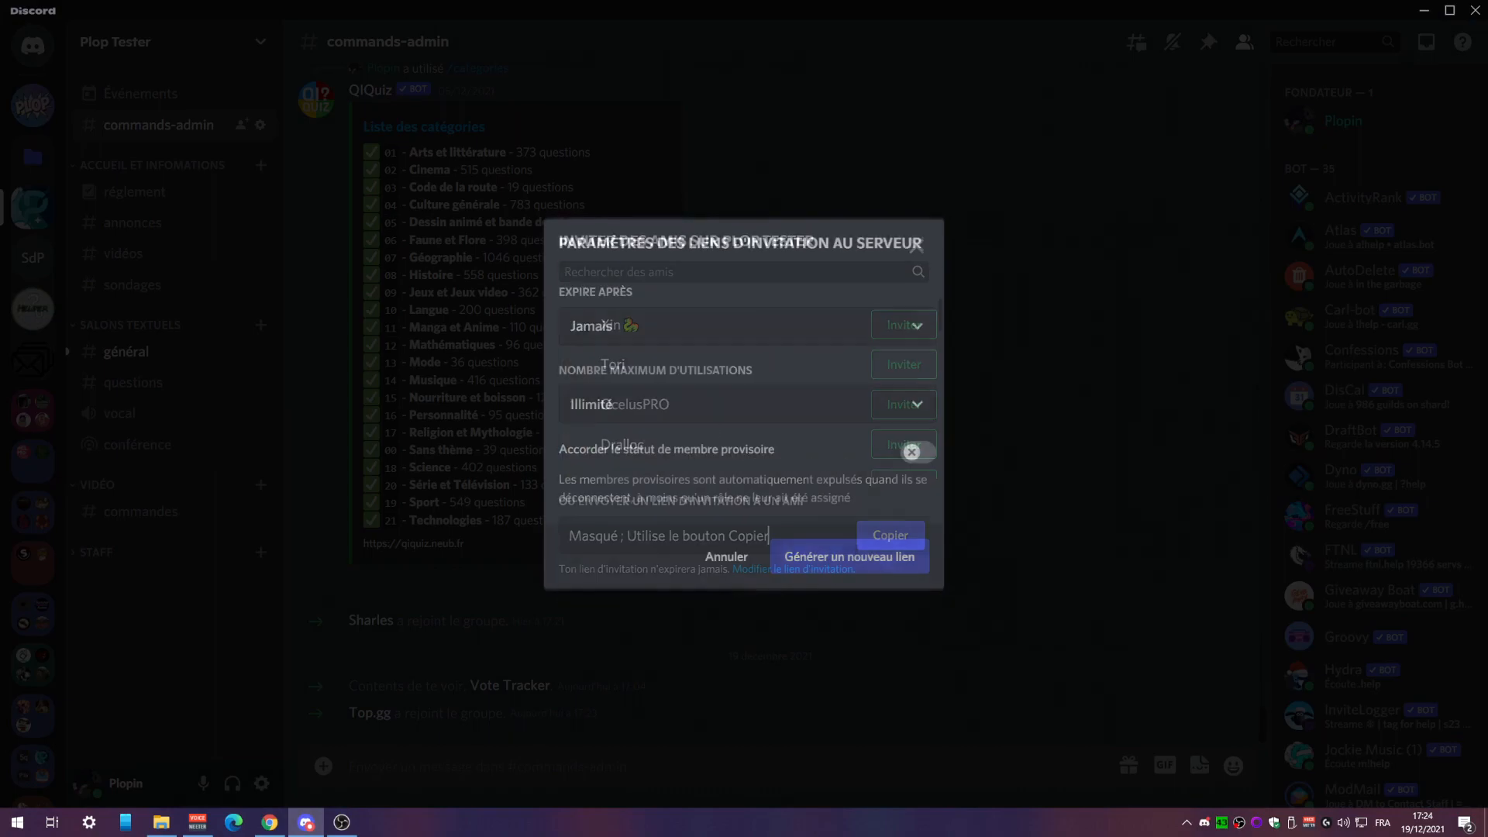
{"action": "left_click", "coordinate": [903, 535]}
{"action": "left_click", "coordinate": [1082, 532]}
- Paste the copied invite code into the Server Invite Link field
{"action": "left_click", "coordinate": [268, 823]}
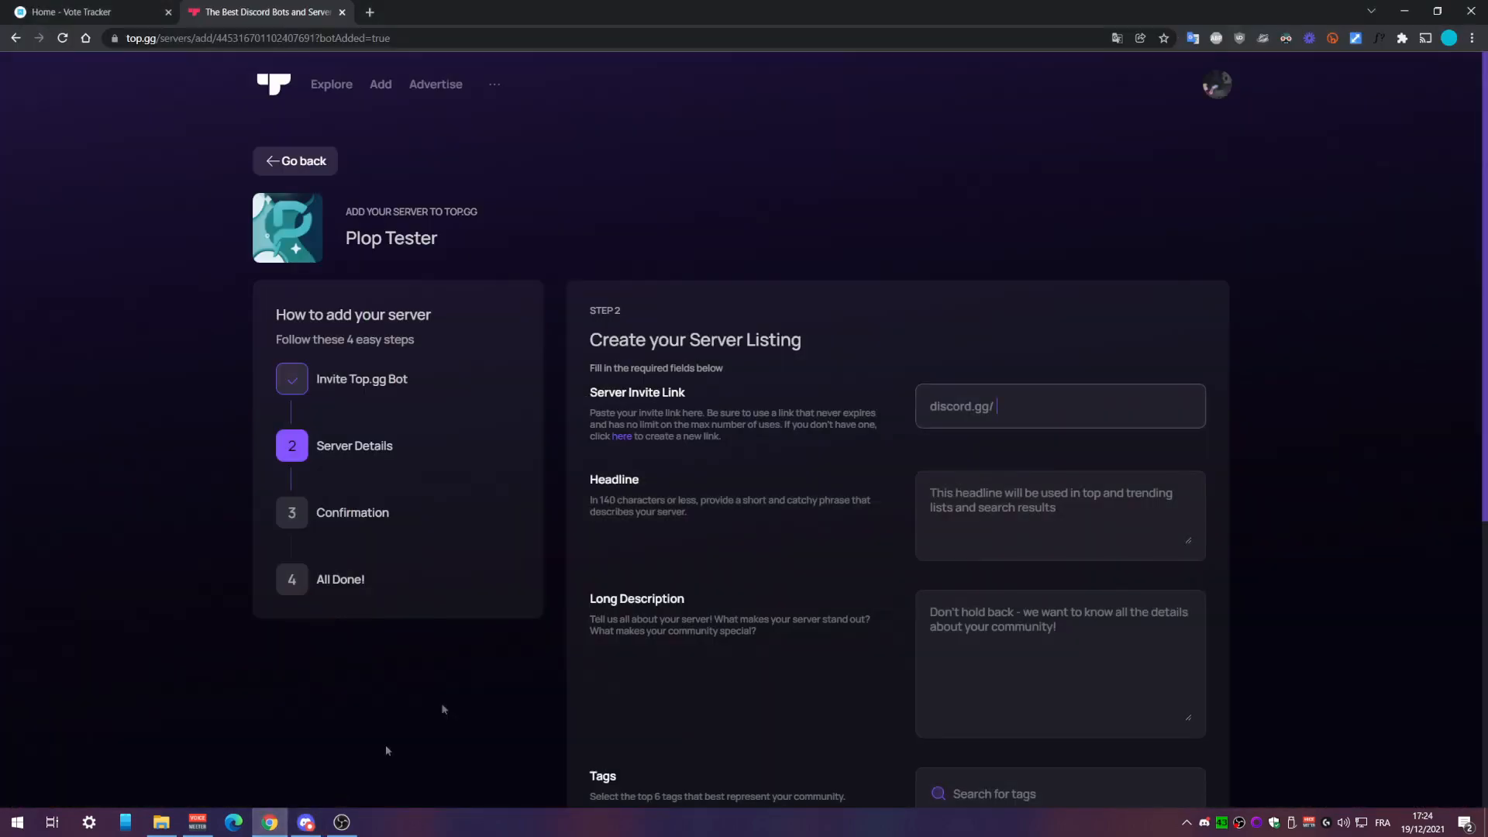
{"action": "type", "text": "UwjW4Vgsgs"}
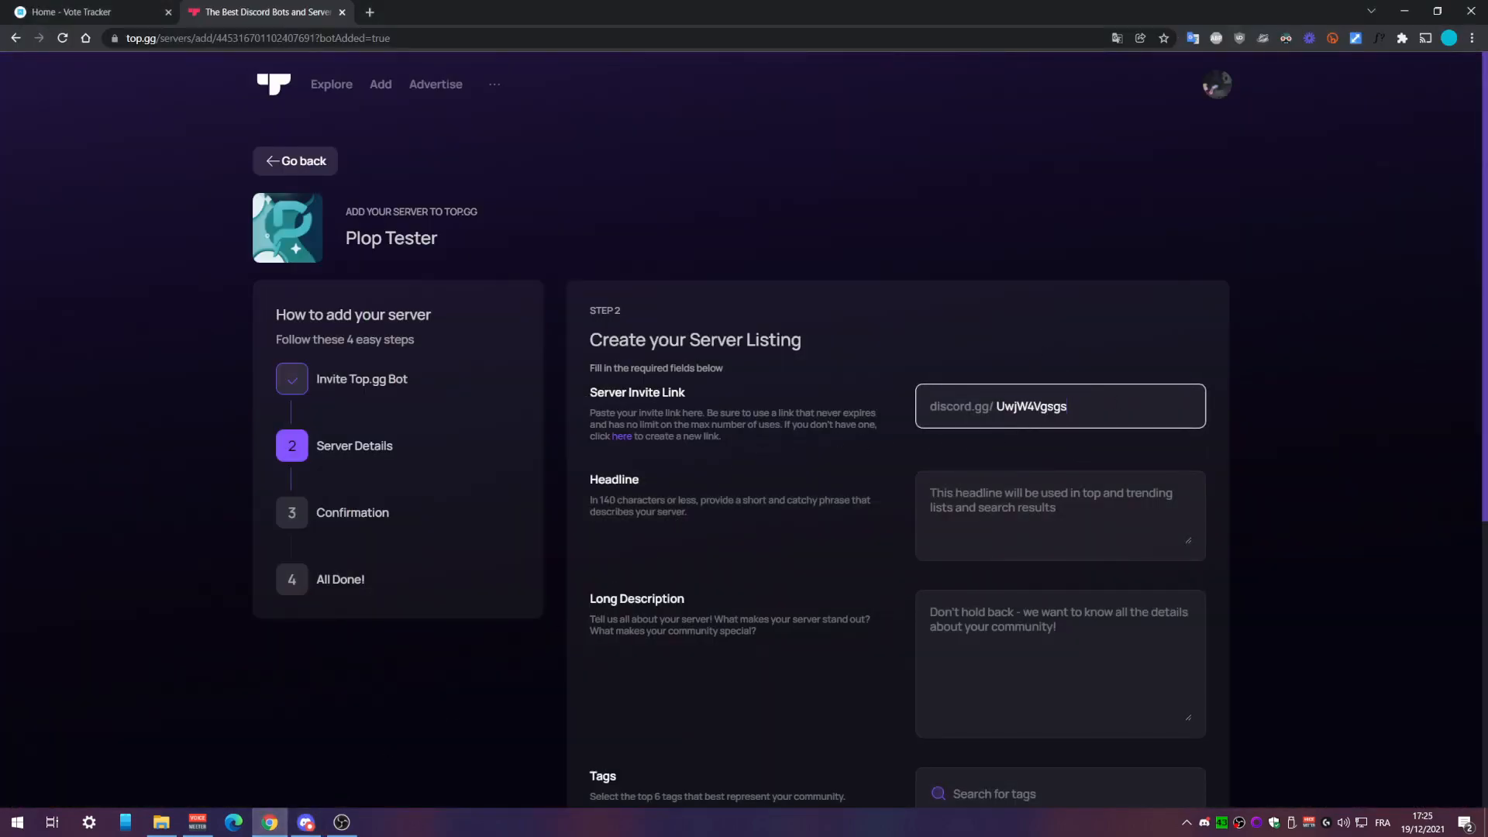
{"action": "left_click", "coordinate": [957, 362]}
- Fill the Headline with 'Plop Plop Plop Plop Plop' and a repeated-'Plop' Long Description
{"action": "scroll", "coordinate": [792, 399], "scroll_direction": "down", "scroll_amount": 2}
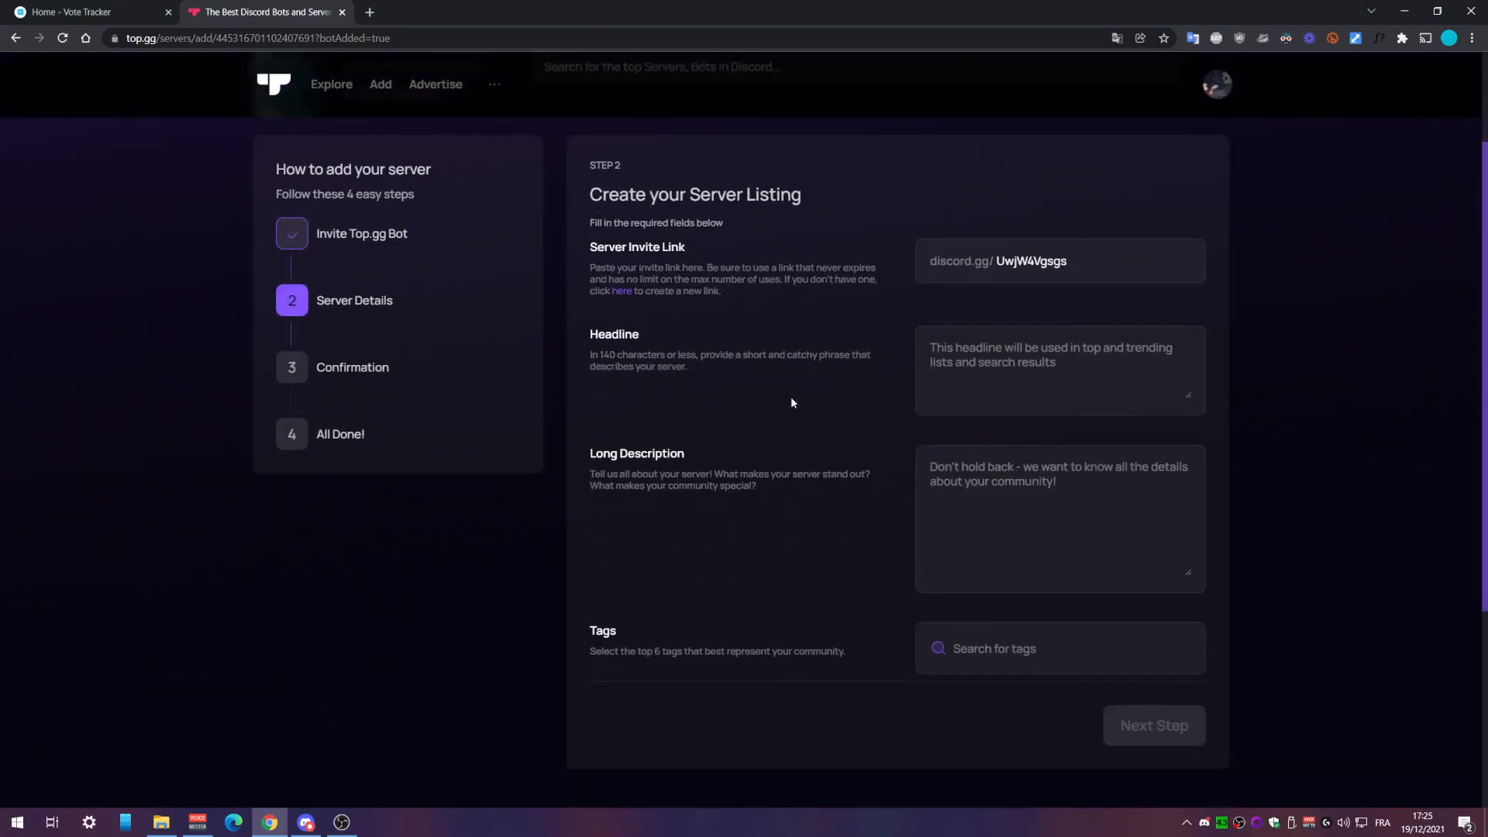
{"action": "left_click", "coordinate": [968, 379]}
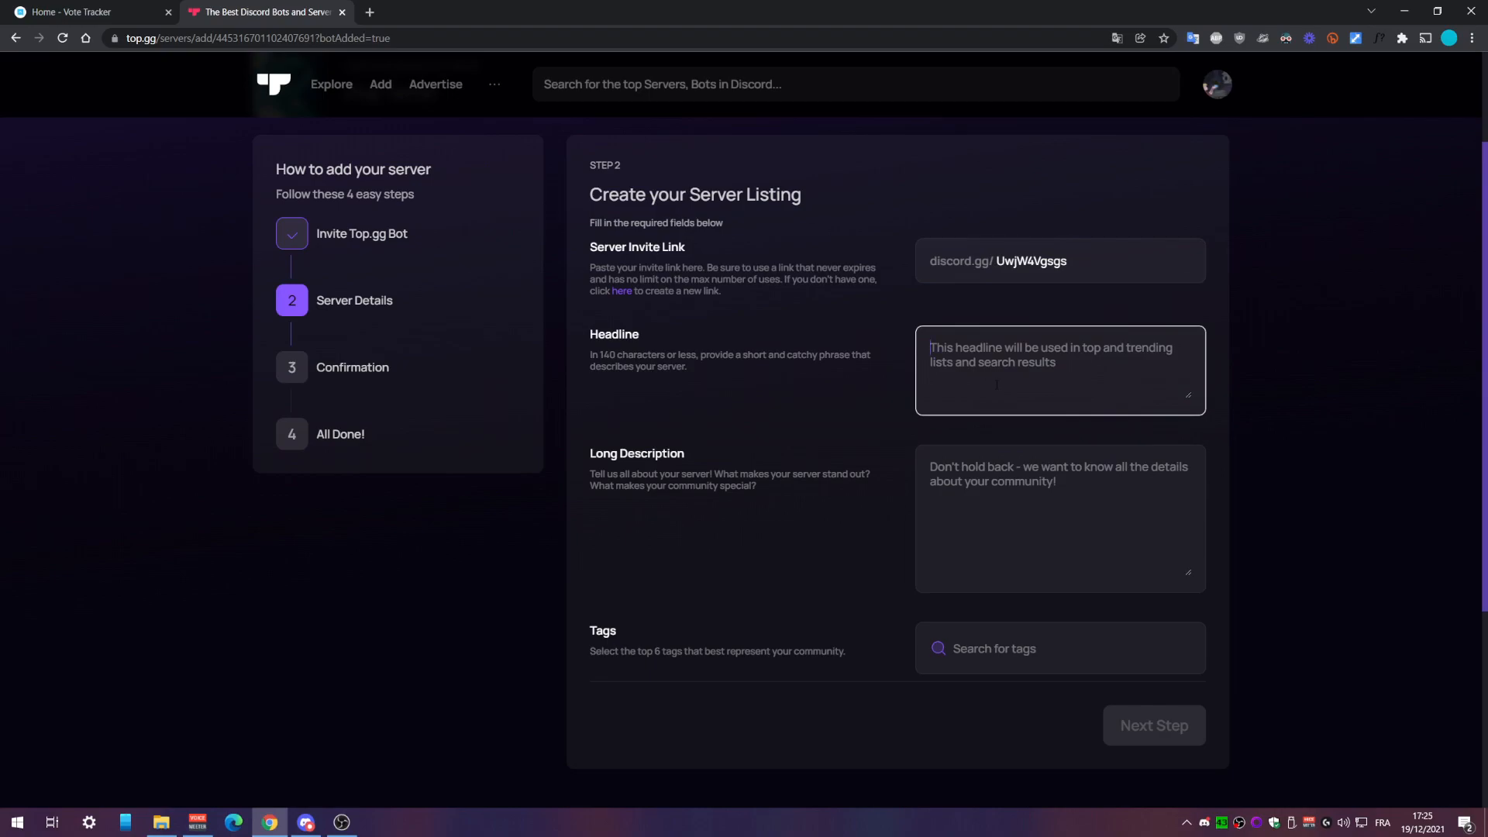
{"action": "type", "text": "Plop Plop Plop Plop Plop"}
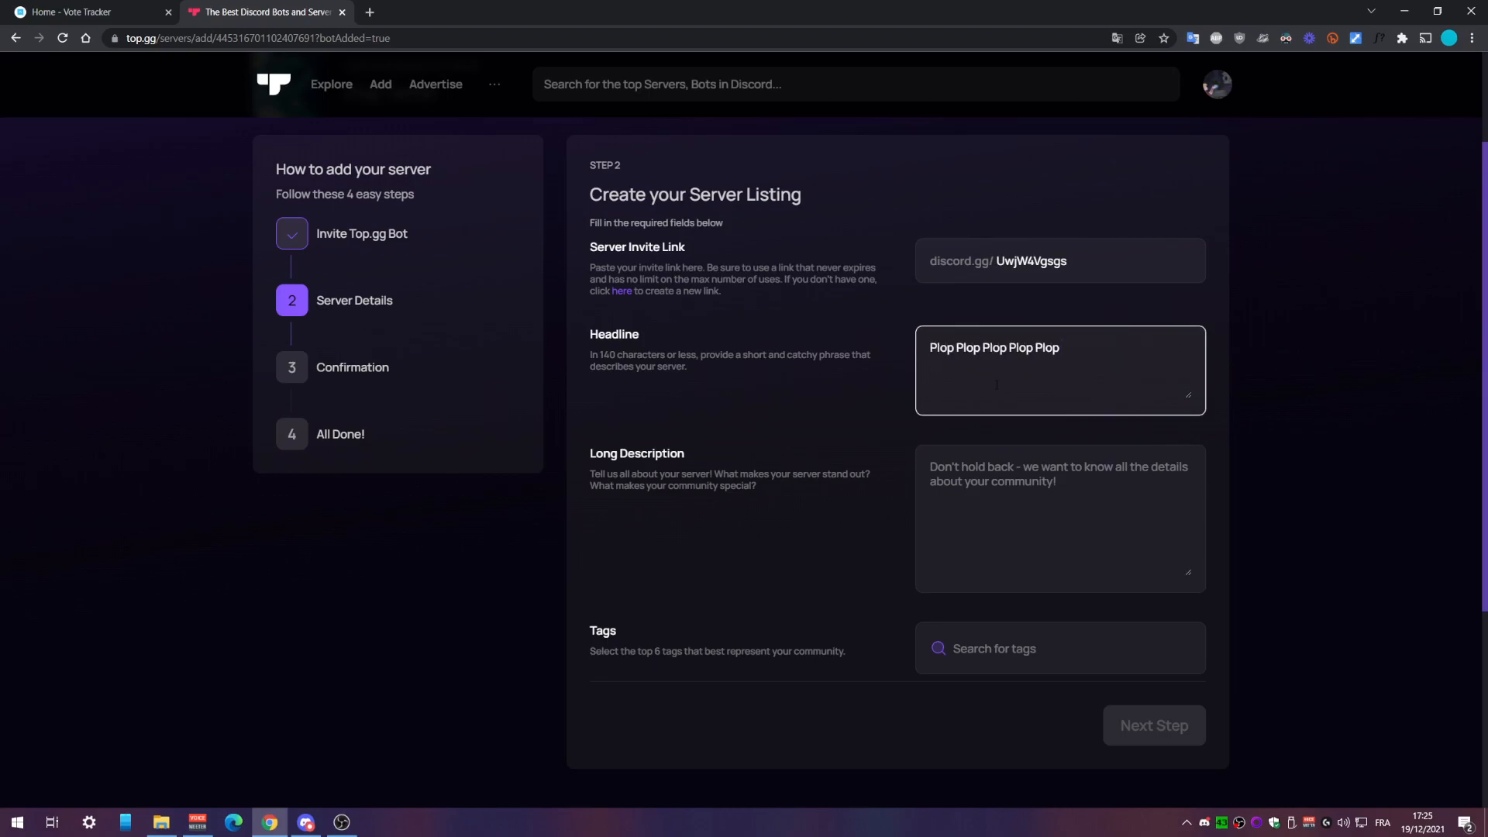
{"action": "left_click", "coordinate": [1020, 491]}
{"action": "type", "text": "Plop Plop Plop Plop "}
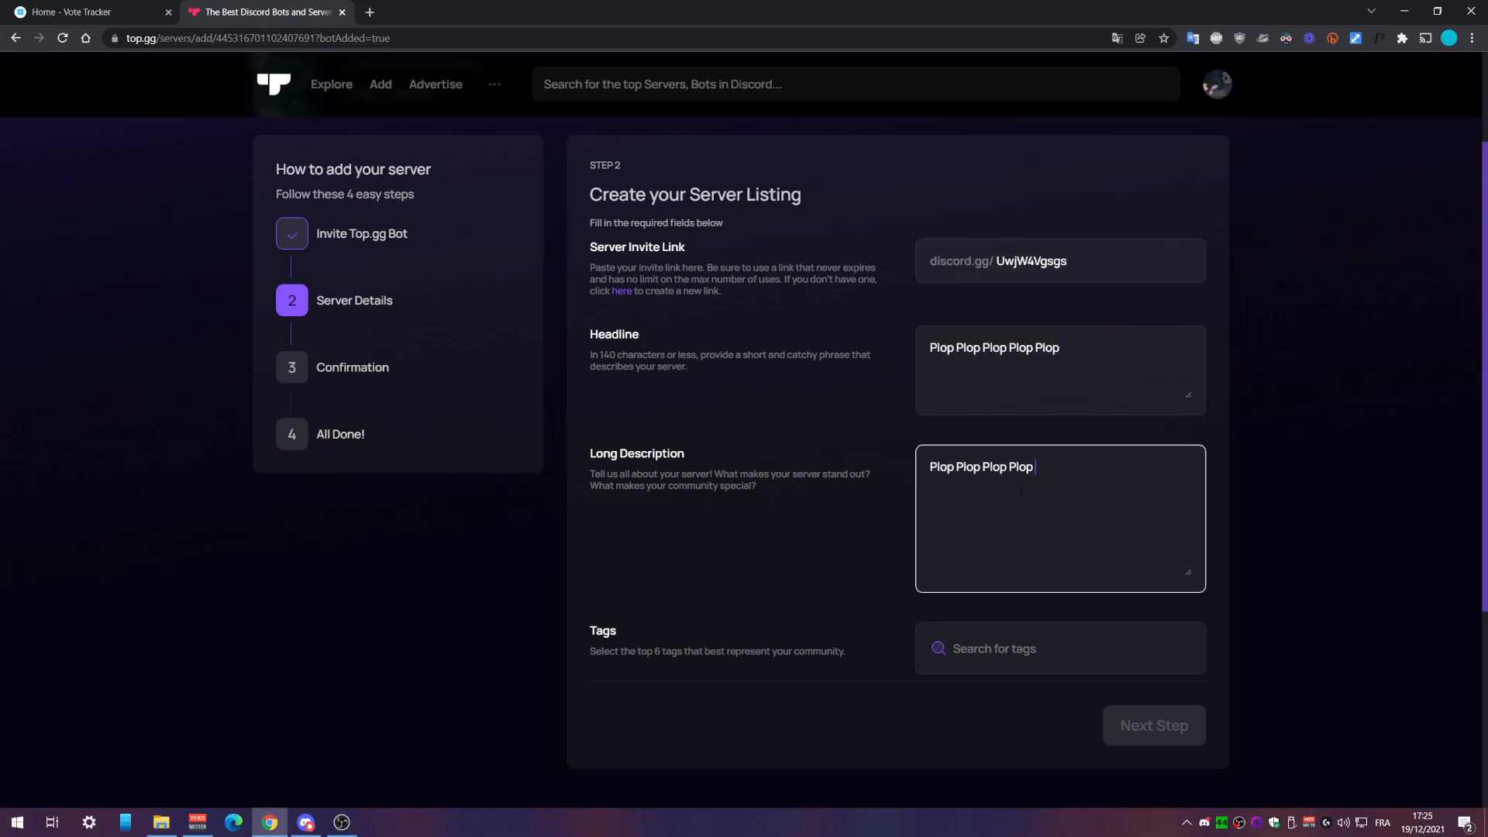
{"action": "type", "text": "Plop Plop Plop Plop Plop Plop Plop Plop Plop Plop Plop Plop Plop "}
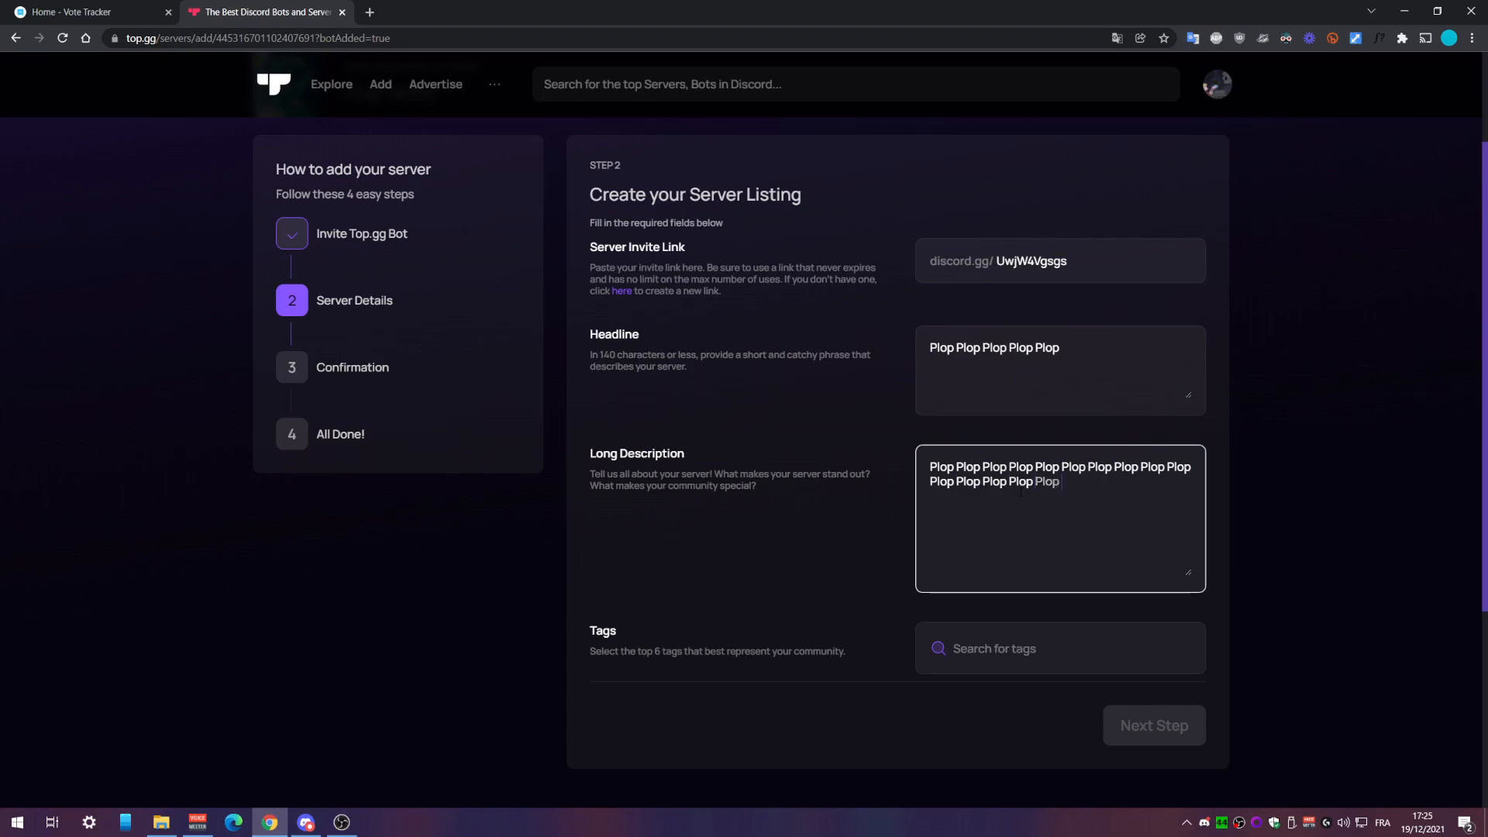
{"action": "type", "text": "Plop Plop Plop"}
- Search tags for 'test' and add the Test tag to the listing
{"action": "left_click", "coordinate": [1020, 626]}
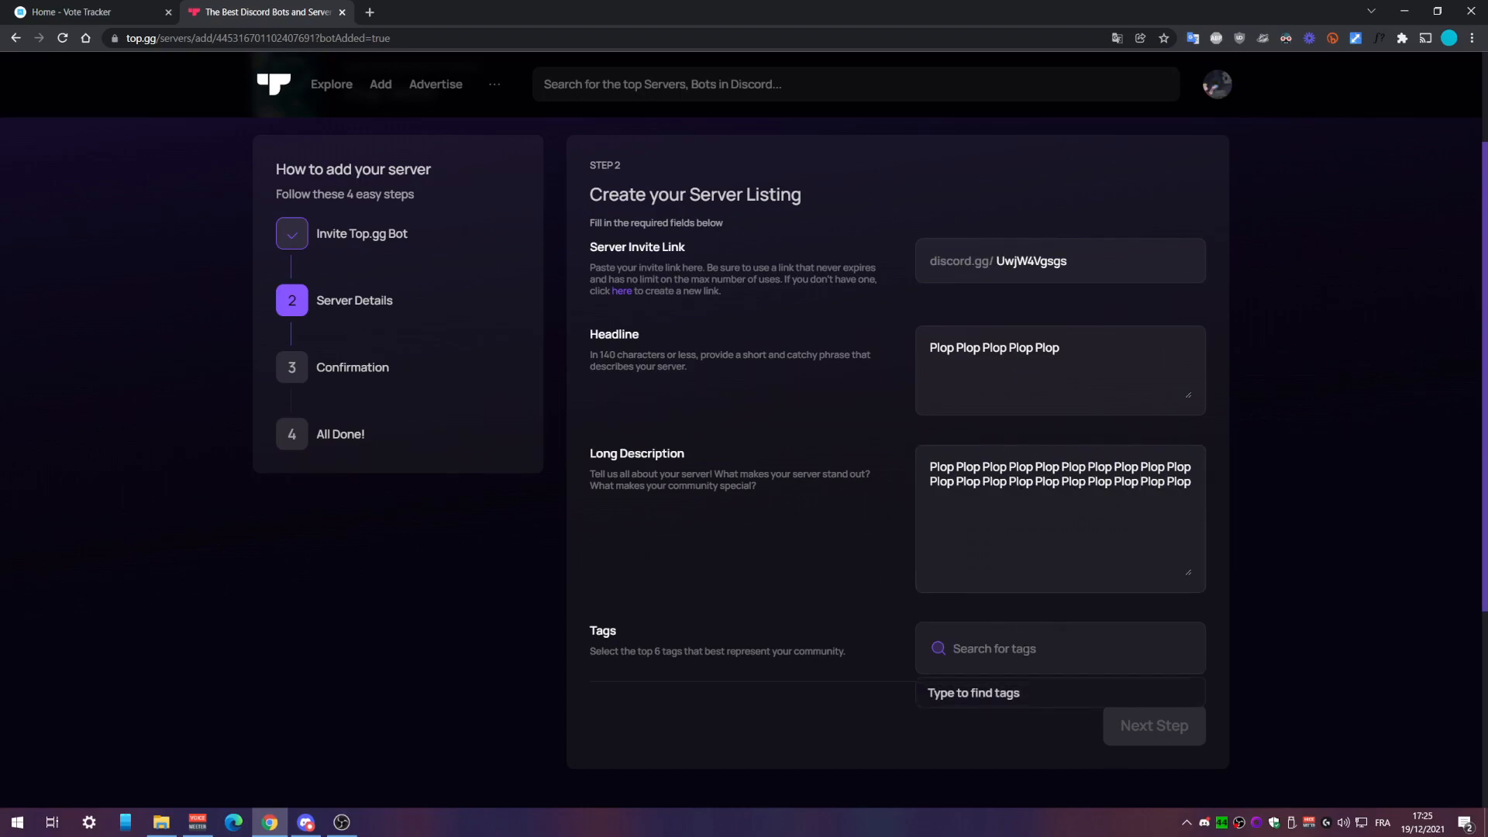
{"action": "type", "text": "test"}
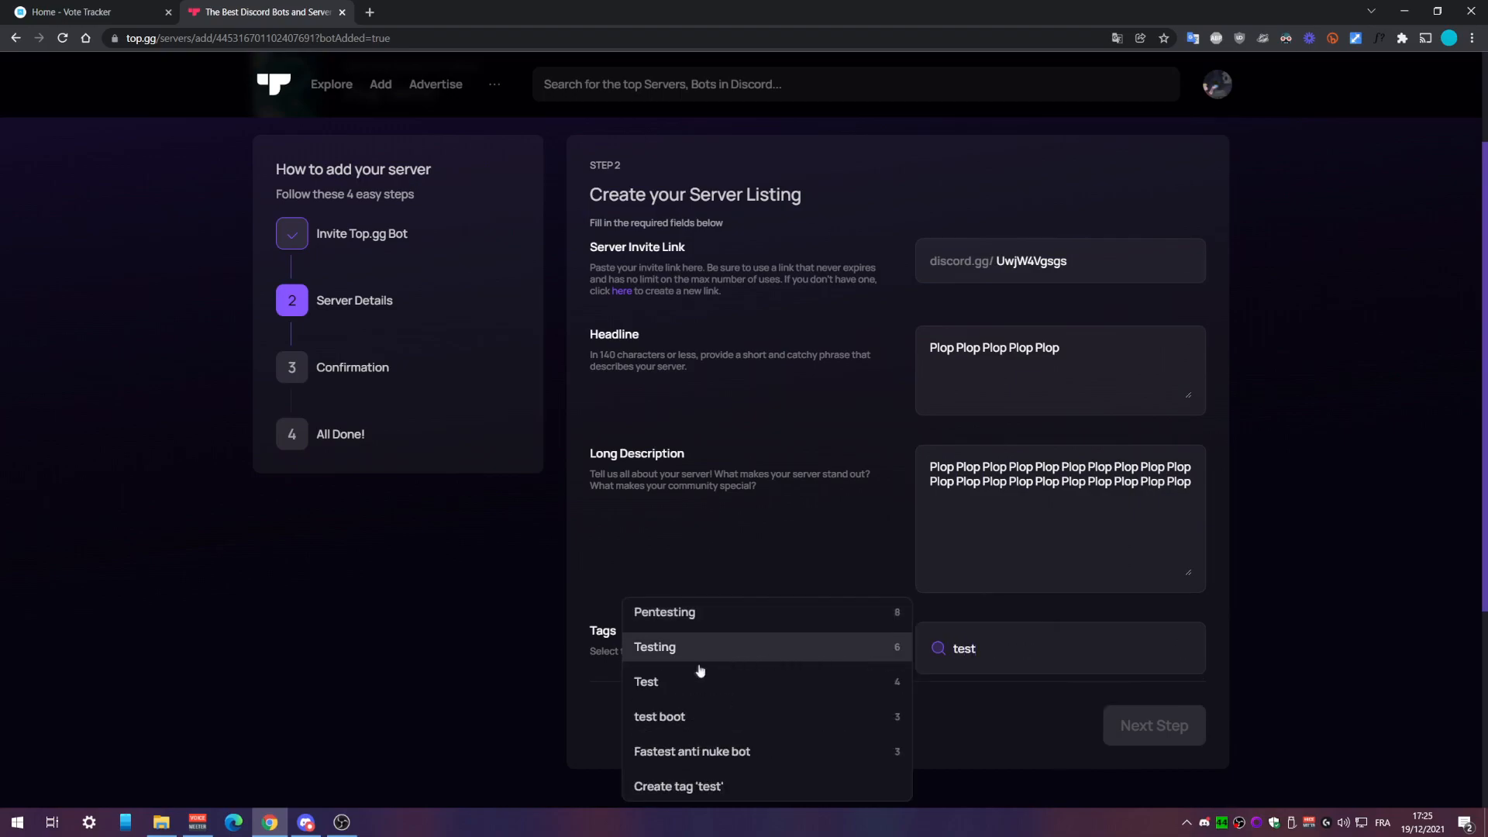
{"action": "left_click", "coordinate": [754, 706]}
{"action": "left_click", "coordinate": [1361, 651]}
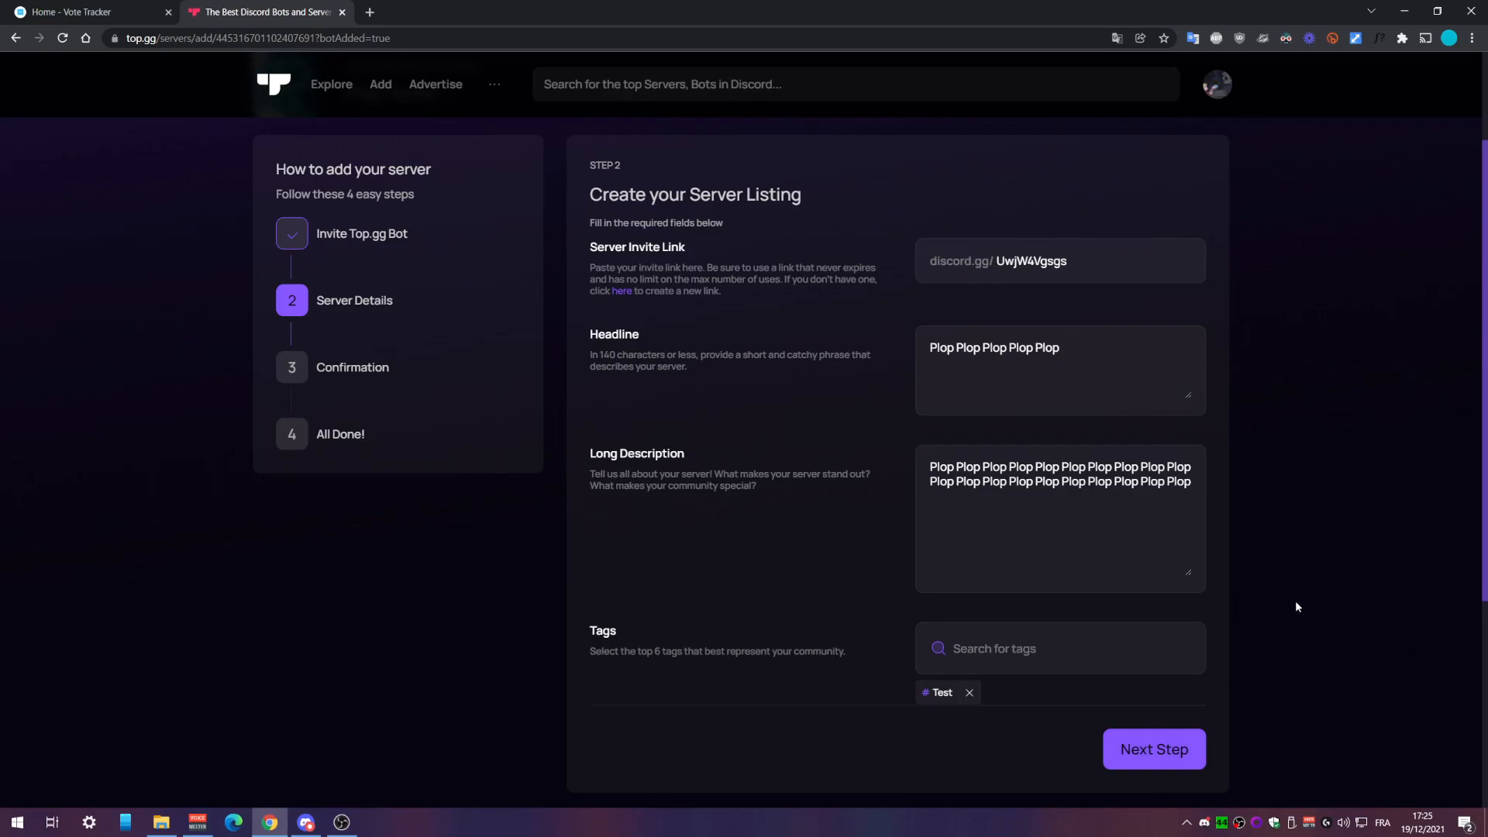
{"action": "scroll", "coordinate": [1297, 607], "scroll_direction": "down", "scroll_amount": 1}
- Switch the Top.gg site language to Français and submit the server details with Next Step
{"action": "left_click", "coordinate": [1193, 670]}
{"action": "left_click", "coordinate": [1216, 84]}
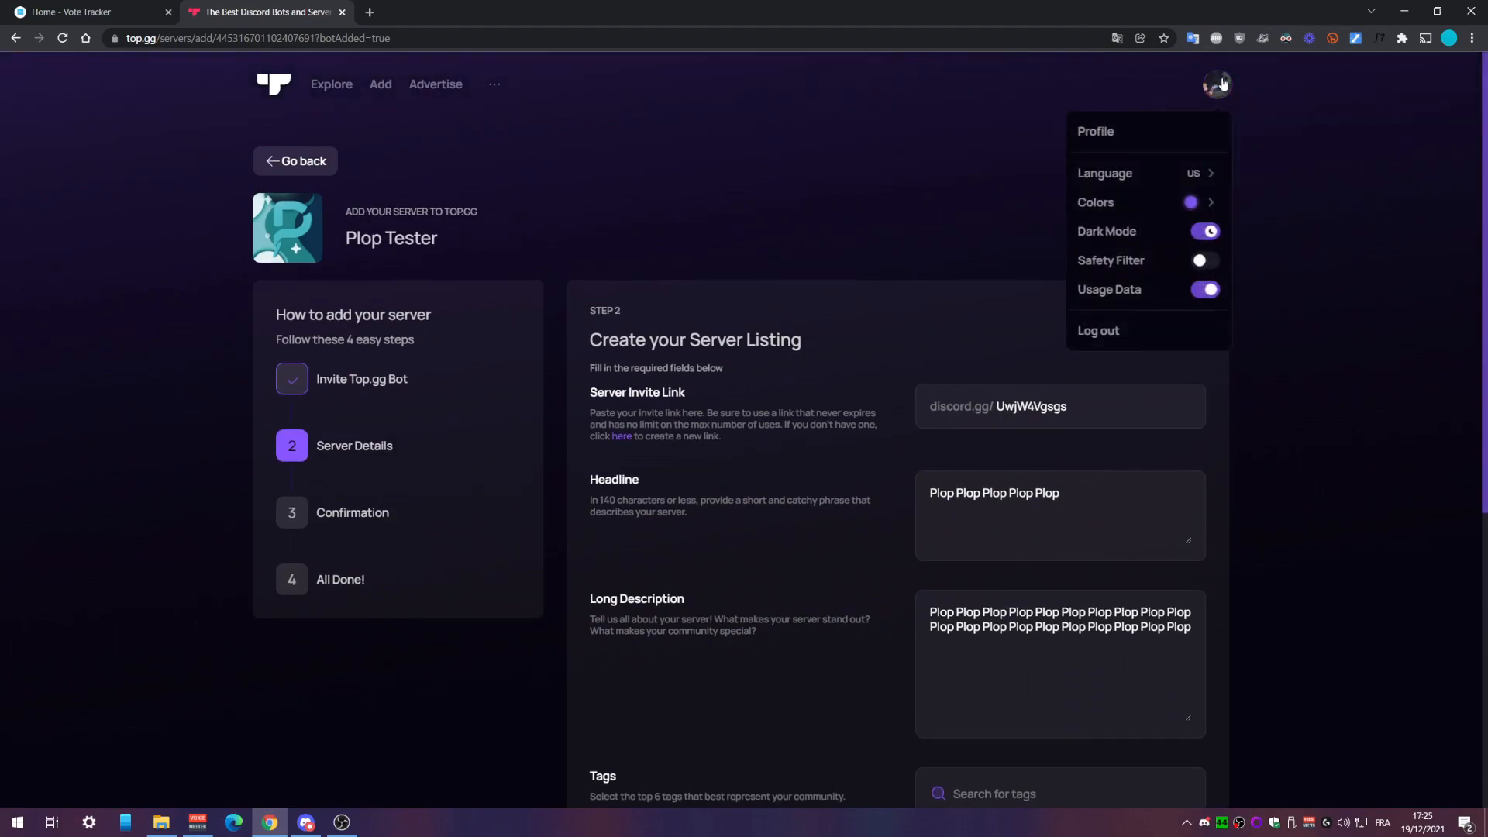
{"action": "left_click", "coordinate": [1188, 171]}
{"action": "left_click", "coordinate": [1159, 234]}
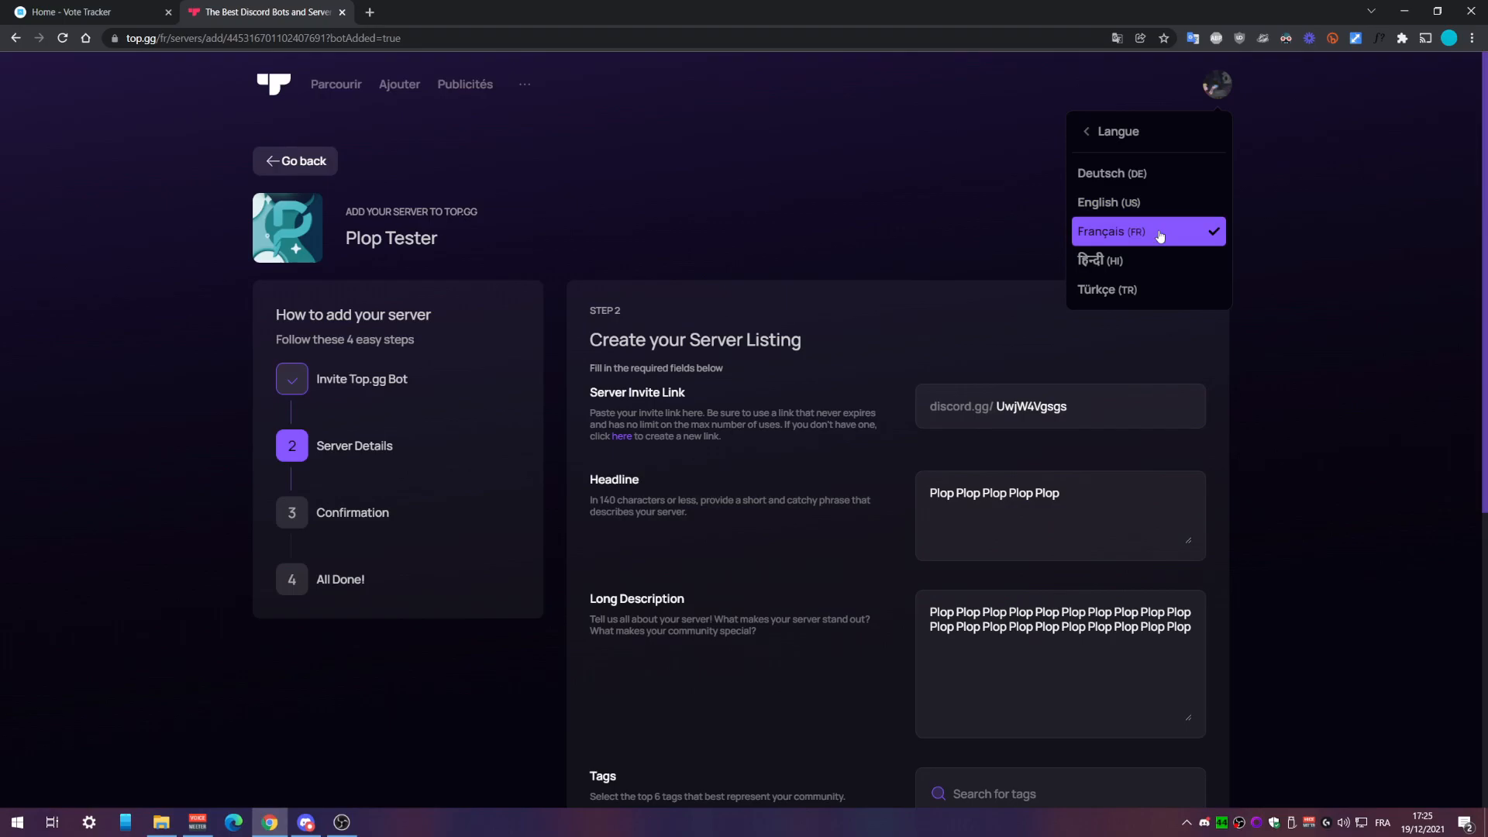
{"action": "left_click", "coordinate": [1317, 401]}
{"action": "scroll", "coordinate": [1318, 401], "scroll_direction": "down", "scroll_amount": 5}
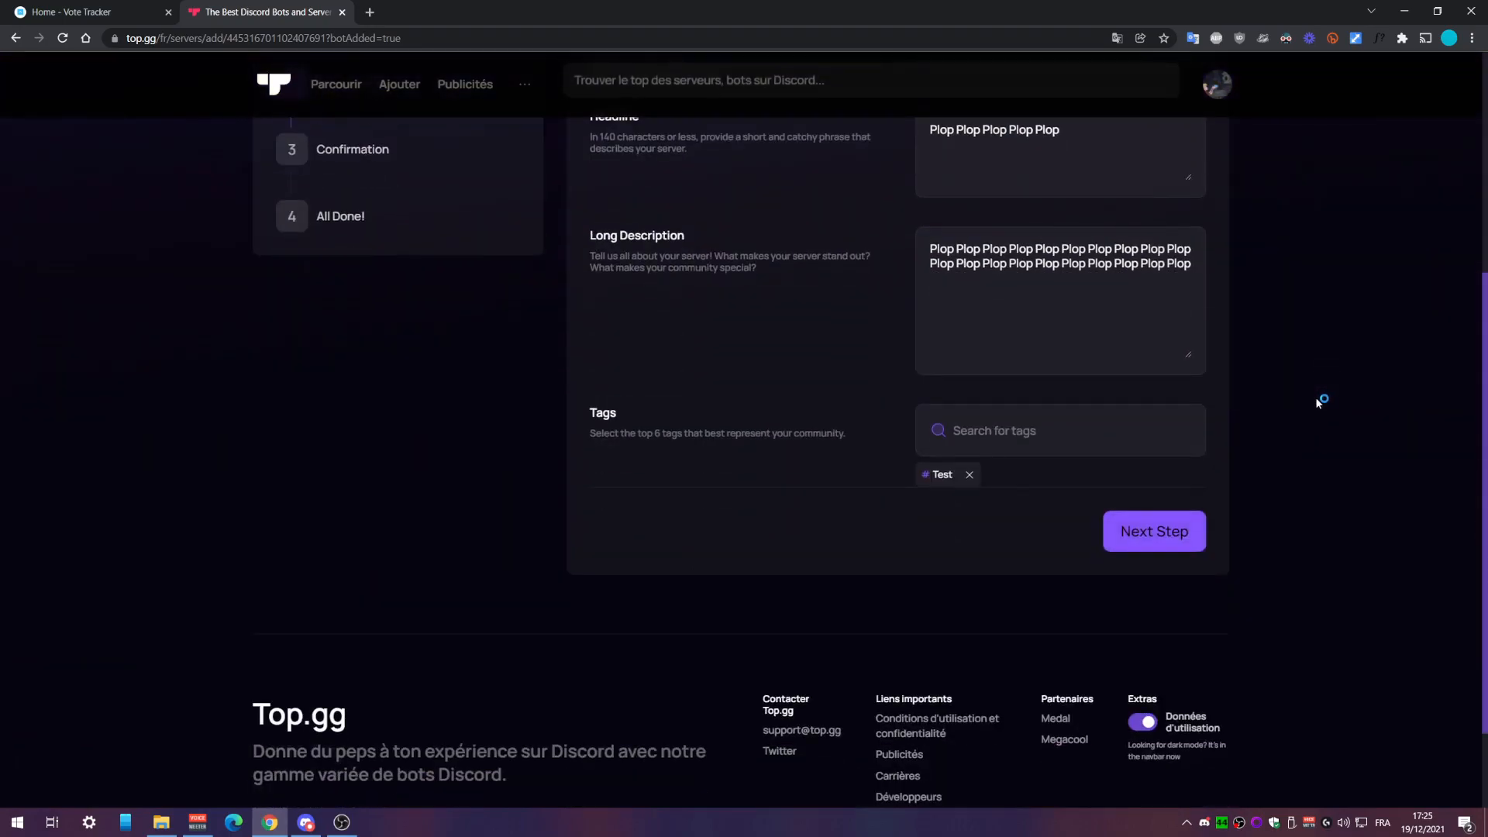
{"action": "scroll", "coordinate": [1318, 401], "scroll_direction": "up", "scroll_amount": 2}
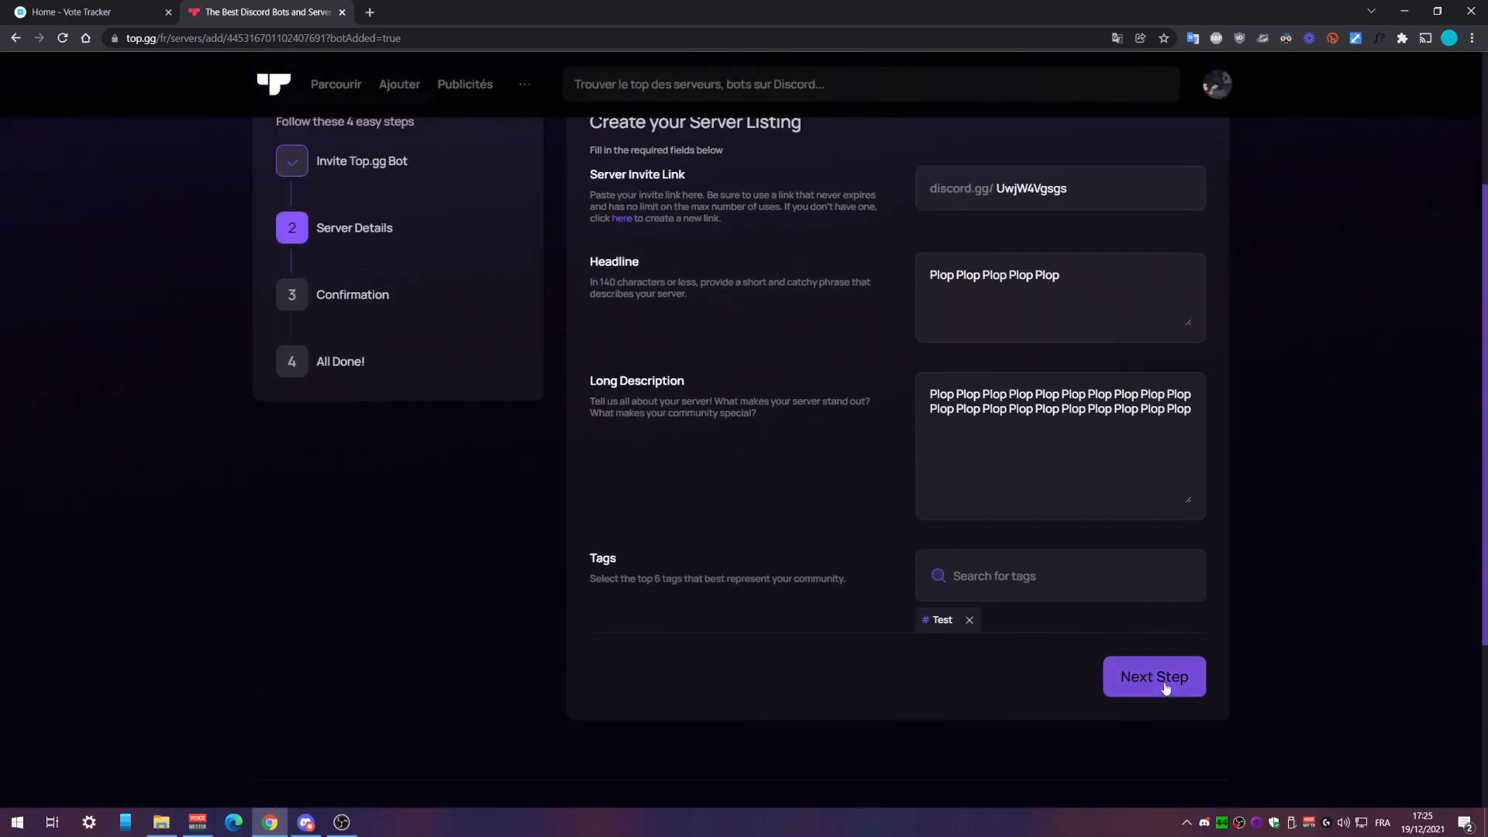
{"action": "left_click", "coordinate": [1165, 687]}
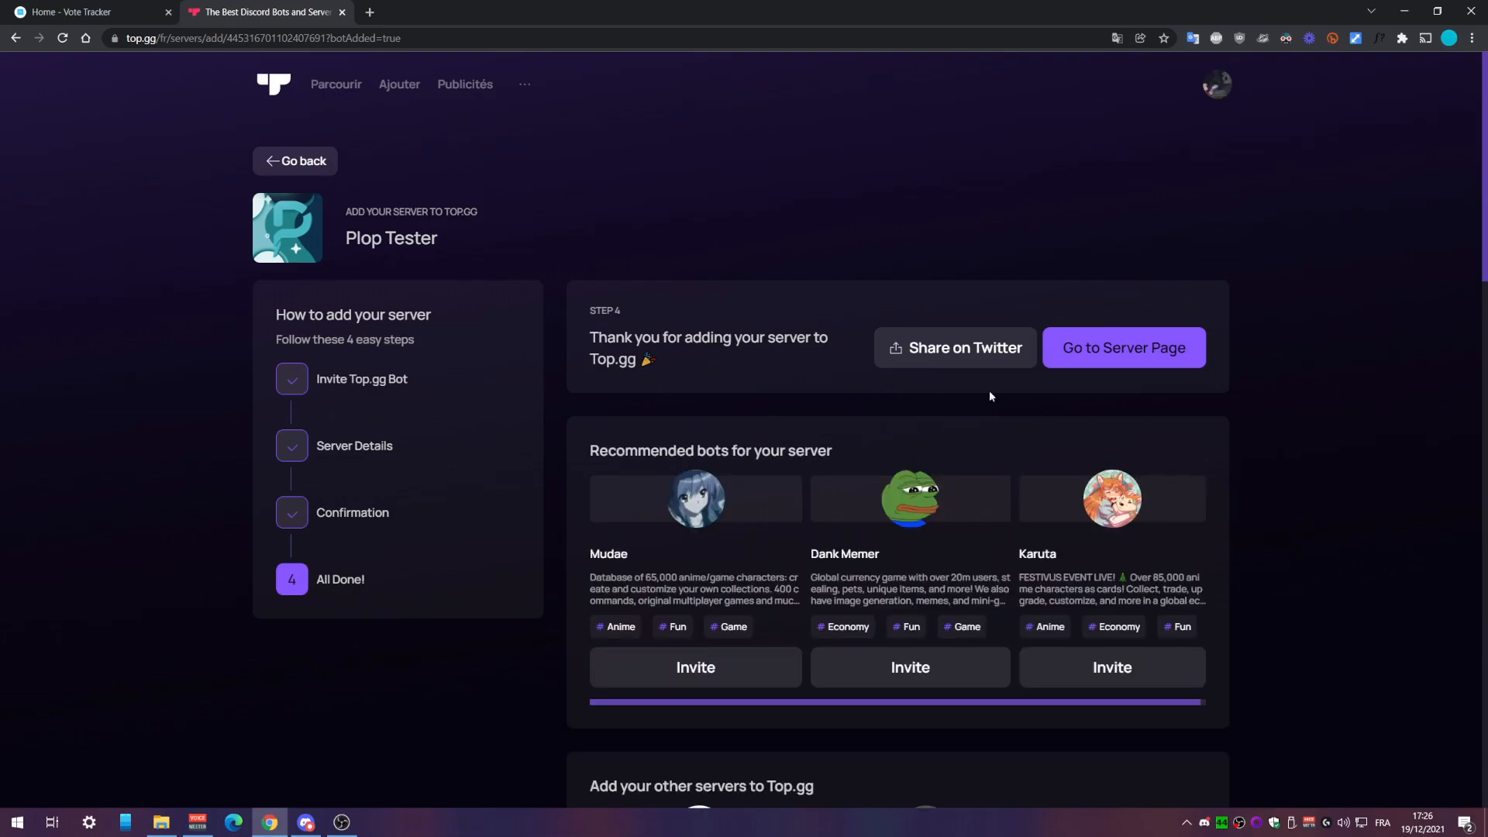
{"action": "left_click", "coordinate": [1137, 355]}
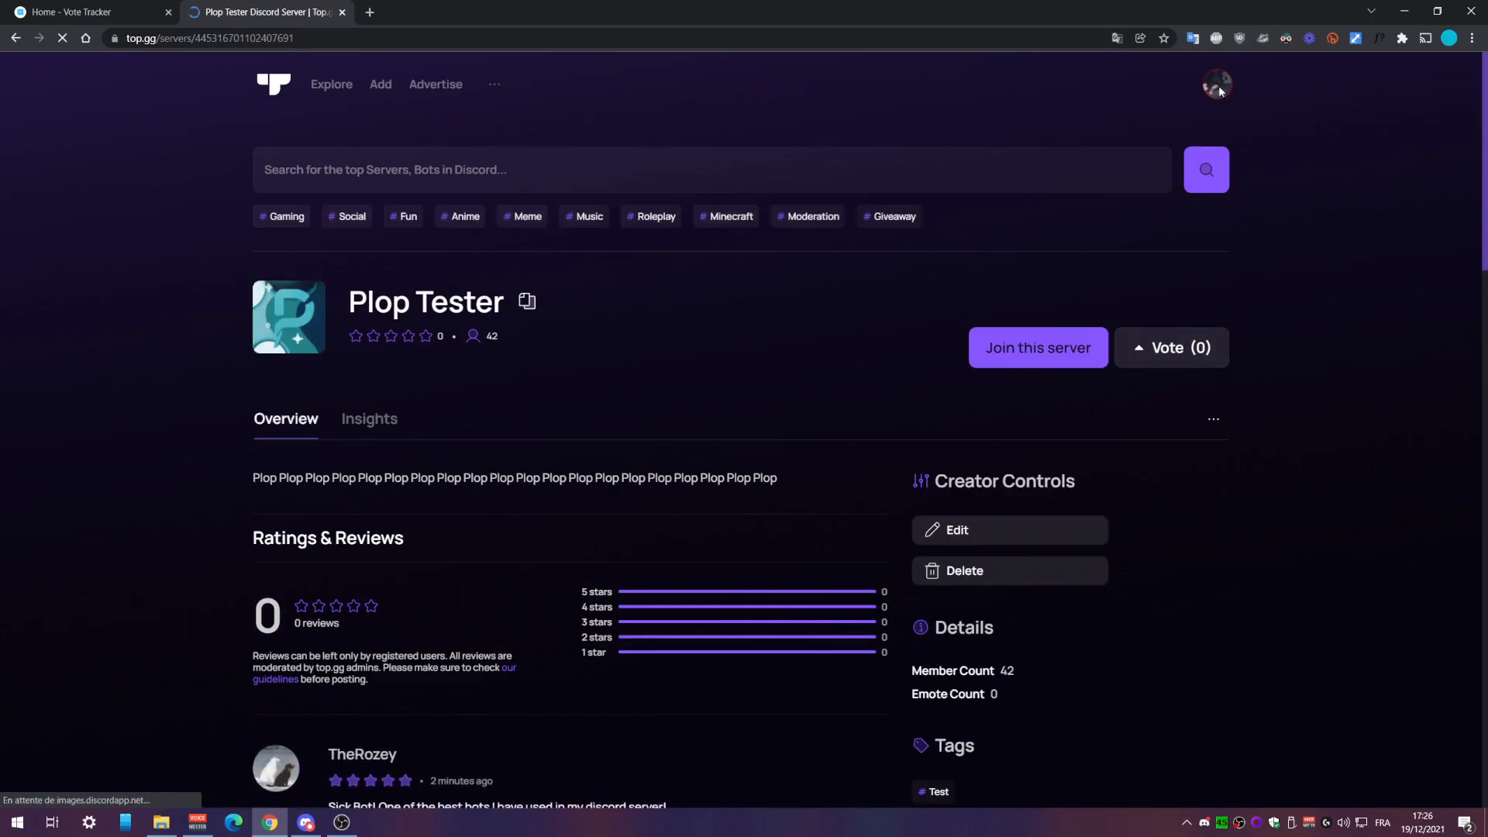
{"action": "left_click", "coordinate": [1218, 87]}
{"action": "left_click", "coordinate": [1219, 86]}
{"action": "left_click", "coordinate": [1218, 87]}
{"action": "left_click", "coordinate": [1105, 172]}
{"action": "left_click", "coordinate": [1119, 231]}
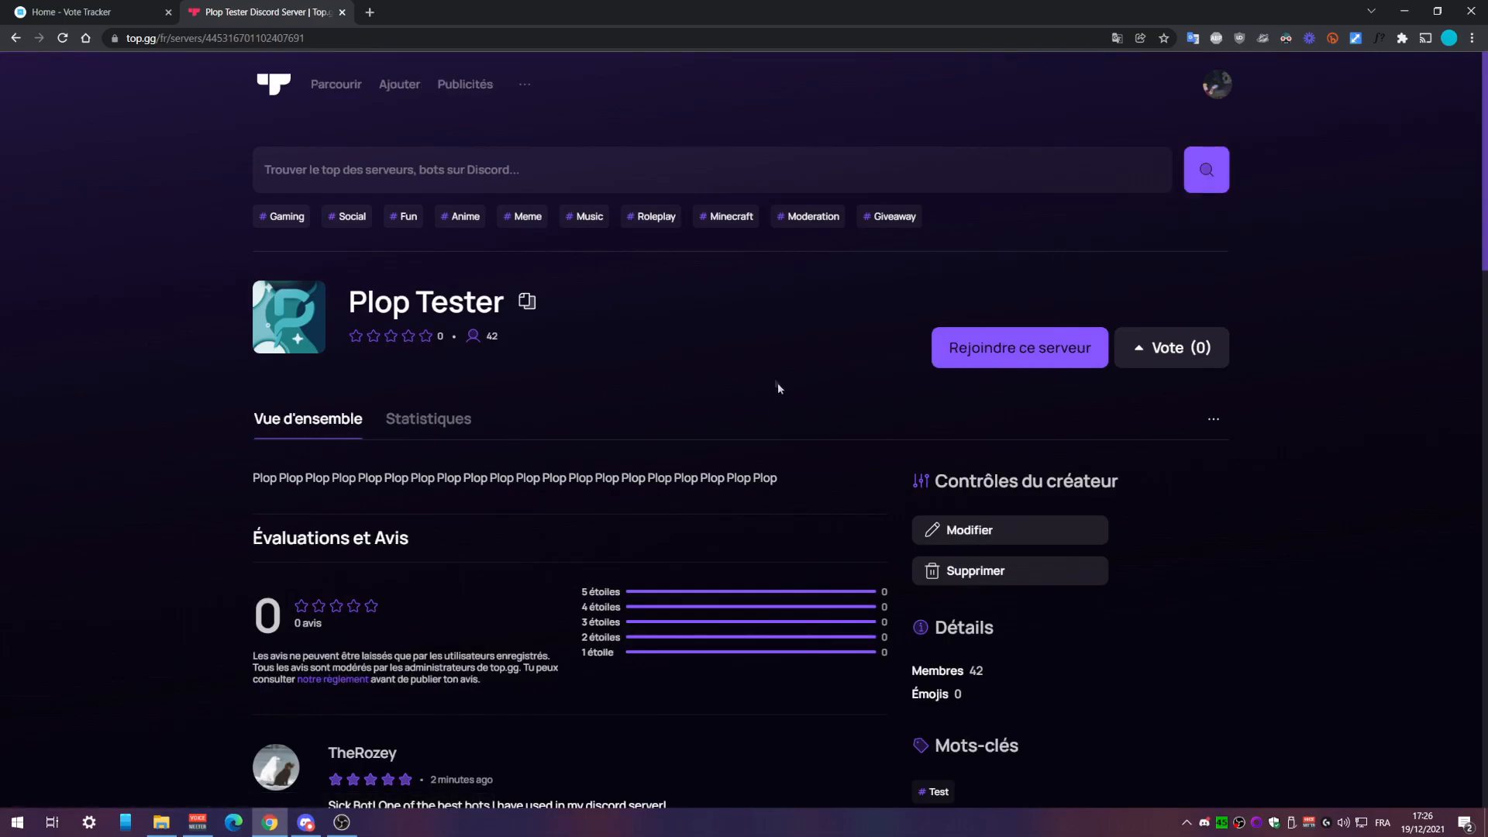
{"action": "scroll", "coordinate": [790, 364], "scroll_direction": "down", "scroll_amount": 3}
{"action": "scroll", "coordinate": [768, 342], "scroll_direction": "up", "scroll_amount": 3}
{"action": "scroll", "coordinate": [213, 404], "scroll_direction": "down", "scroll_amount": 3}
- In the Vote Tracker docs, glance at the Invite page, then open Setup to Step 1's vt!setup instructions
{"action": "left_click", "coordinate": [56, 7]}
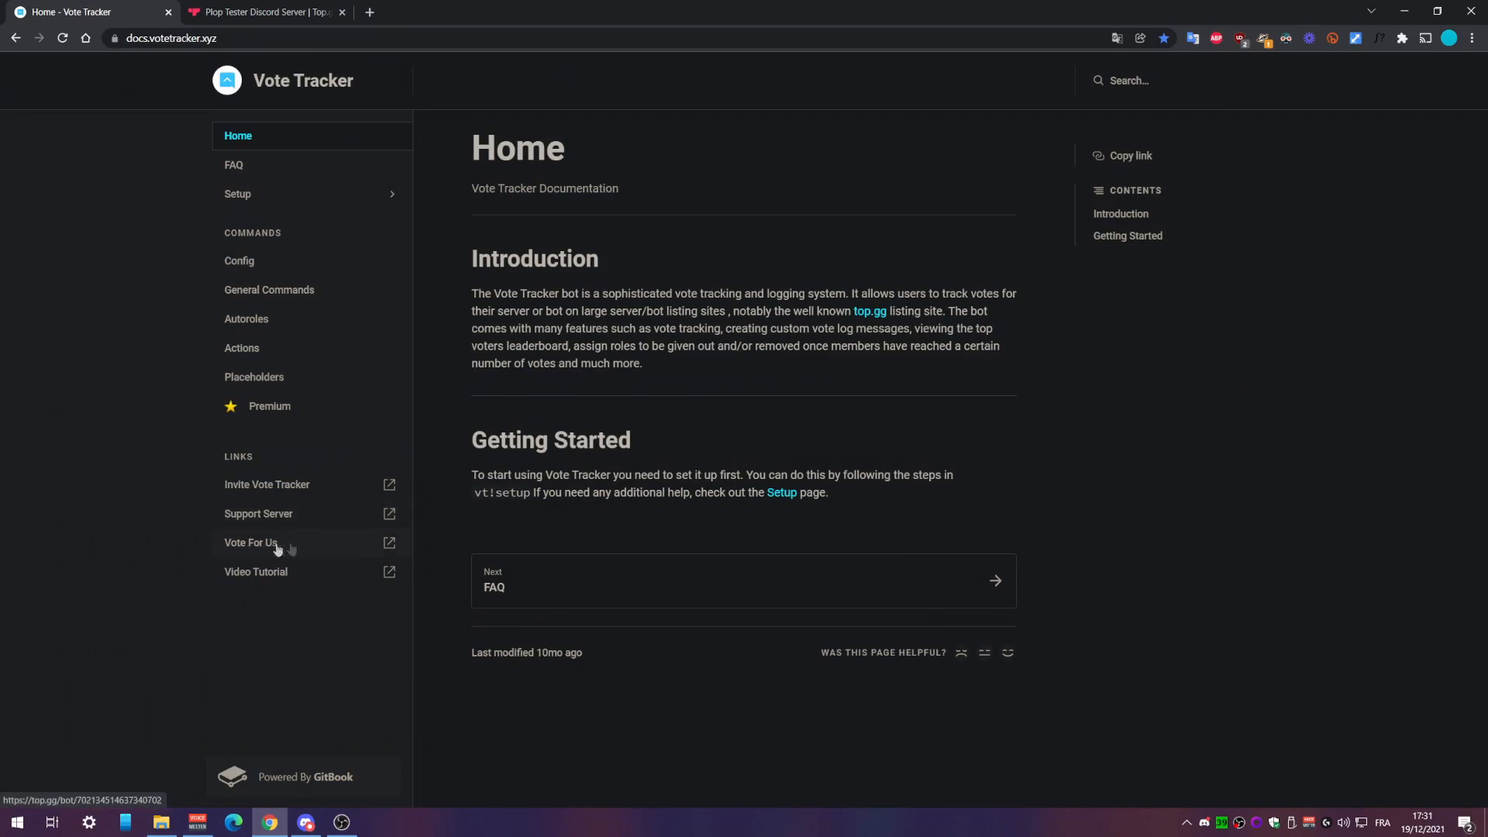
{"action": "left_click", "coordinate": [313, 486]}
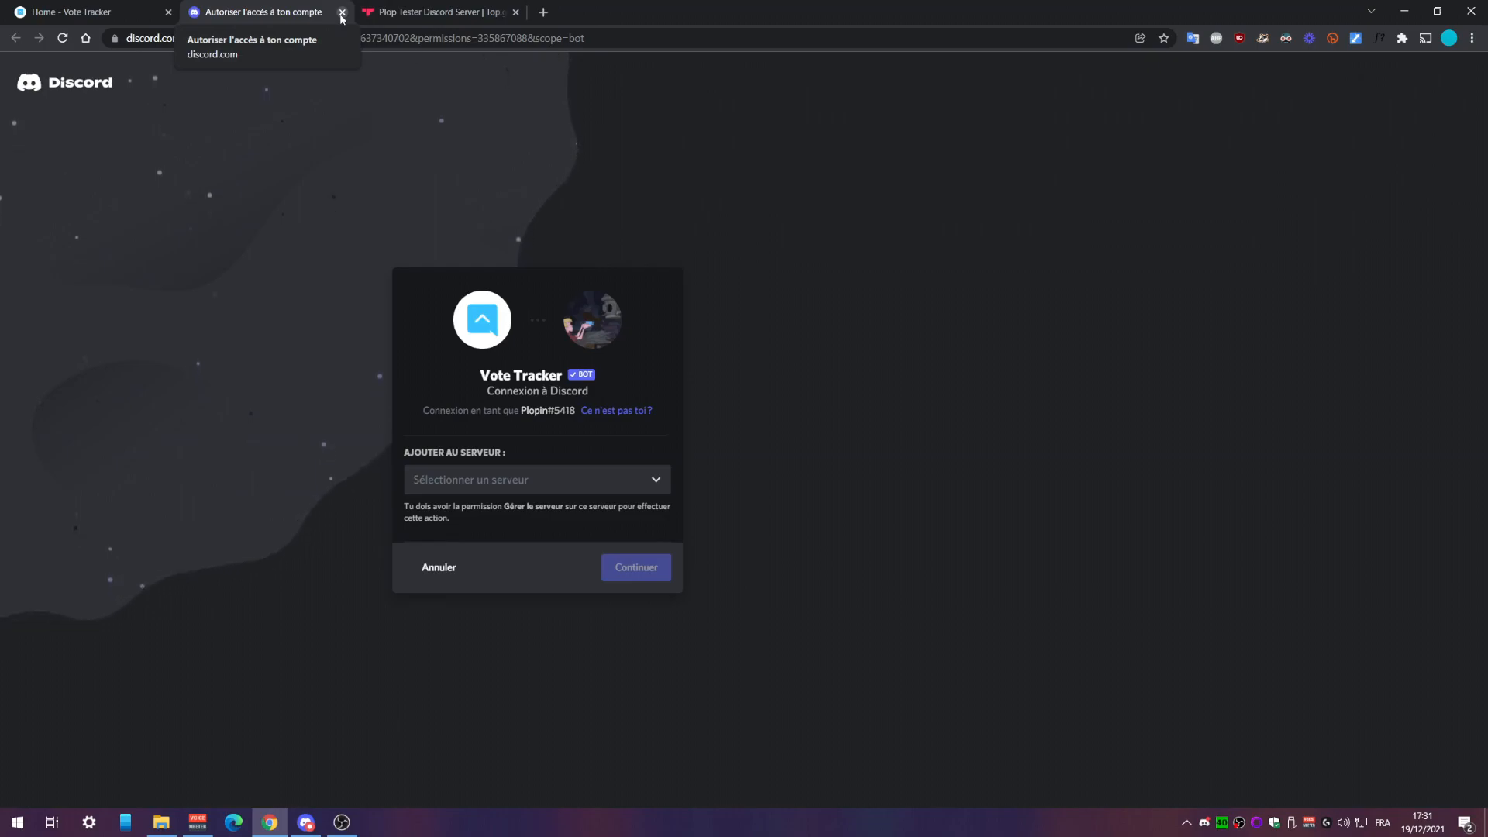
{"action": "left_click", "coordinate": [341, 12]}
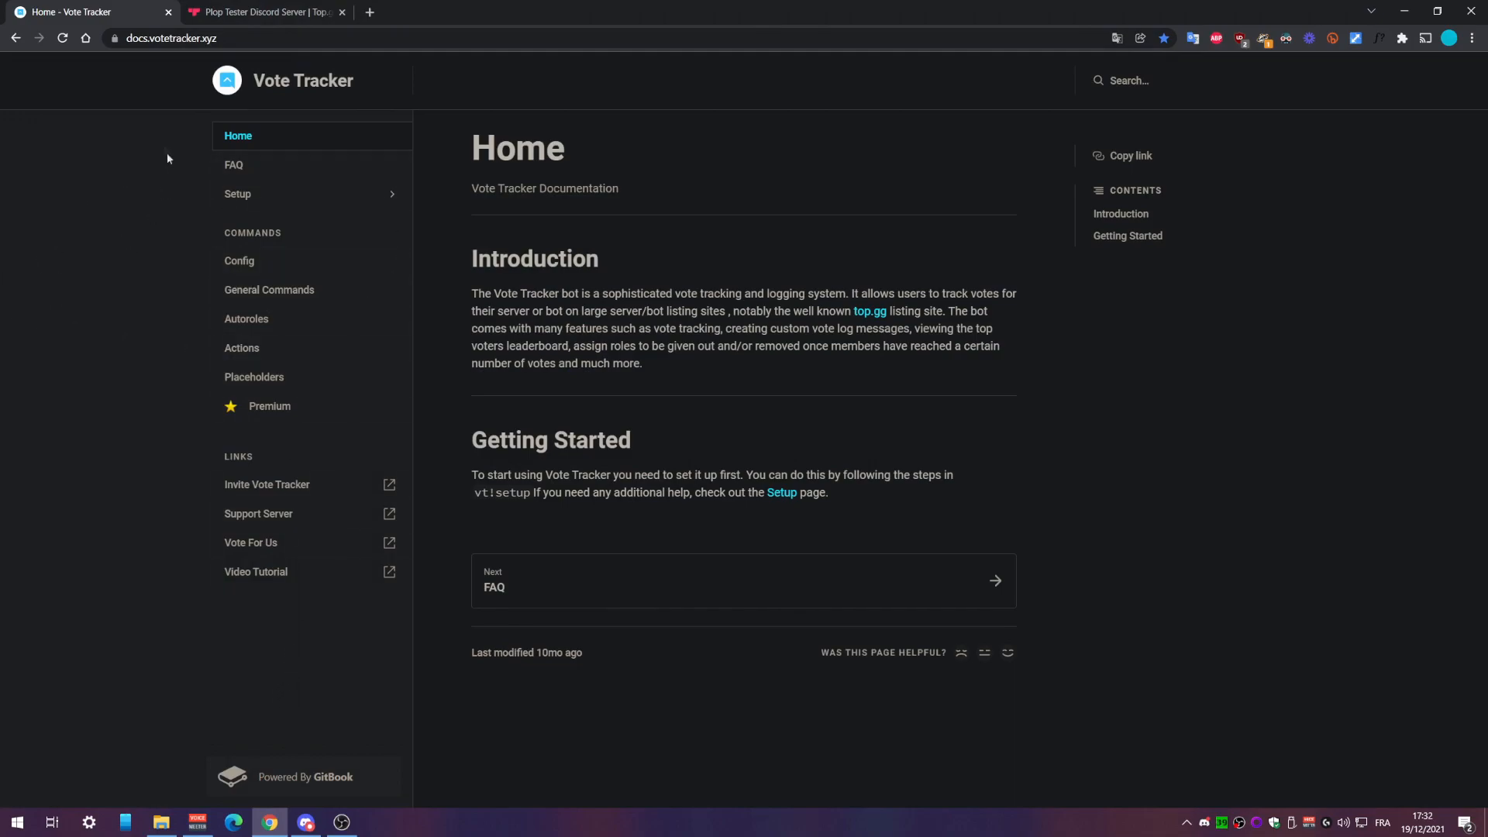
{"action": "left_click", "coordinate": [283, 194]}
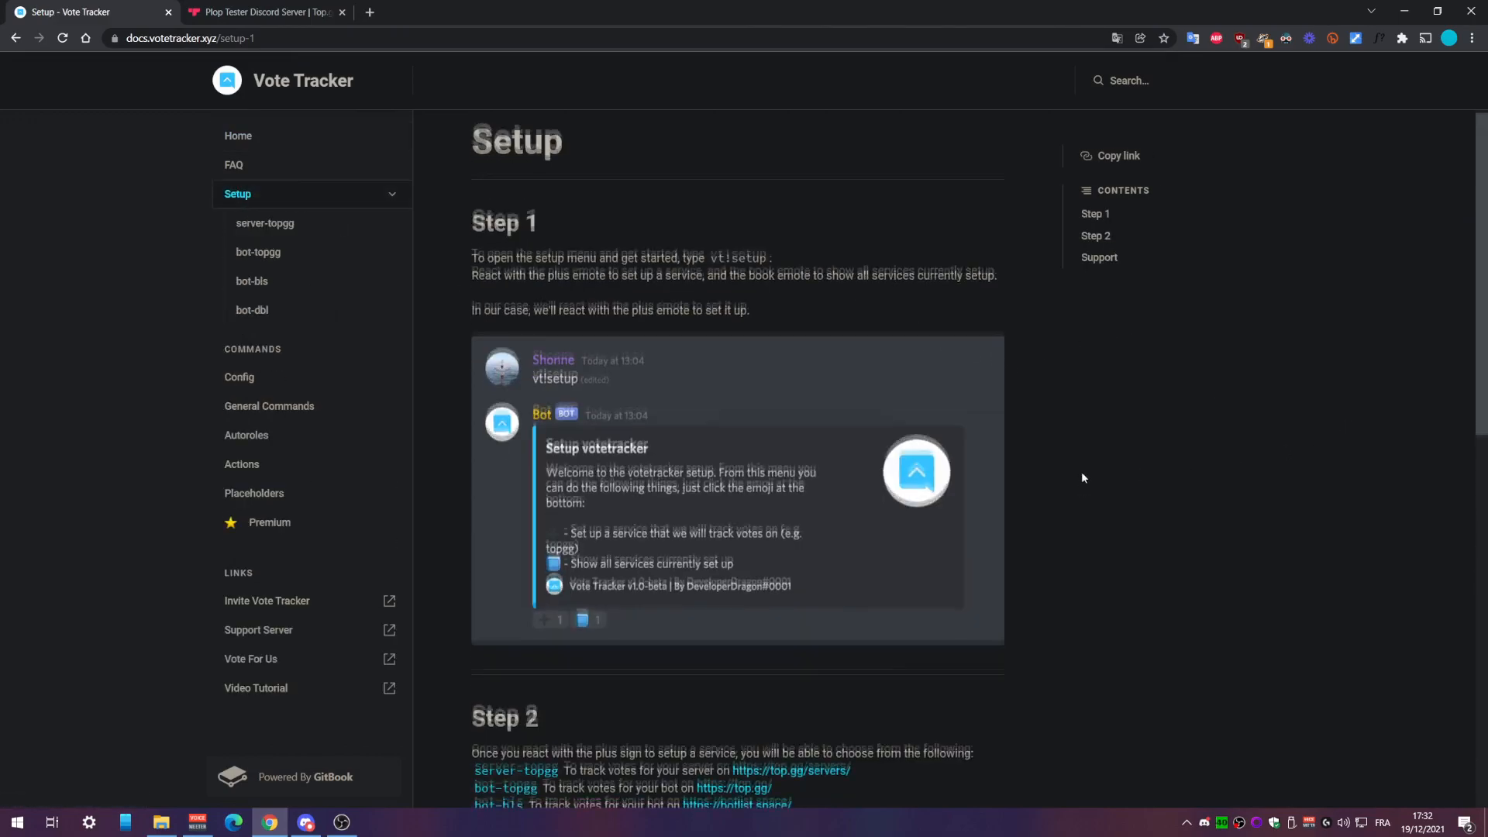
{"action": "scroll", "coordinate": [1081, 471], "scroll_direction": "down", "scroll_amount": 1}
{"action": "scroll", "coordinate": [1082, 471], "scroll_direction": "up", "scroll_amount": 1}
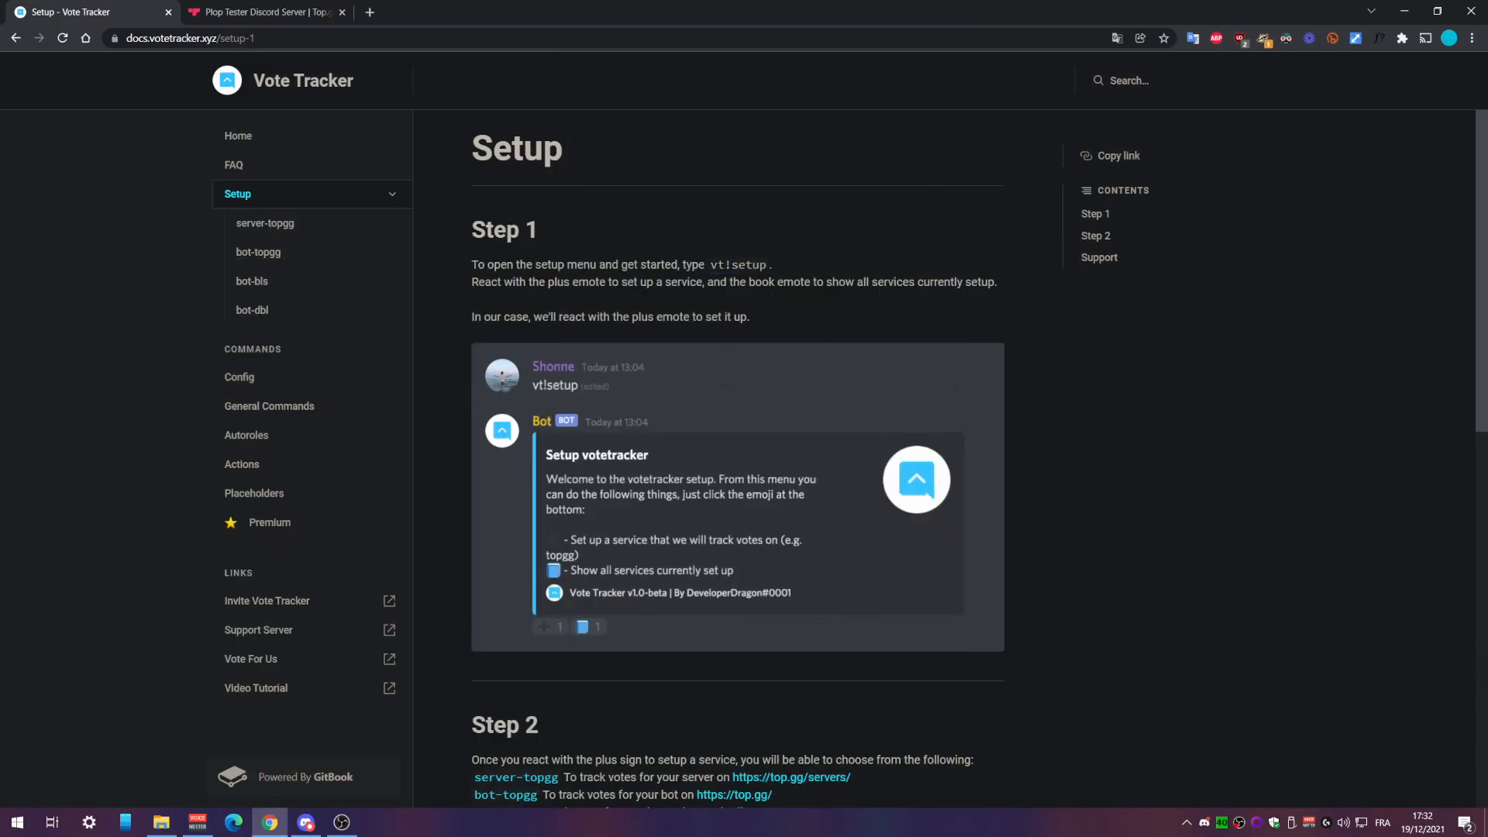
- Send vt!setup, then set Vote Tracker's admin channel to #commandes with the suggested config command
{"action": "left_click", "coordinate": [306, 822]}
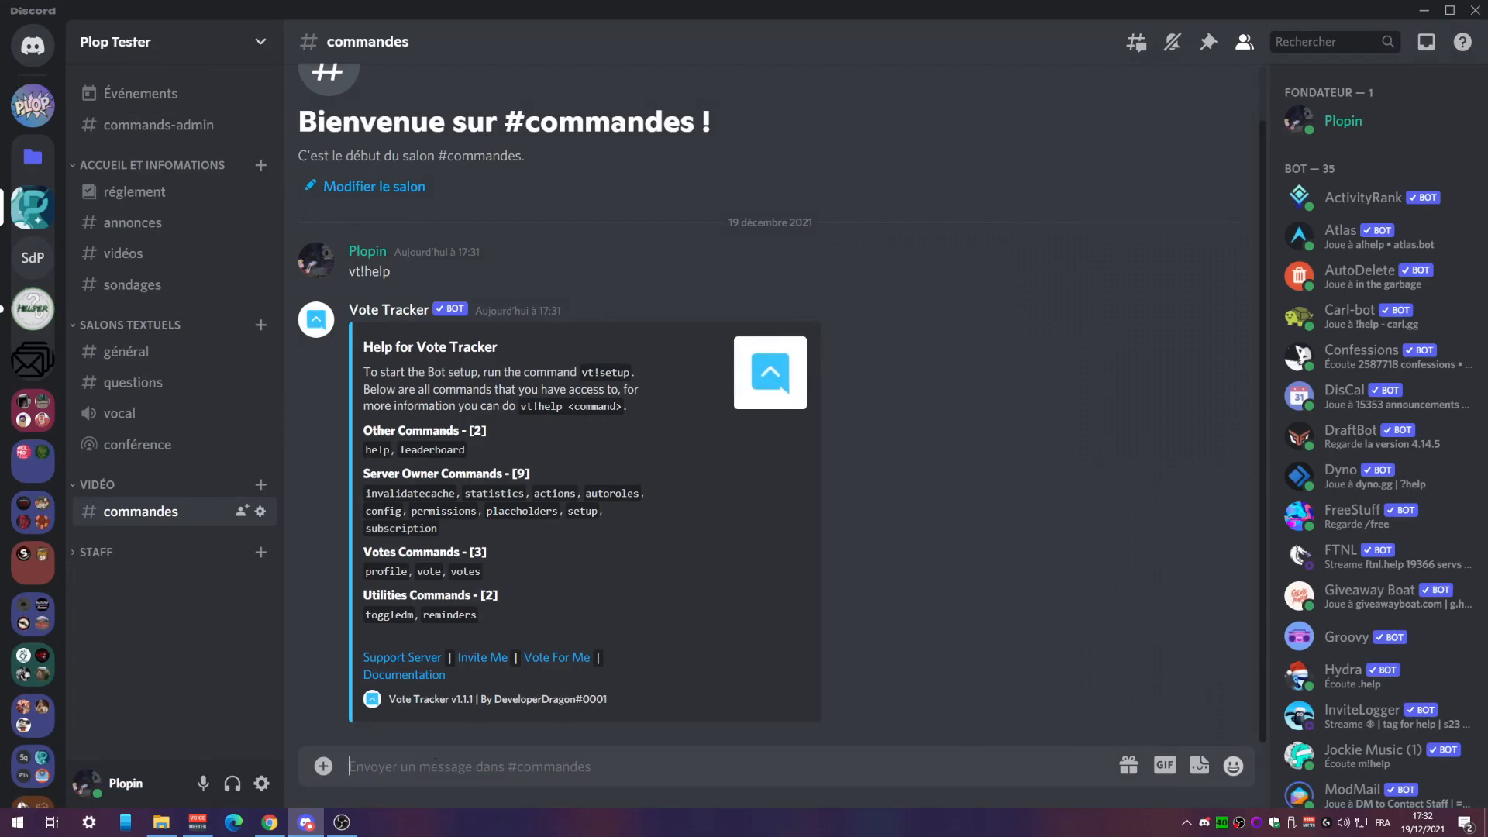
{"action": "type", "text": "vt!s"}
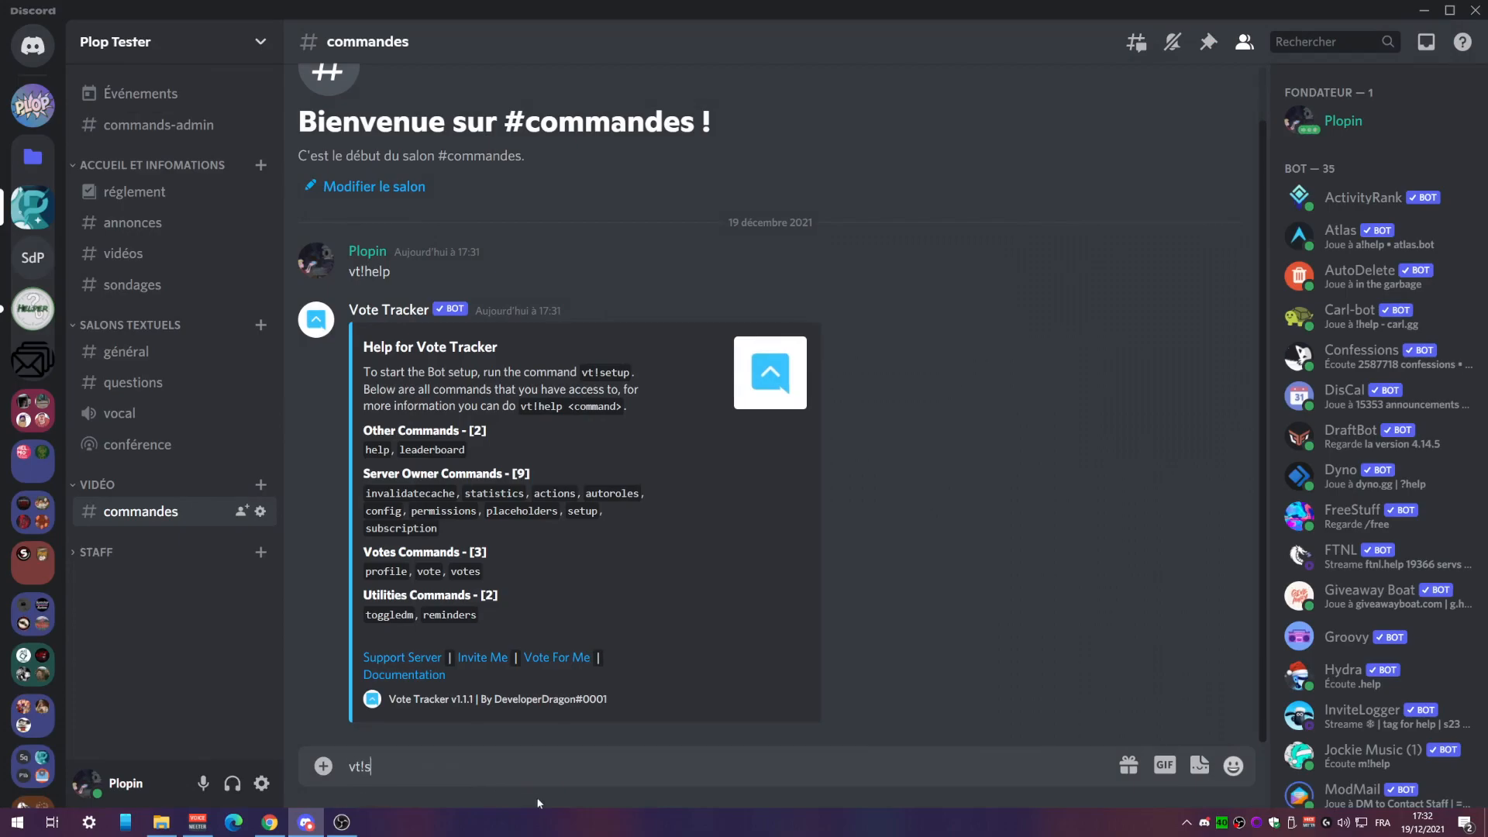
{"action": "type", "text": "etup"}
{"action": "key", "text": "Return"}
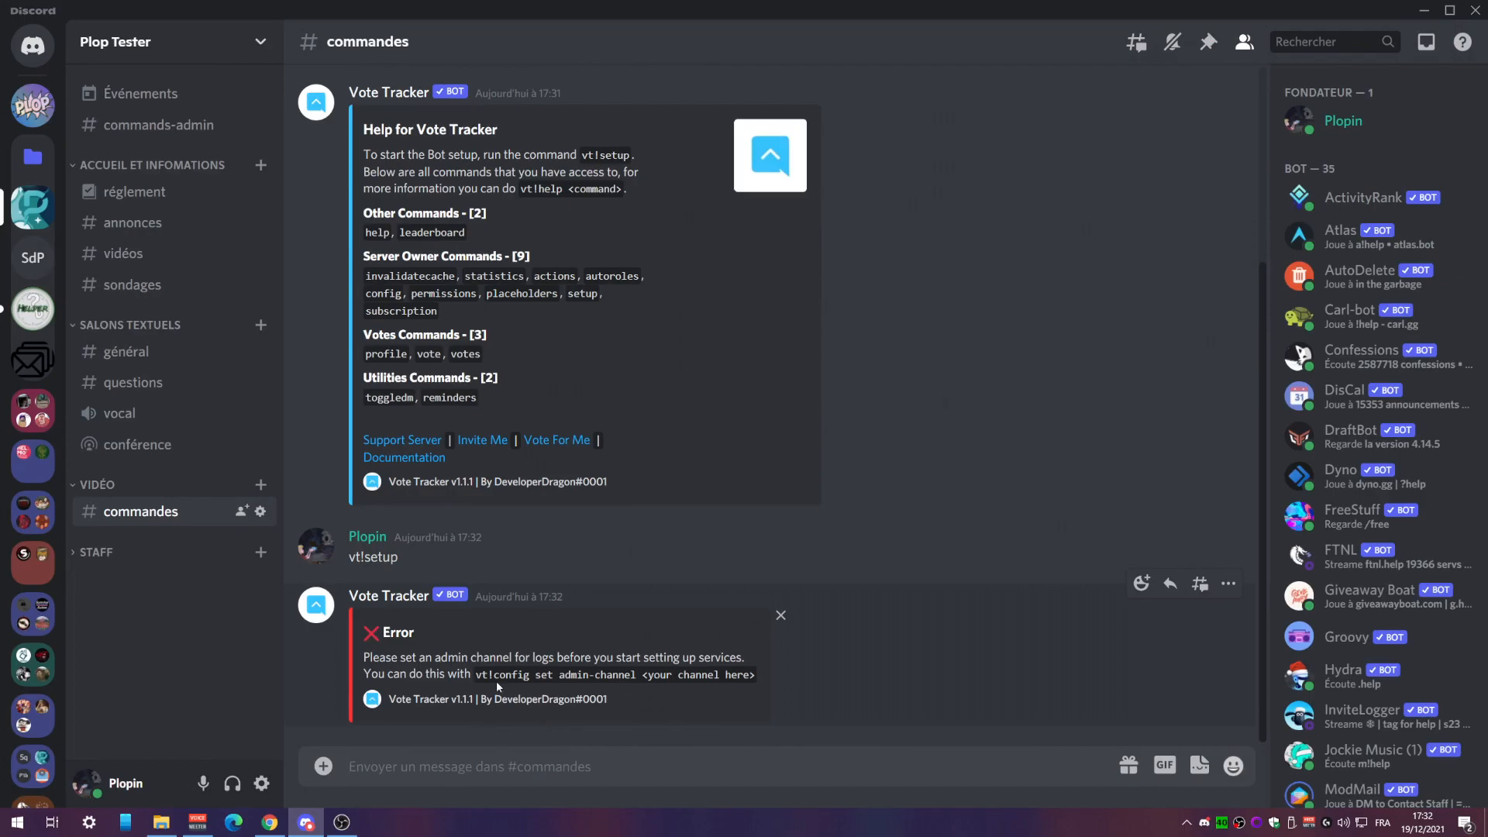
{"action": "left_click_drag", "start_coordinate": [475, 674], "coordinate": [636, 674]}
{"action": "key", "text": "ctrl+c"}
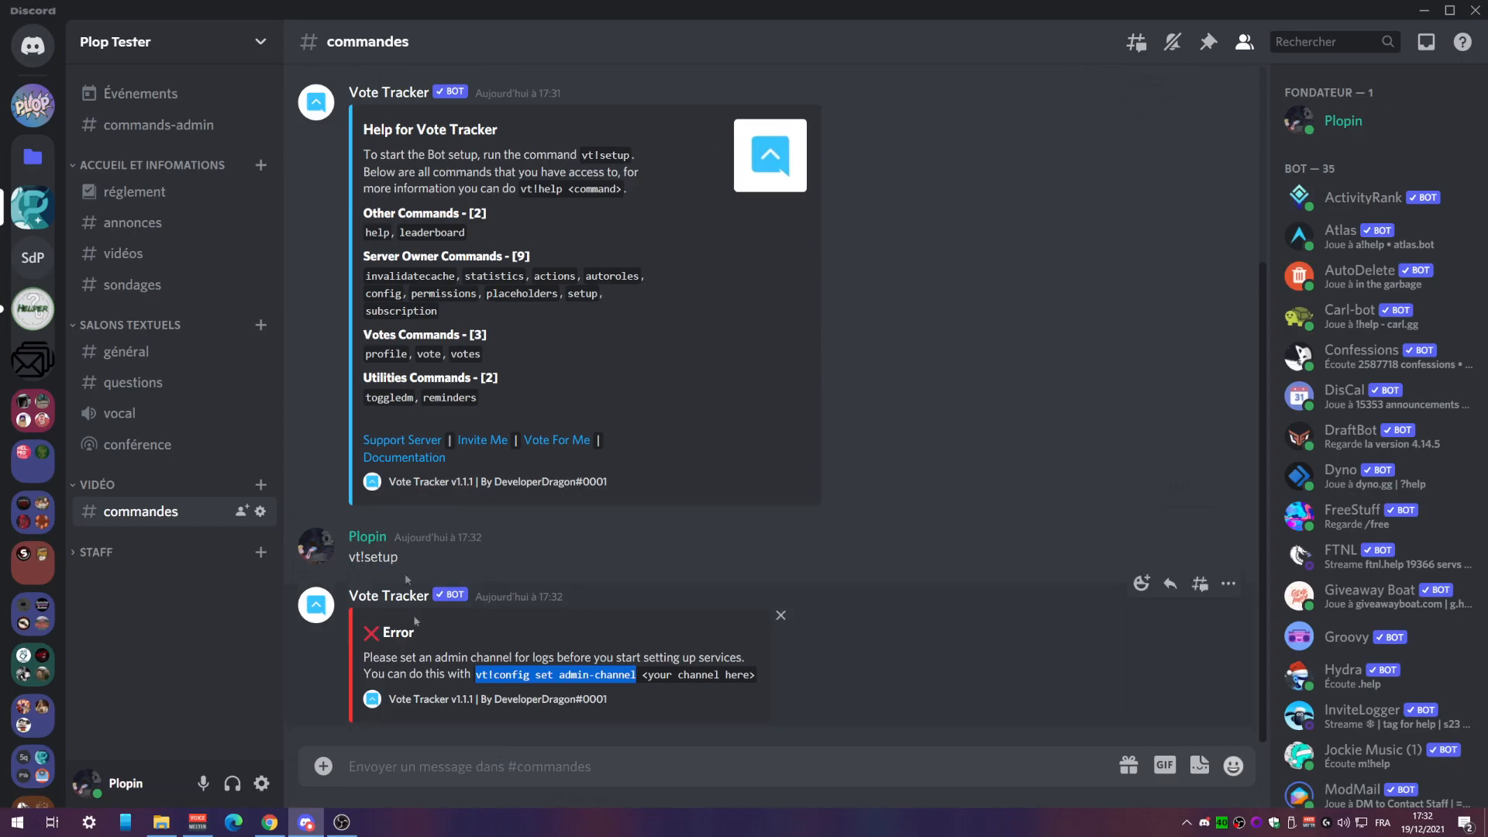
{"action": "left_click", "coordinate": [462, 775]}
{"action": "key", "text": "ctrl+v"}
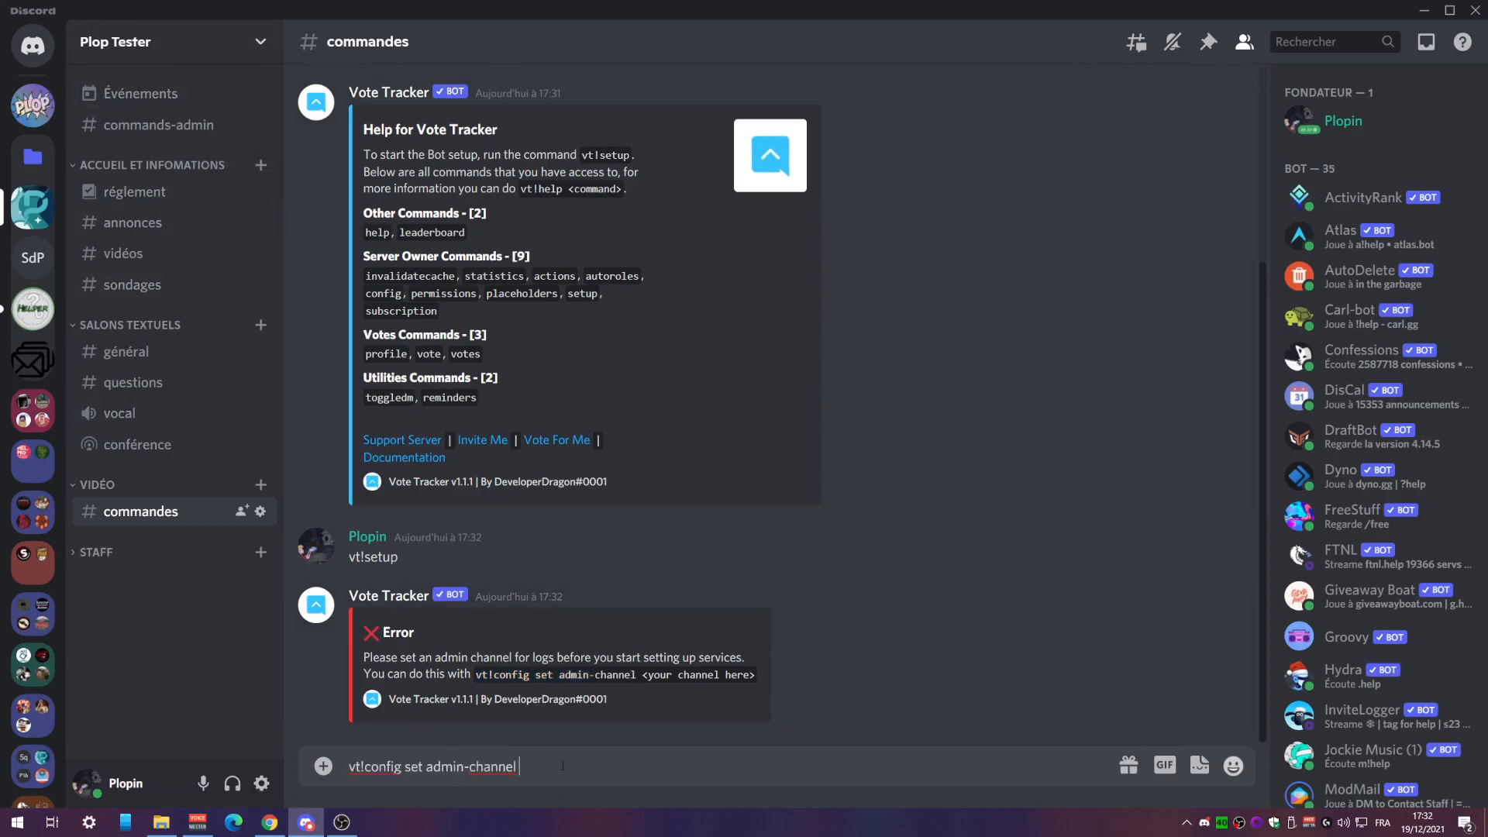
{"action": "type", "text": "#"}
{"action": "key", "text": "Down"}
{"action": "key", "text": "Down"}
{"action": "key", "text": "Down"}
{"action": "key", "text": "Down"}
{"action": "key", "text": "Up"}
{"action": "key", "text": "Up"}
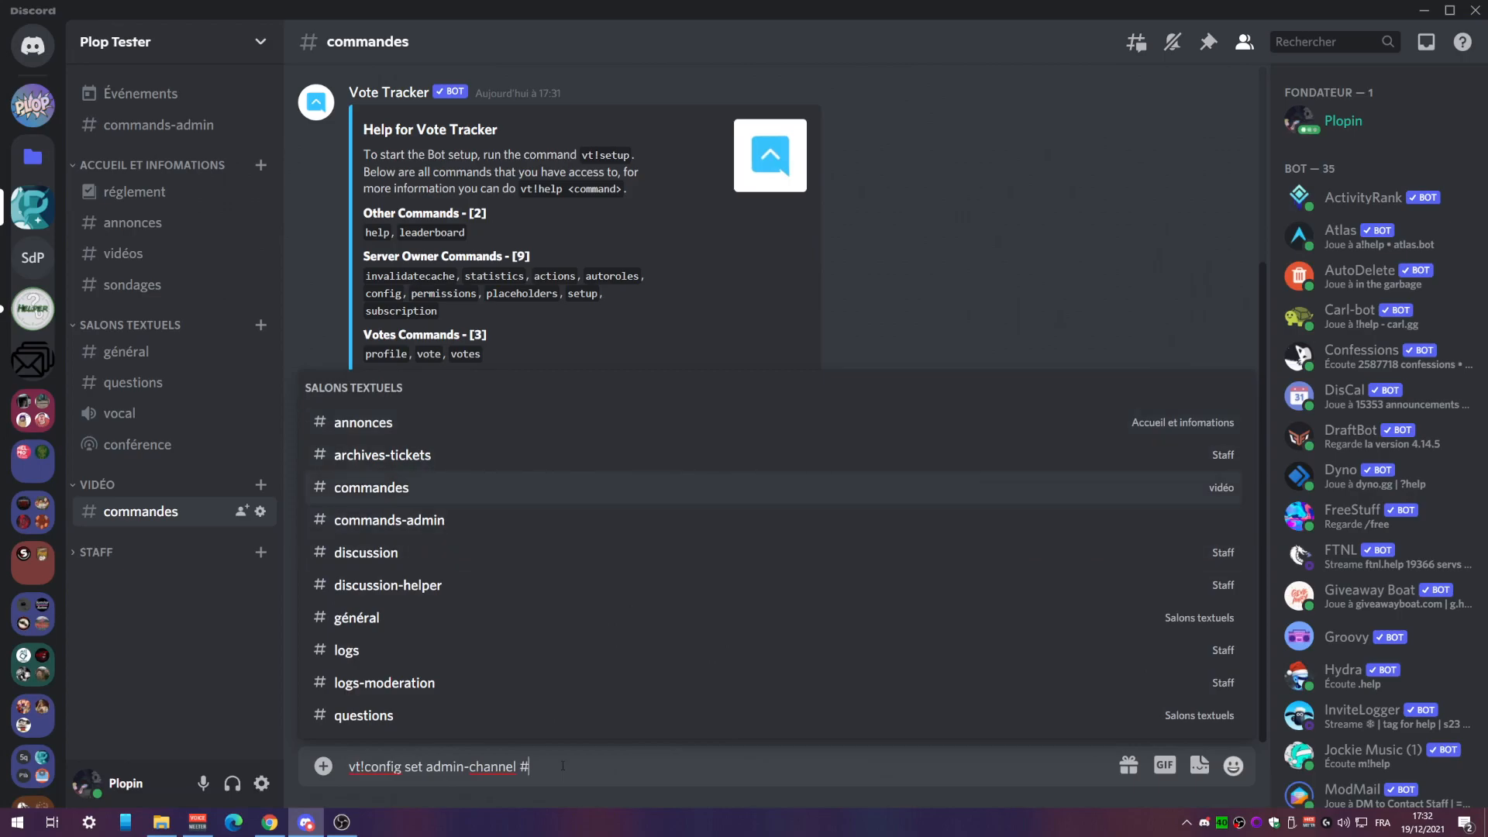
{"action": "key", "text": "Return"}
{"action": "key", "text": "Return"}
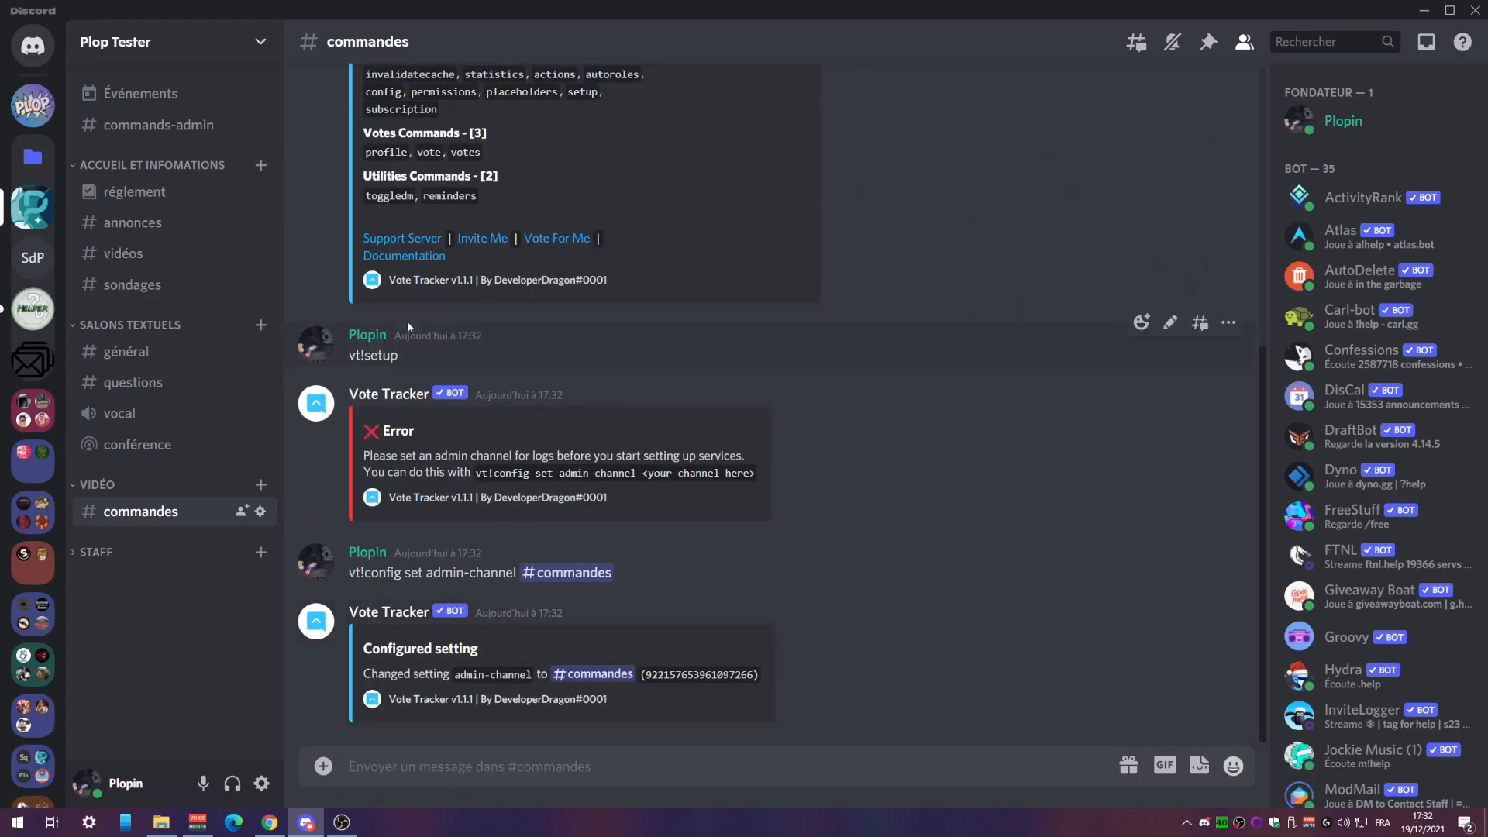
- Resend the vt!setup command by copying the earlier message
{"action": "left_click_drag", "start_coordinate": [348, 357], "coordinate": [406, 354]}
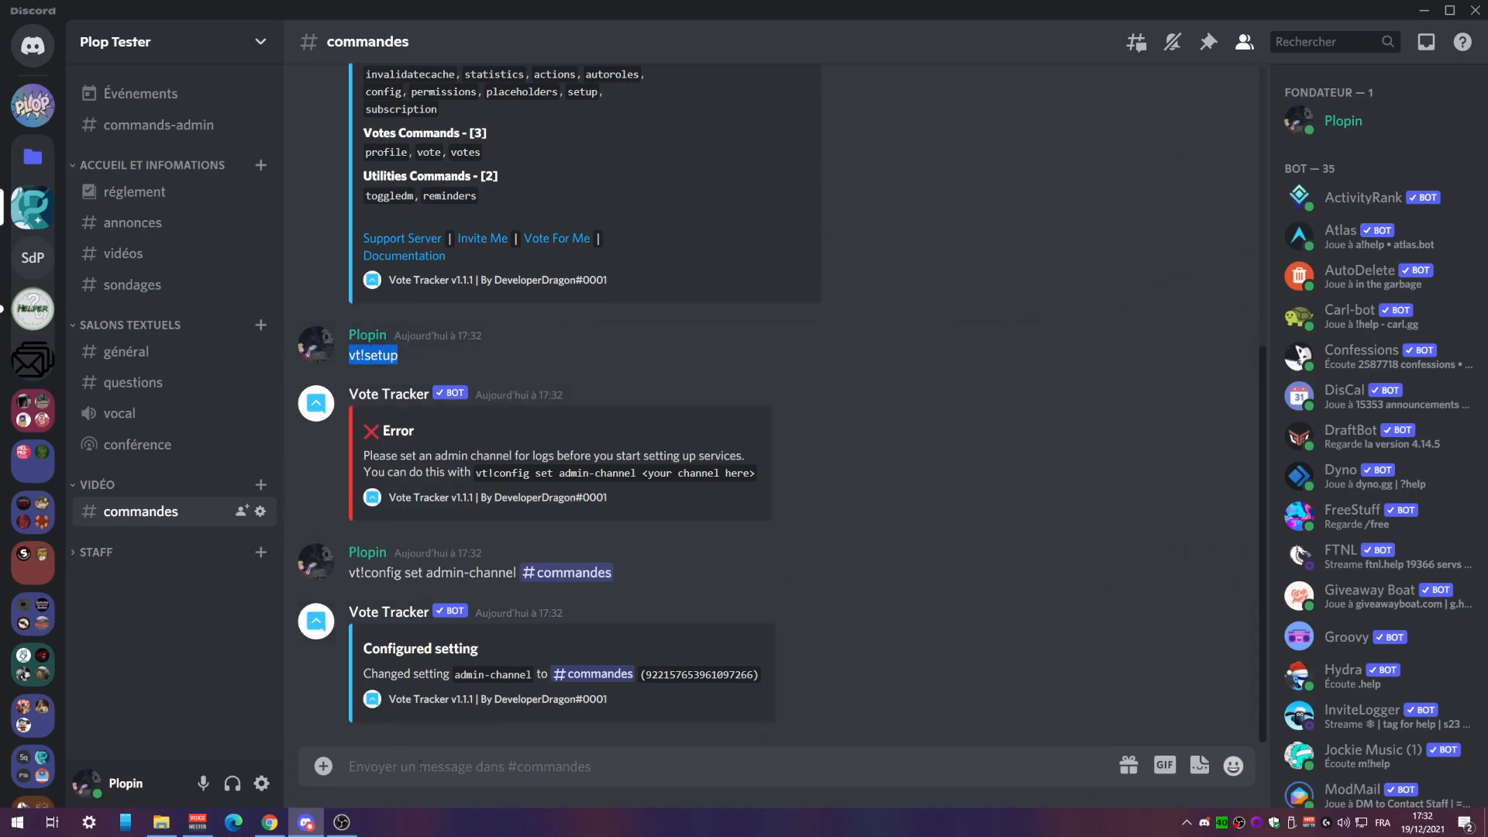
{"action": "key", "text": "ctrl+c"}
{"action": "key", "text": "ctrl+v"}
{"action": "key", "text": "Return"}
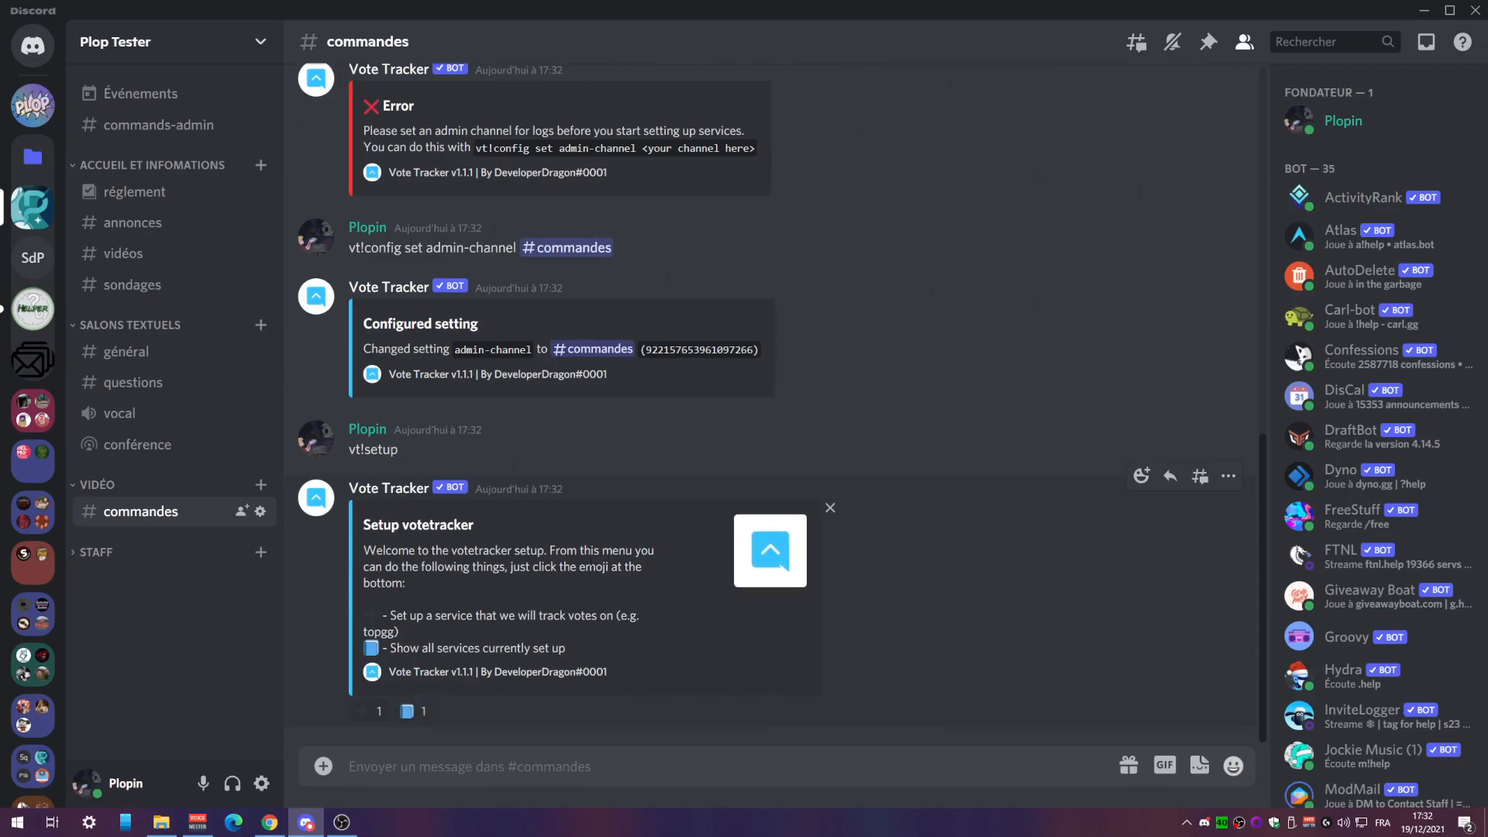
- React with the plus under the Setup votetracker embed to start setting up a service
{"action": "left_click", "coordinate": [371, 711]}
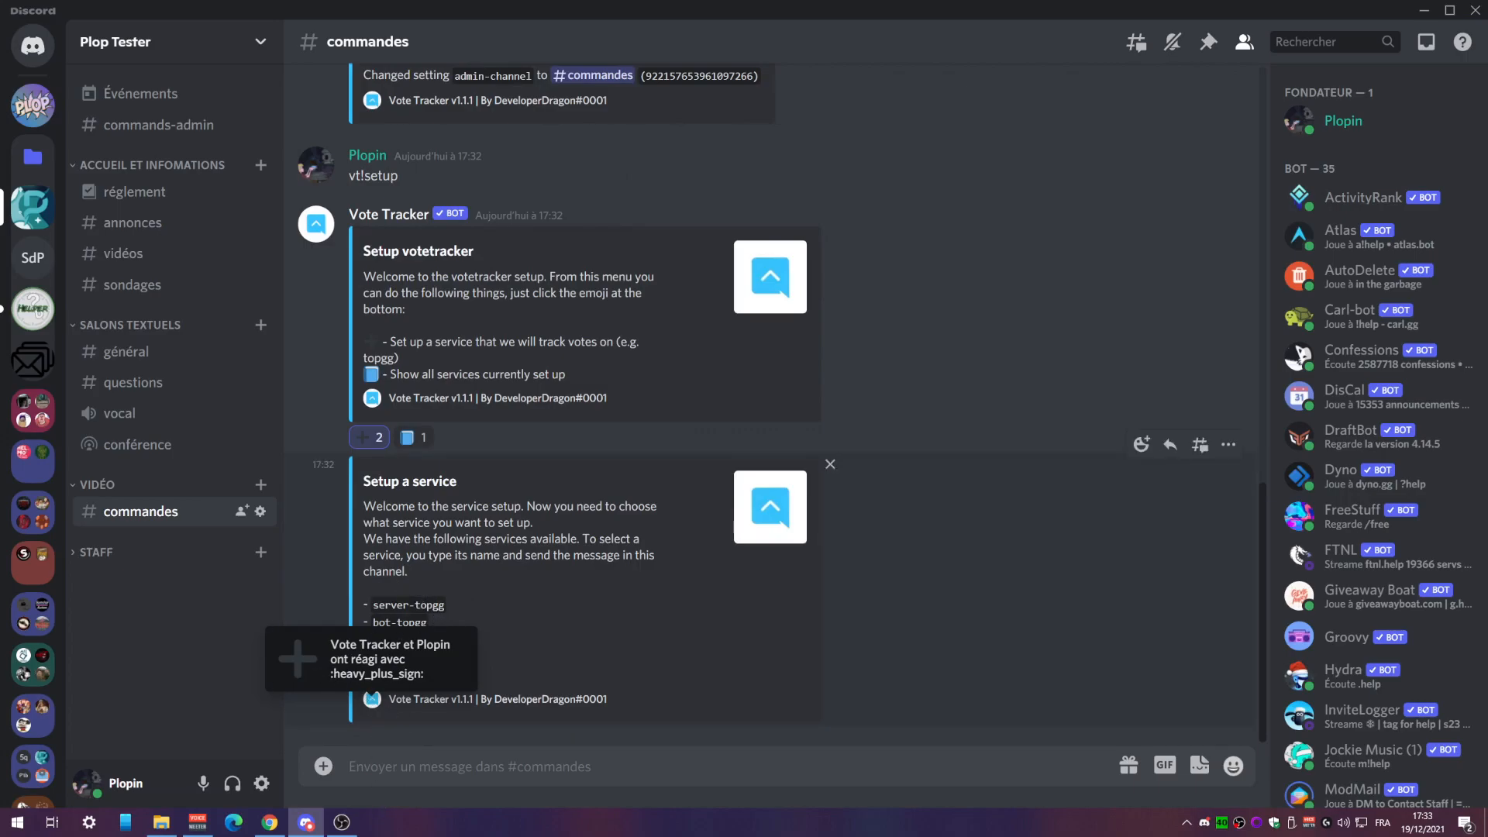
- In the docs, scroll to the Setup page's Step 2 and briefly enlarge its example screenshot
{"action": "left_click", "coordinate": [269, 822]}
{"action": "scroll", "coordinate": [711, 624], "scroll_direction": "down", "scroll_amount": 5}
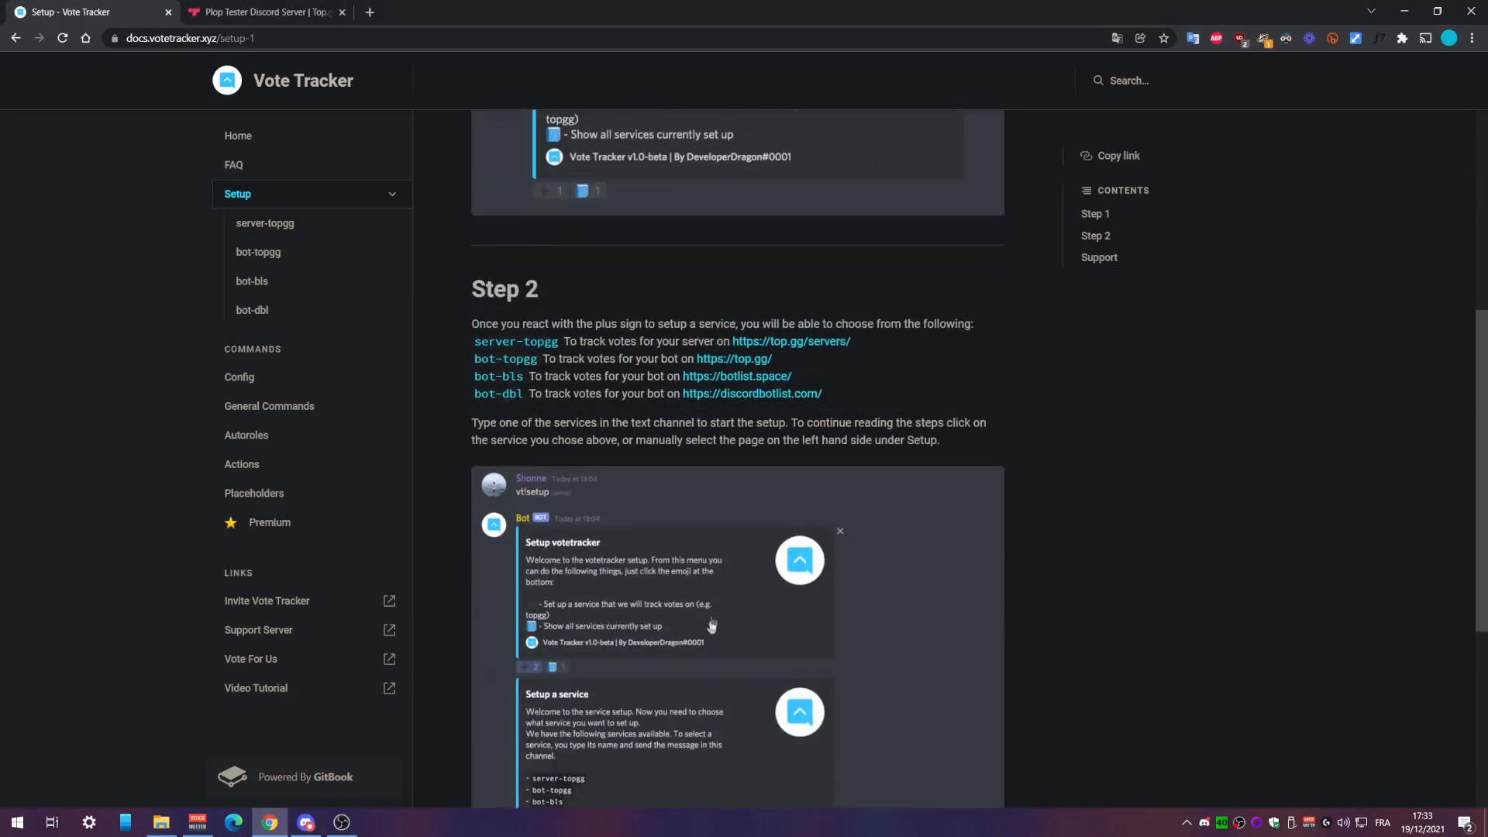
{"action": "scroll", "coordinate": [711, 625], "scroll_direction": "down", "scroll_amount": 3}
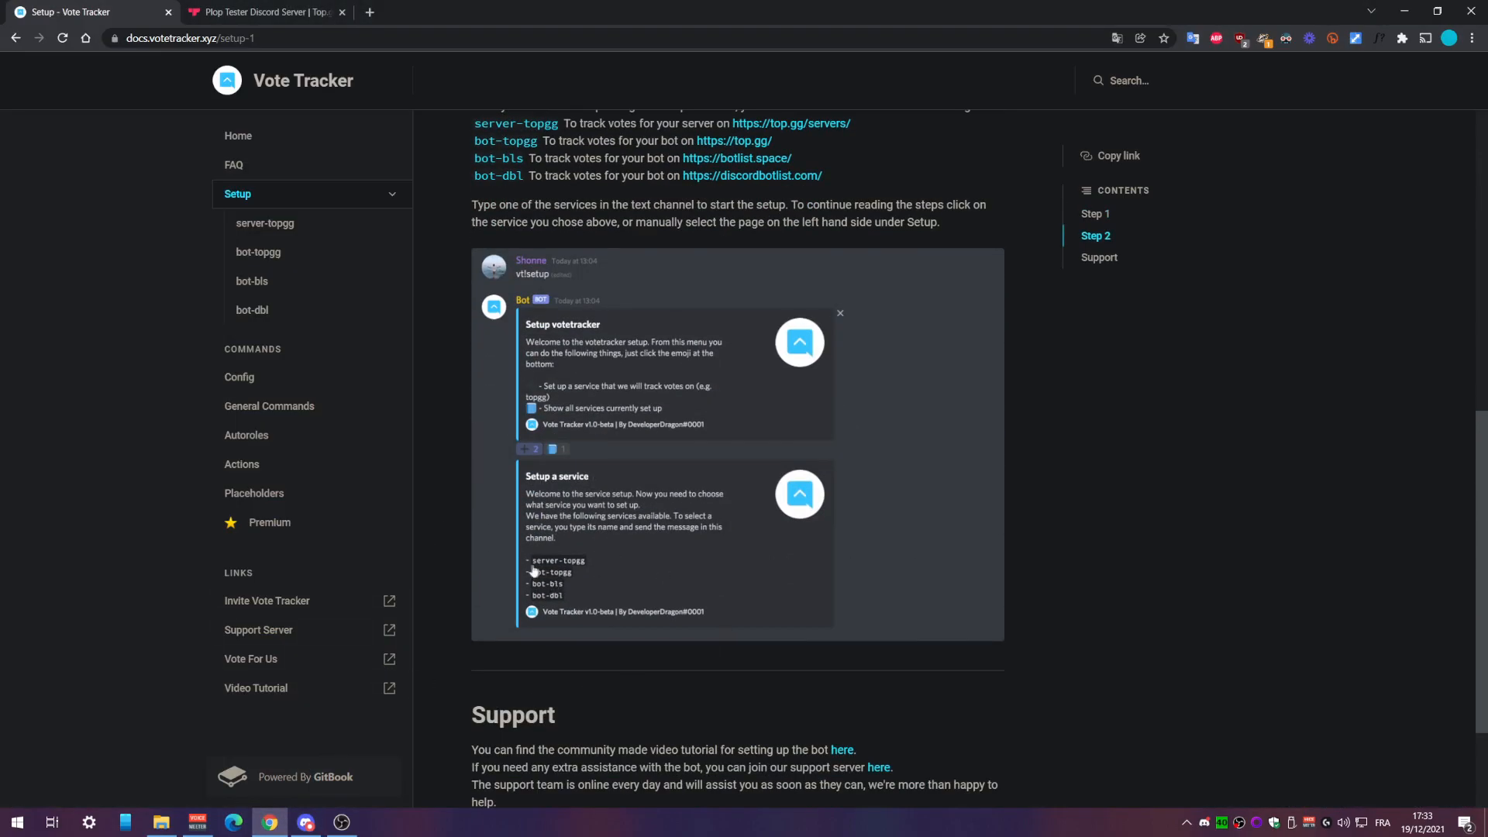
{"action": "left_click", "coordinate": [585, 568]}
{"action": "left_click", "coordinate": [562, 685]}
- Choose server-topgg as the Vote Tracker service by copying and sending its name
{"action": "left_click", "coordinate": [306, 822]}
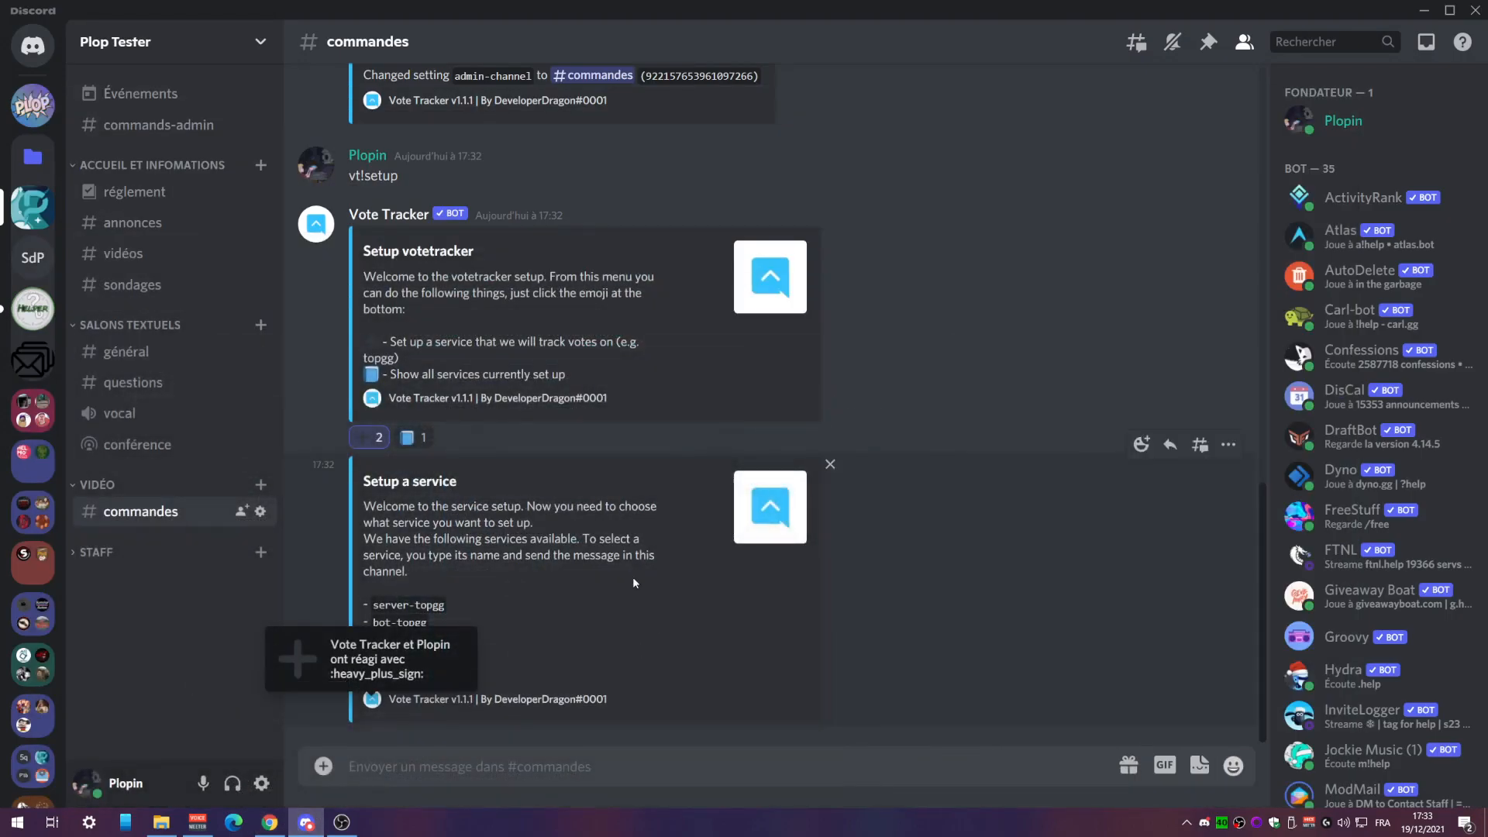
{"action": "left_click_drag", "start_coordinate": [374, 607], "coordinate": [448, 613]}
{"action": "key", "text": "ctrl+c"}
{"action": "left_click", "coordinate": [411, 772]}
{"action": "key", "text": "ctrl+v"}
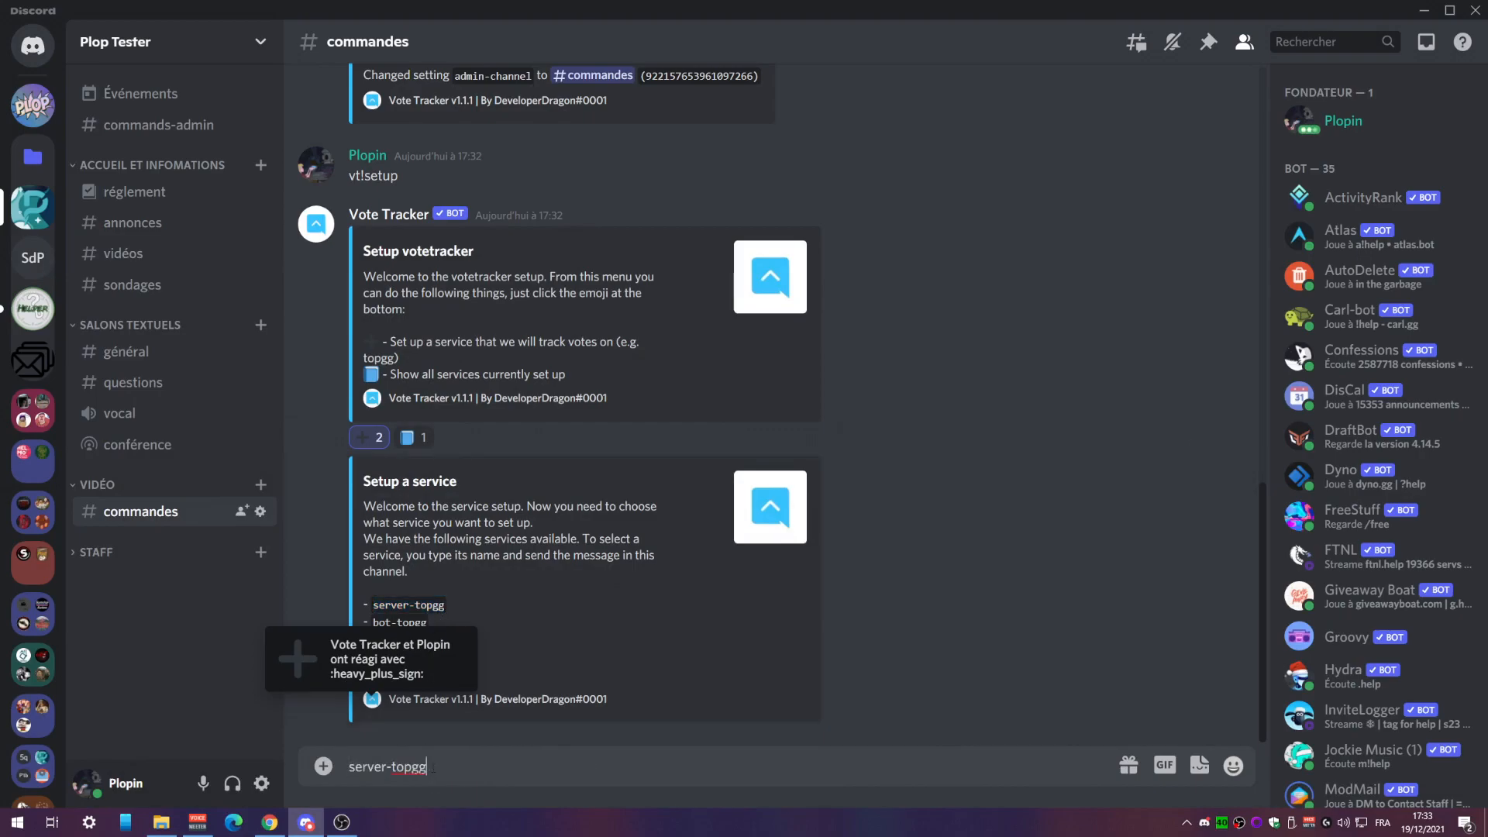
{"action": "key", "text": "Return"}
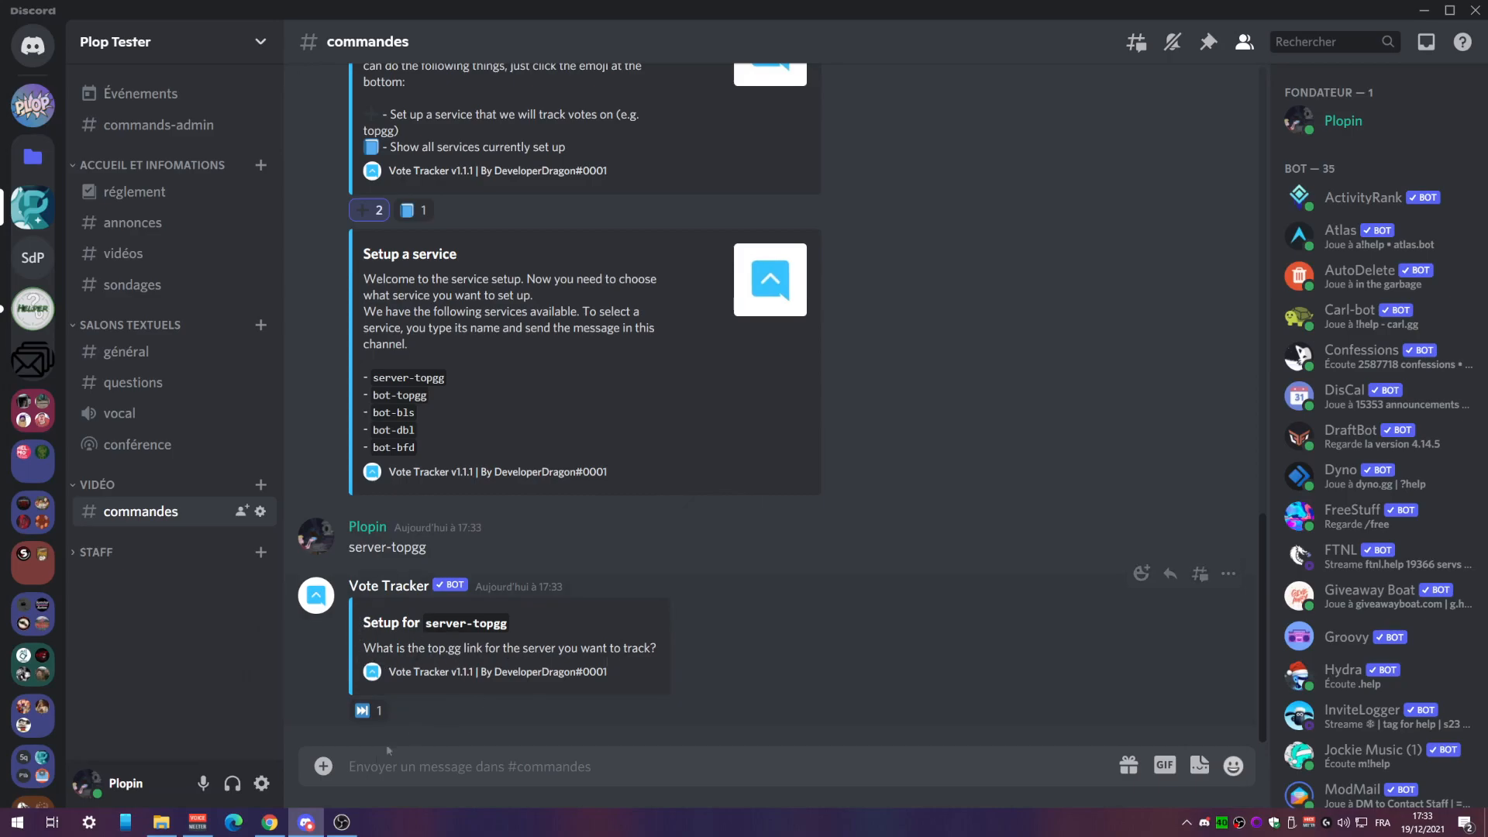
- Send Plop Tester's top.gg server link with /fr removed, and delete the MEE6 level-up message
{"action": "left_click", "coordinate": [271, 829]}
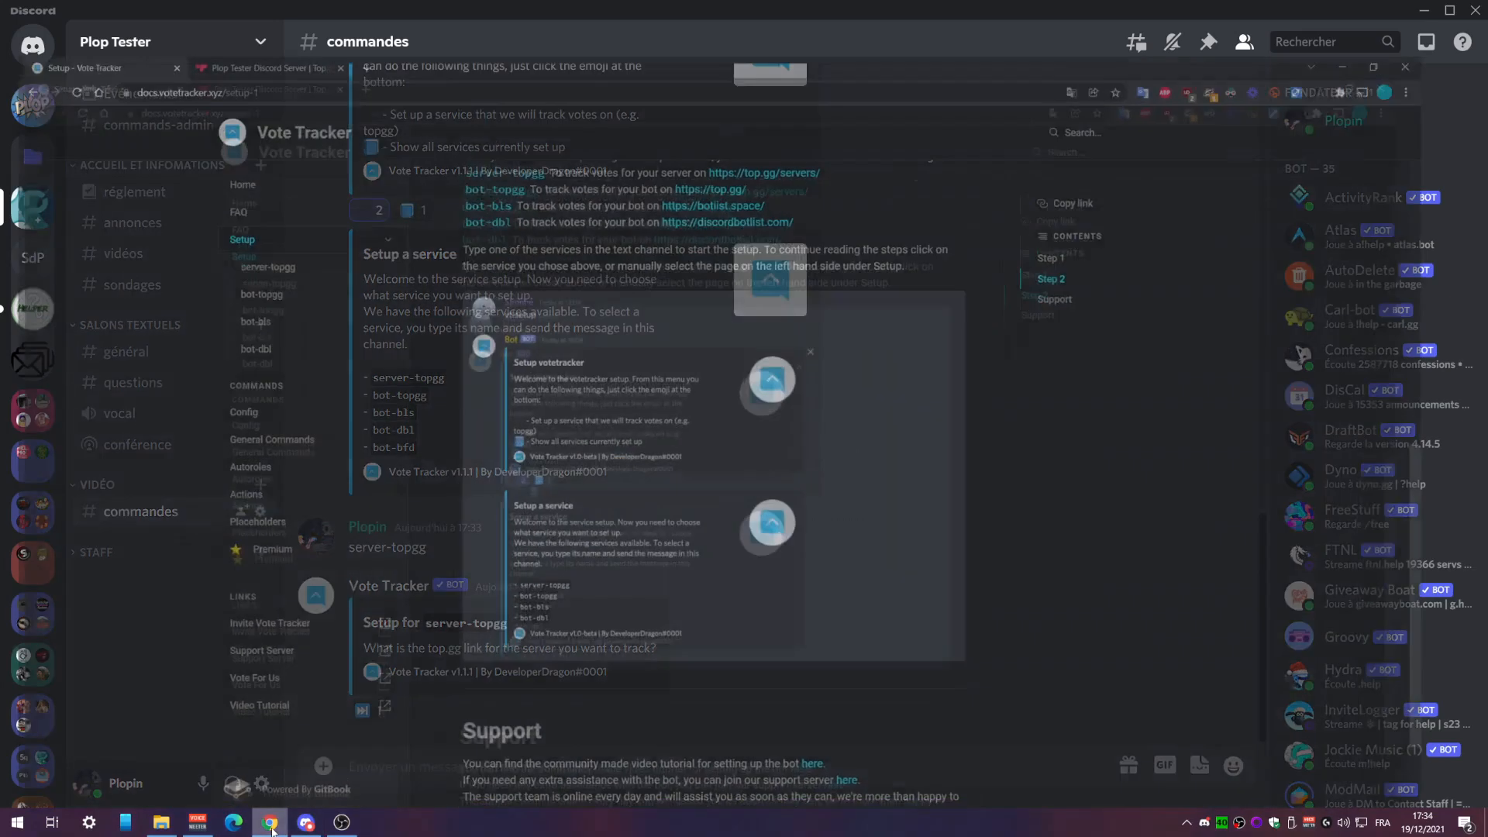
{"action": "key", "text": "ctrl+Tab"}
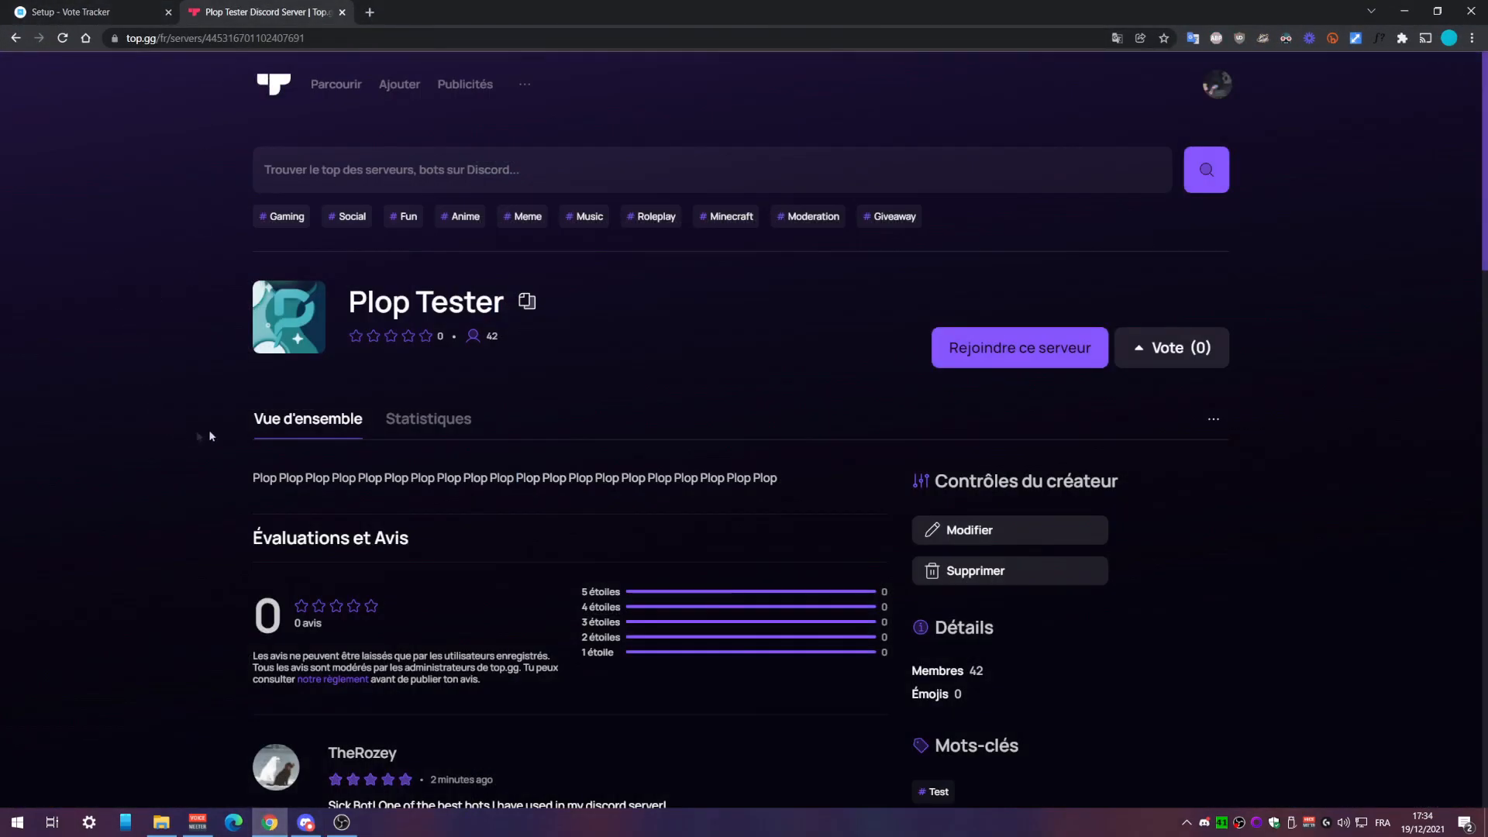
{"action": "left_click", "coordinate": [217, 44]}
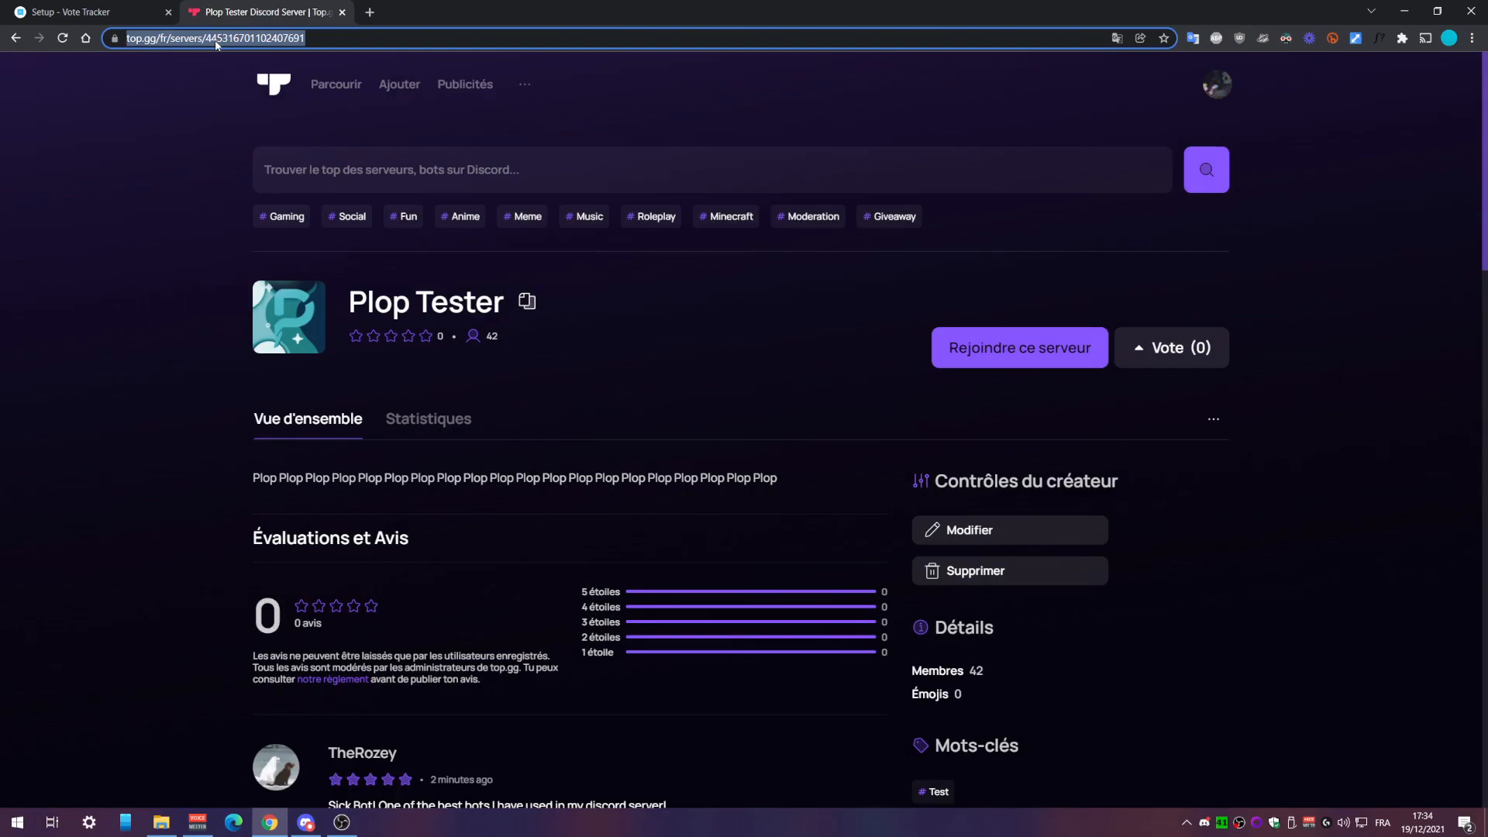
{"action": "left_click", "coordinate": [306, 822]}
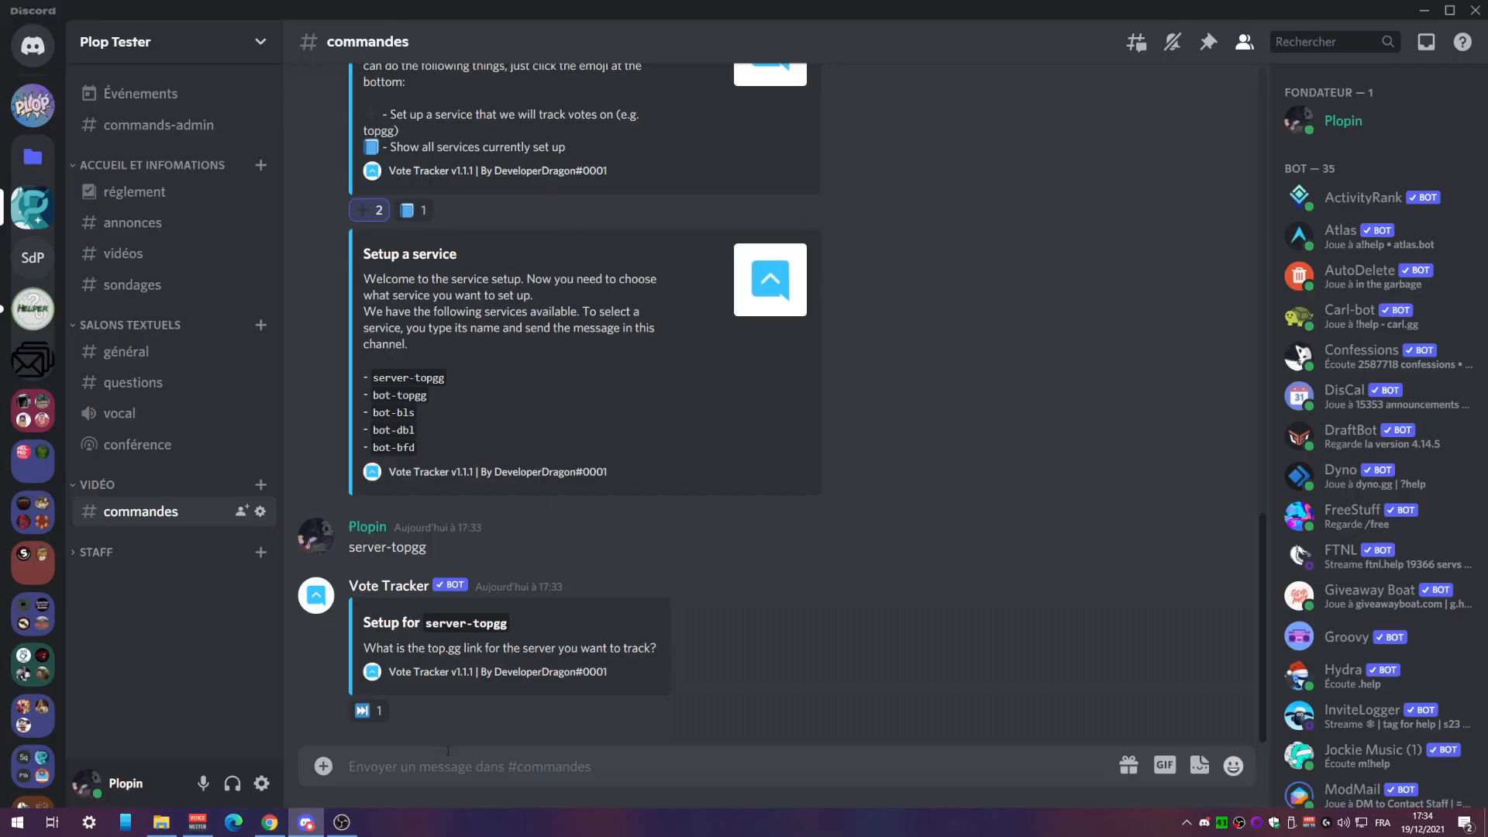
{"action": "key", "text": "ctrl+v"}
{"action": "key", "text": "Right"}
{"action": "key", "text": "Right"}
{"action": "key", "text": "BackSpace"}
{"action": "key", "text": "BackSpace"}
{"action": "key", "text": "BackSpace"}
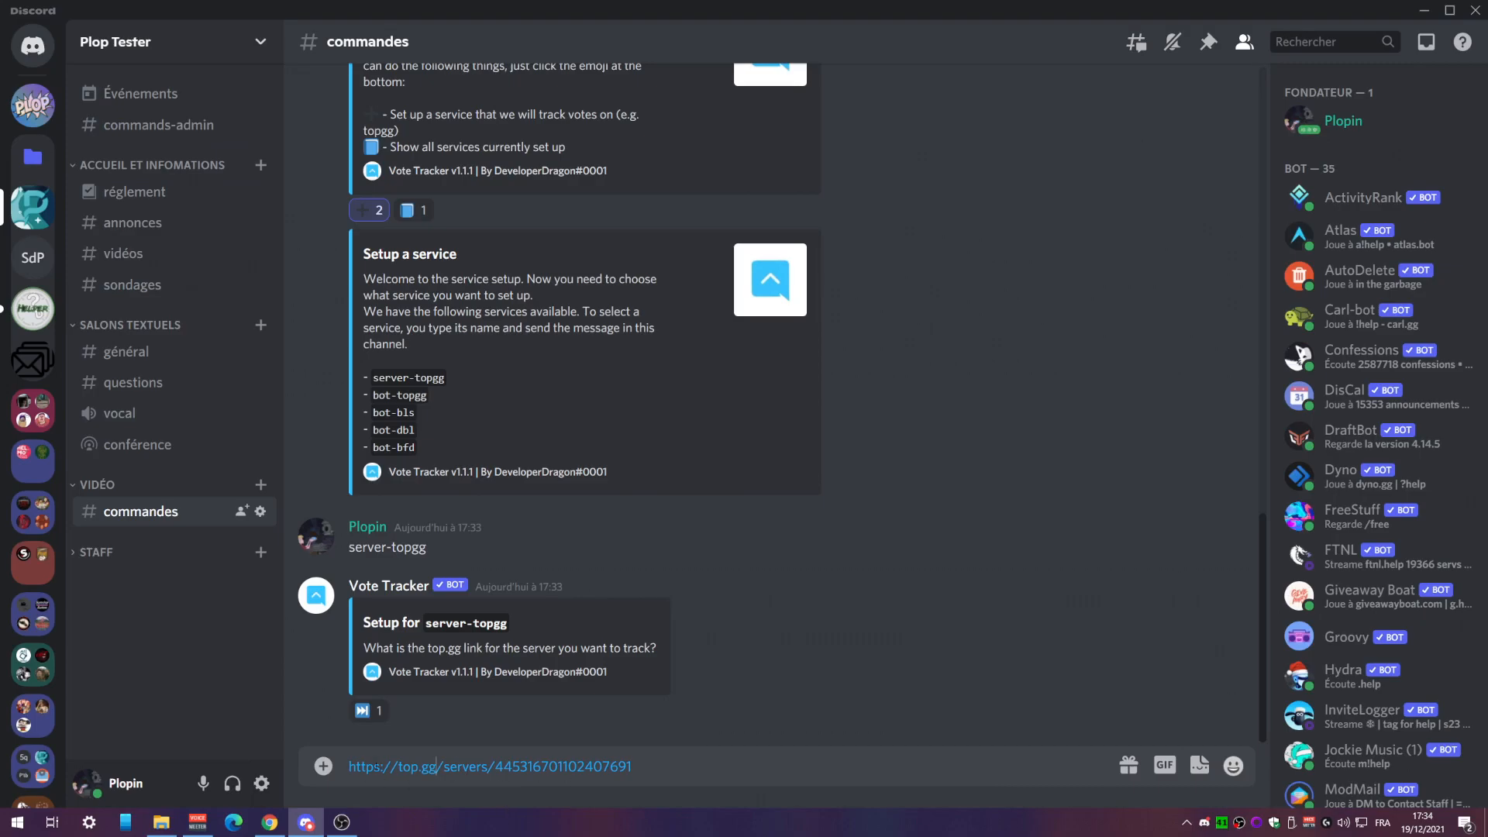
{"action": "key", "text": "Return"}
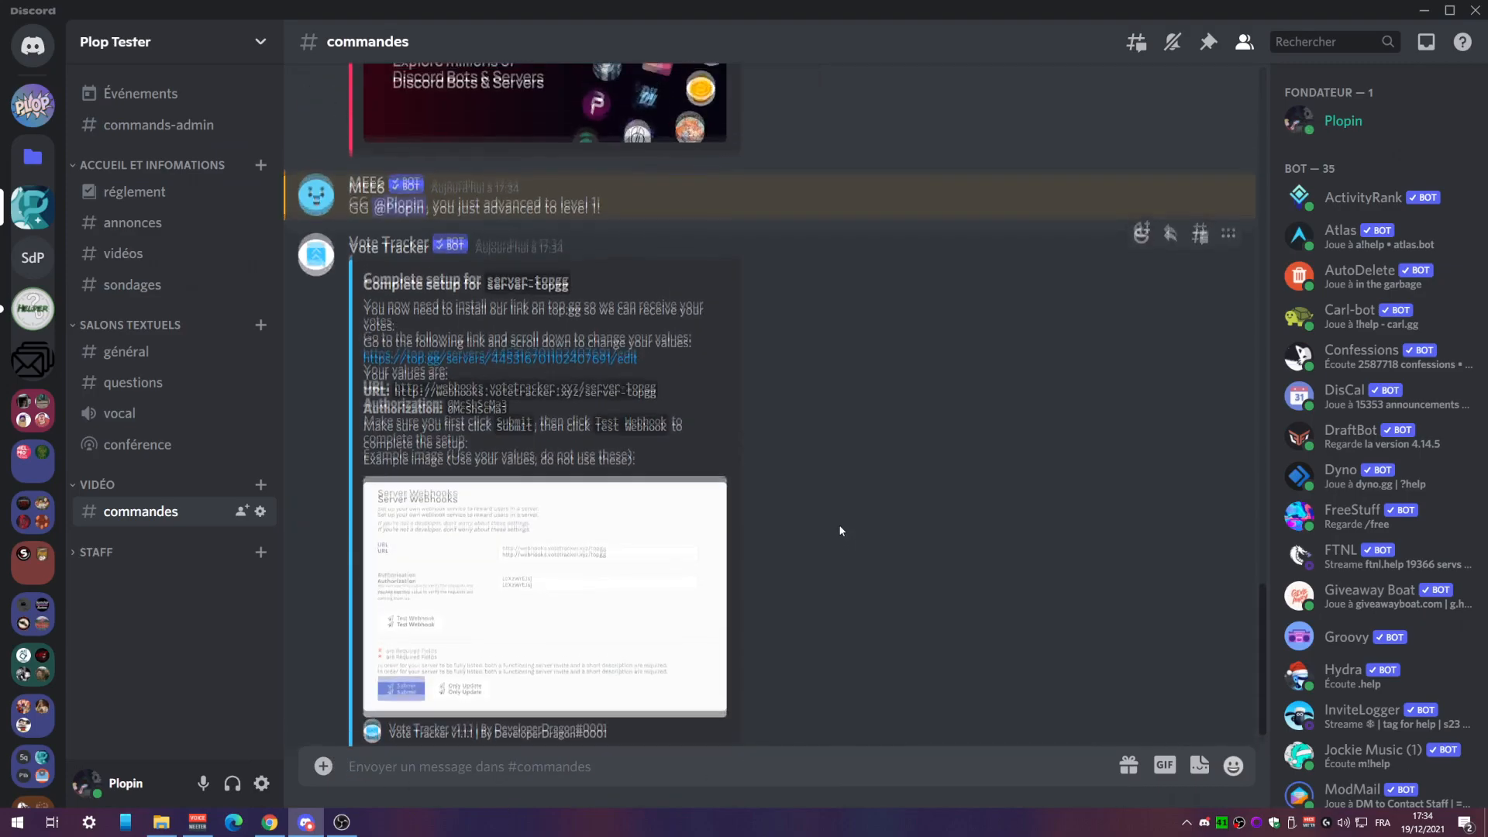
{"action": "left_click", "coordinate": [1230, 293], "text": "shift"}
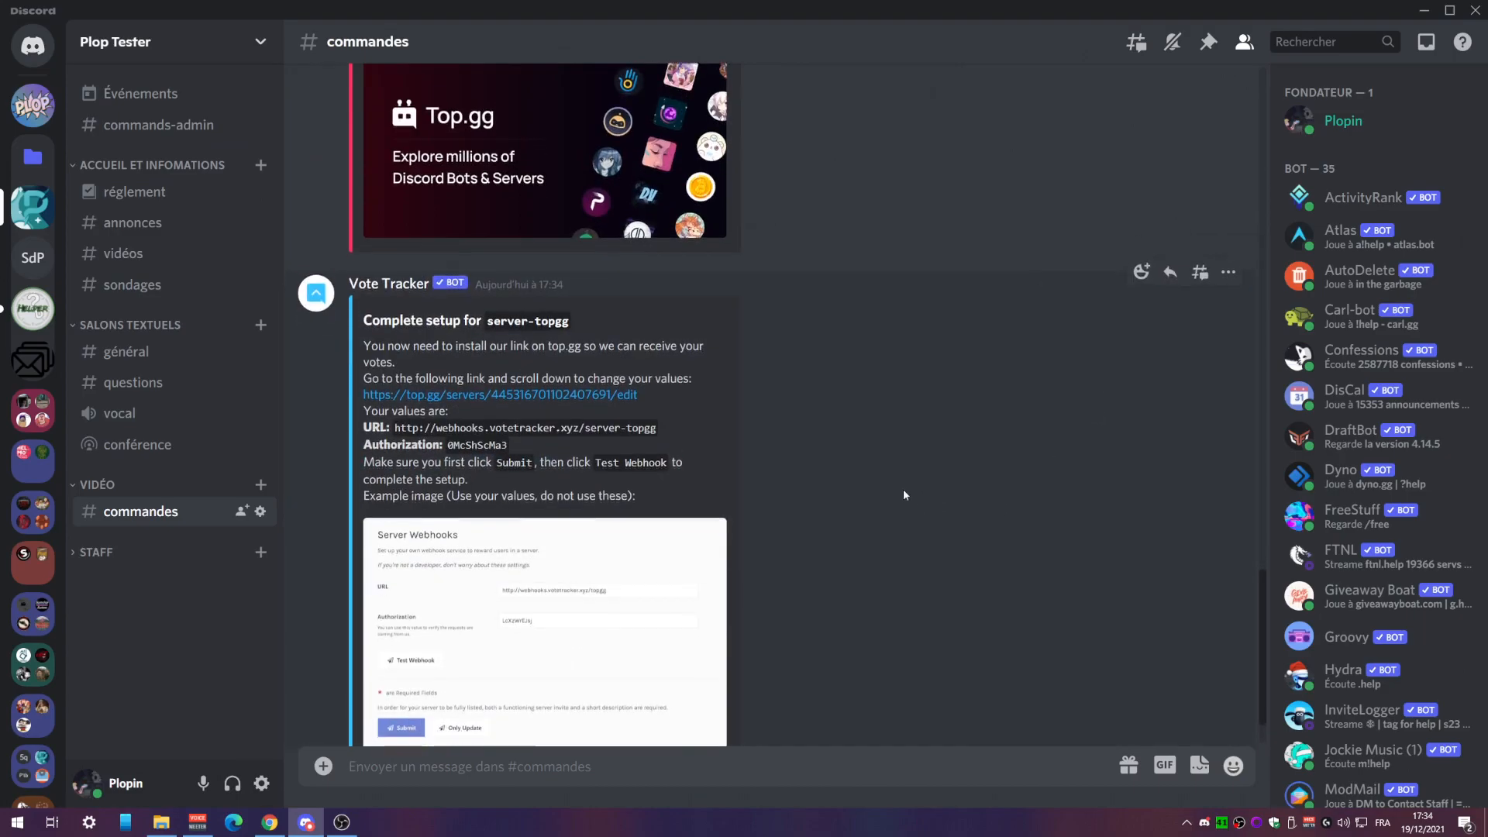
{"action": "scroll", "coordinate": [904, 489], "scroll_direction": "down", "scroll_amount": 1}
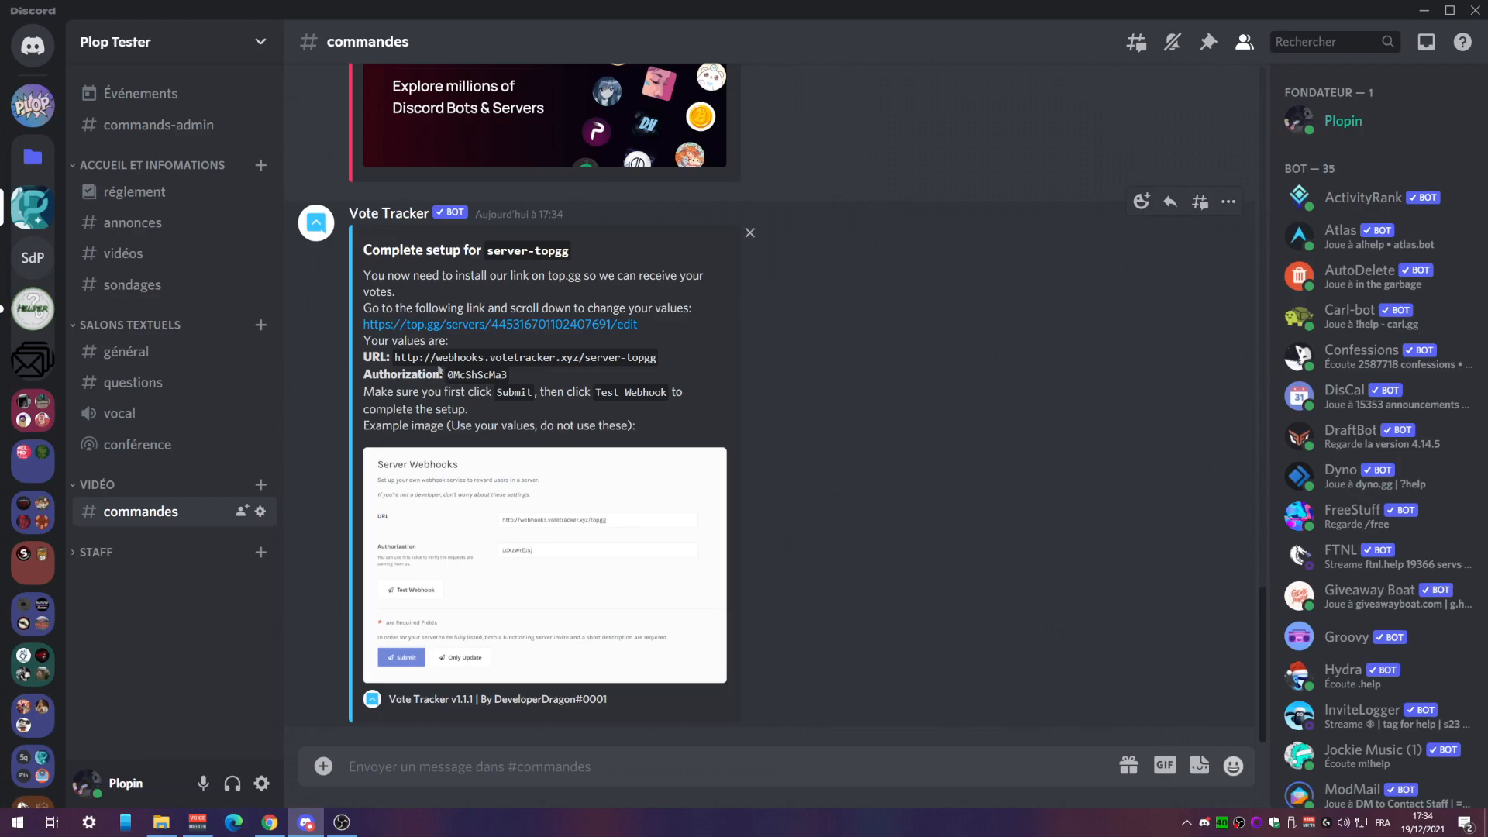
- Open the server's top.gg Webhooks settings and paste Vote Tracker's webhook URL into the Webhook URL field
{"action": "left_click", "coordinate": [518, 326]}
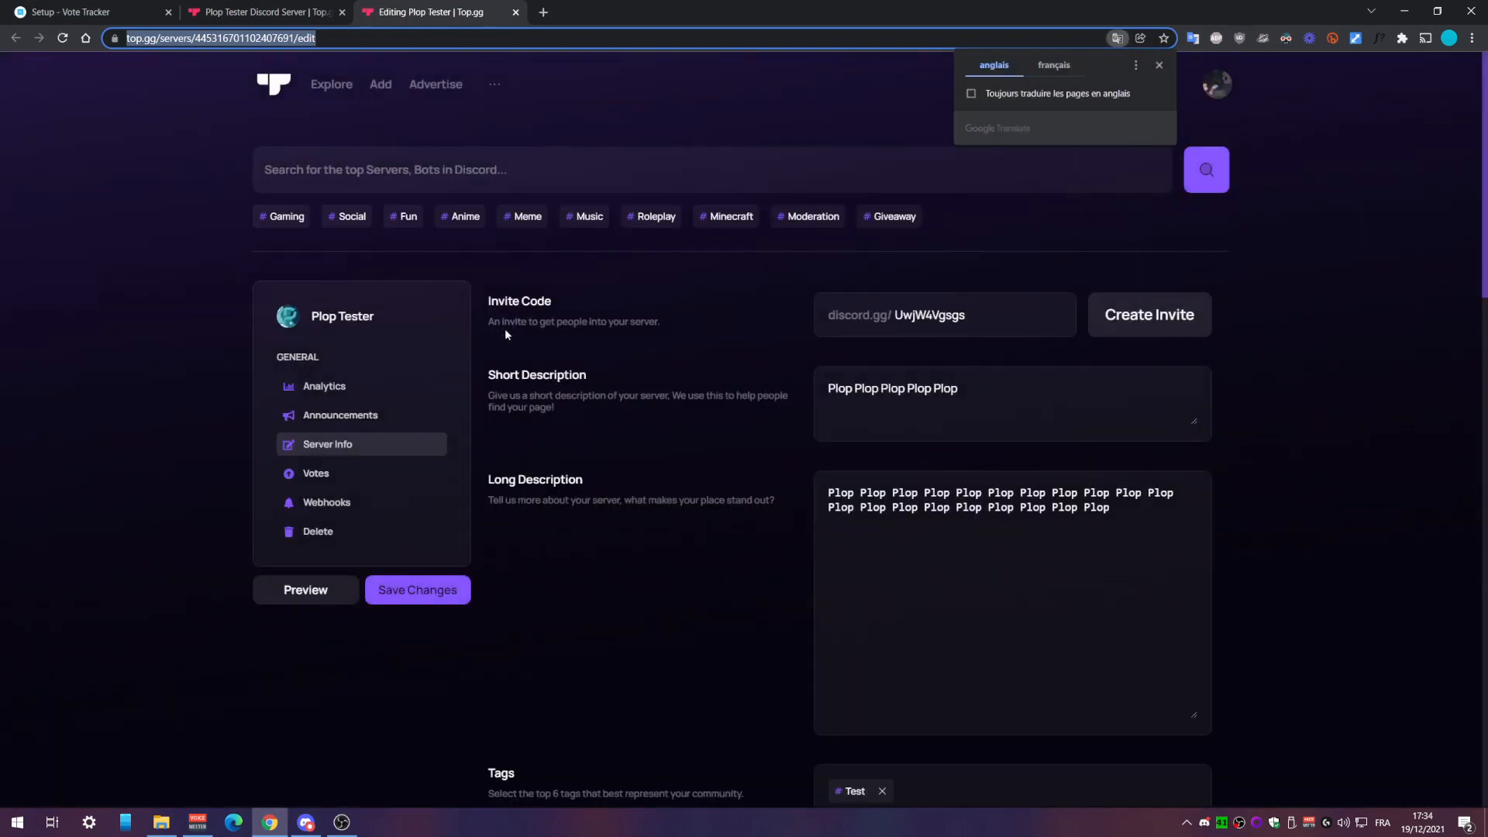
{"action": "left_click", "coordinate": [186, 500]}
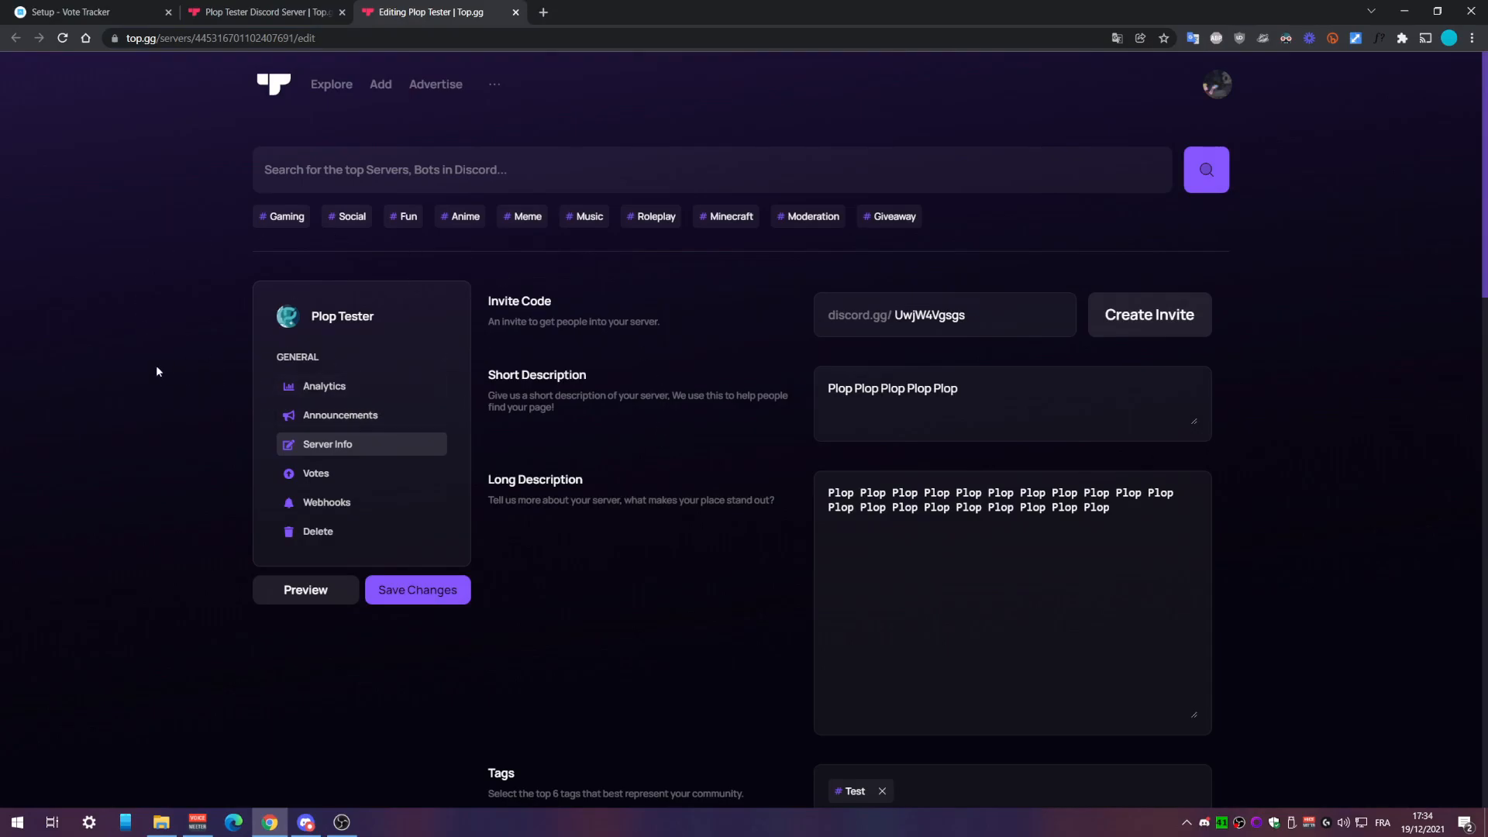
{"action": "left_click", "coordinate": [325, 502]}
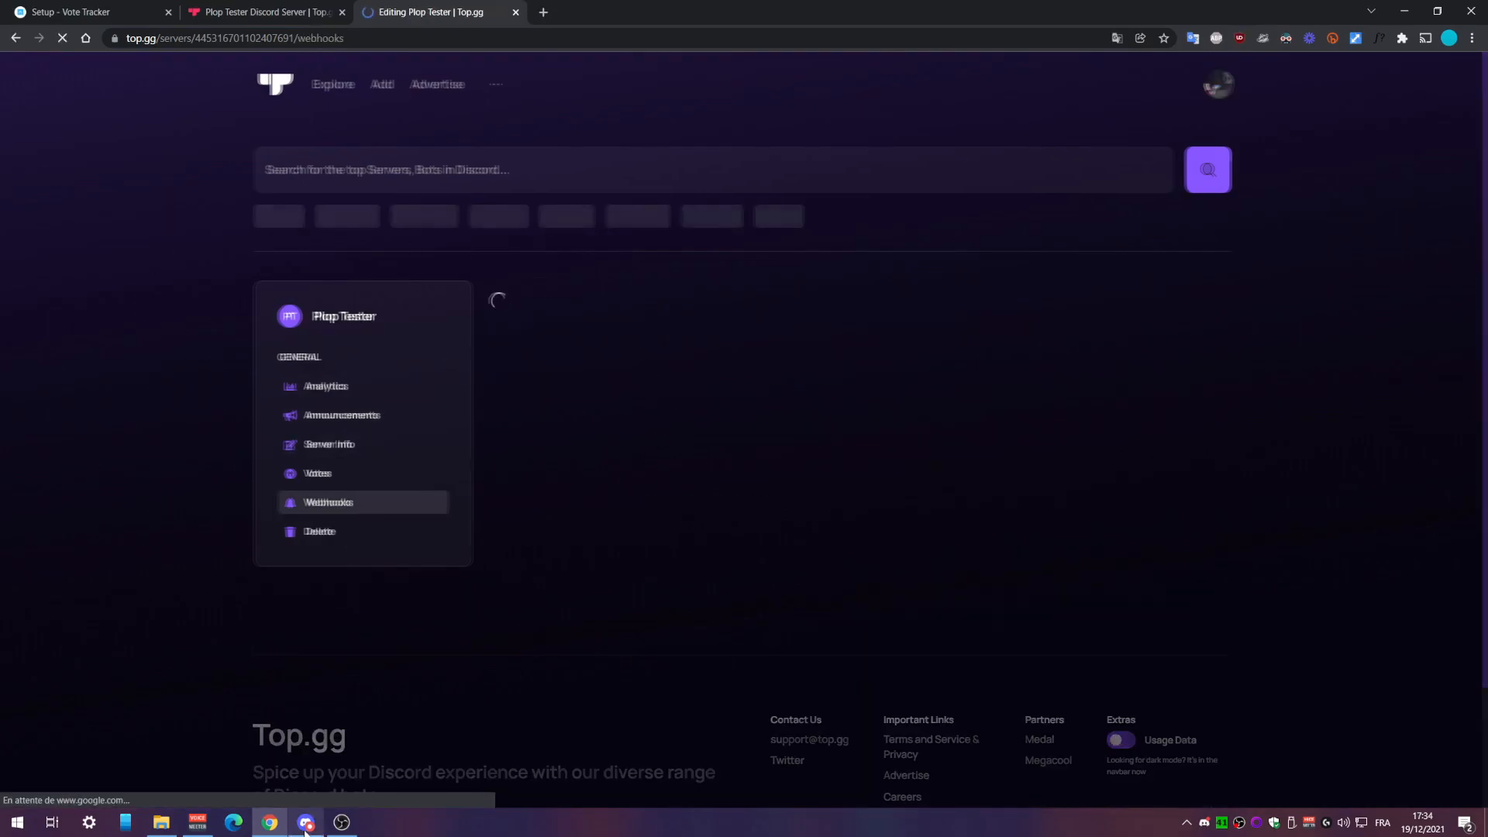
{"action": "key", "text": "alt+Tab"}
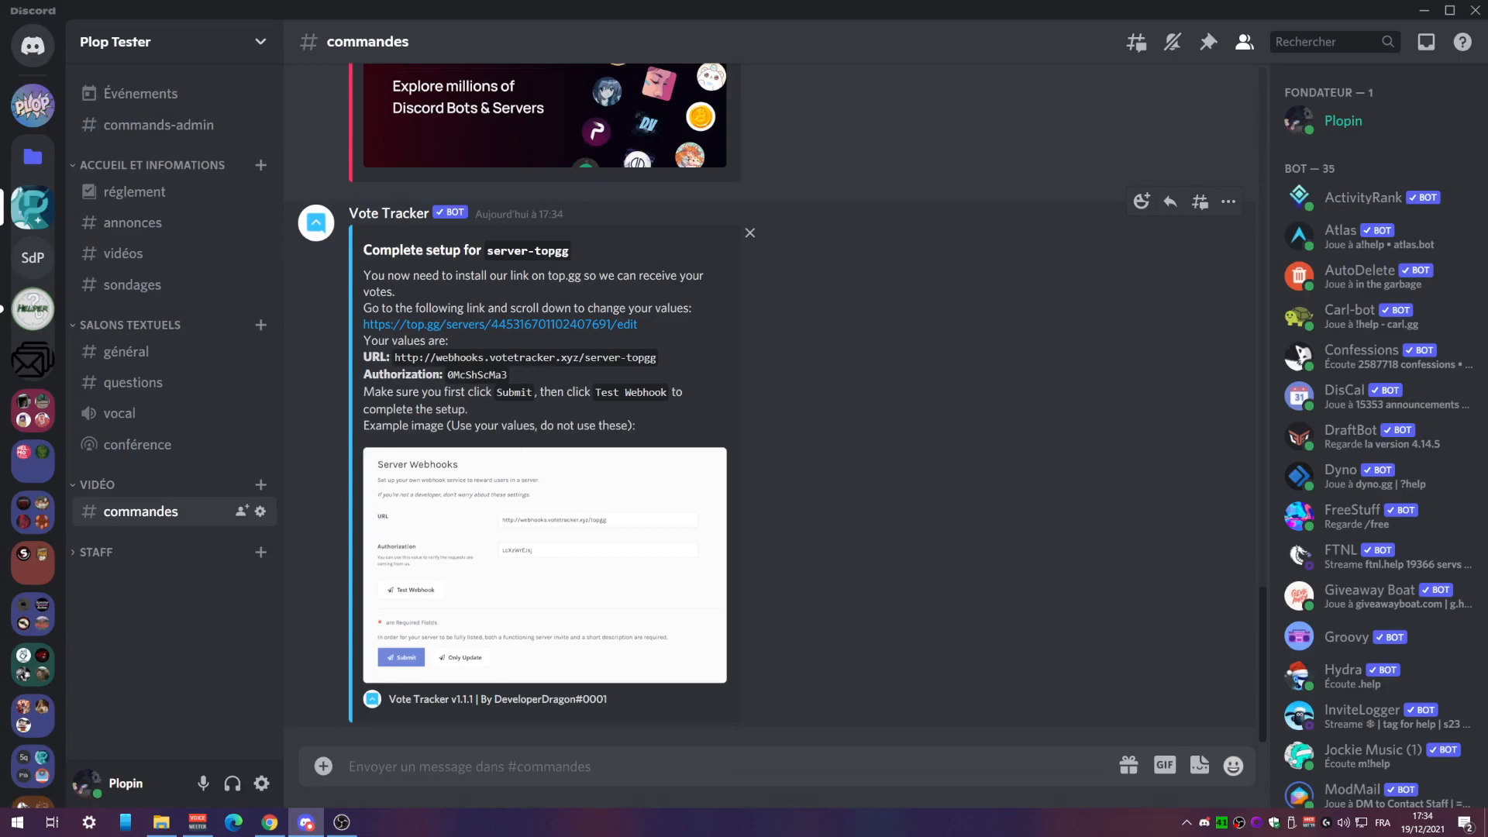
{"action": "left_click_drag", "start_coordinate": [395, 357], "coordinate": [681, 358]}
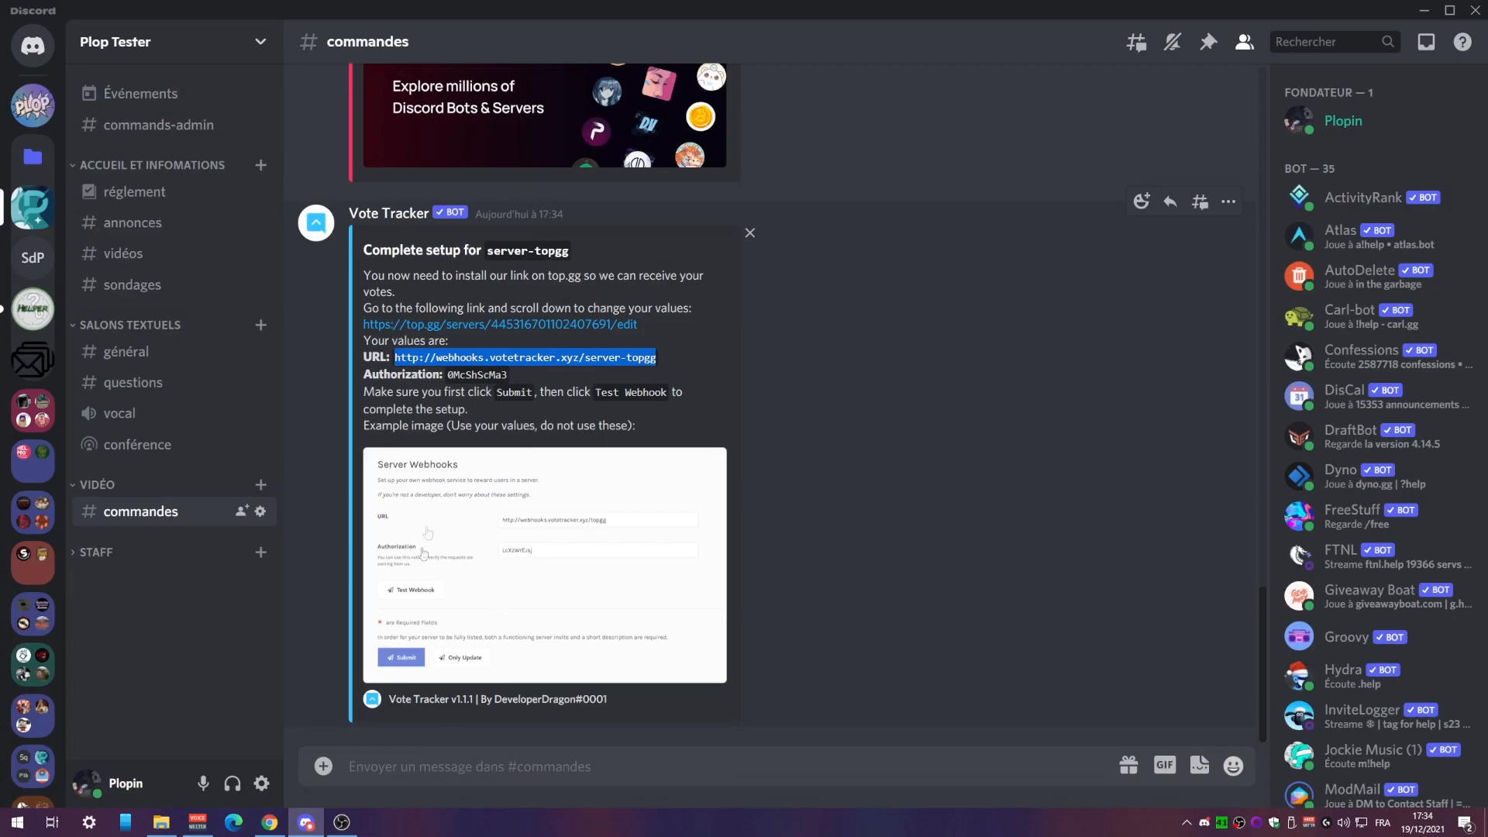
{"action": "left_click", "coordinate": [269, 822]}
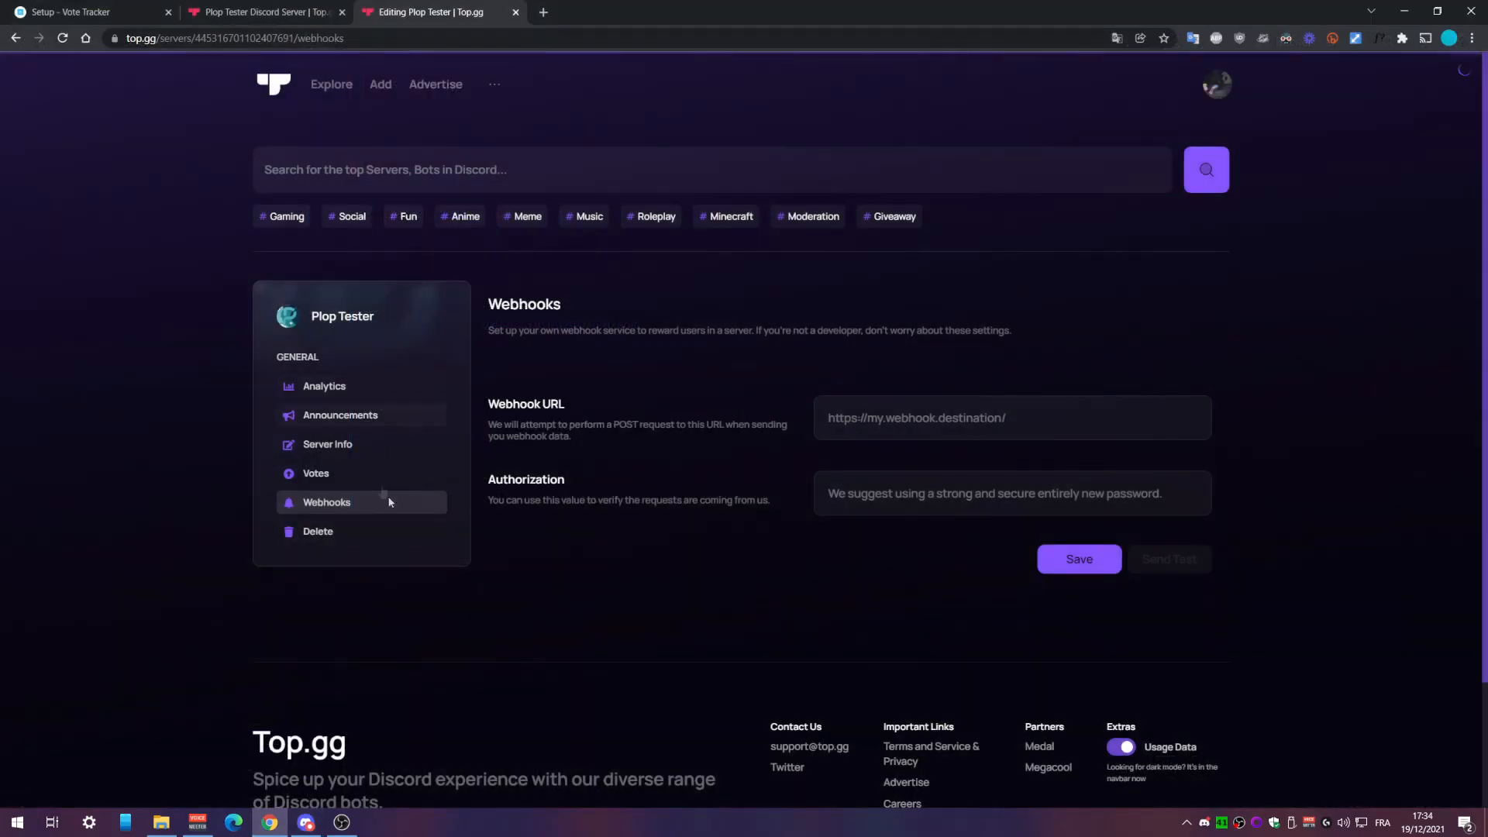
{"action": "left_click", "coordinate": [829, 431]}
{"action": "key", "text": "ctrl+v"}
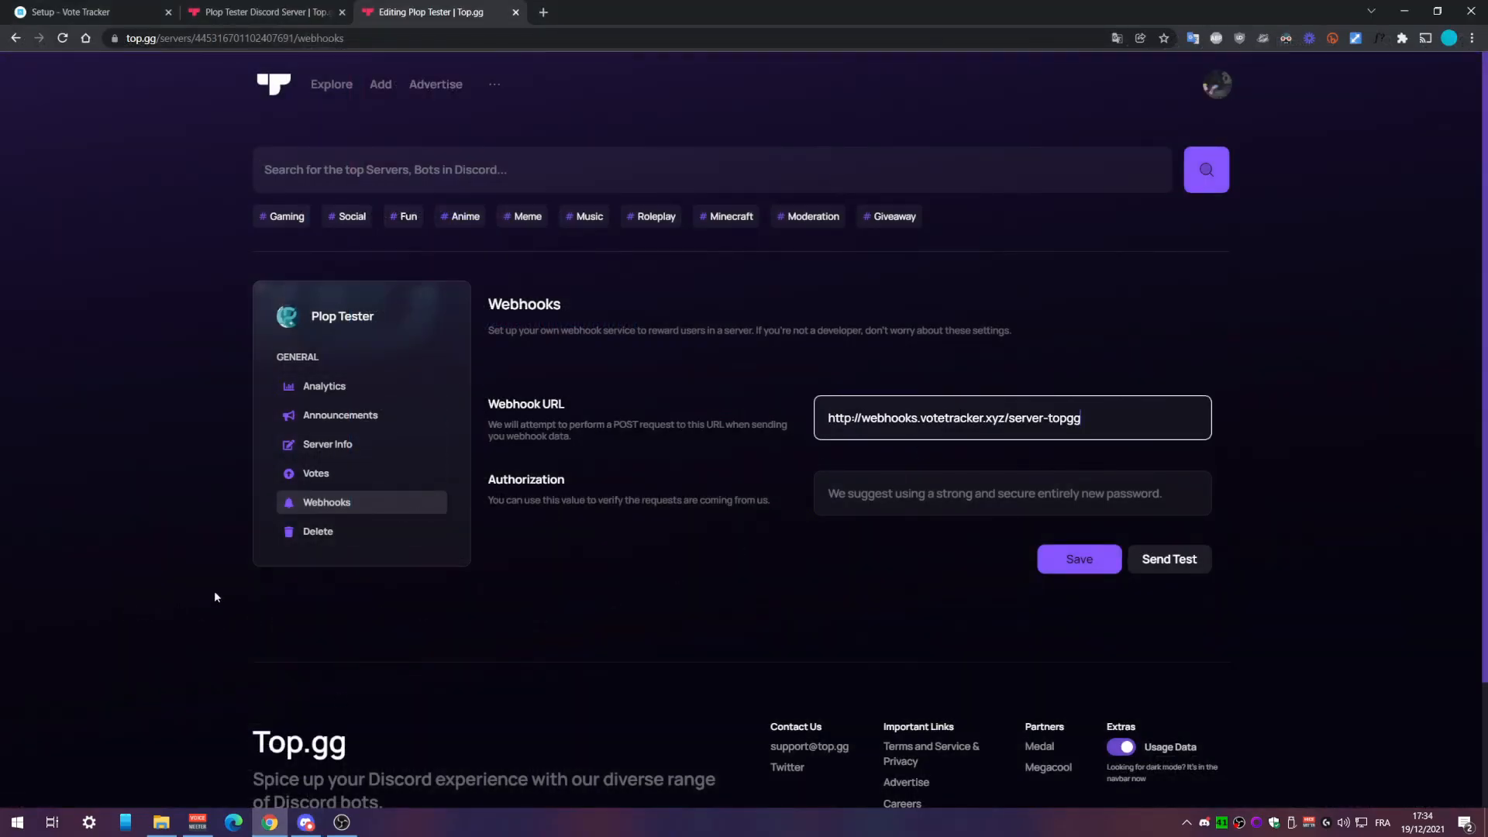
- Paste the authorization value, save the webhook, and send a test vote to Discord
{"action": "left_click", "coordinate": [306, 822]}
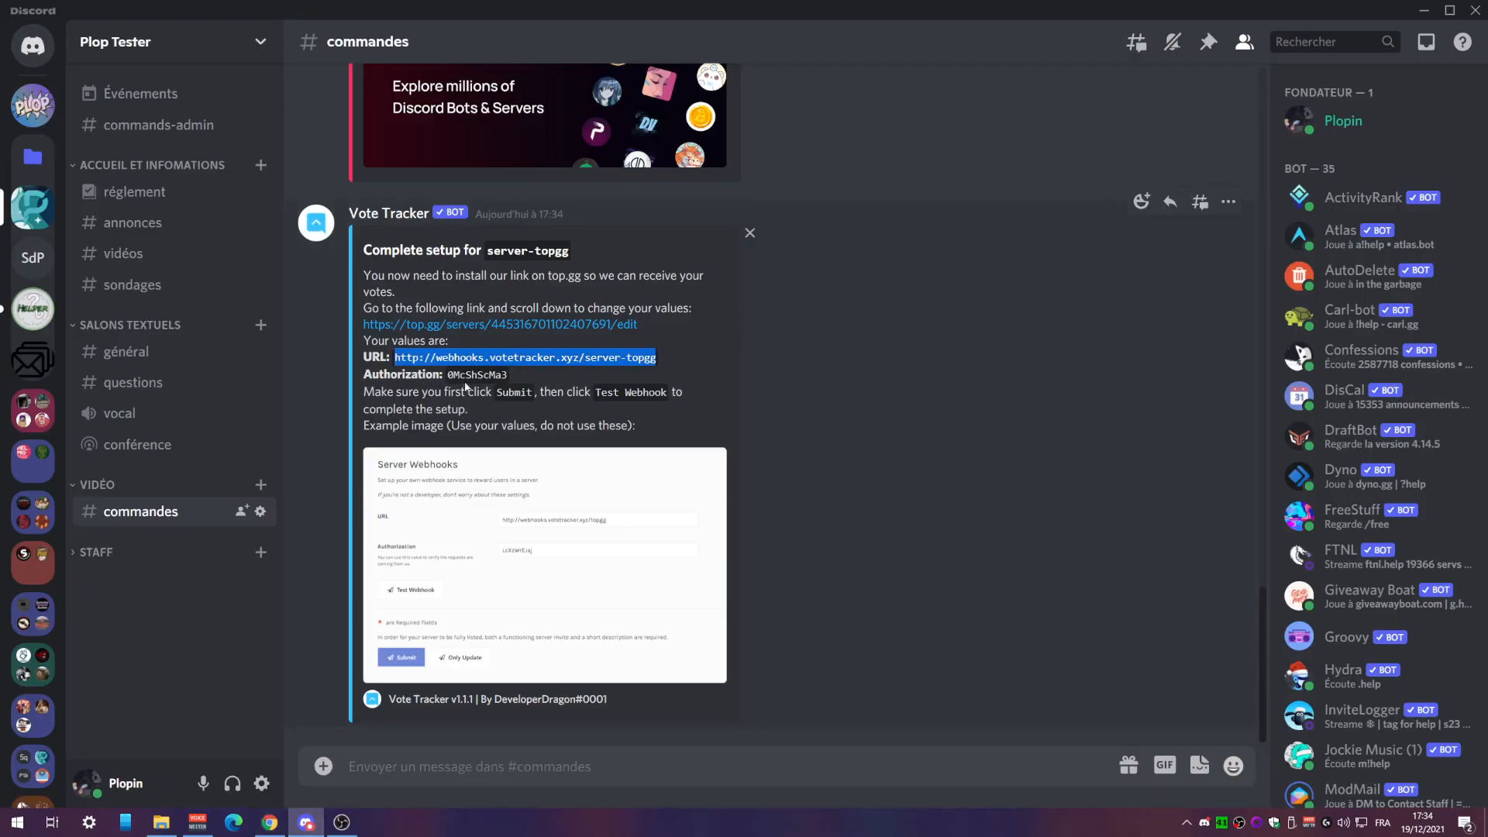
{"action": "left_click_drag", "start_coordinate": [447, 376], "coordinate": [522, 372]}
{"action": "key", "text": "ctrl+c"}
{"action": "left_click", "coordinate": [270, 822]}
{"action": "left_click", "coordinate": [1007, 493]}
{"action": "key", "text": "ctrl+v"}
{"action": "left_click", "coordinate": [1287, 560]}
{"action": "left_click", "coordinate": [1077, 558]}
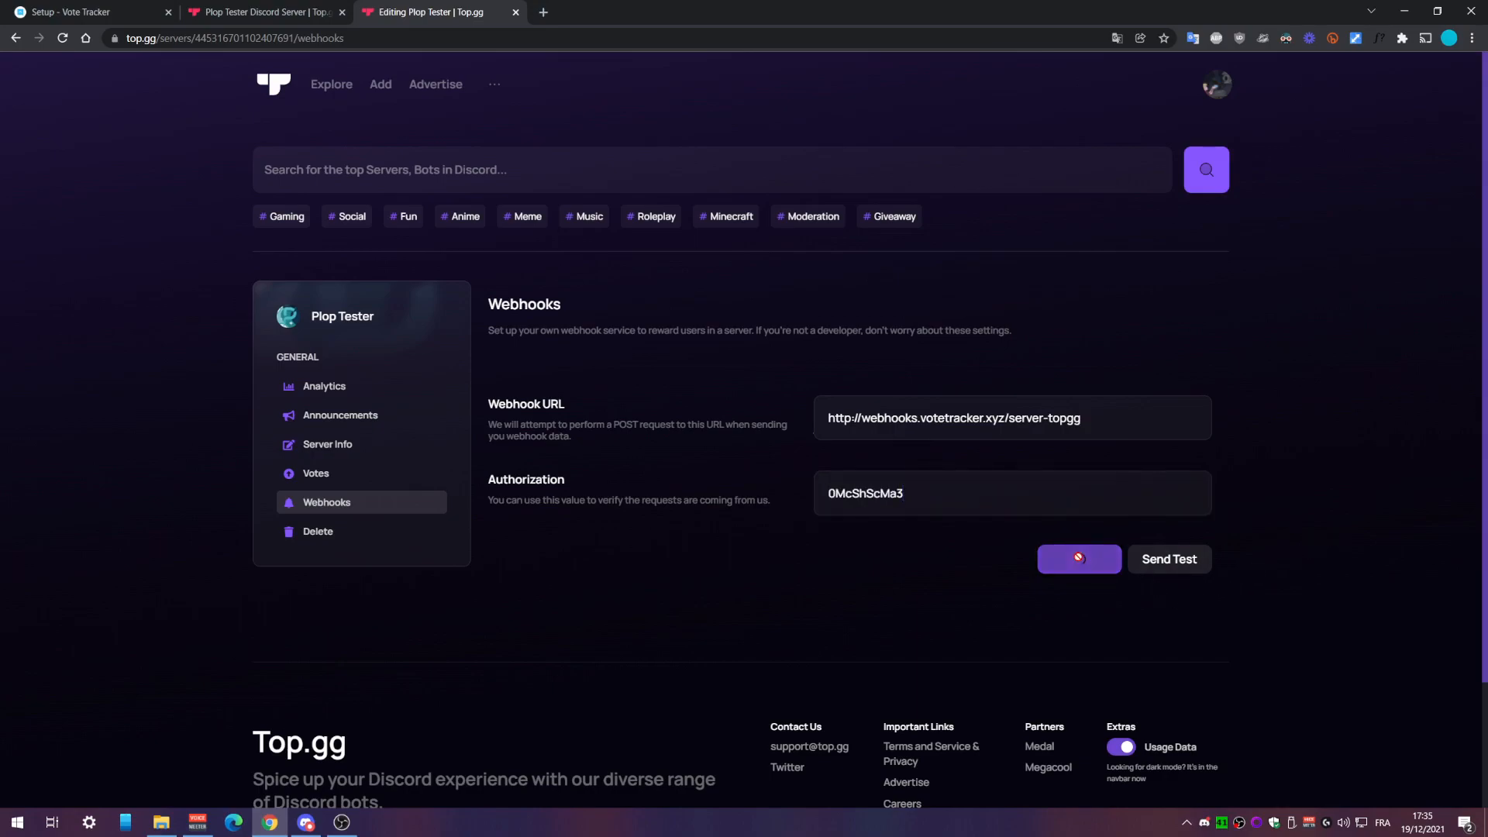
{"action": "left_click", "coordinate": [1169, 560]}
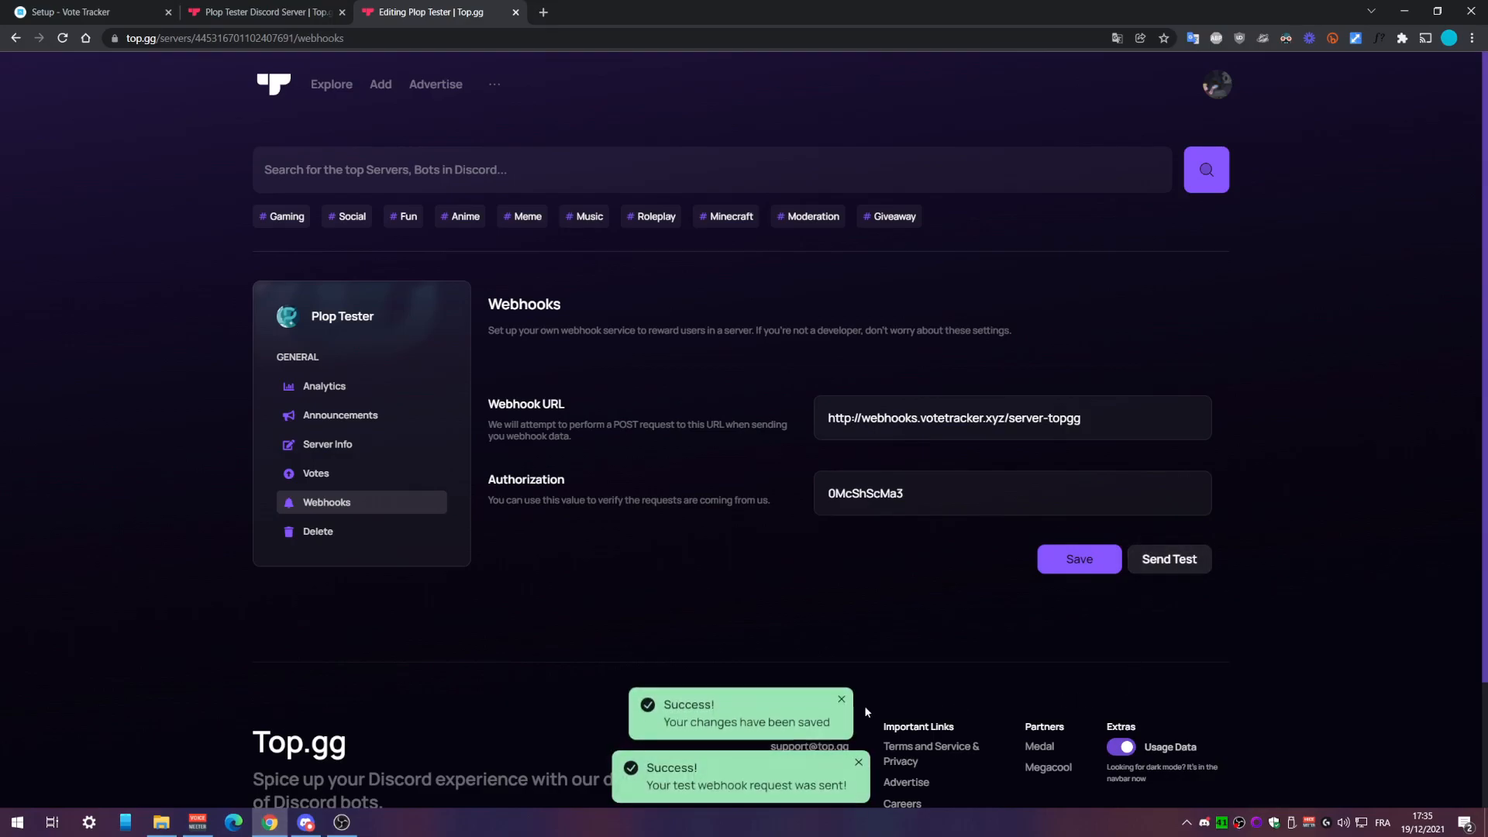
{"action": "left_click", "coordinate": [306, 822]}
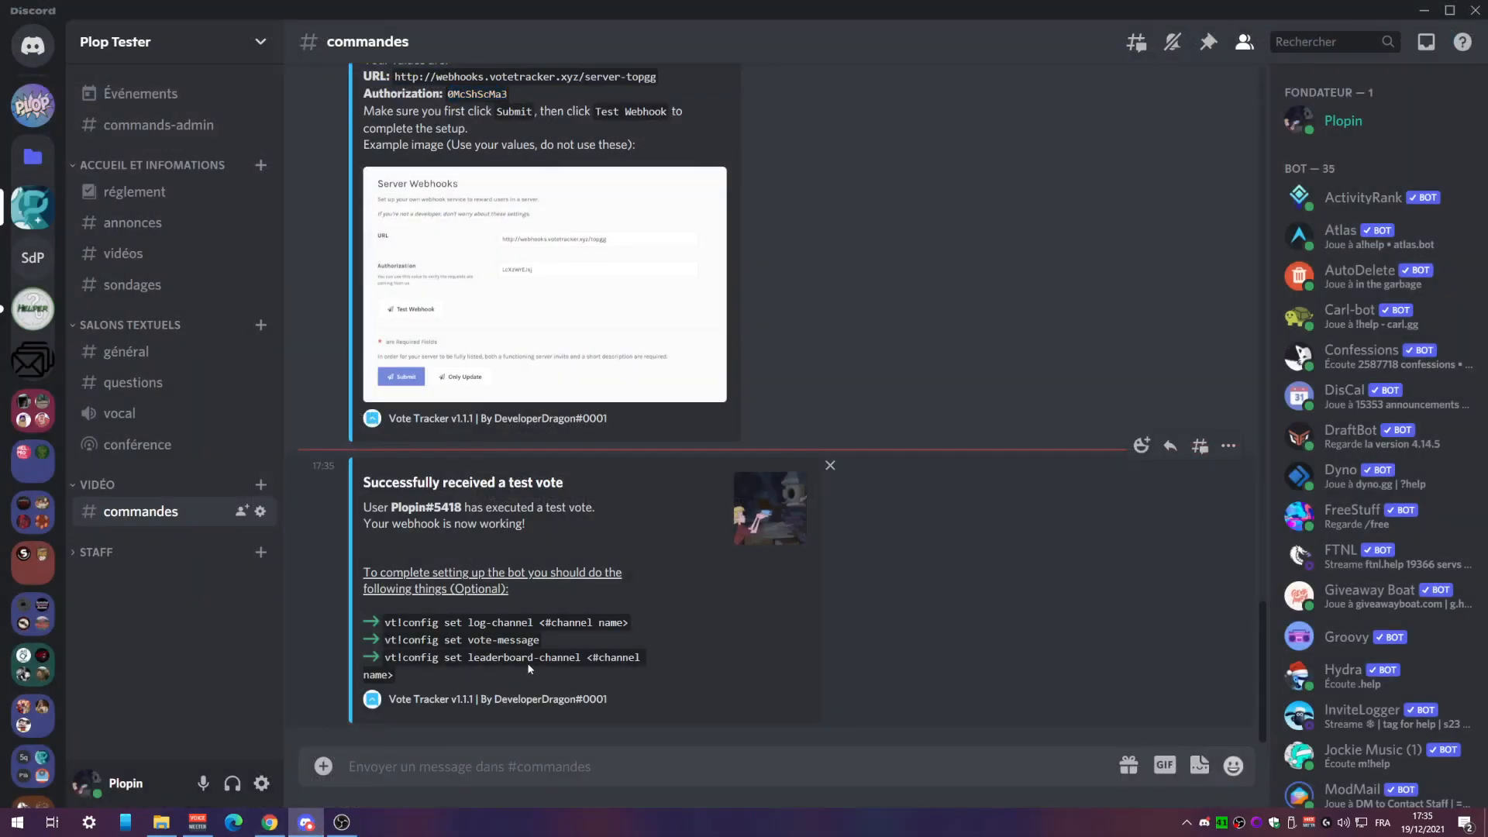
- Check the Plopin server's vote posts, then return to Plop Tester's #commandes channel
{"action": "left_click_drag", "start_coordinate": [364, 483], "coordinate": [564, 484]}
{"action": "left_click", "coordinate": [534, 517]}
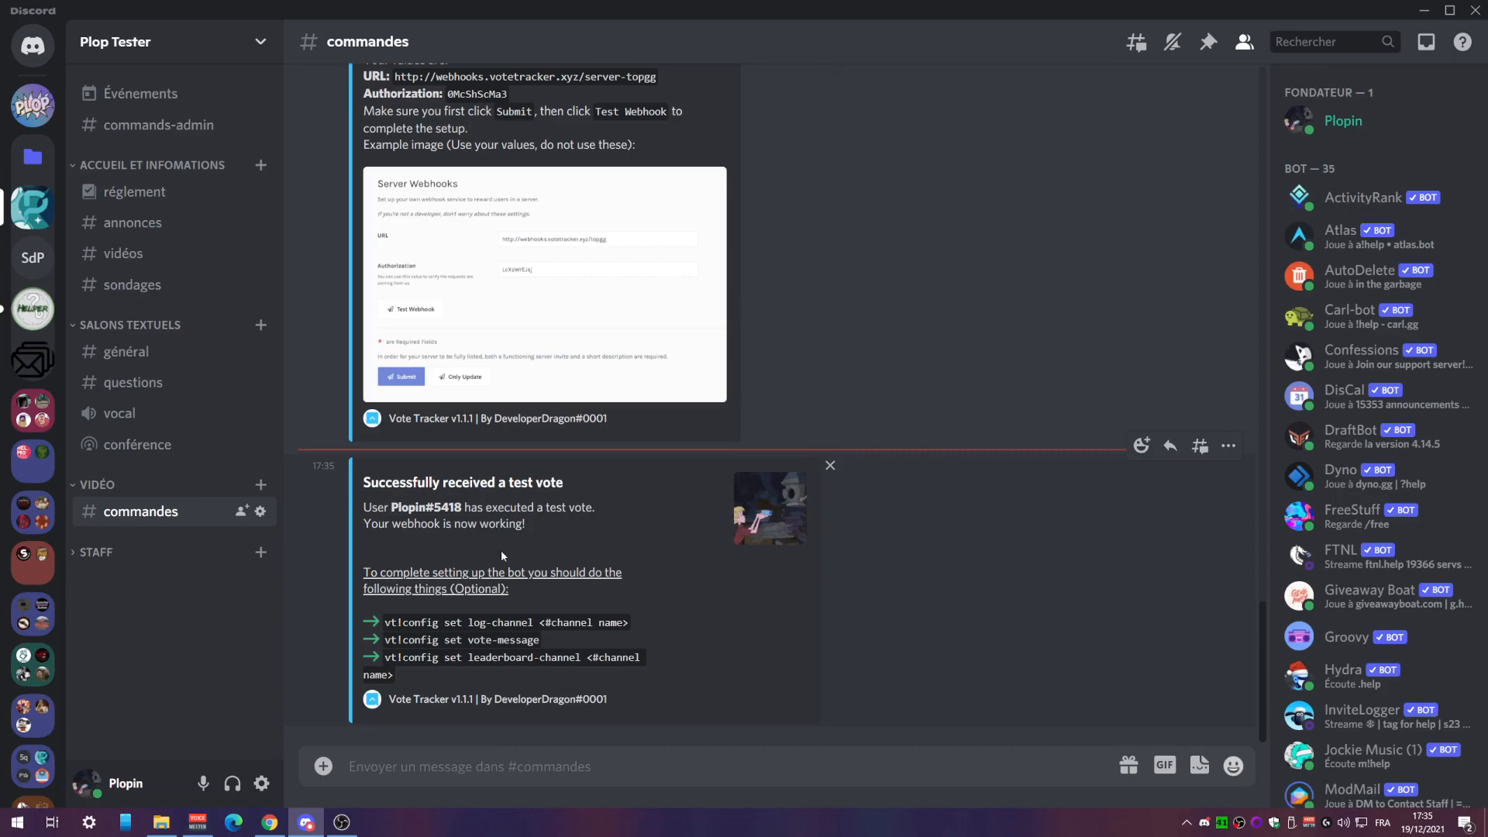
{"action": "left_click", "coordinate": [39, 115]}
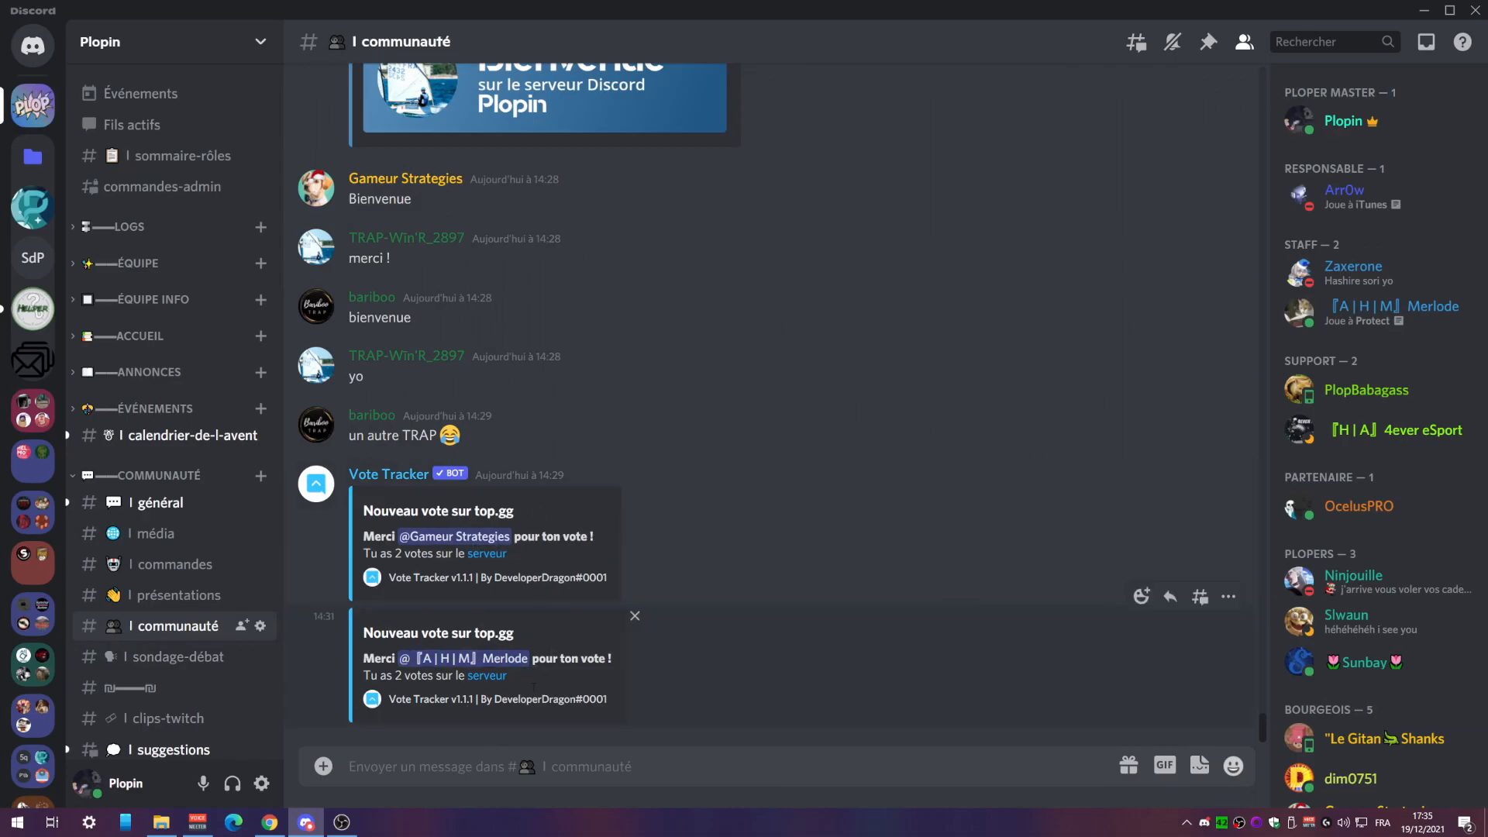
{"action": "left_click", "coordinate": [32, 207]}
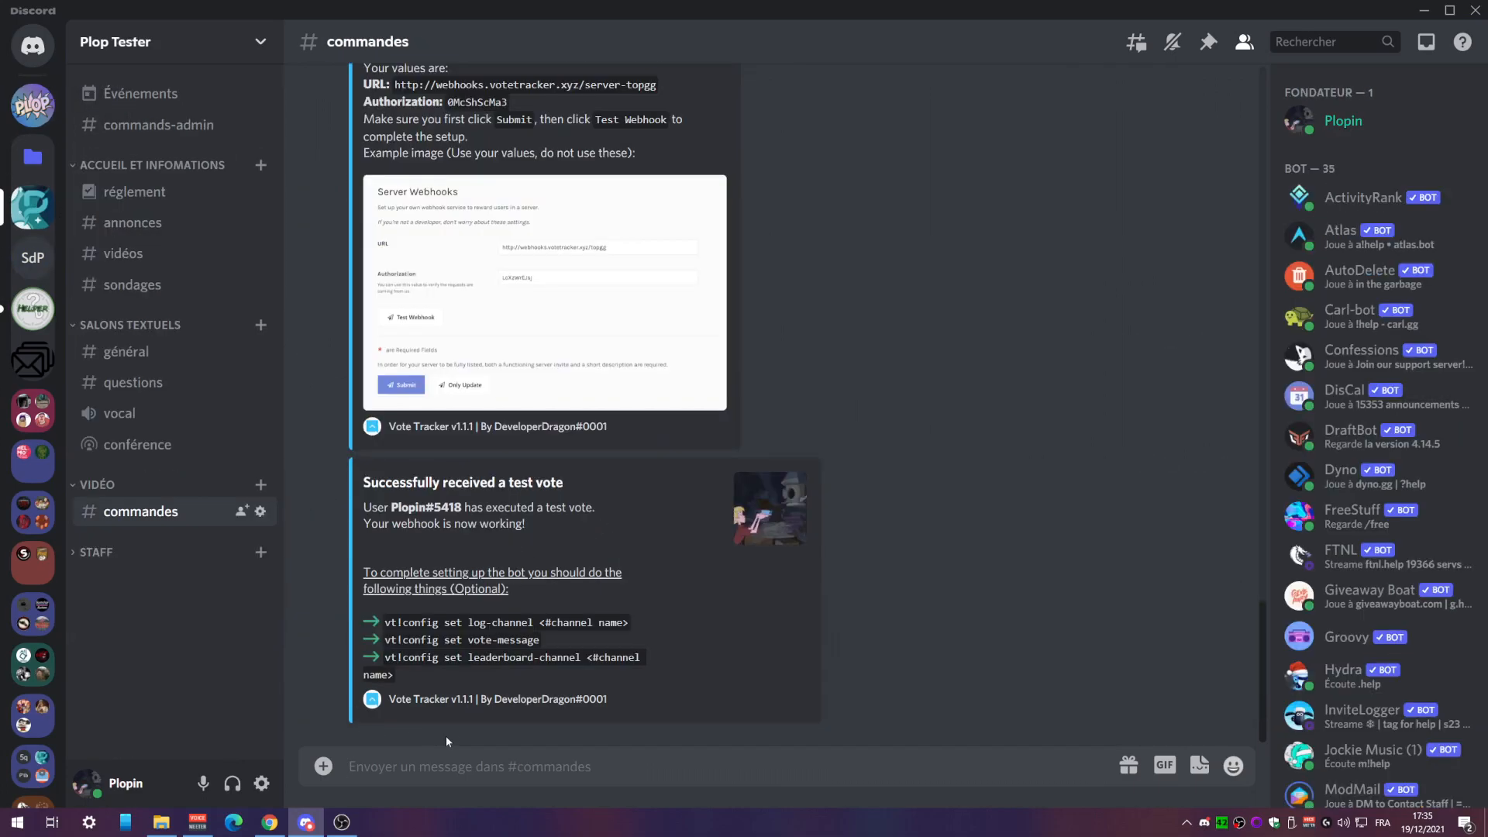
- Set Vote Tracker's log channel to #général with the bot's suggested log-channel command
{"action": "left_click_drag", "start_coordinate": [384, 622], "coordinate": [533, 622]}
{"action": "key", "text": "ctrl+c"}
{"action": "left_click", "coordinate": [441, 760]}
{"action": "key", "text": "ctrl+v"}
{"action": "type", "text": "#"}
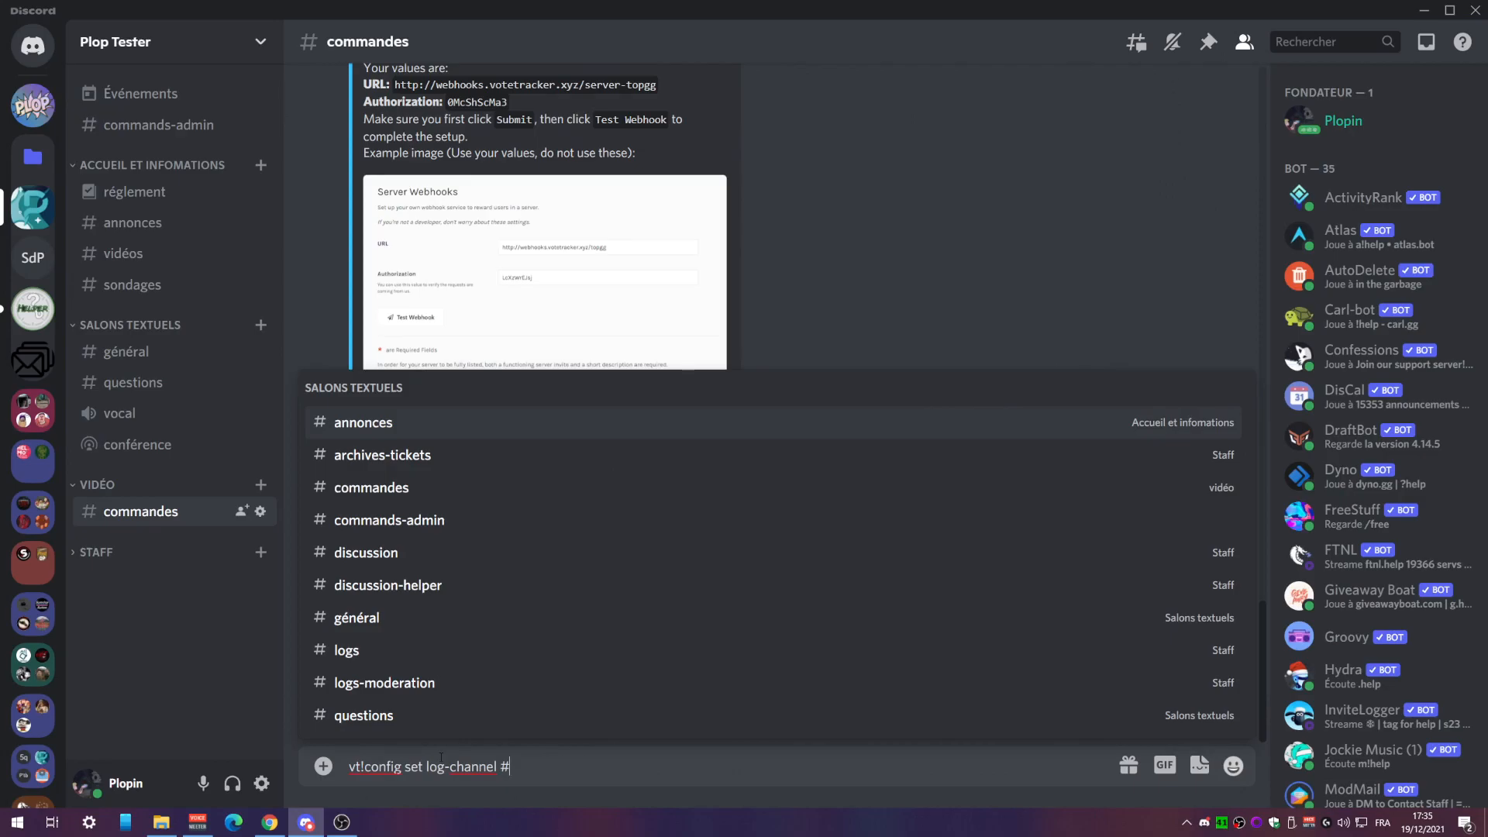
{"action": "type", "text": "gén"}
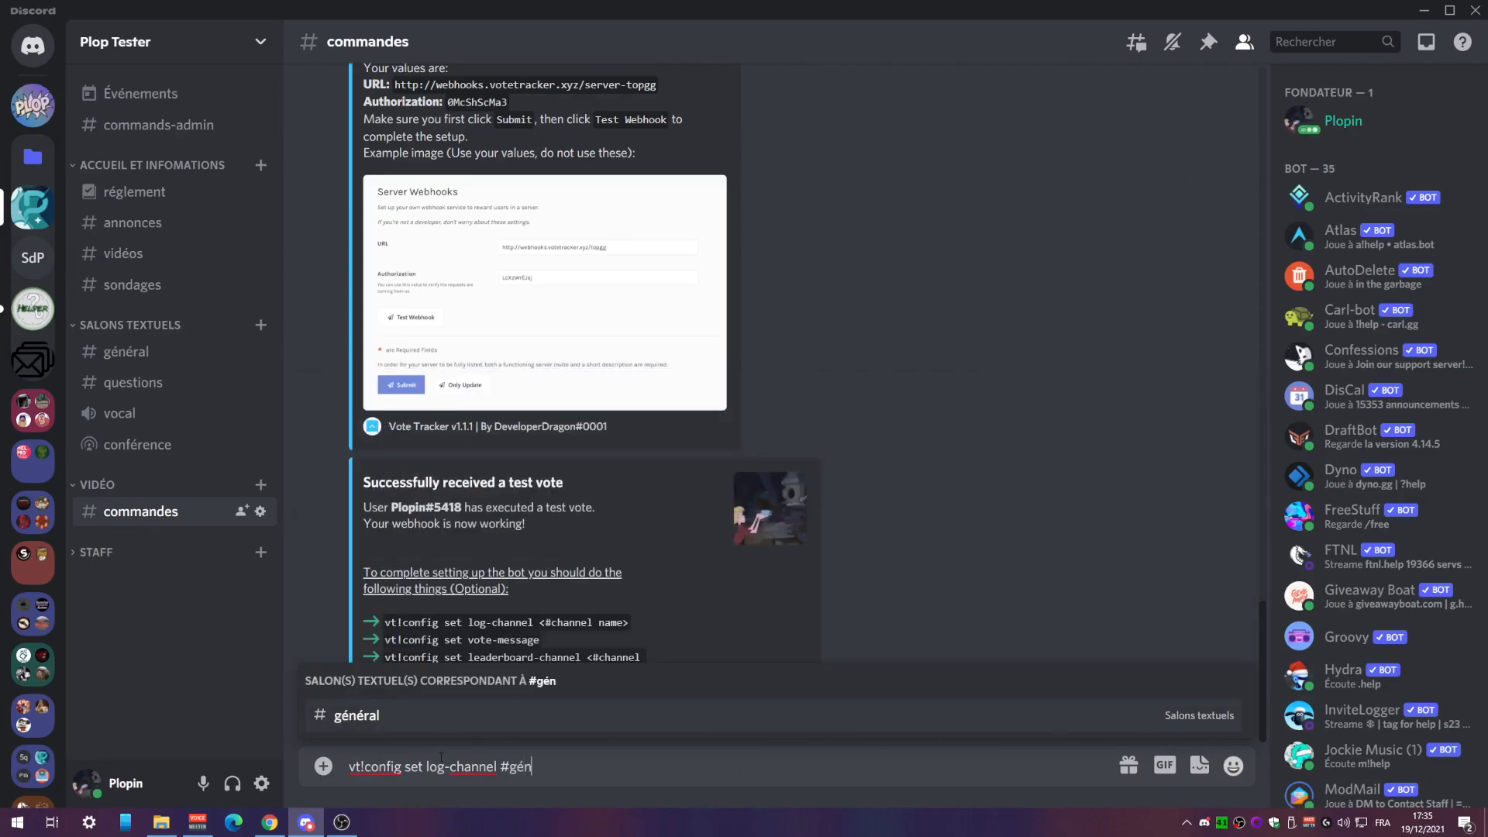
{"action": "key", "text": "Return"}
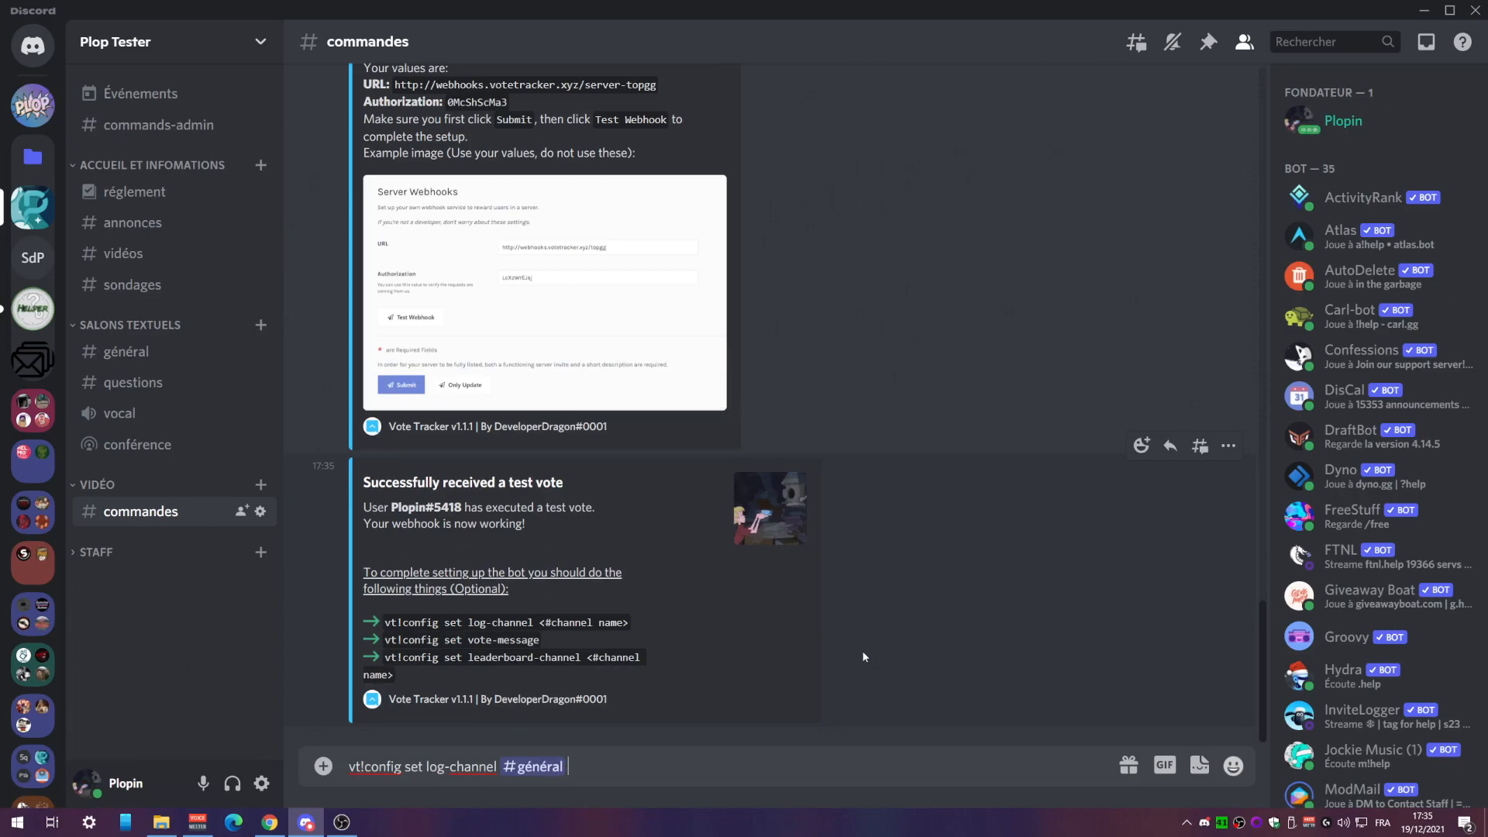
{"action": "key", "text": "Return"}
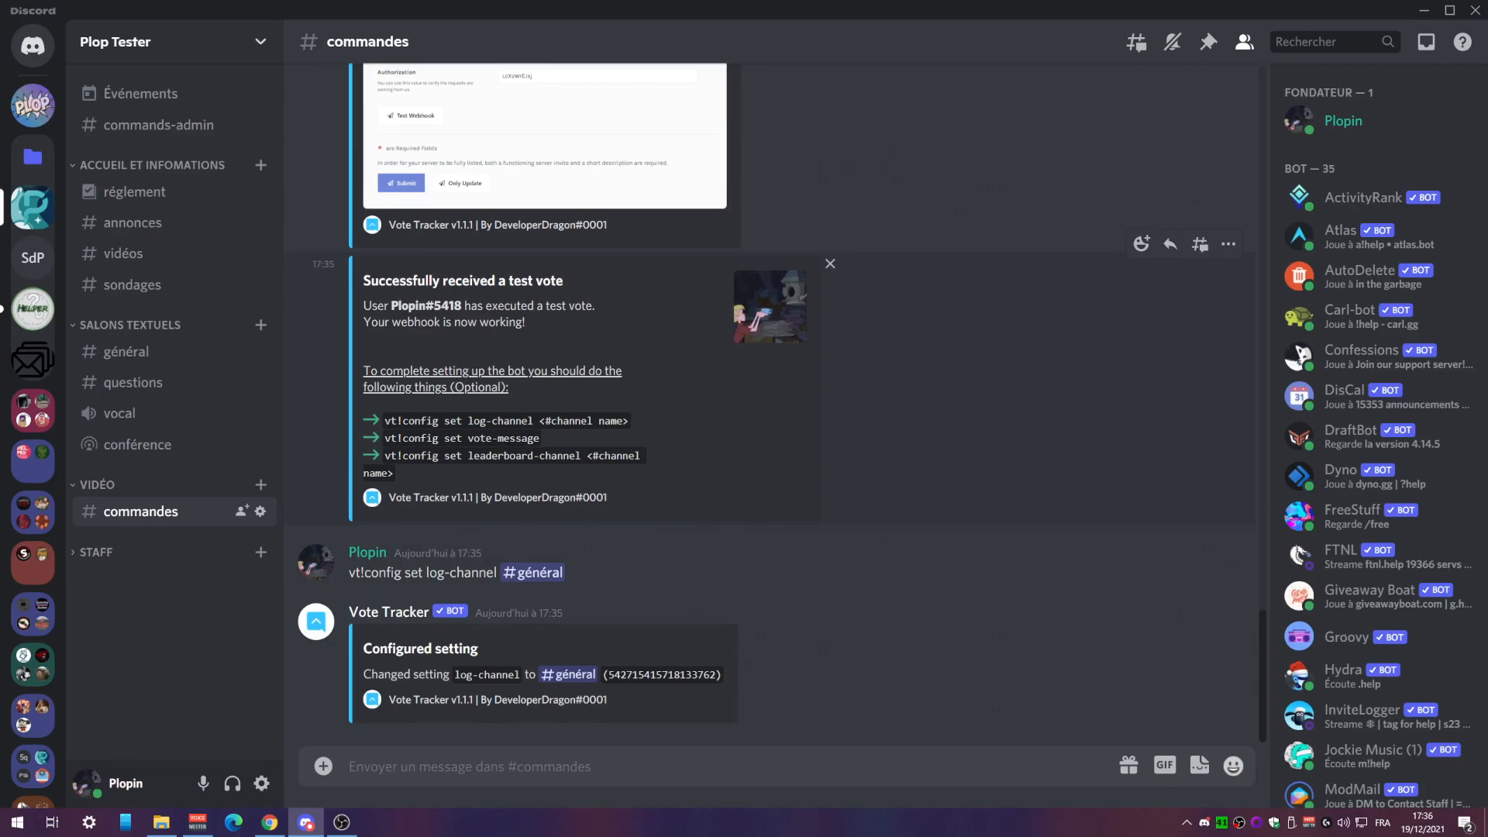
{"action": "left_click_drag", "start_coordinate": [386, 440], "coordinate": [546, 440]}
- Send the vote-message command and give it the bold title 'Nouveau vote sur top.gg' copied from Plopin
{"action": "left_click", "coordinate": [568, 767]}
{"action": "key", "text": "ctrl+v"}
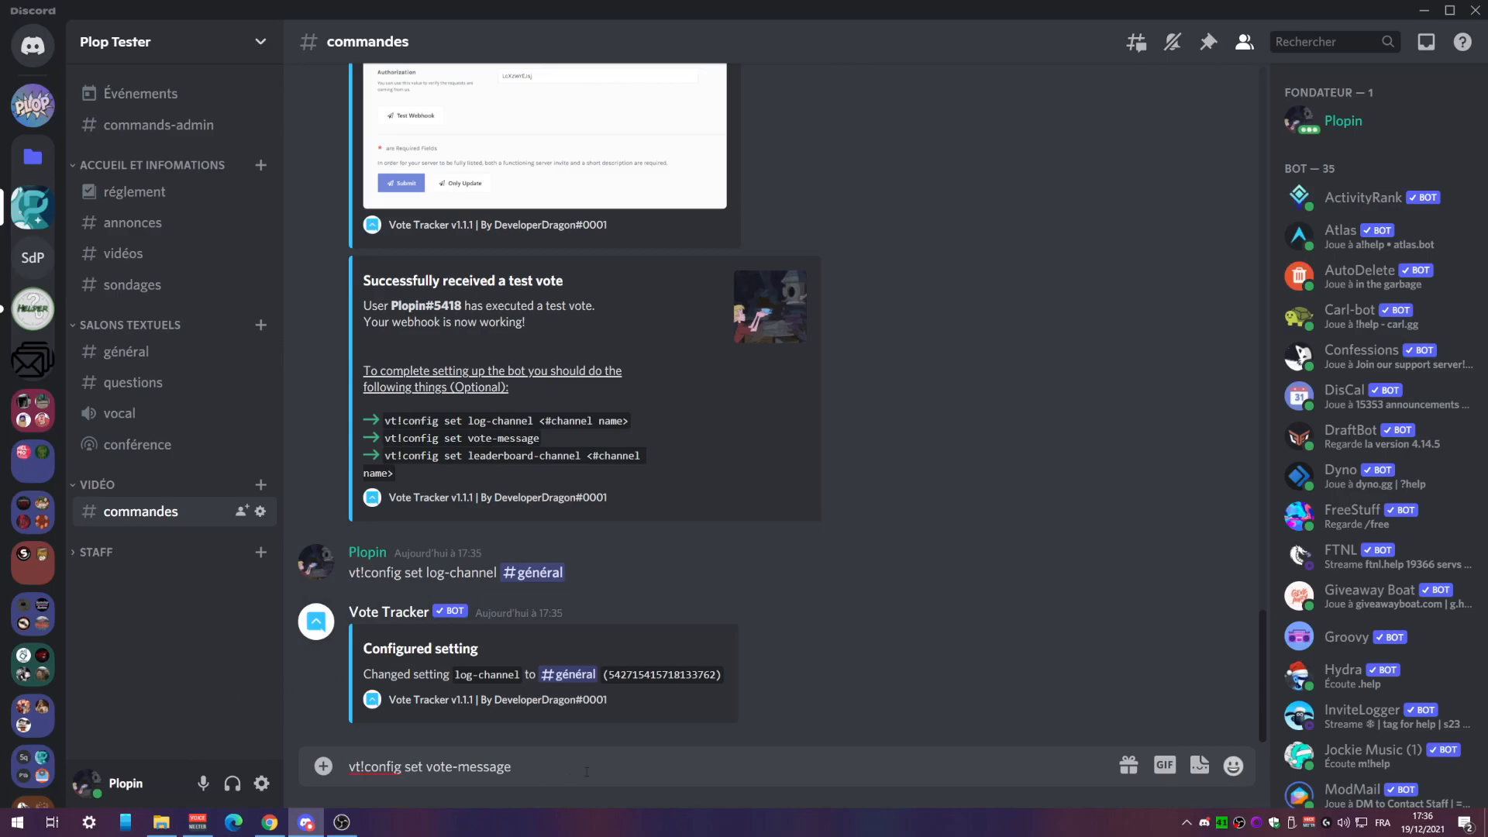
{"action": "key", "text": "Return"}
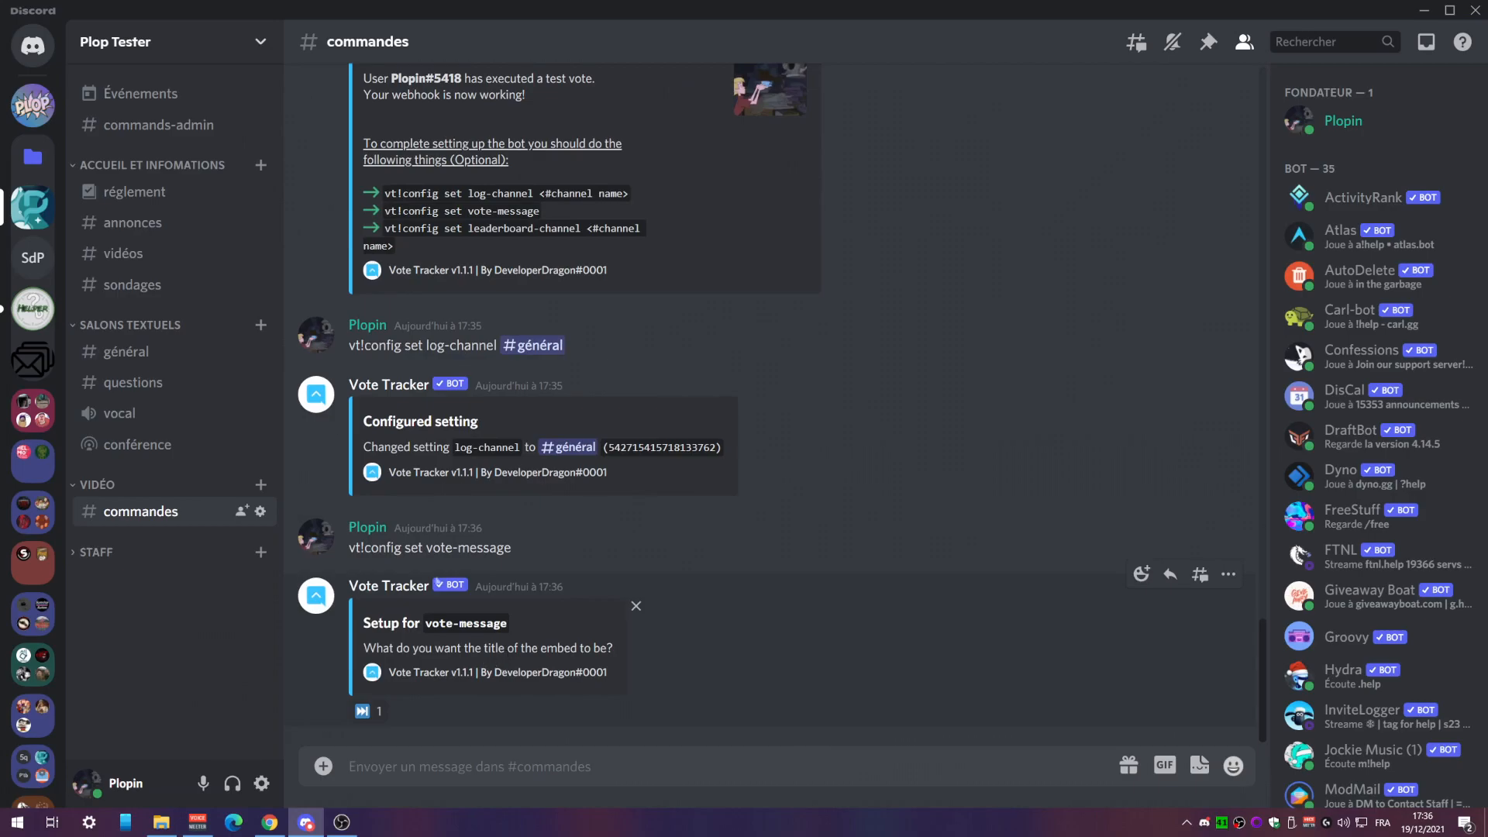
{"action": "left_click", "coordinate": [31, 104]}
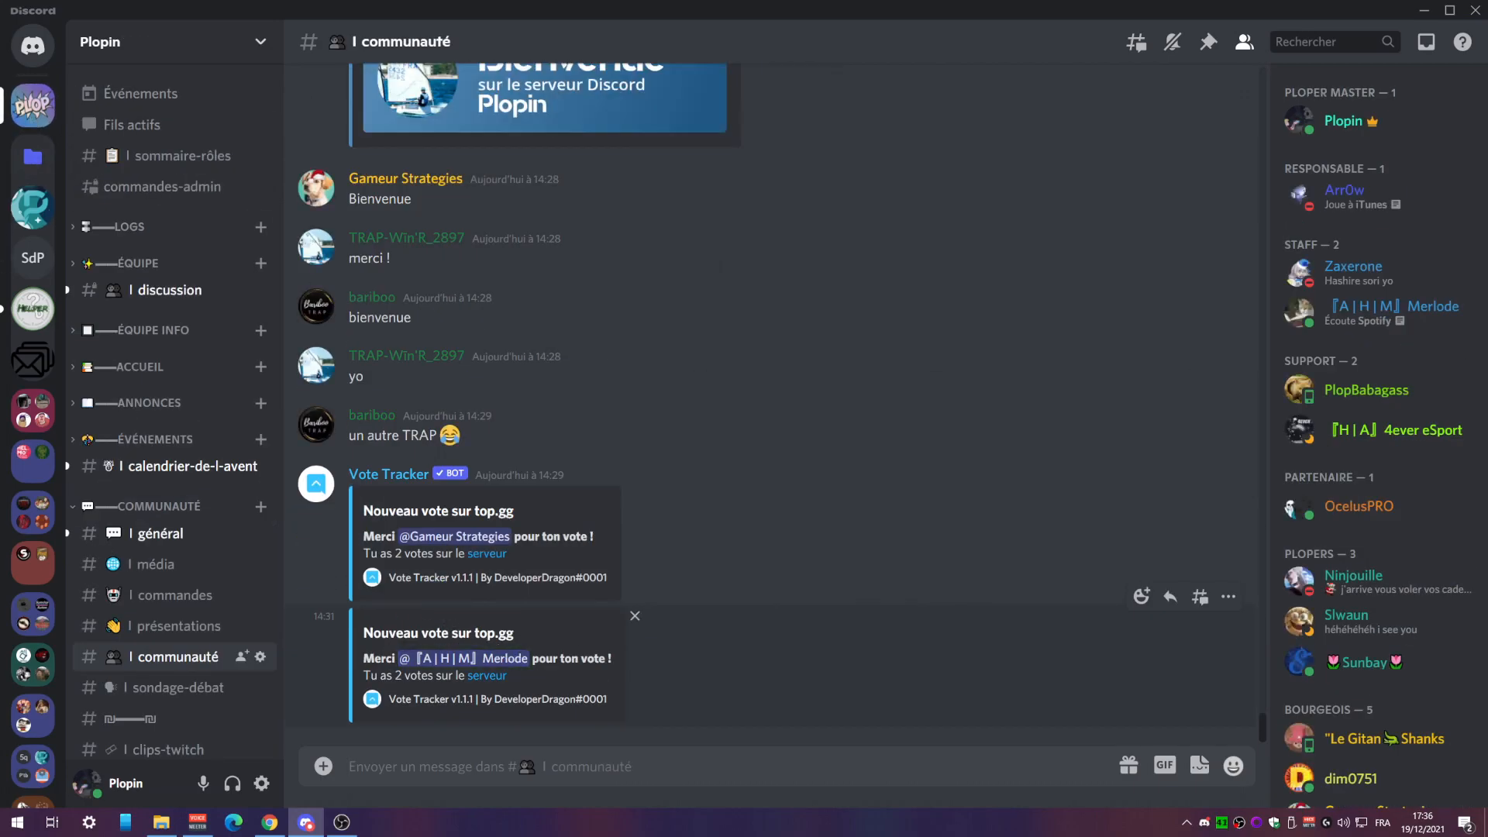
{"action": "left_click_drag", "start_coordinate": [362, 633], "coordinate": [515, 633]}
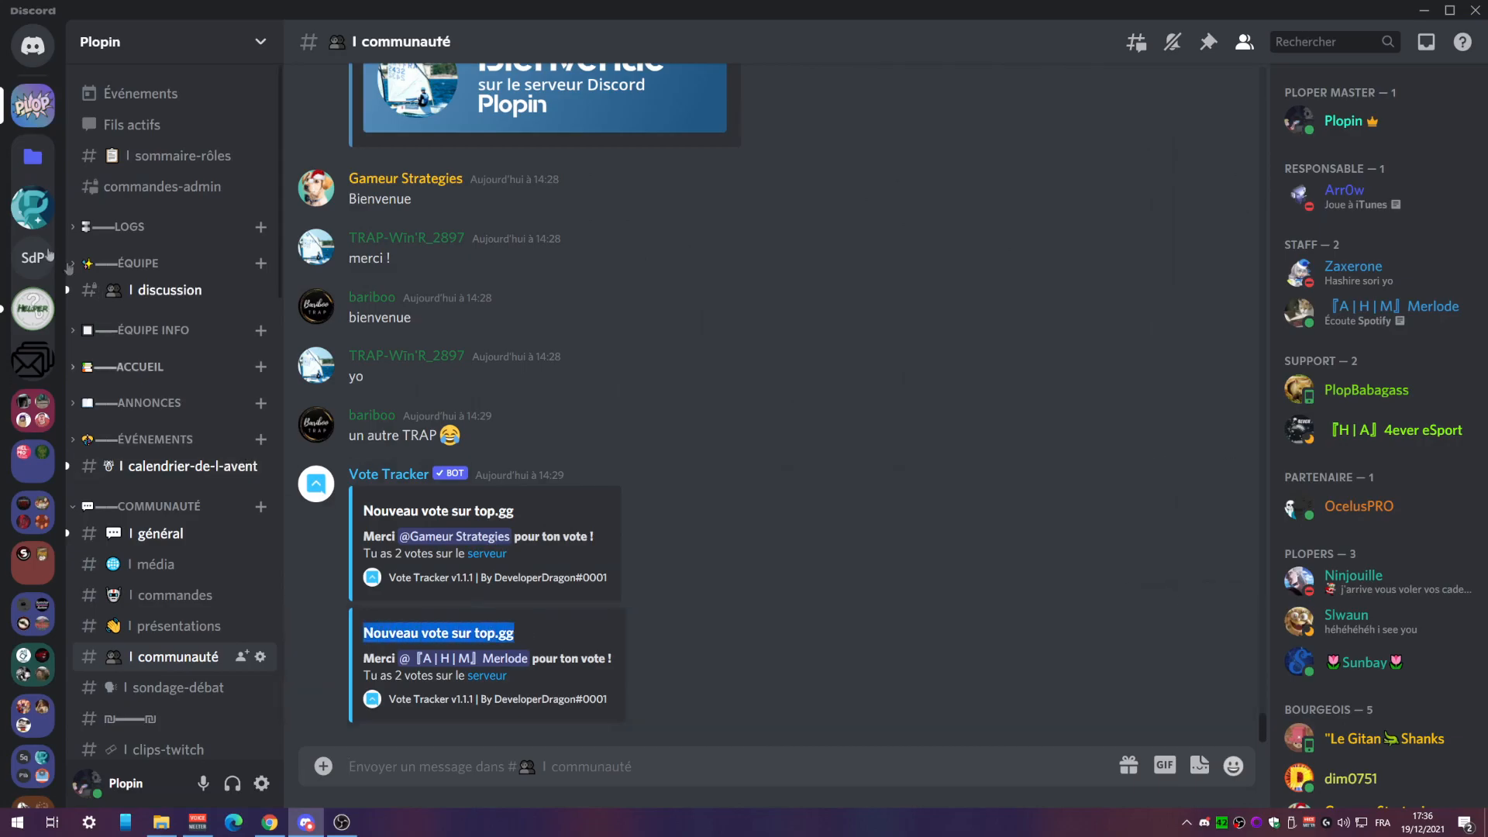
{"action": "left_click", "coordinate": [31, 204]}
{"action": "key", "text": "ctrl+v"}
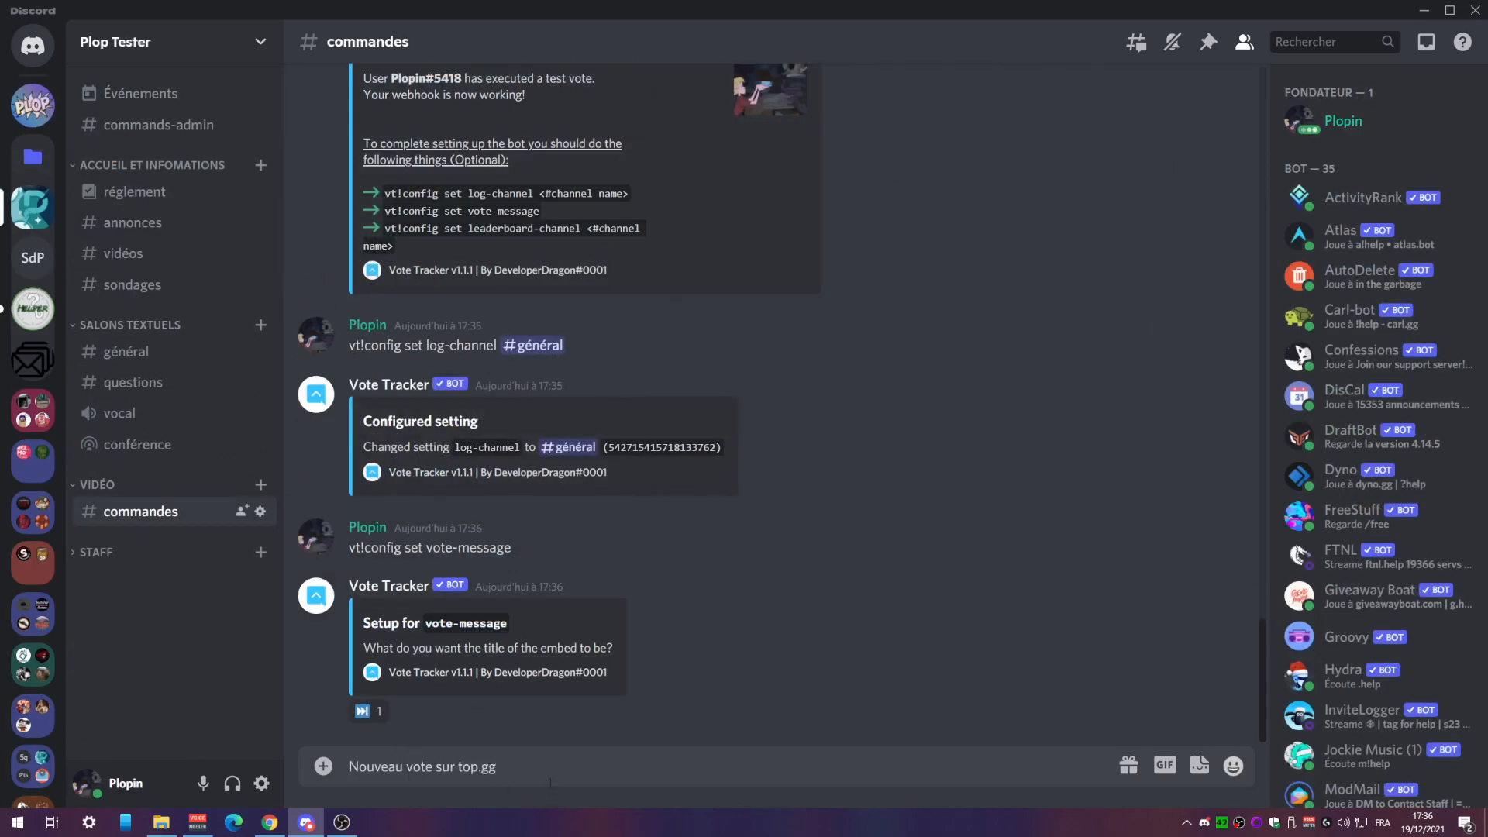
{"action": "key", "text": "Home"}
{"action": "type", "text": "**"}
{"action": "key", "text": "End"}
{"action": "type", "text": "**"}
{"action": "key", "text": "Return"}
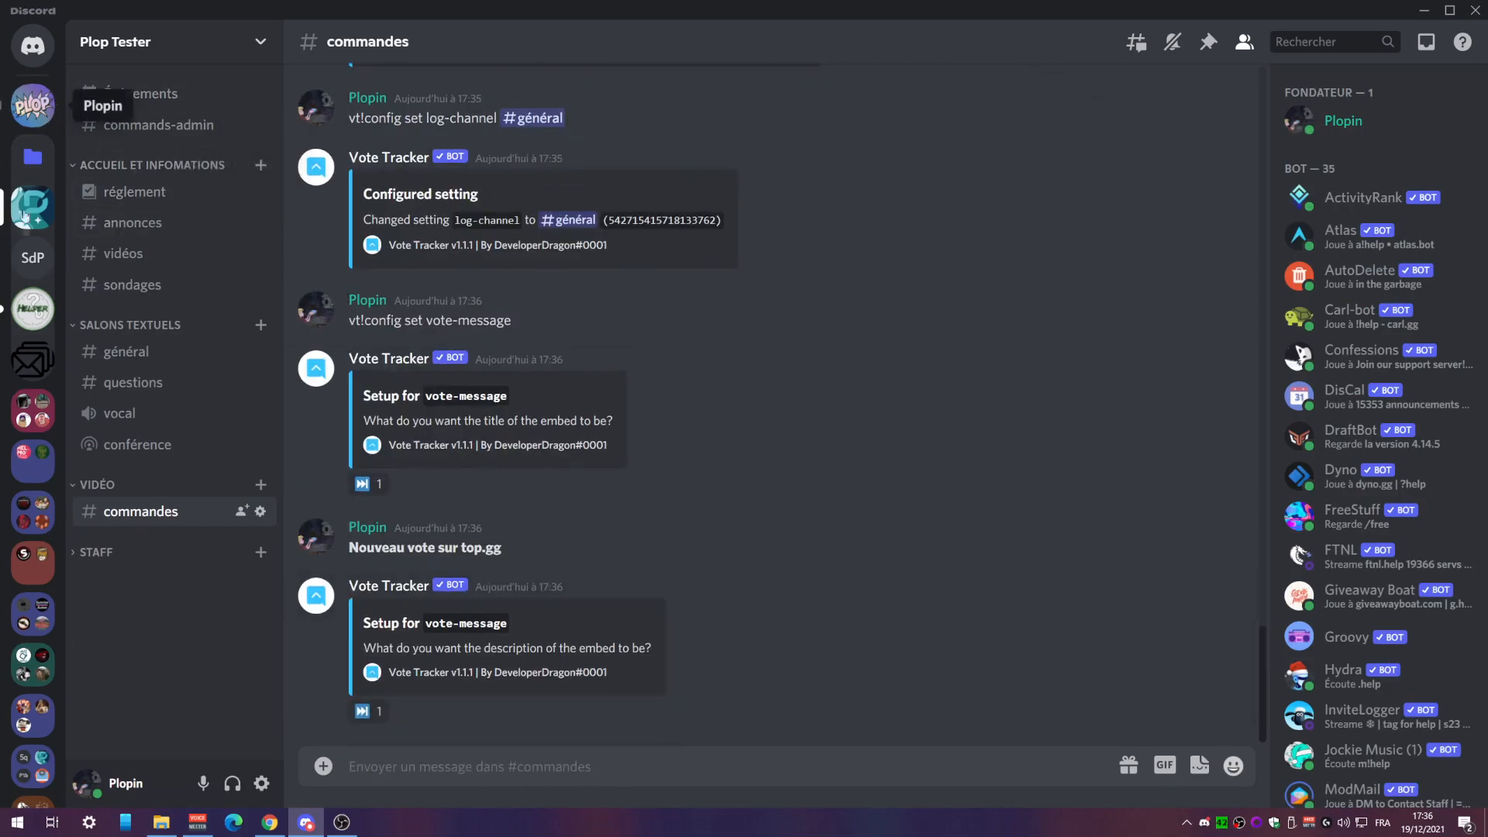
- Paste Plopin's thank-you description into the draft, removing the voter mention and sample vote count
{"action": "left_click", "coordinate": [44, 113]}
{"action": "left_click_drag", "start_coordinate": [364, 659], "coordinate": [508, 676]}
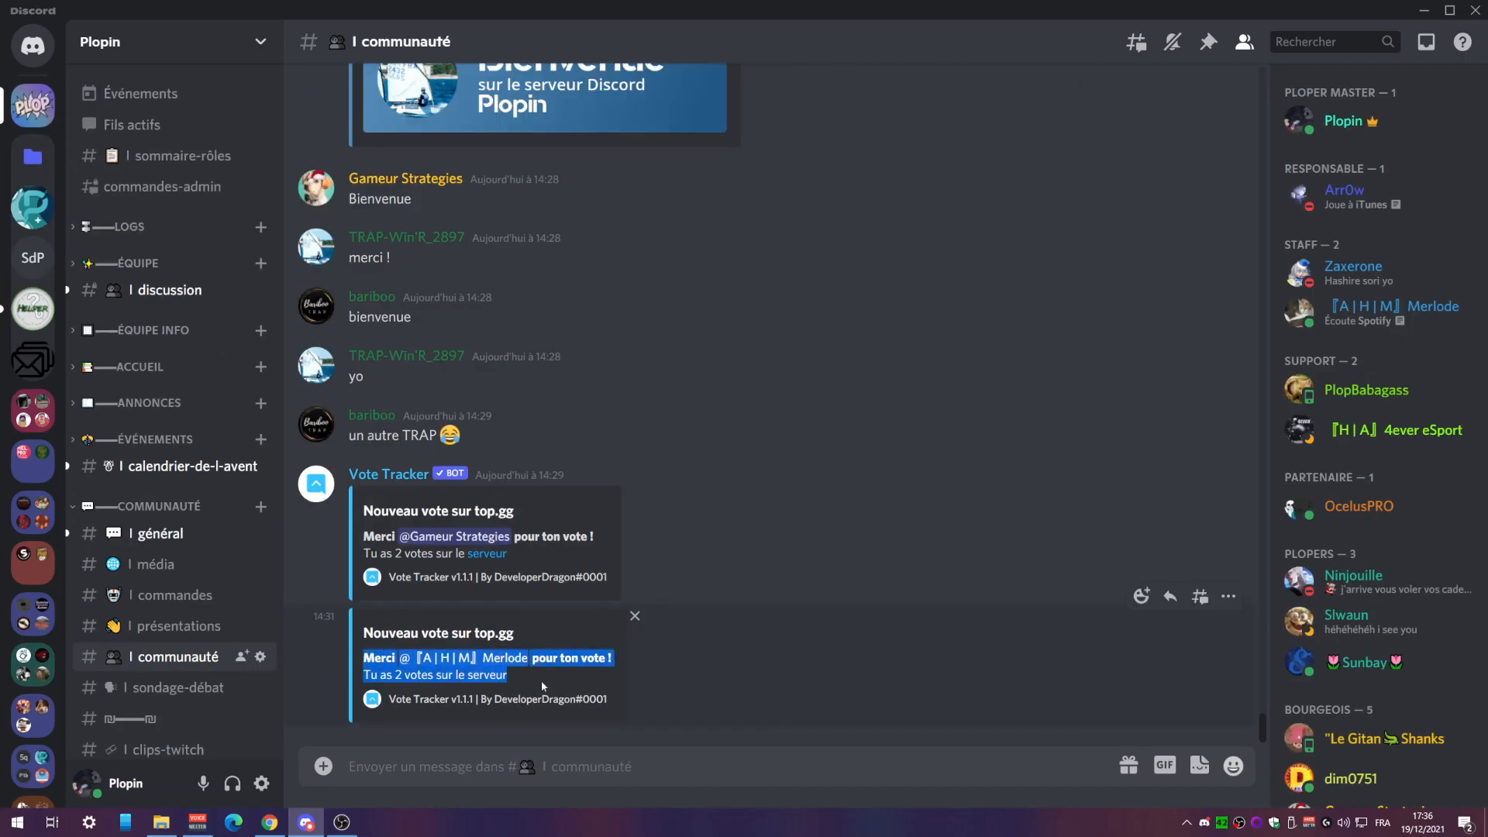
{"action": "left_click", "coordinate": [28, 311]}
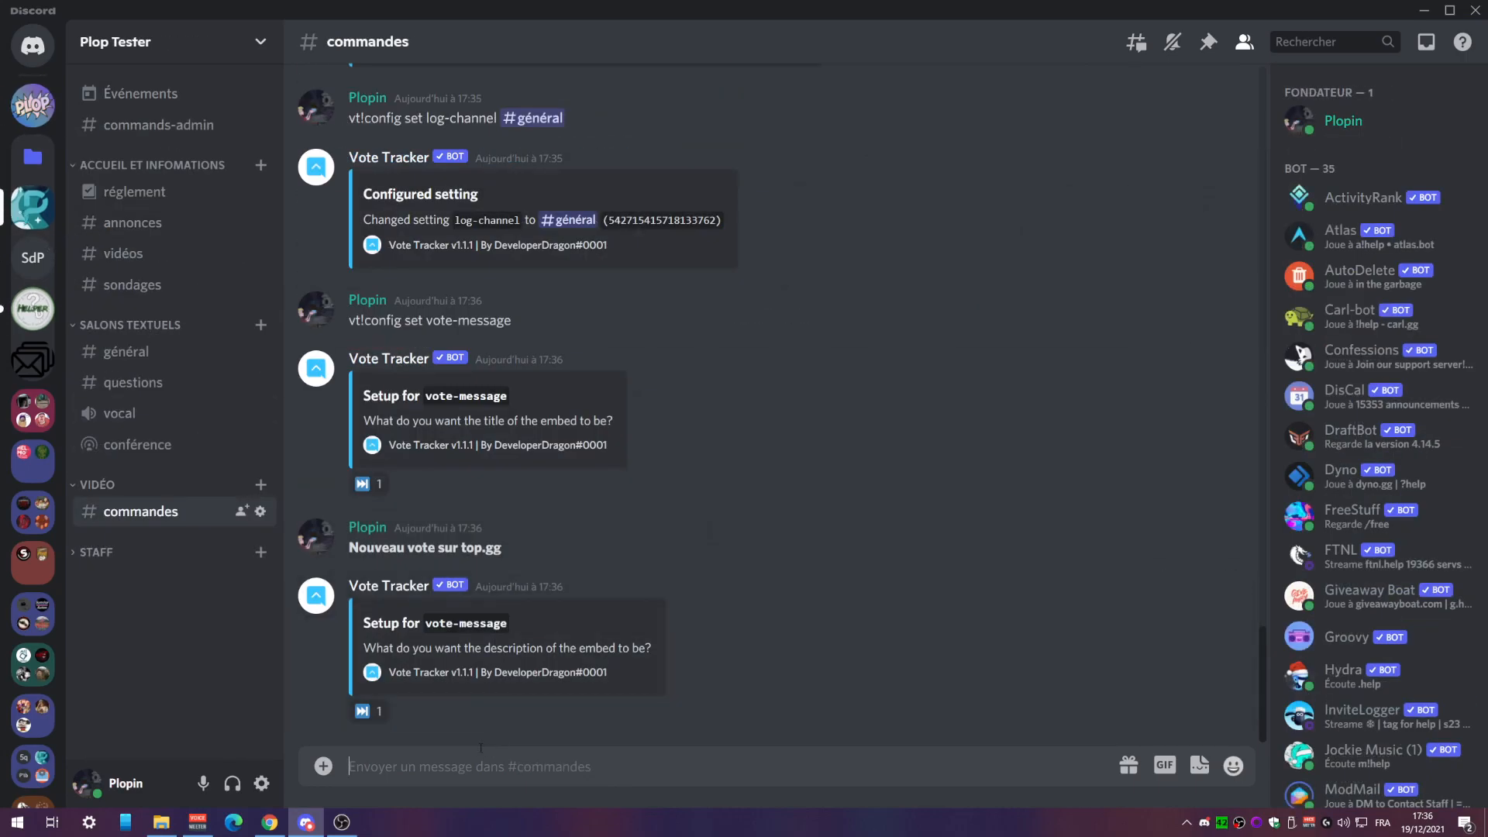
{"action": "key", "text": "ctrl+v"}
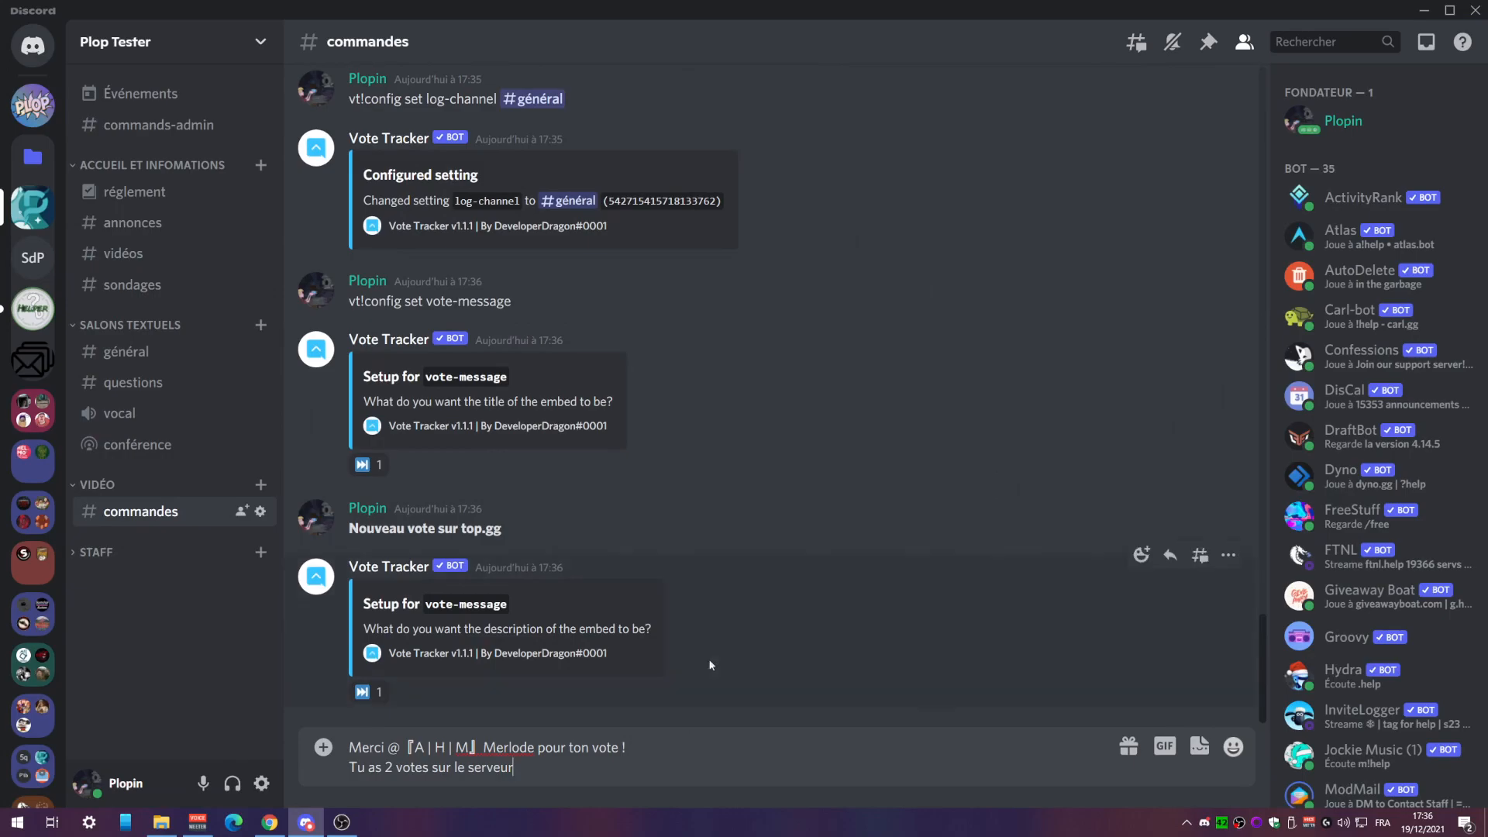
{"action": "left_click_drag", "start_coordinate": [383, 746], "coordinate": [535, 748]}
{"action": "key", "text": "BackSpace"}
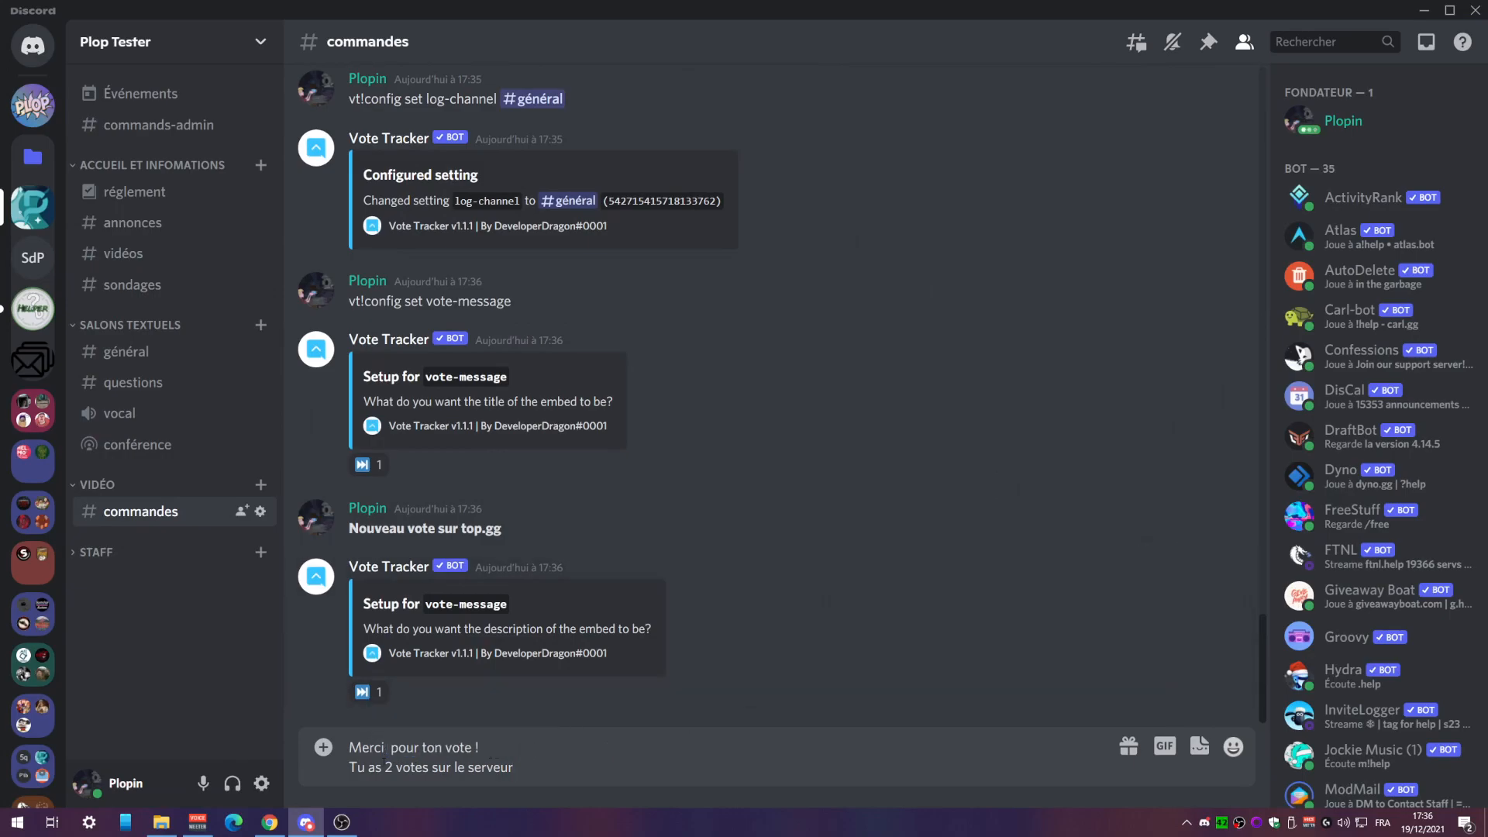
{"action": "key", "text": "BackSpace"}
- Copy %user_total% from the docs' Placeholders page and paste it before 'votes' in the Discord draft
{"action": "left_click", "coordinate": [269, 823]}
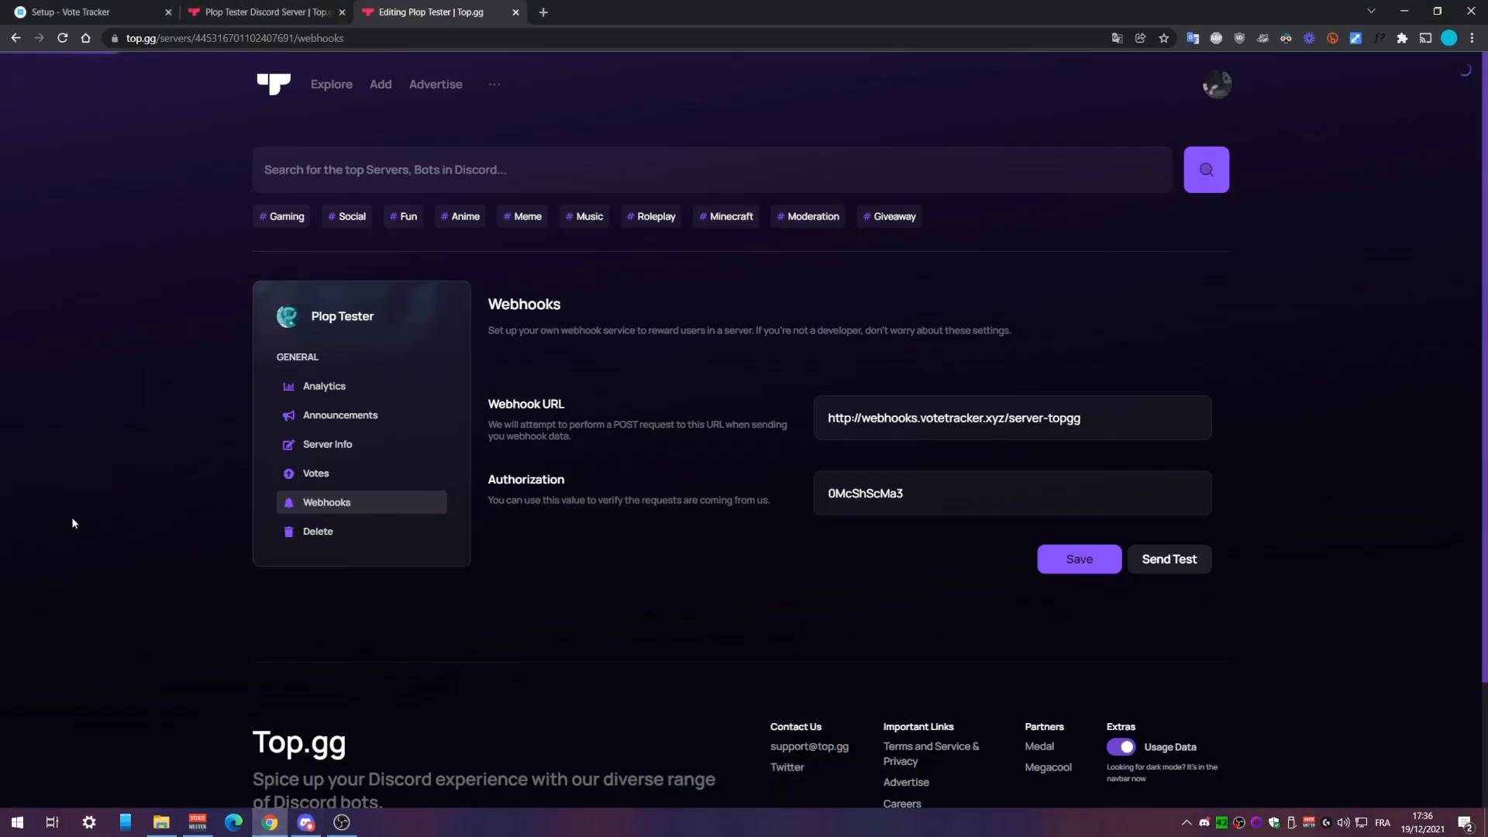
{"action": "left_click", "coordinate": [108, 11]}
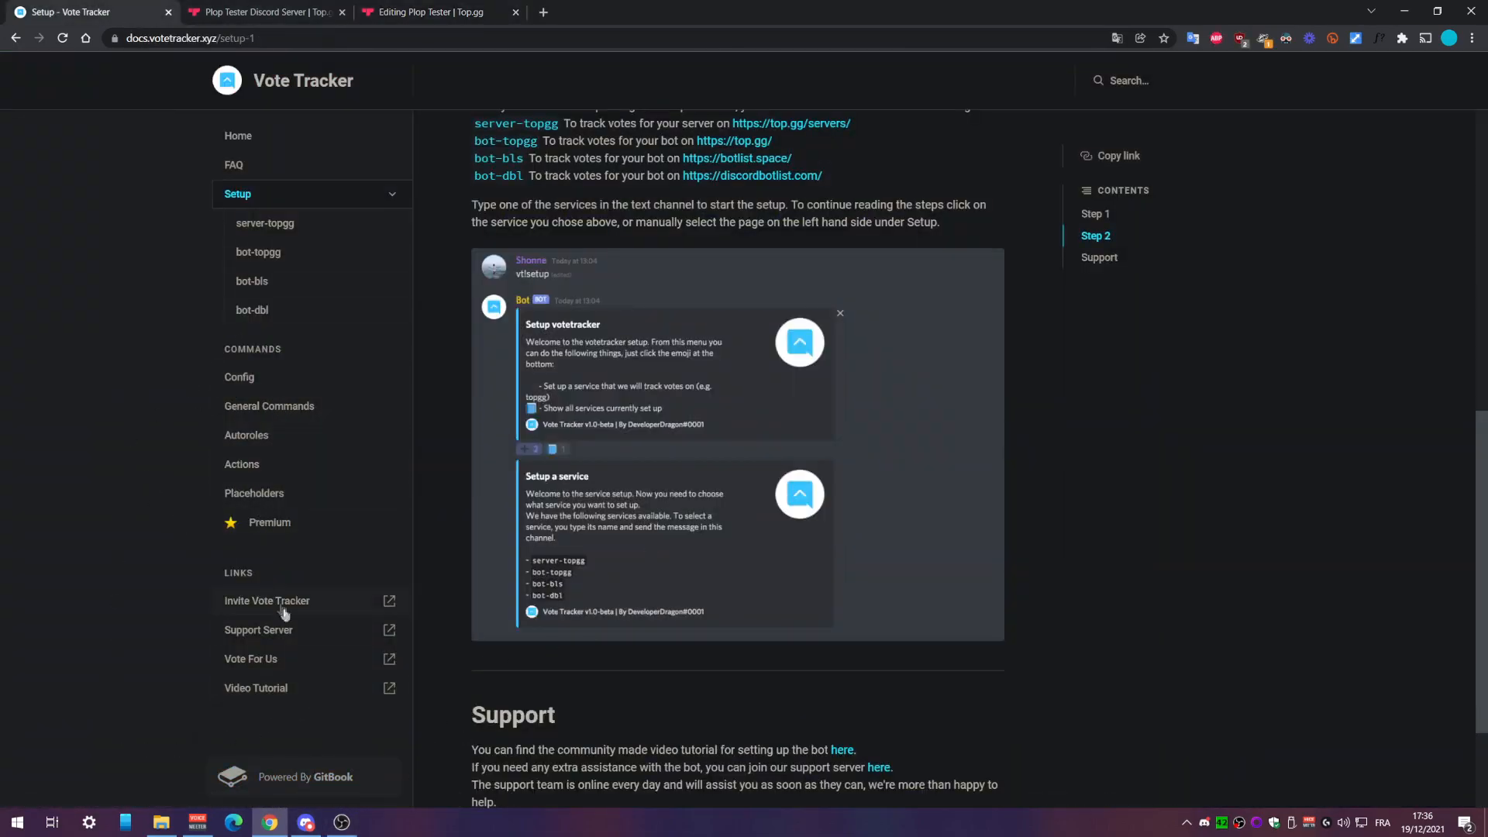
{"action": "left_click", "coordinate": [287, 500]}
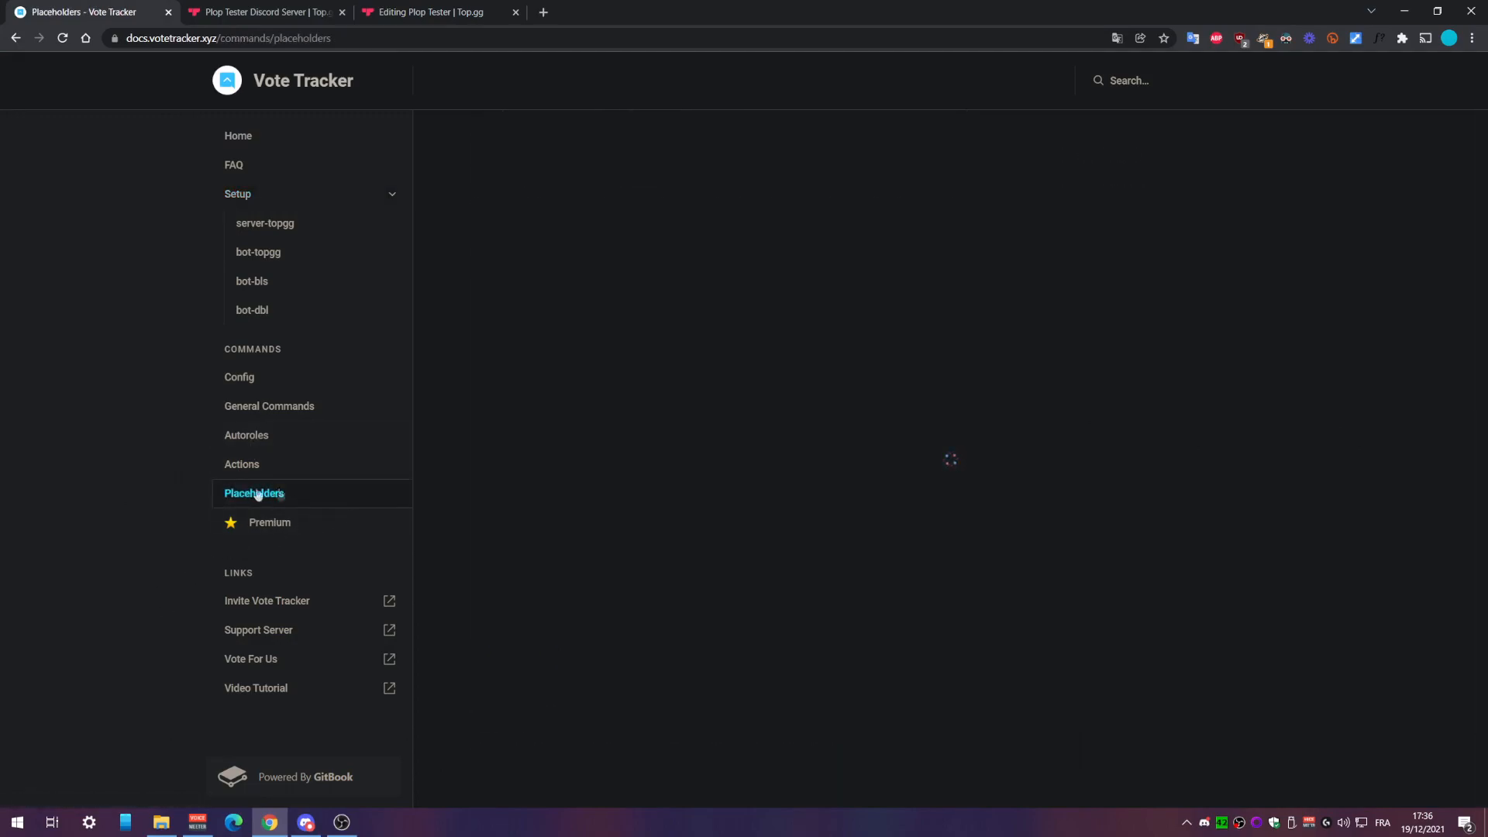
{"action": "left_click_drag", "start_coordinate": [572, 438], "coordinate": [481, 439]}
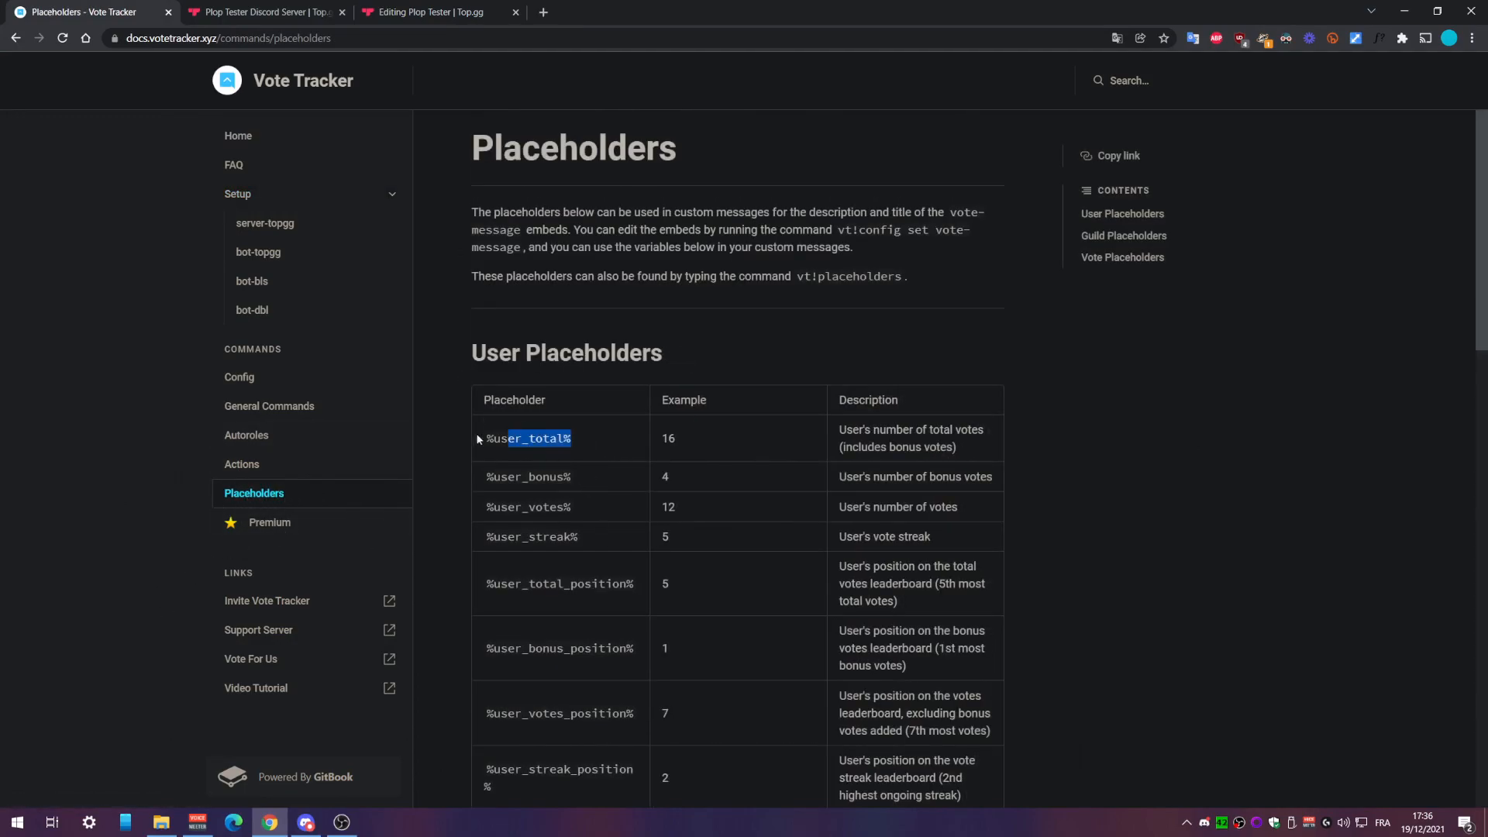
{"action": "left_click", "coordinate": [587, 443]}
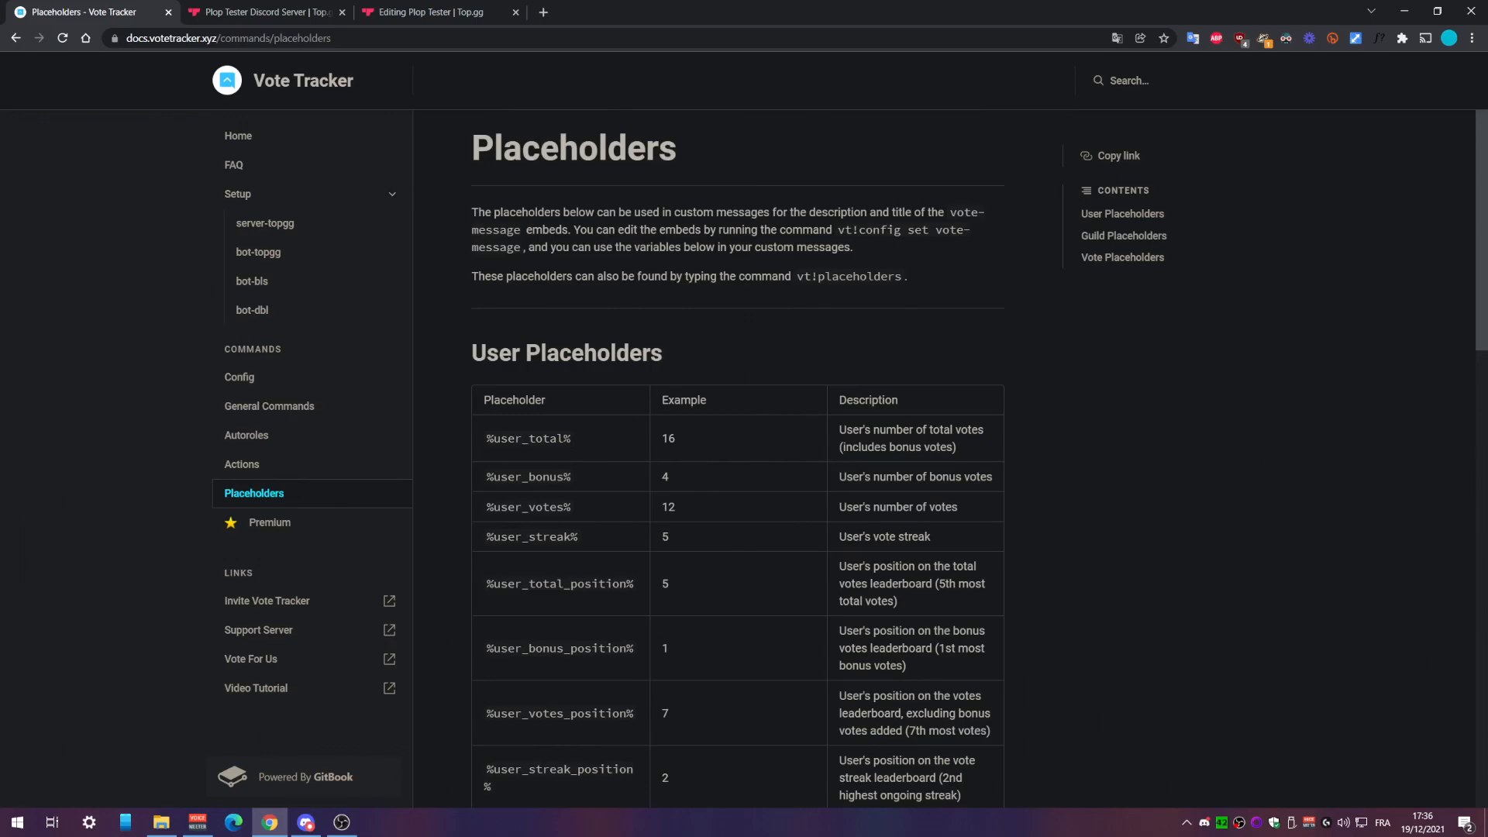
{"action": "left_click_drag", "start_coordinate": [485, 438], "coordinate": [558, 439]}
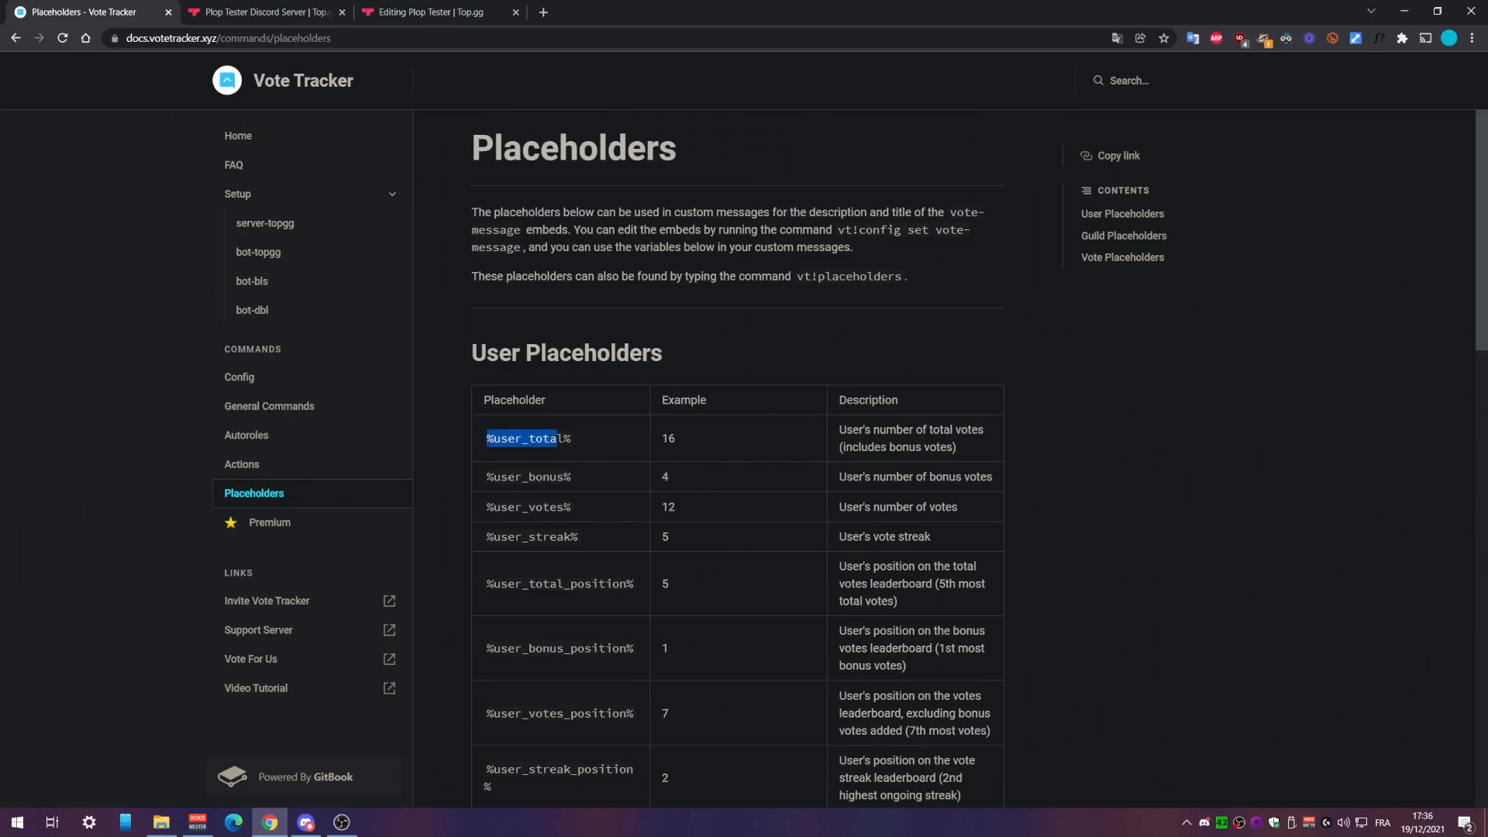
{"action": "left_click", "coordinate": [297, 821]}
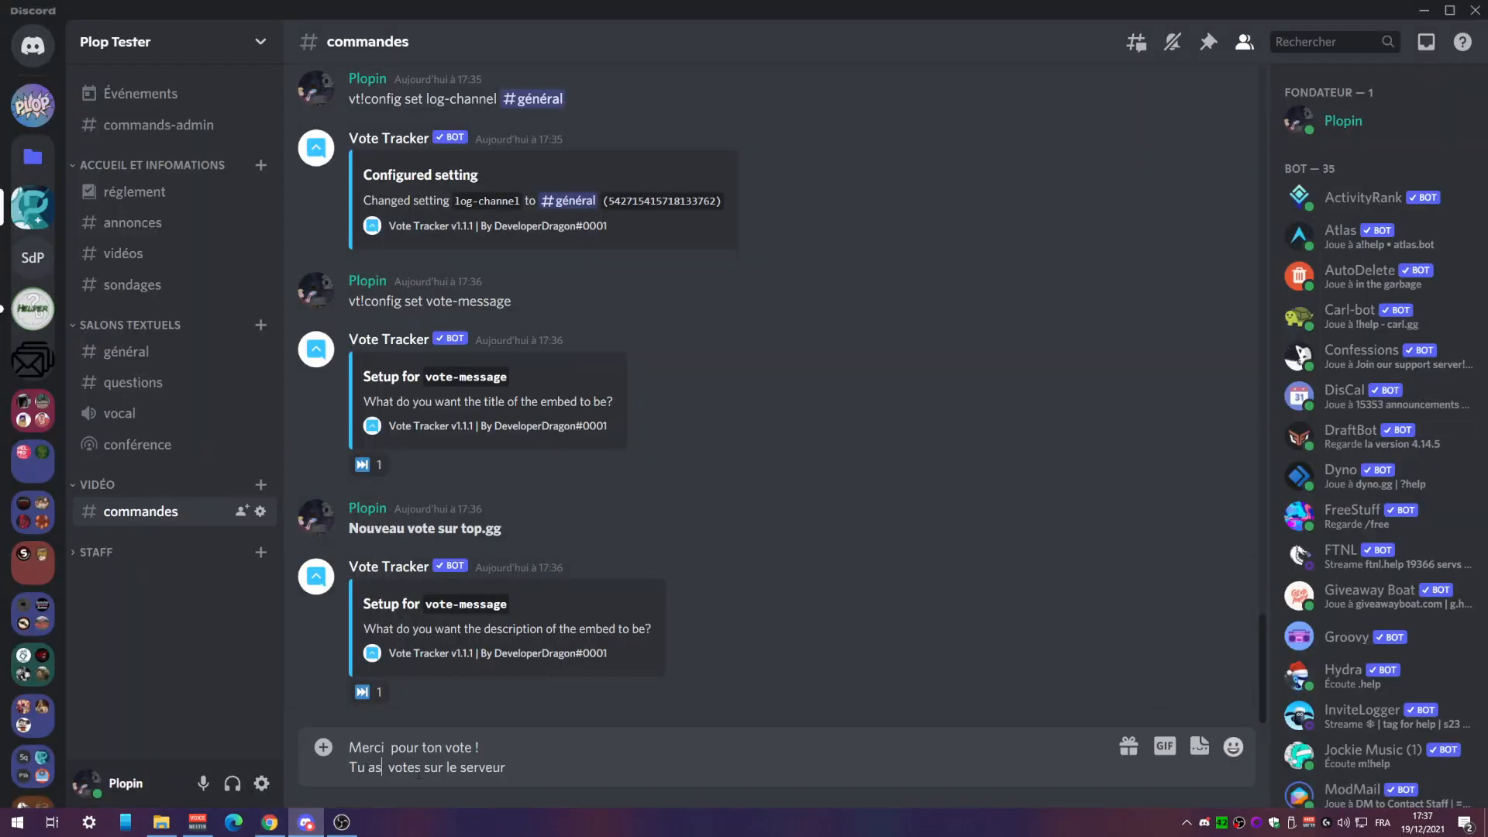
{"action": "type", "text": "%user_total%"}
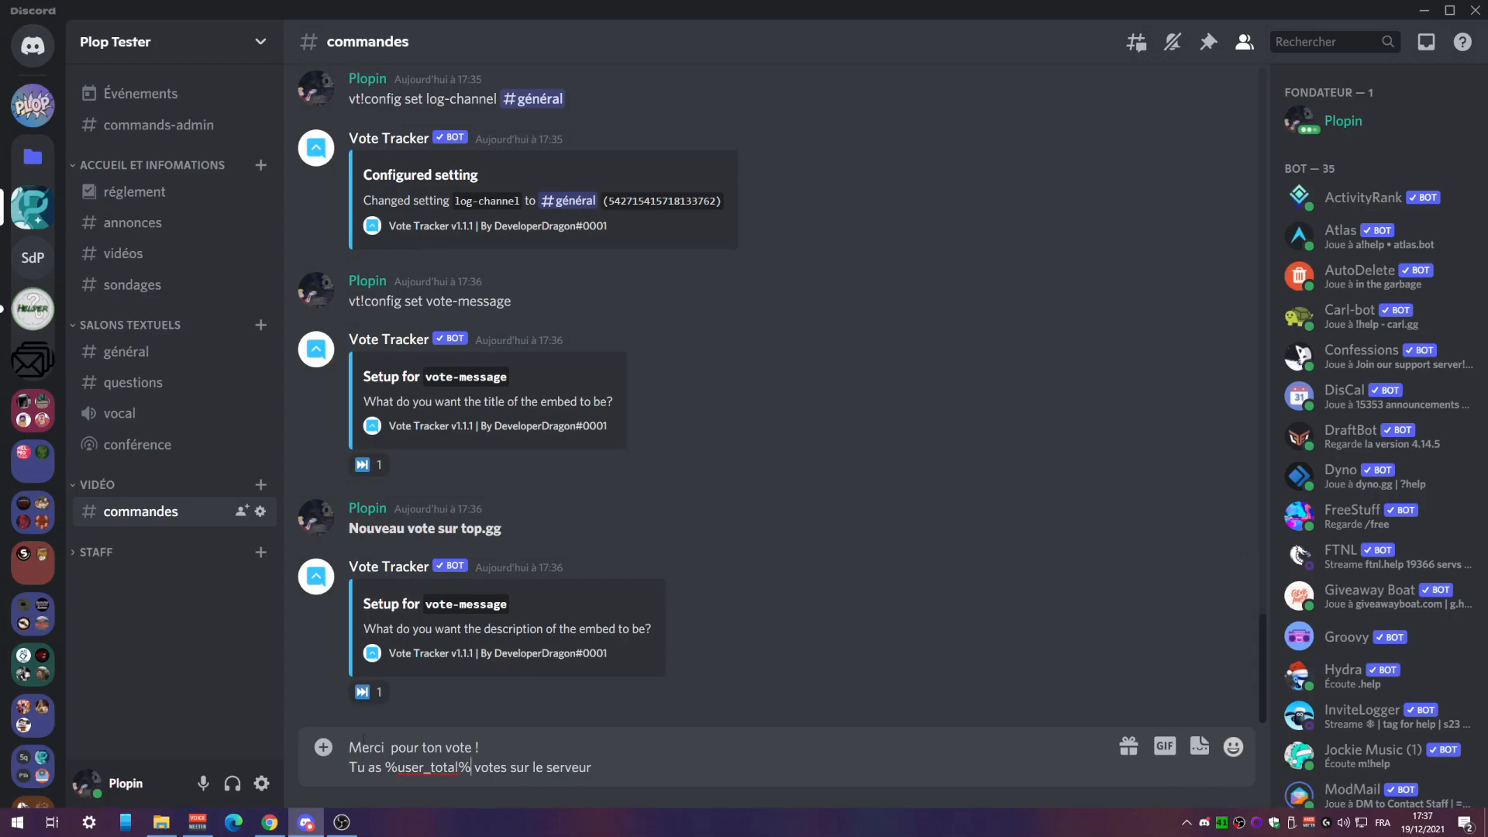
- Copy the %user_mention% placeholder from the Placeholders page
{"action": "left_click", "coordinate": [270, 823]}
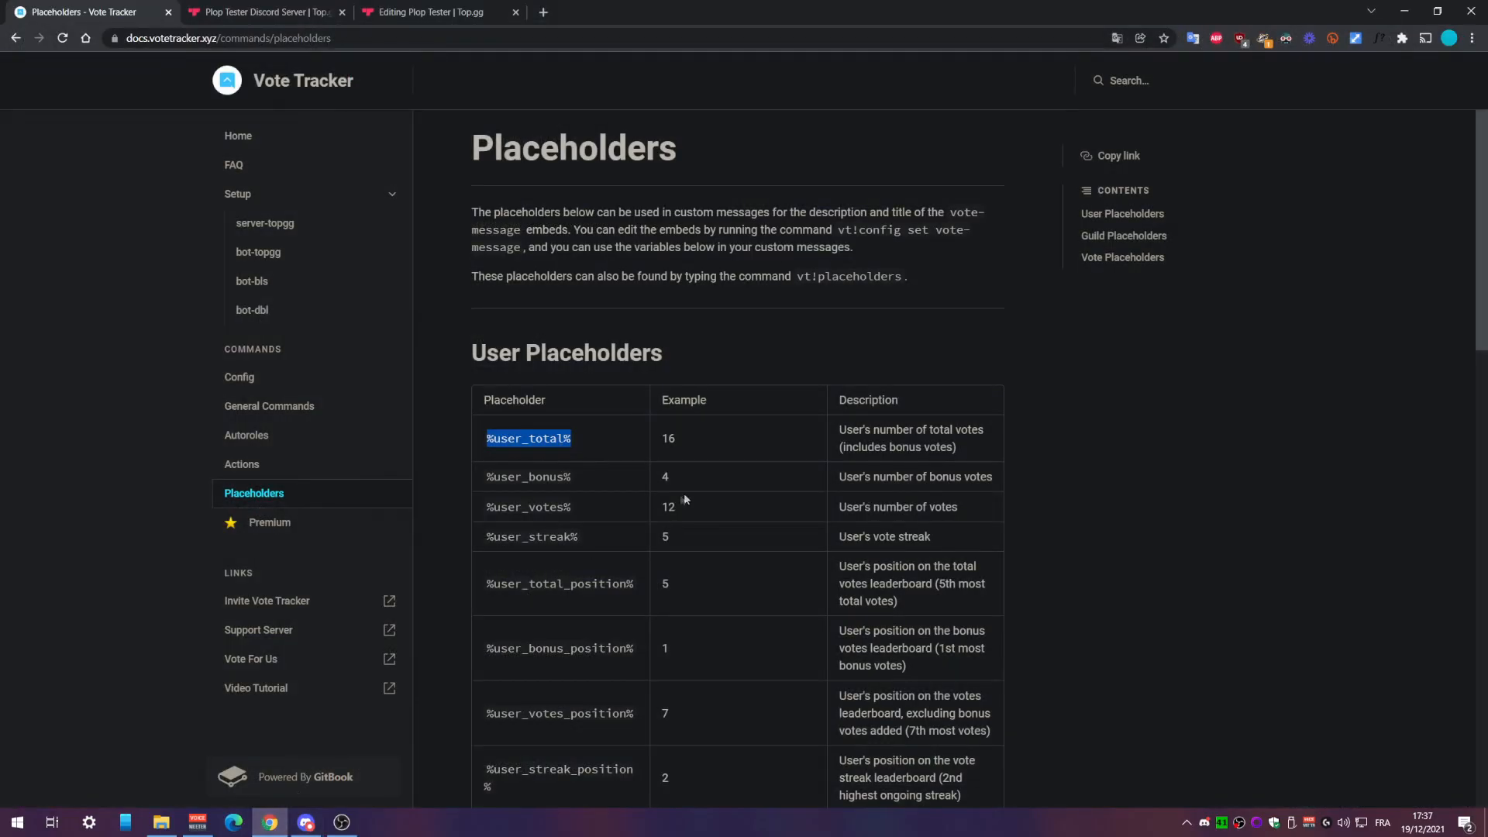
{"action": "scroll", "coordinate": [791, 341], "scroll_direction": "up", "scroll_amount": 1}
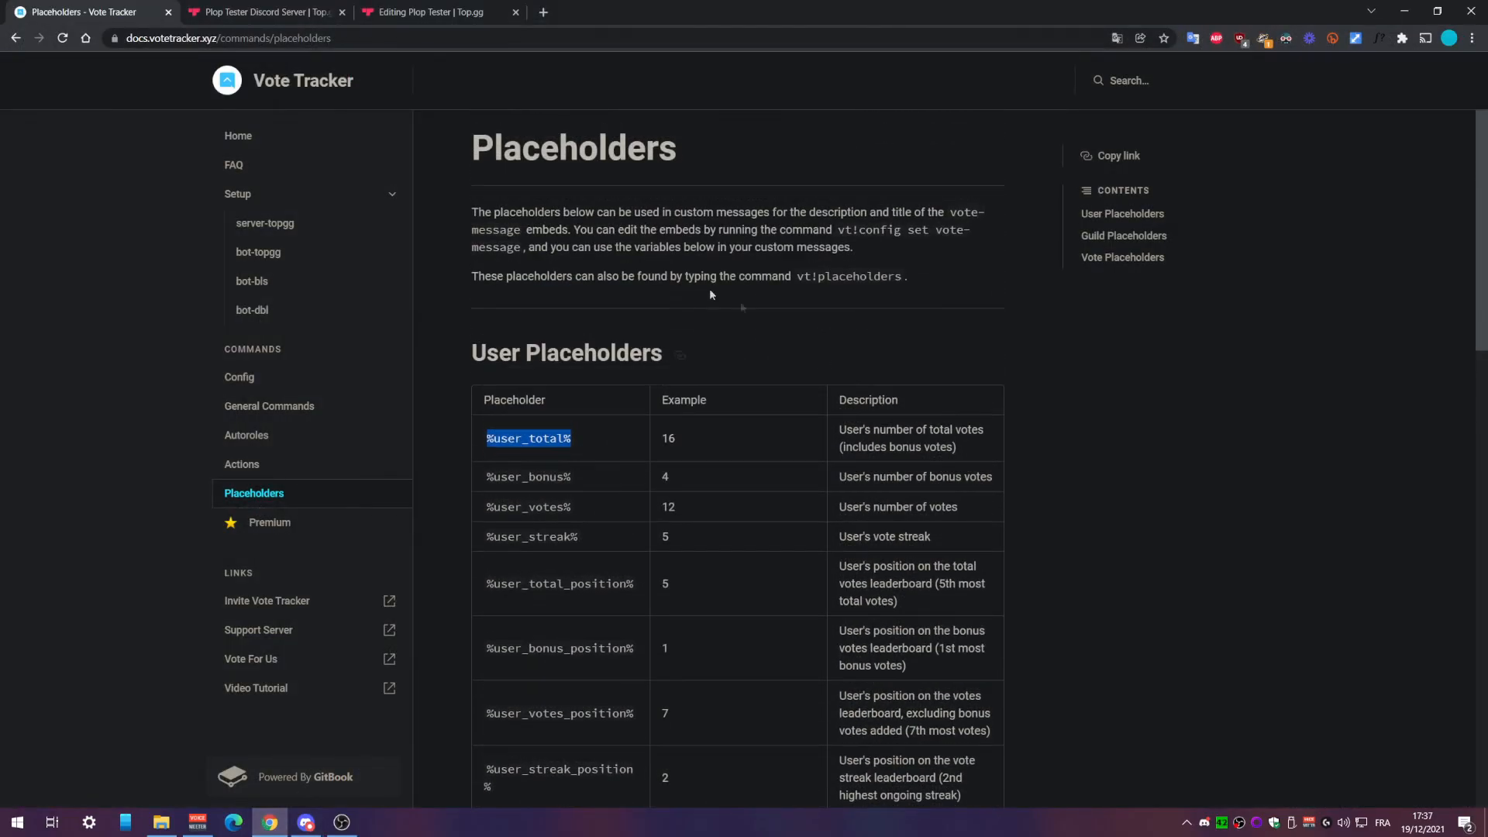
{"action": "left_click", "coordinate": [1117, 38]}
{"action": "left_click", "coordinate": [1054, 65]}
{"action": "scroll", "coordinate": [1008, 512], "scroll_direction": "down", "scroll_amount": 4}
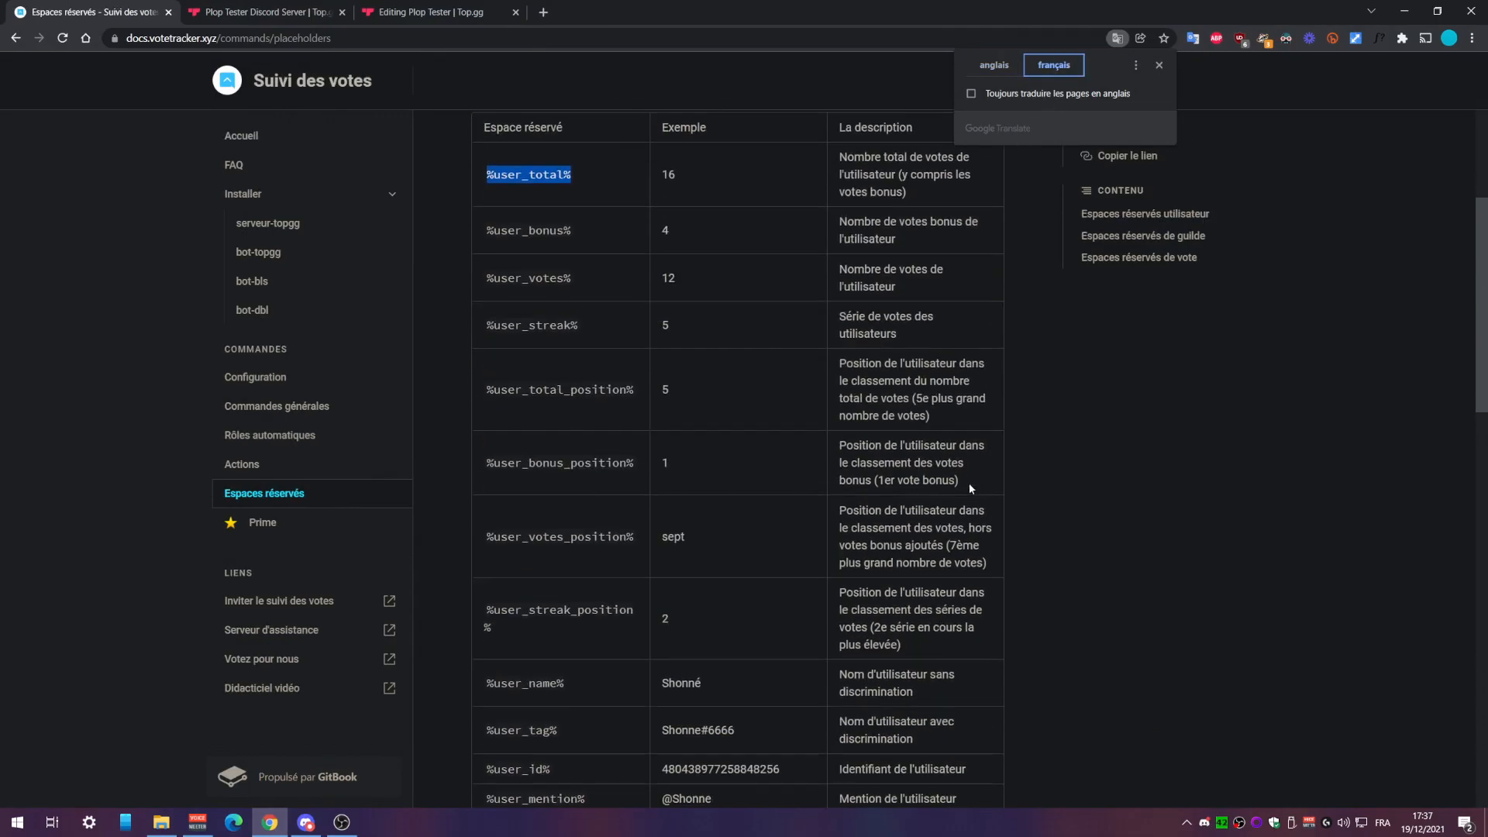
{"action": "left_click", "coordinate": [995, 65]}
{"action": "scroll", "coordinate": [517, 447], "scroll_direction": "down", "scroll_amount": 1}
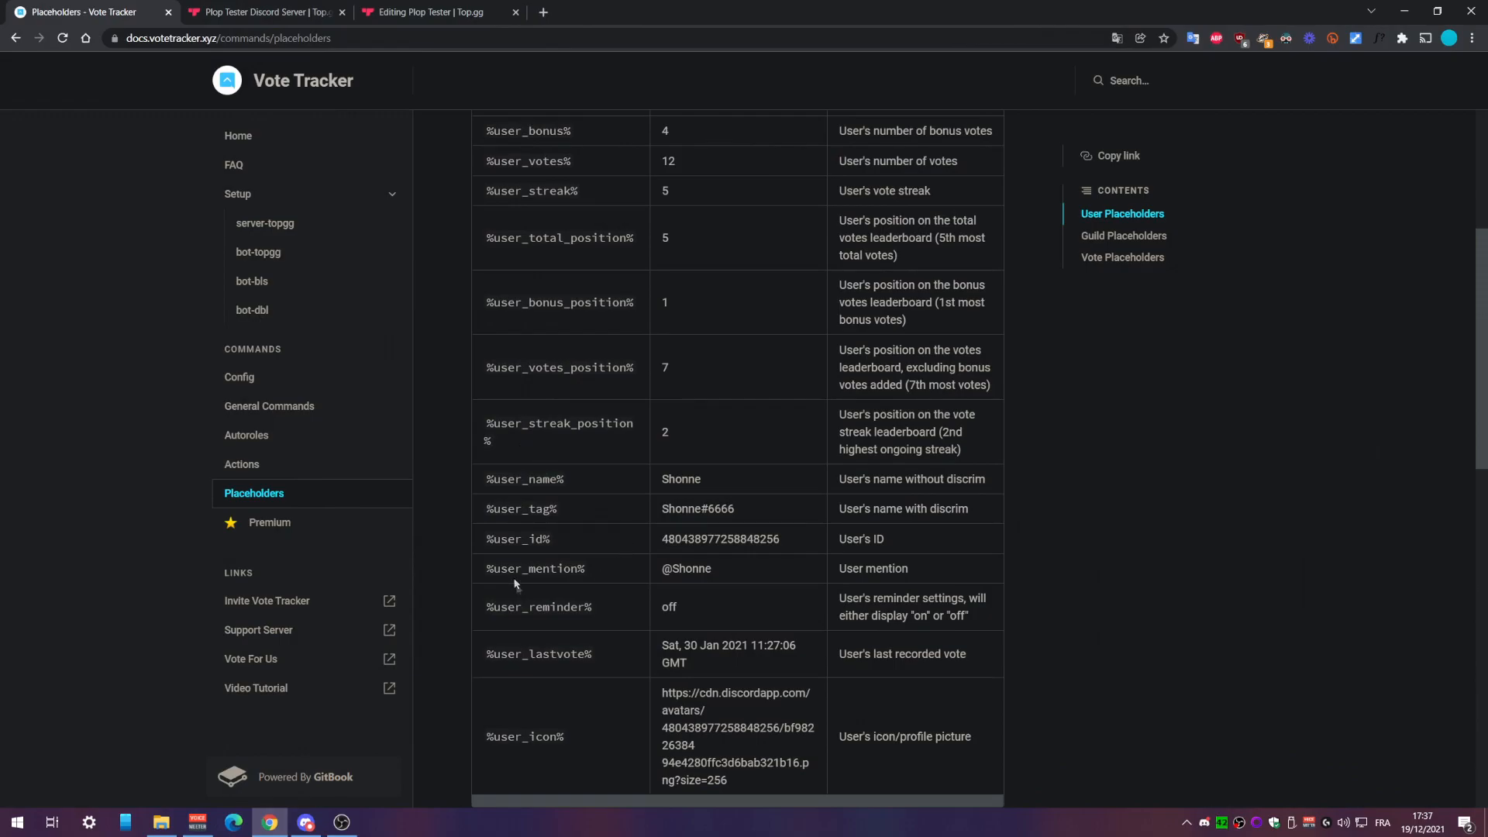
{"action": "left_click_drag", "start_coordinate": [486, 569], "coordinate": [587, 571]}
{"action": "key", "text": "ctrl+c"}
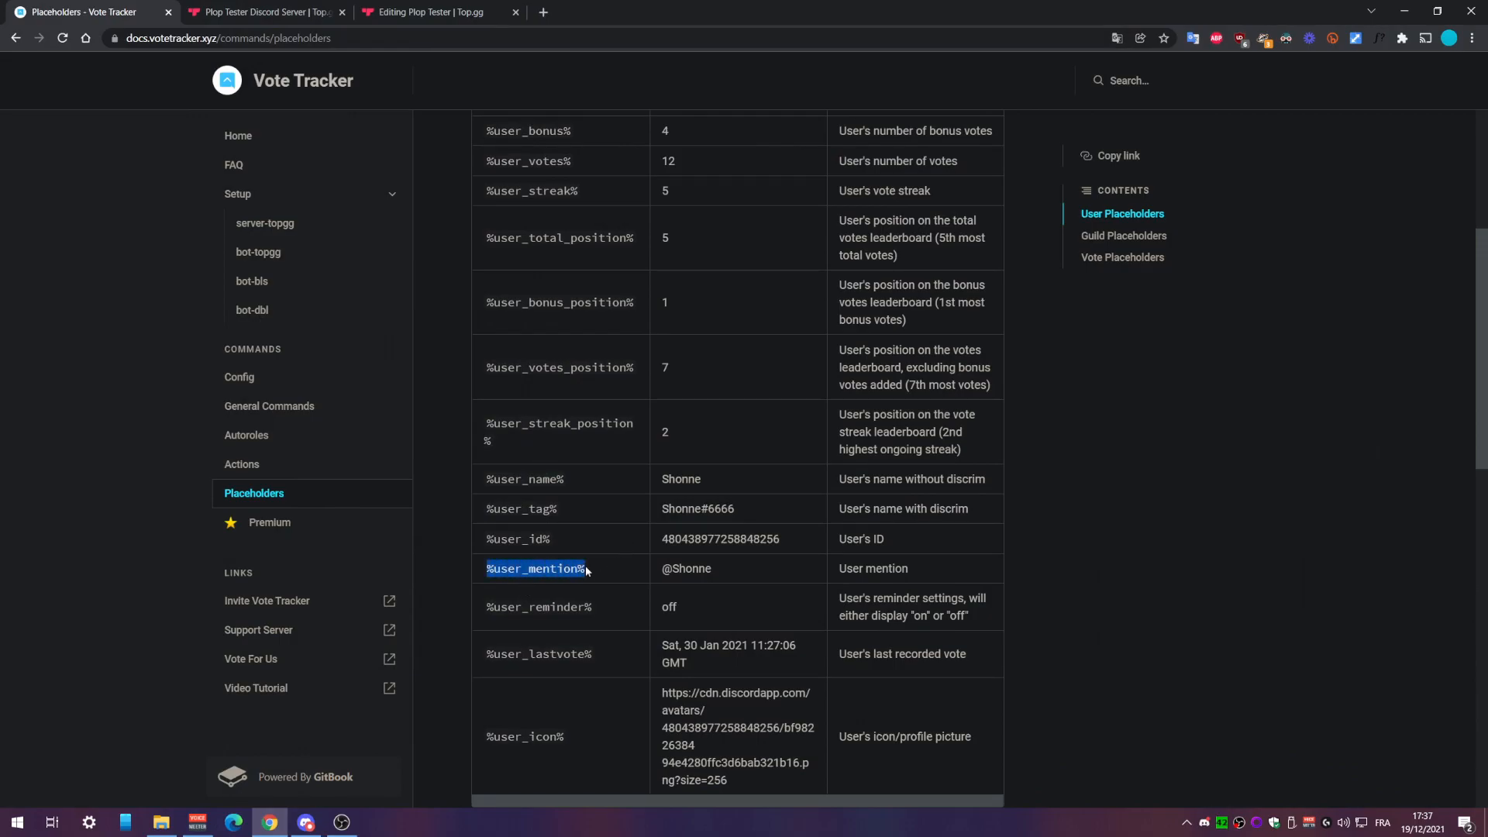
{"action": "triple_click", "coordinate": [748, 571]}
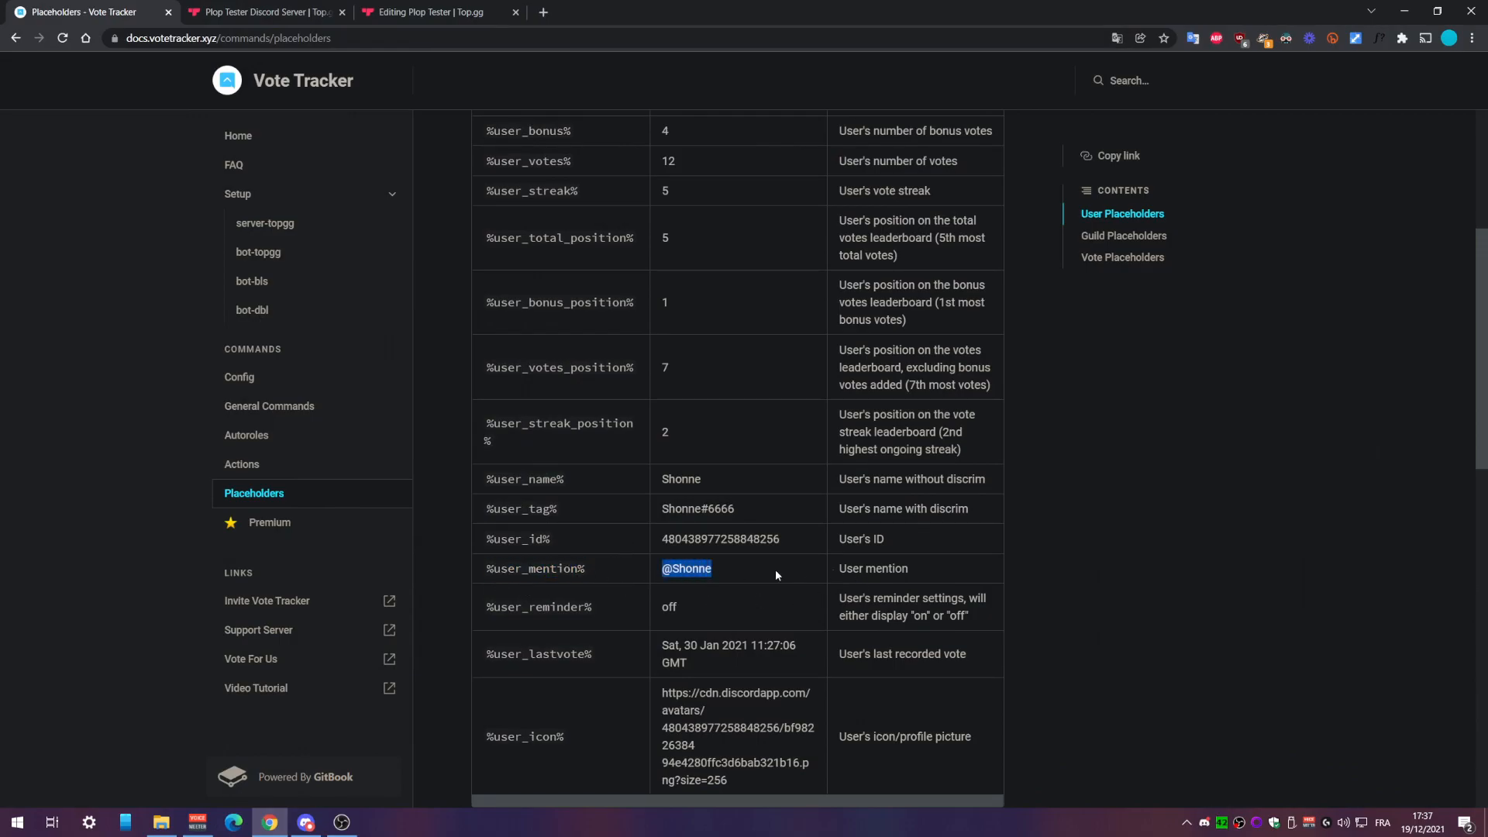
{"action": "left_click", "coordinate": [306, 822]}
- Paste %user_mention% after 'Merci' in the vote description draft
{"action": "key", "text": "ctrl+v"}
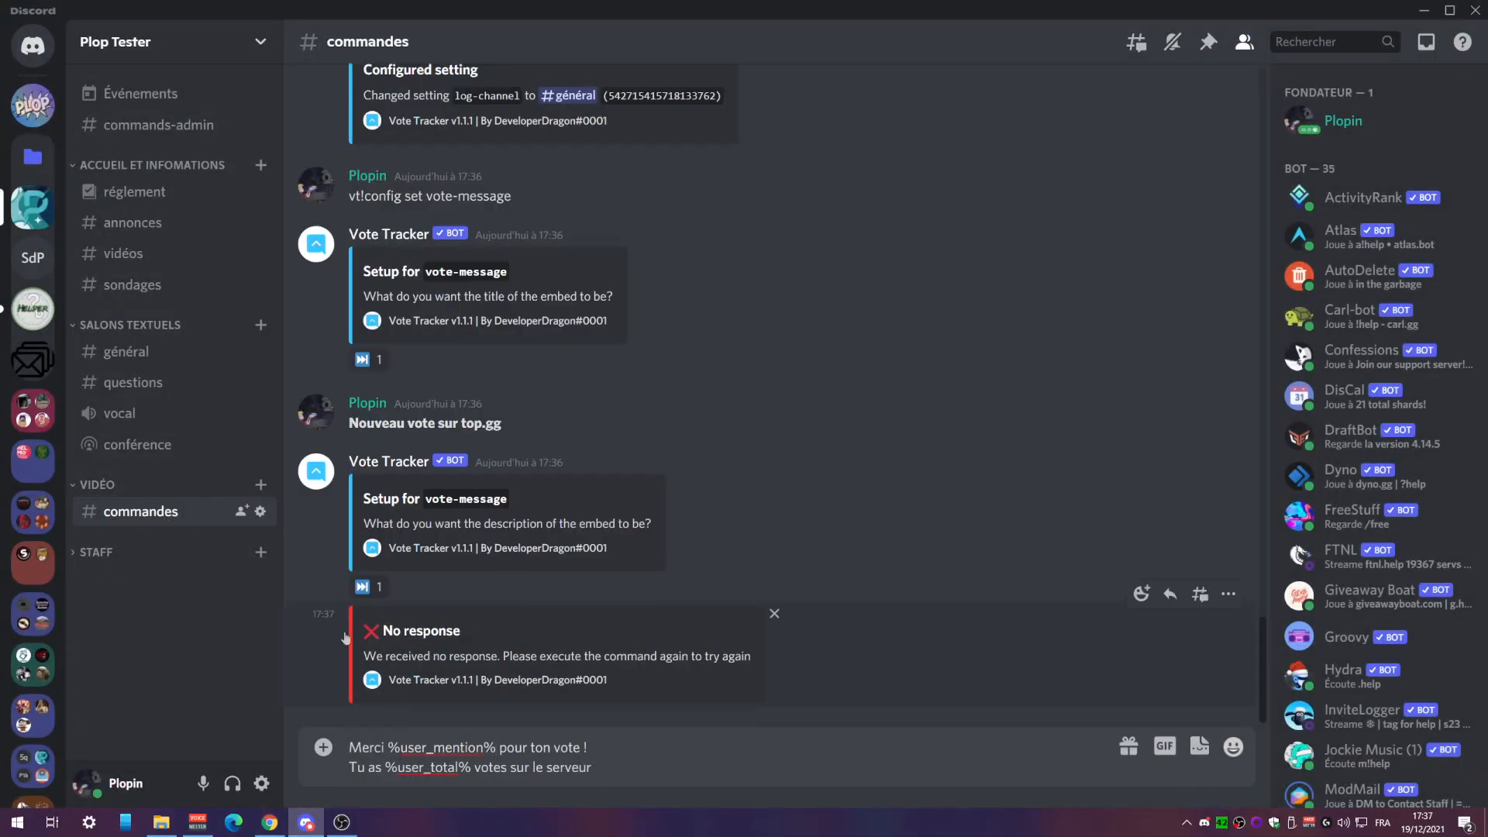
{"action": "key", "text": "ctrl+a"}
{"action": "left_click", "coordinate": [628, 754]}
{"action": "key", "text": "ctrl+a"}
{"action": "left_click", "coordinate": [660, 759]}
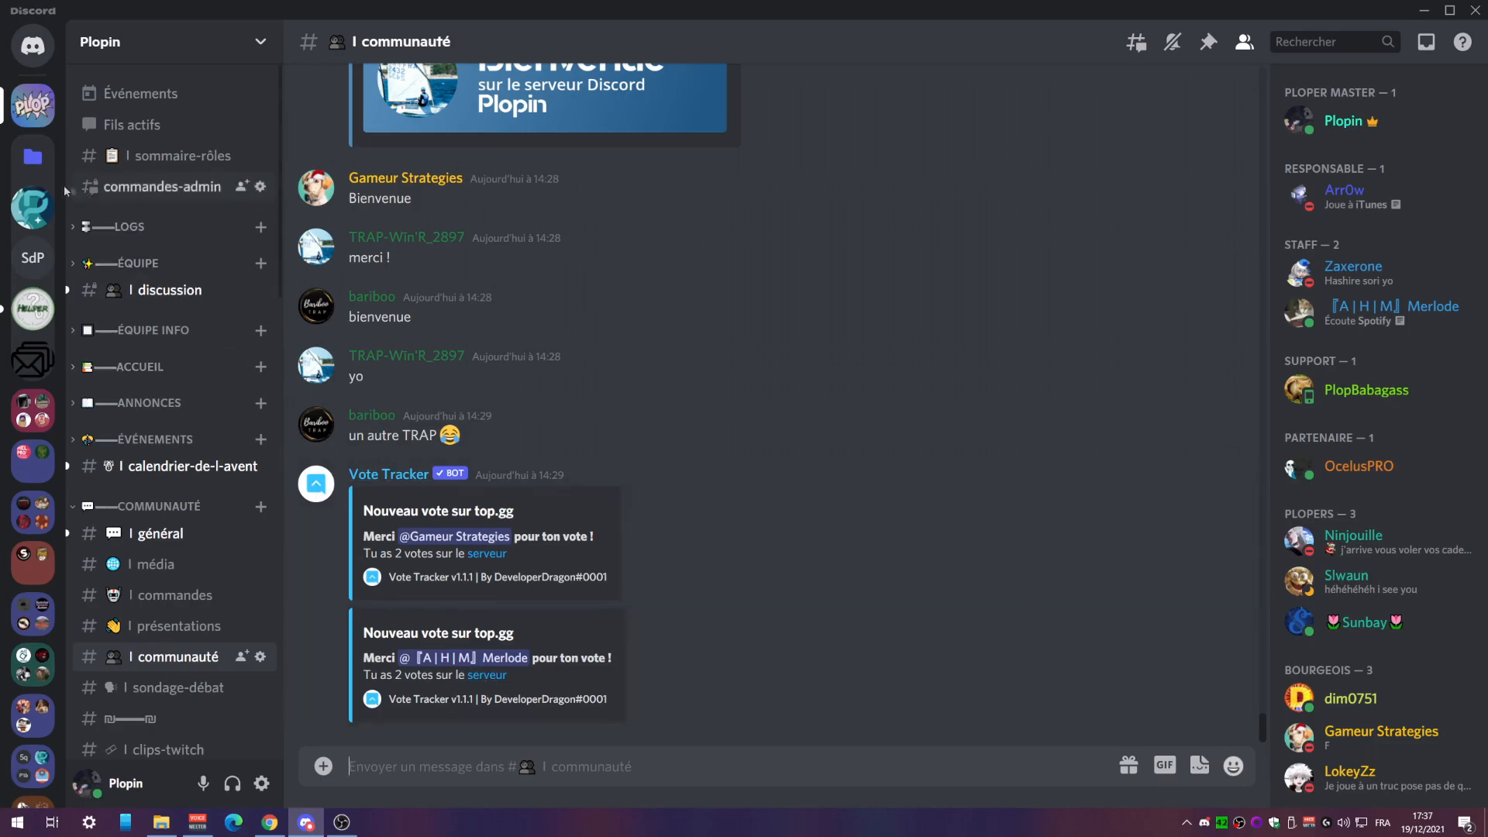
- Type '[' before 'serveur' in the draft to begin a link
{"action": "left_click", "coordinate": [24, 222]}
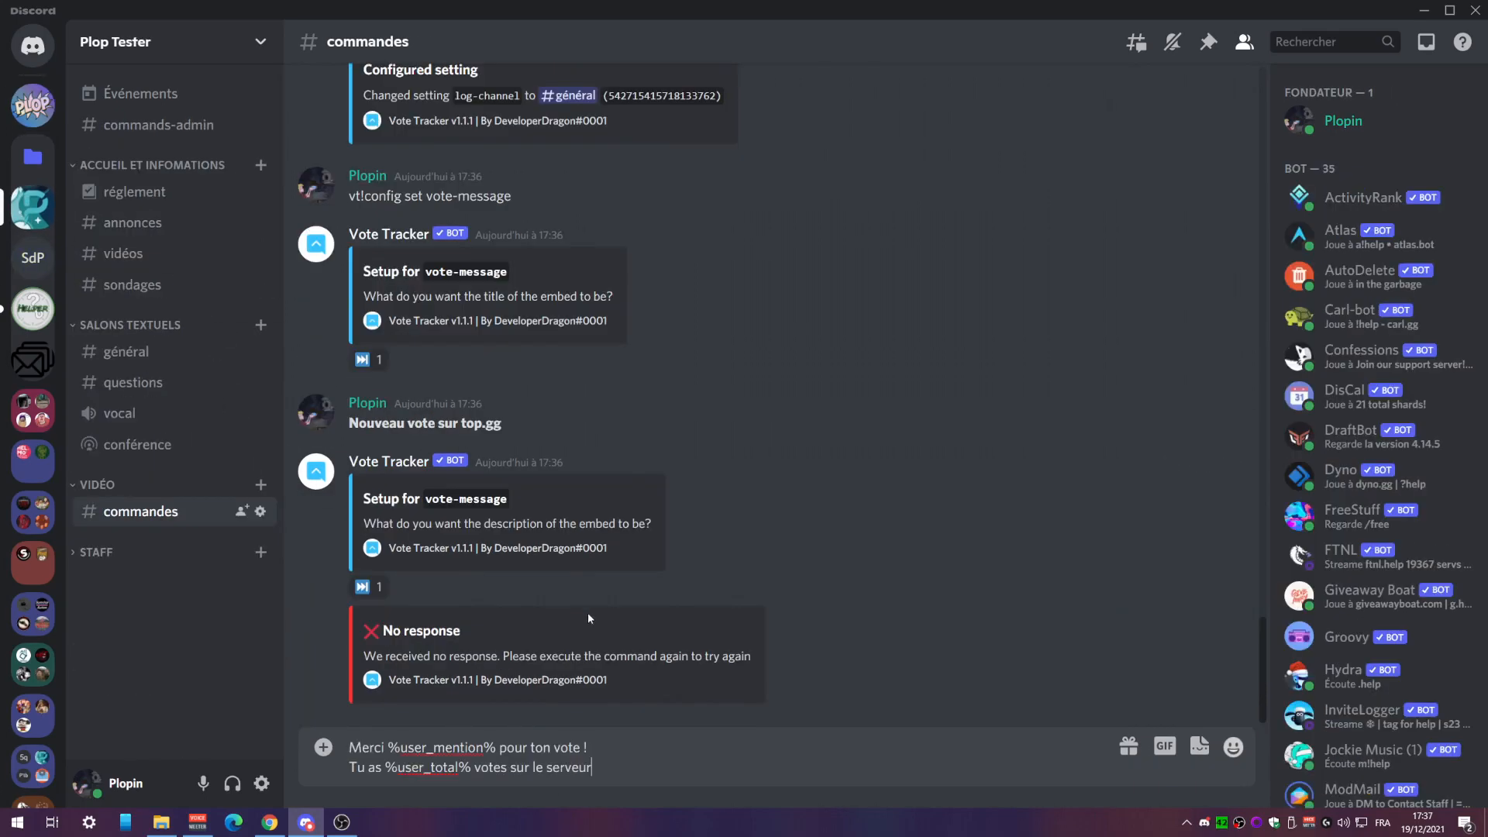
{"action": "left_click", "coordinate": [606, 767]}
{"action": "type", "text": "["}
{"action": "left_click", "coordinate": [271, 821]}
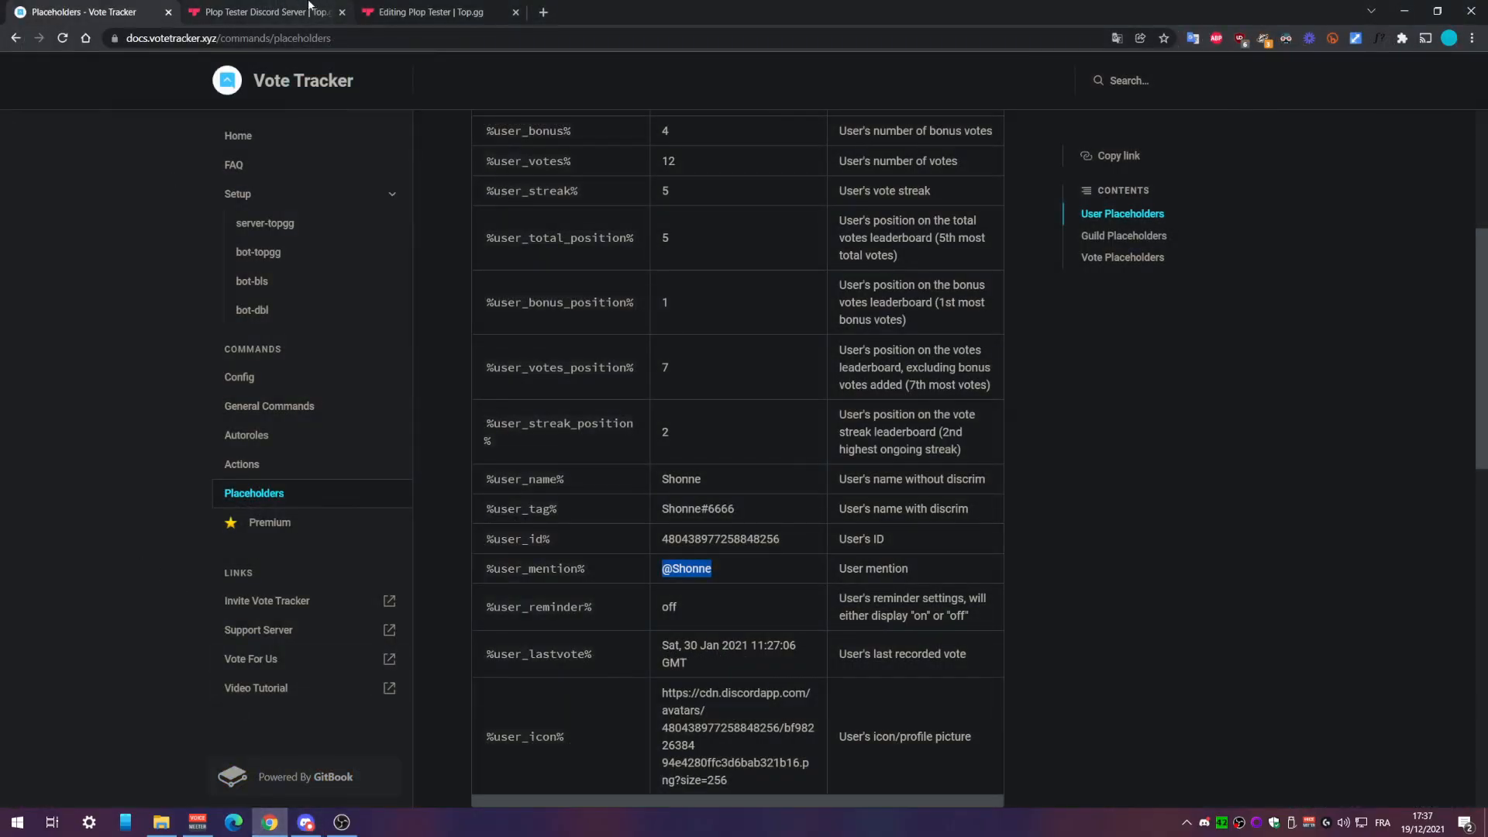
- Copy Plop Tester's top.gg server address and paste it as the [serveur] link target
{"action": "left_click", "coordinate": [380, 7]}
{"action": "left_click", "coordinate": [328, 6]}
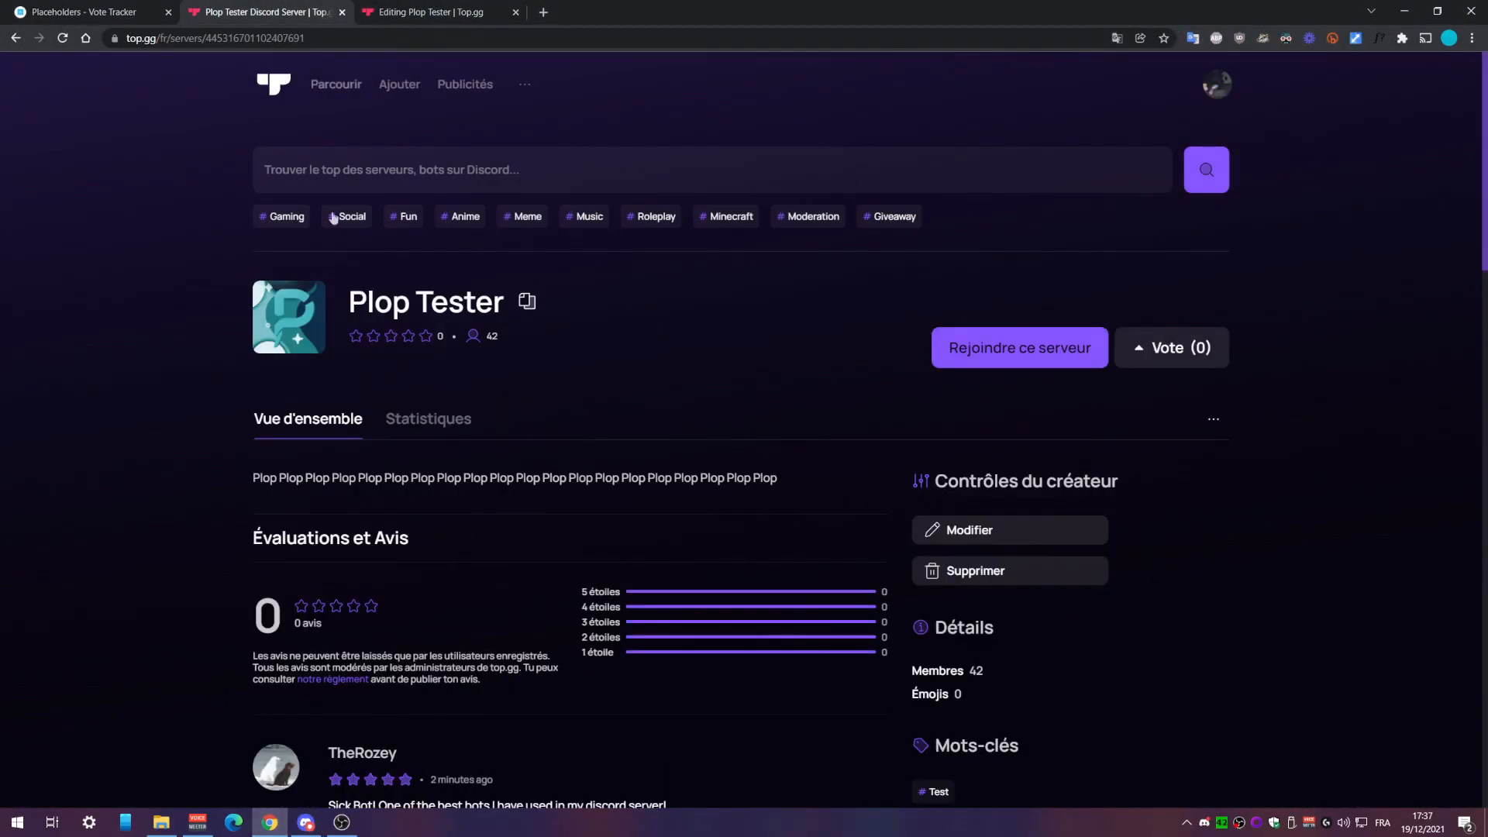
{"action": "left_click", "coordinate": [307, 37]}
{"action": "key", "text": "ctrl+c"}
{"action": "left_click", "coordinate": [306, 822]}
{"action": "key", "text": "ctrl+v"}
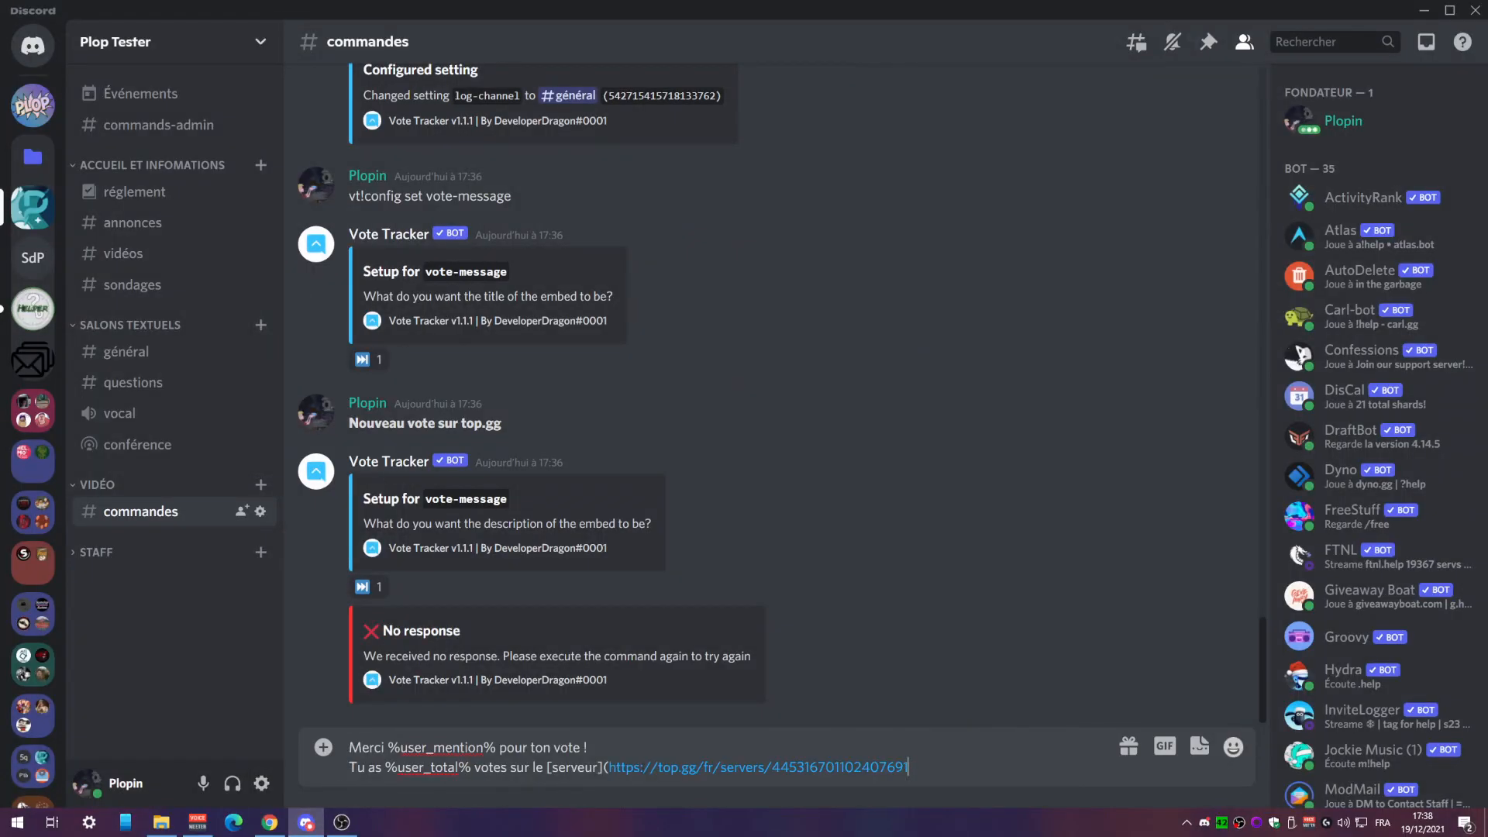
- Clear the draft and send the vote description to the vt!config set vote-message setup
{"action": "key", "text": "ctrl+a"}
{"action": "key", "text": "ctrl+c"}
{"action": "left_click", "coordinate": [950, 763]}
{"action": "key", "text": "ctrl+a"}
{"action": "key", "text": "BackSpace"}
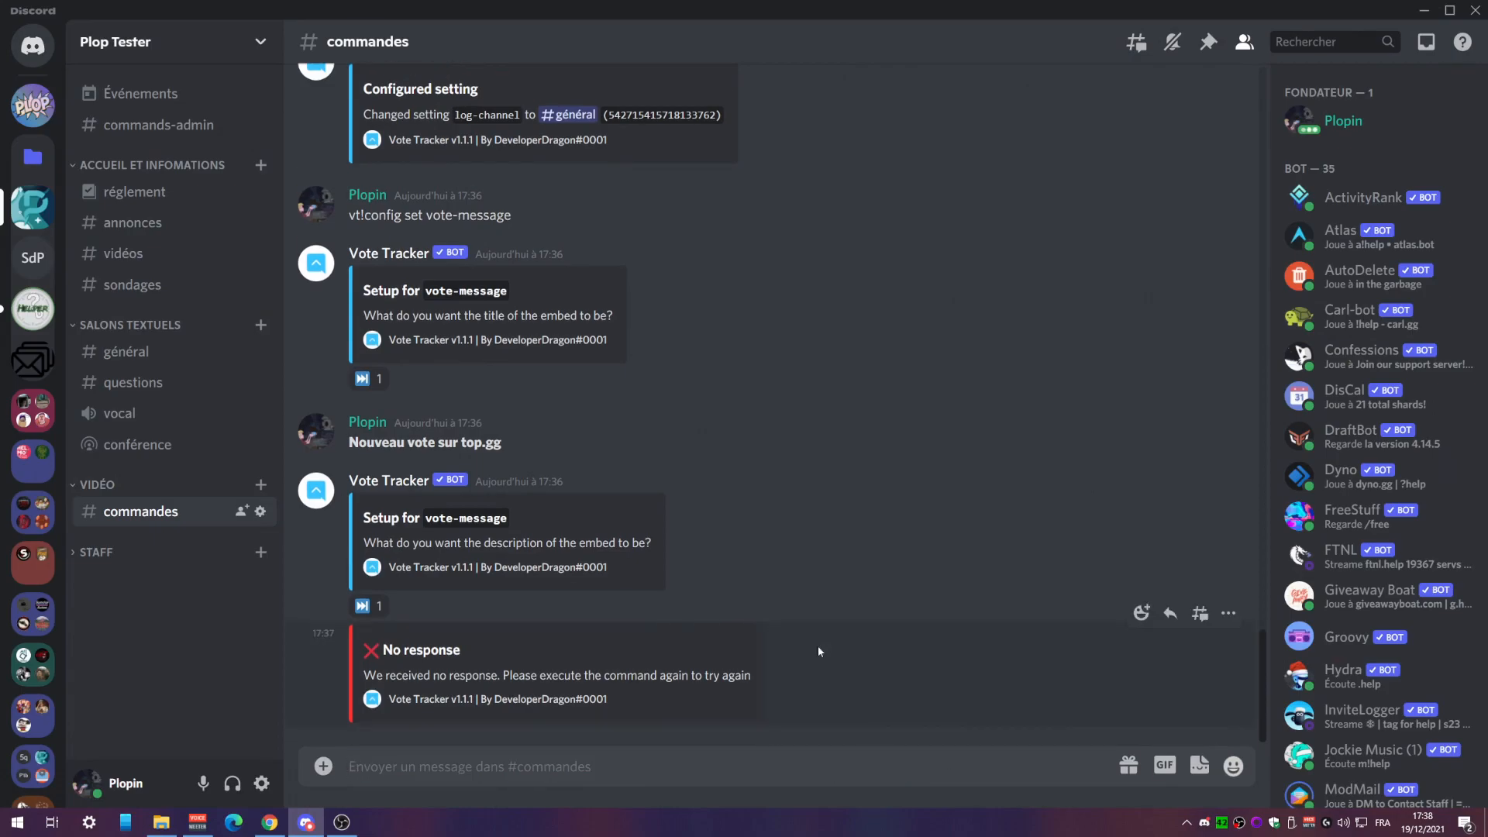
{"action": "left_click_drag", "start_coordinate": [349, 218], "coordinate": [515, 224]}
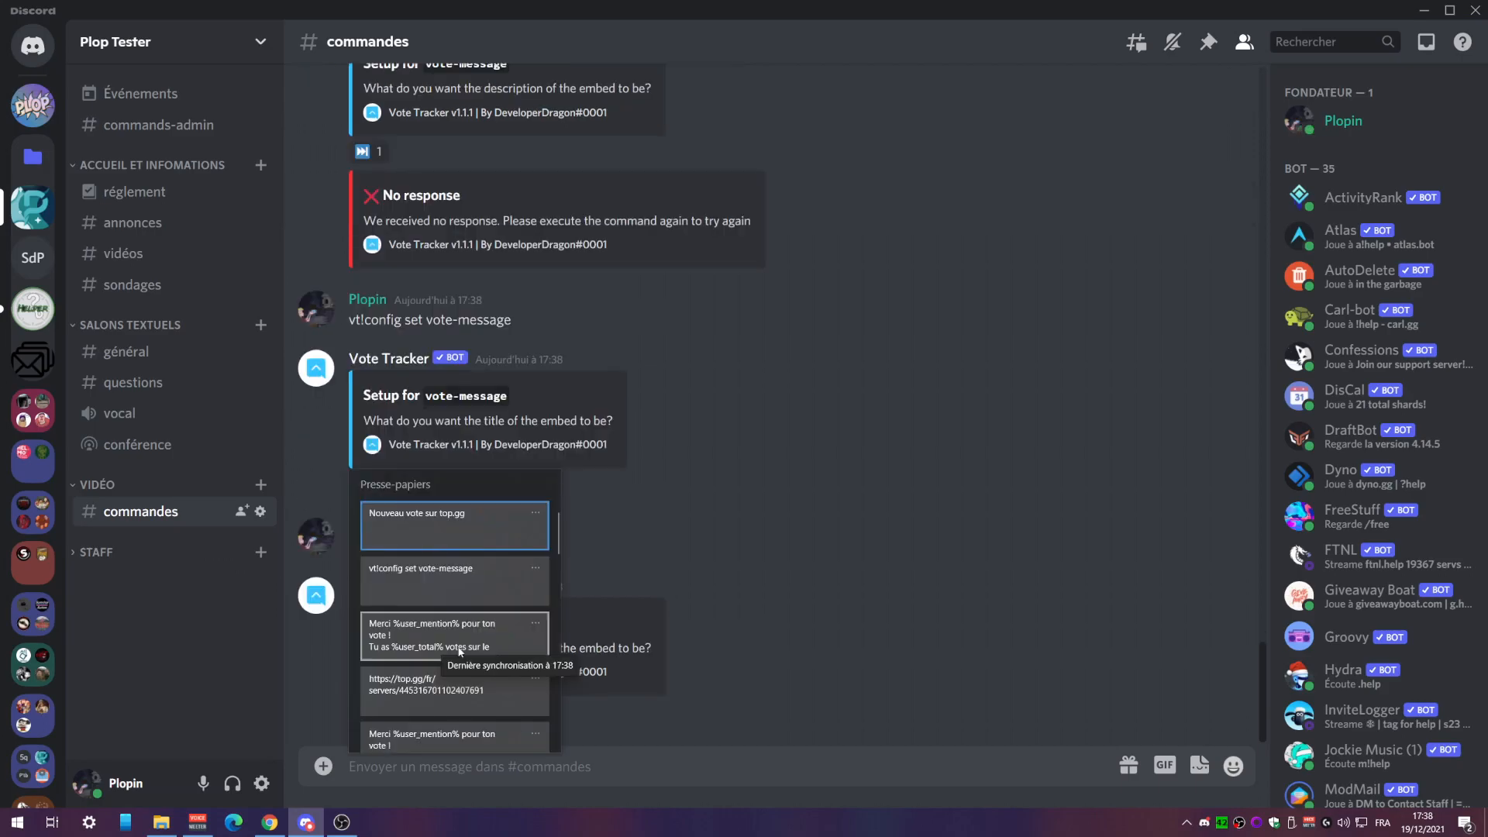
{"action": "left_click", "coordinate": [453, 647]}
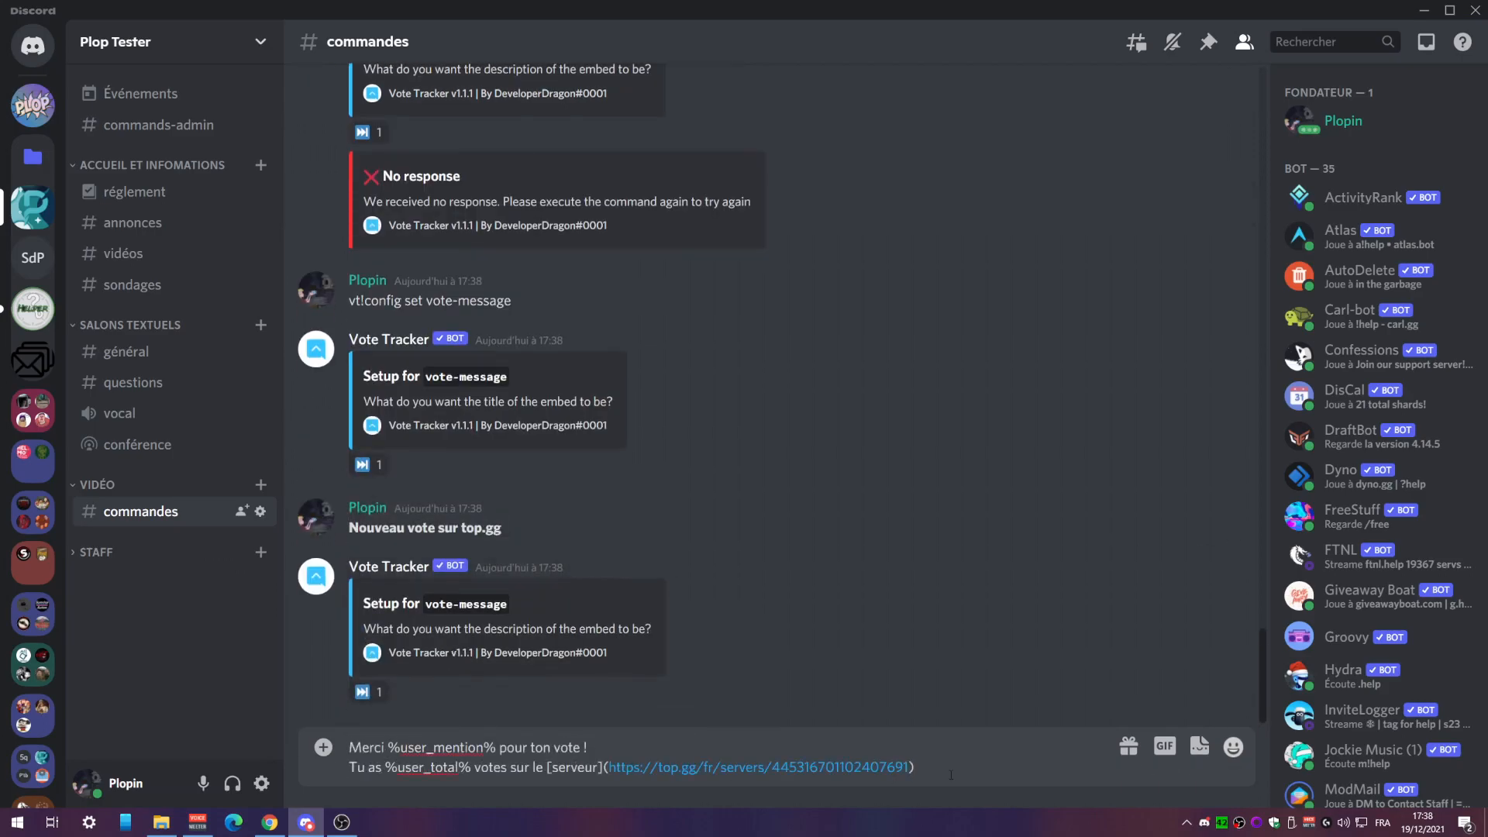
{"action": "key", "text": "Return"}
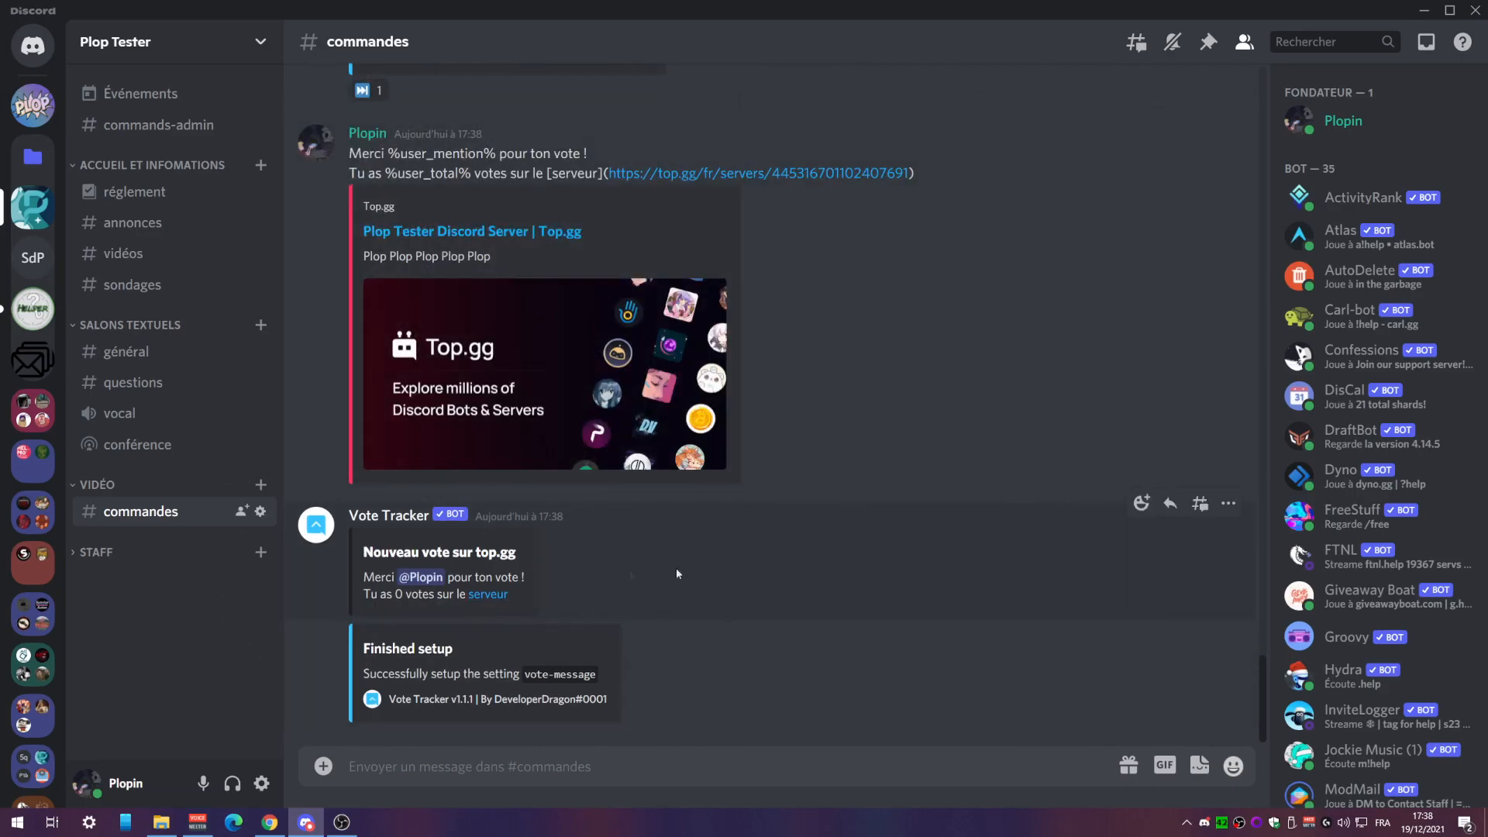
- Open the 'serveur' link in the sample vote message
{"action": "left_click_drag", "start_coordinate": [362, 552], "coordinate": [546, 556]}
{"action": "left_click", "coordinate": [542, 558]}
{"action": "left_click", "coordinate": [493, 597]}
- Confirm the 'serveur' link opens Plop Tester's top.gg page, and close that tab
{"action": "left_click", "coordinate": [844, 469]}
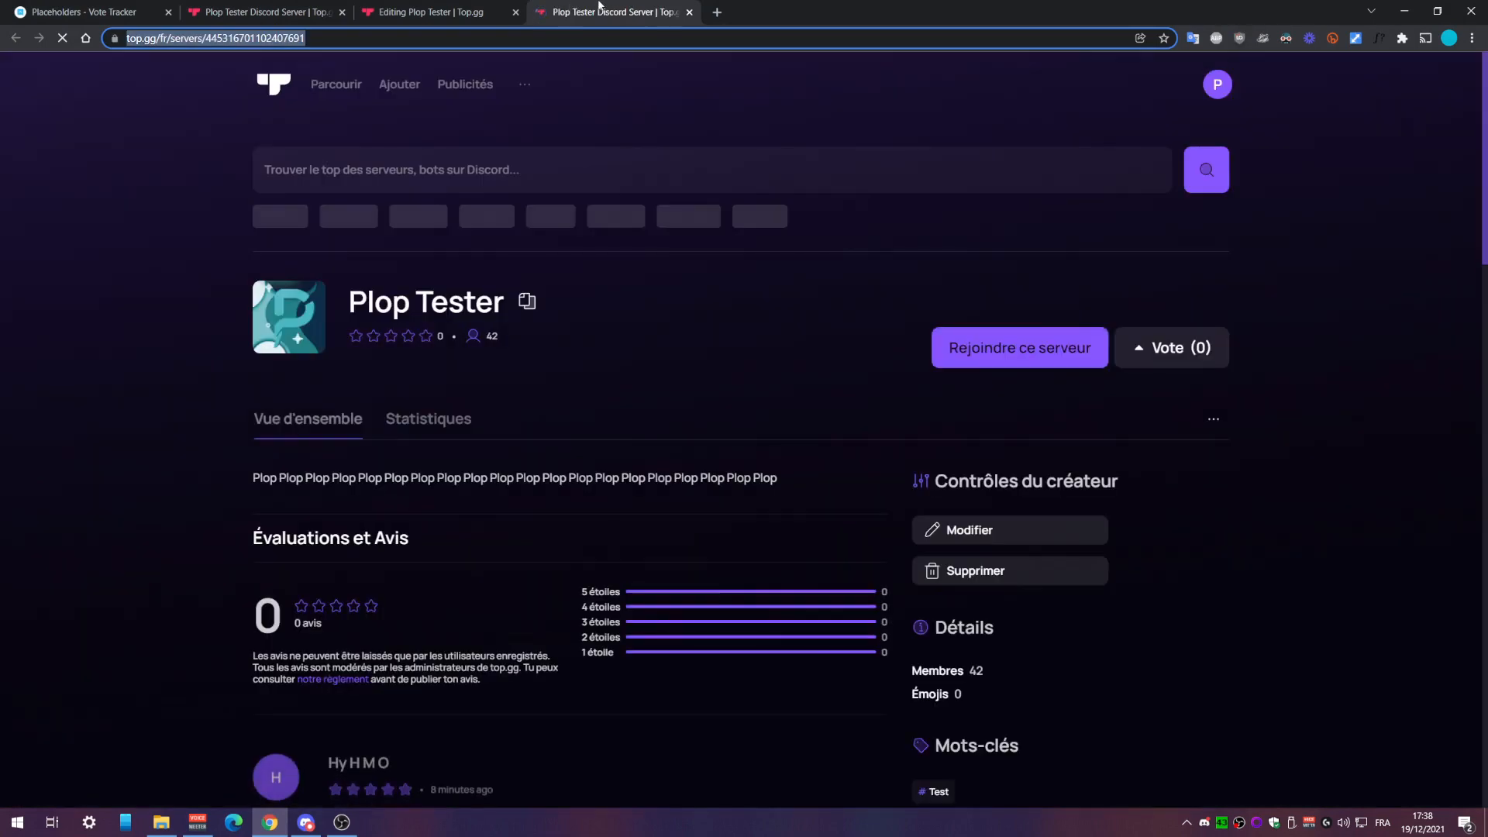
{"action": "key", "text": "ctrl+w"}
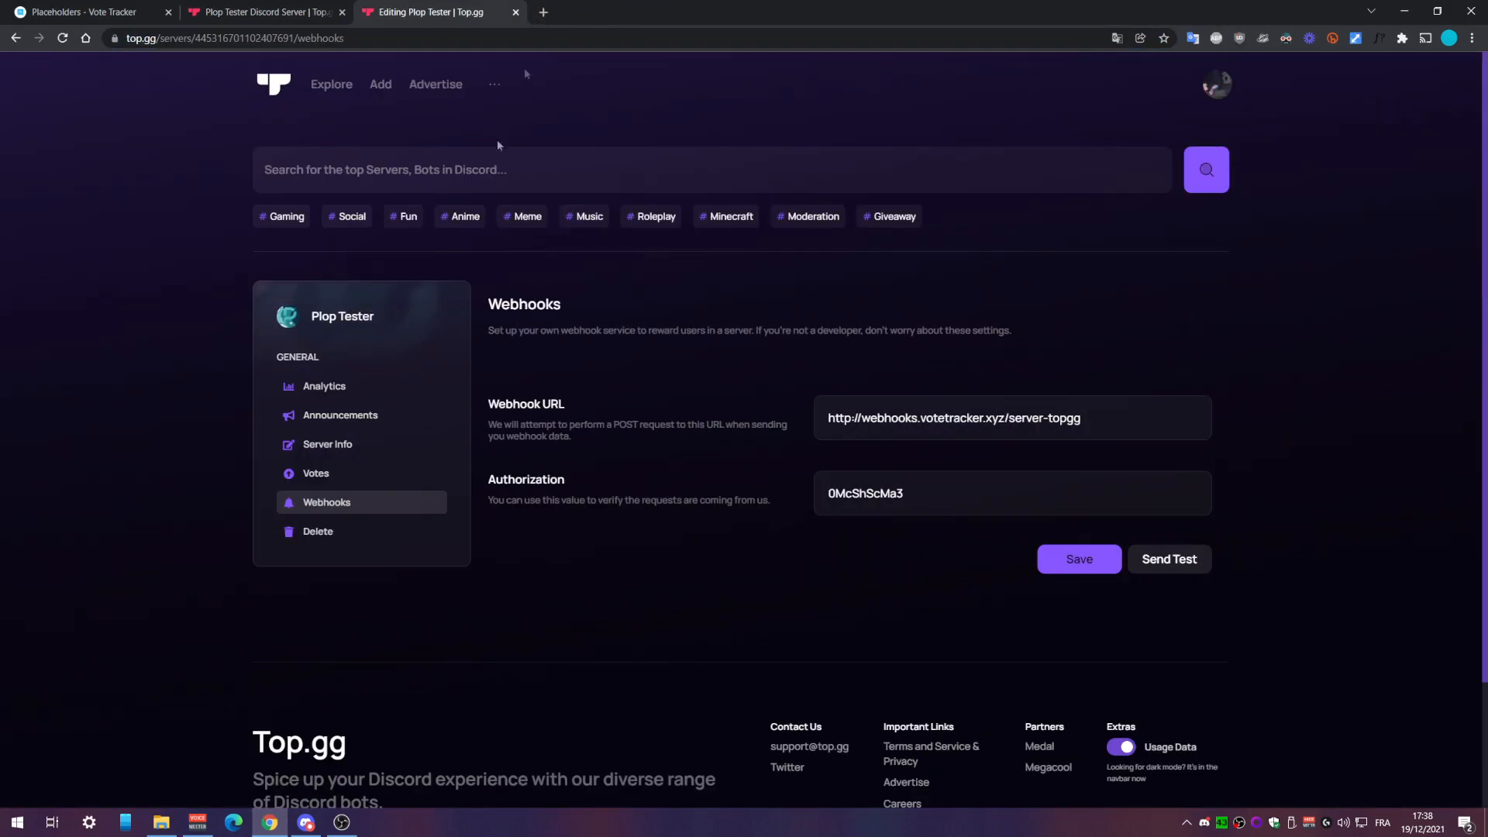
{"action": "left_click", "coordinate": [314, 830]}
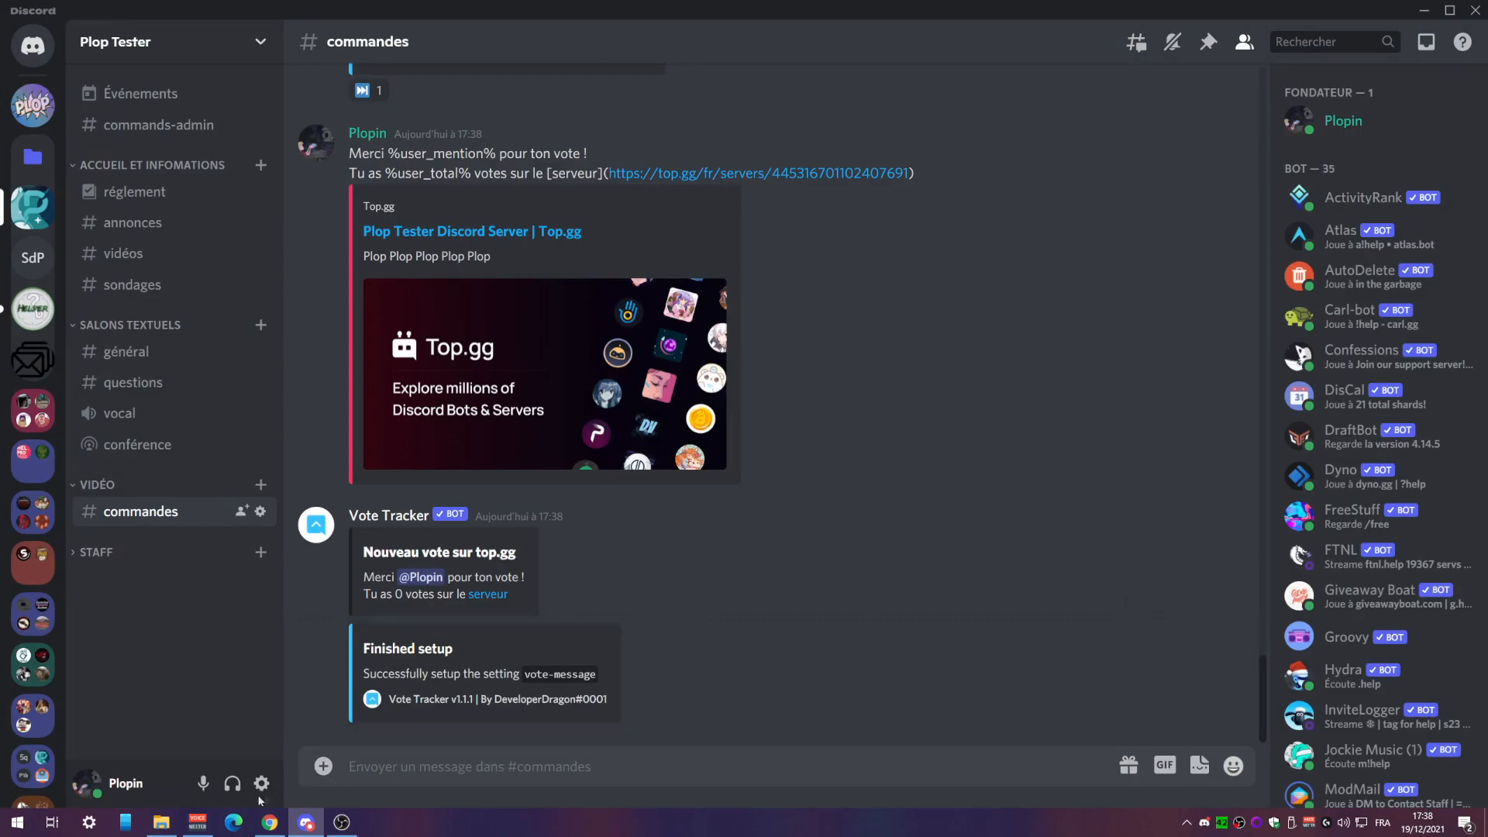
- Open Plop Tester's Top.gg vote page and let the pre-vote ad start
{"action": "left_click", "coordinate": [273, 823]}
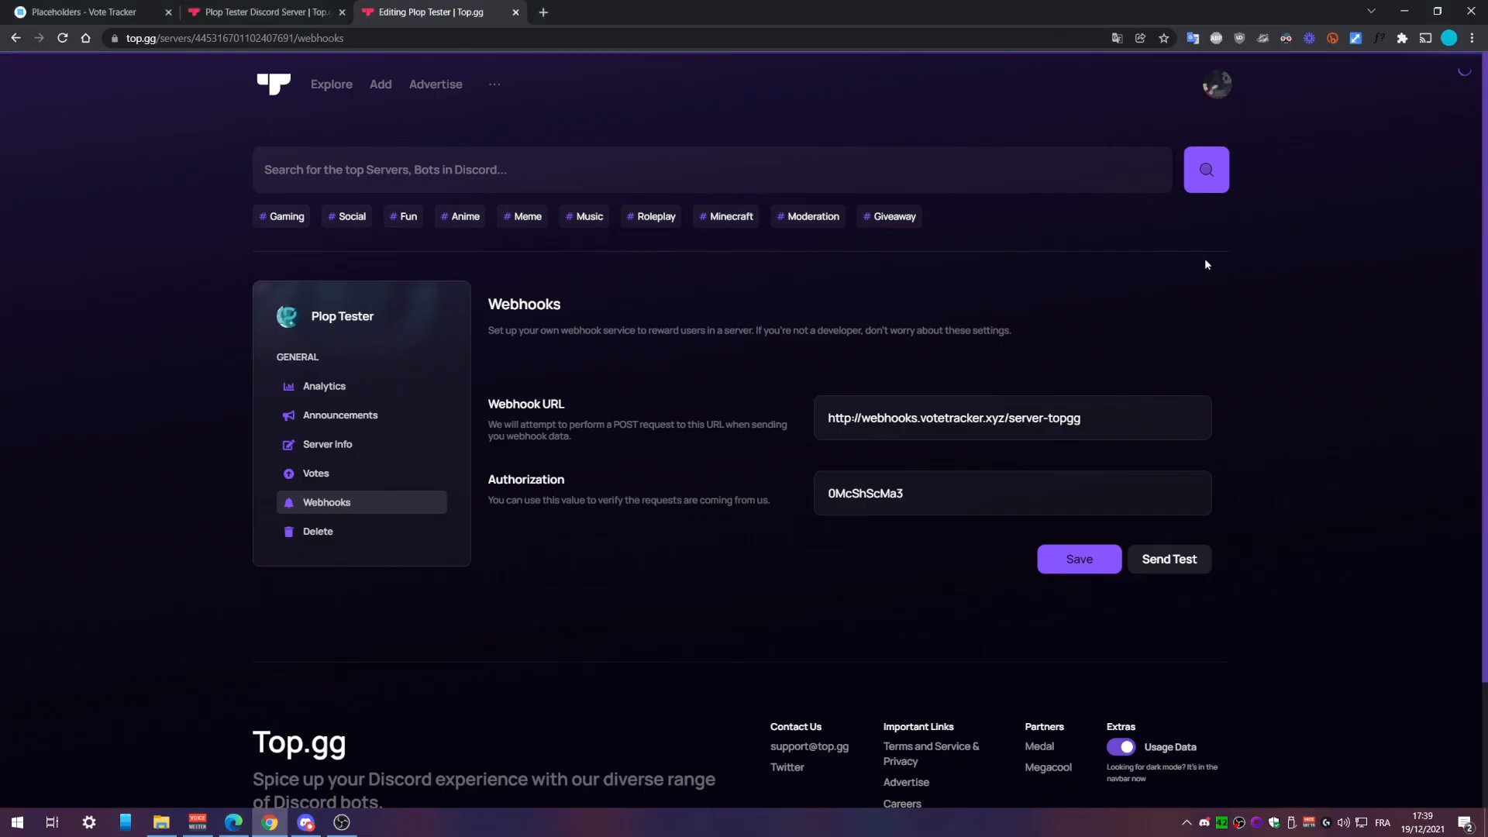
{"action": "left_click", "coordinate": [286, 8]}
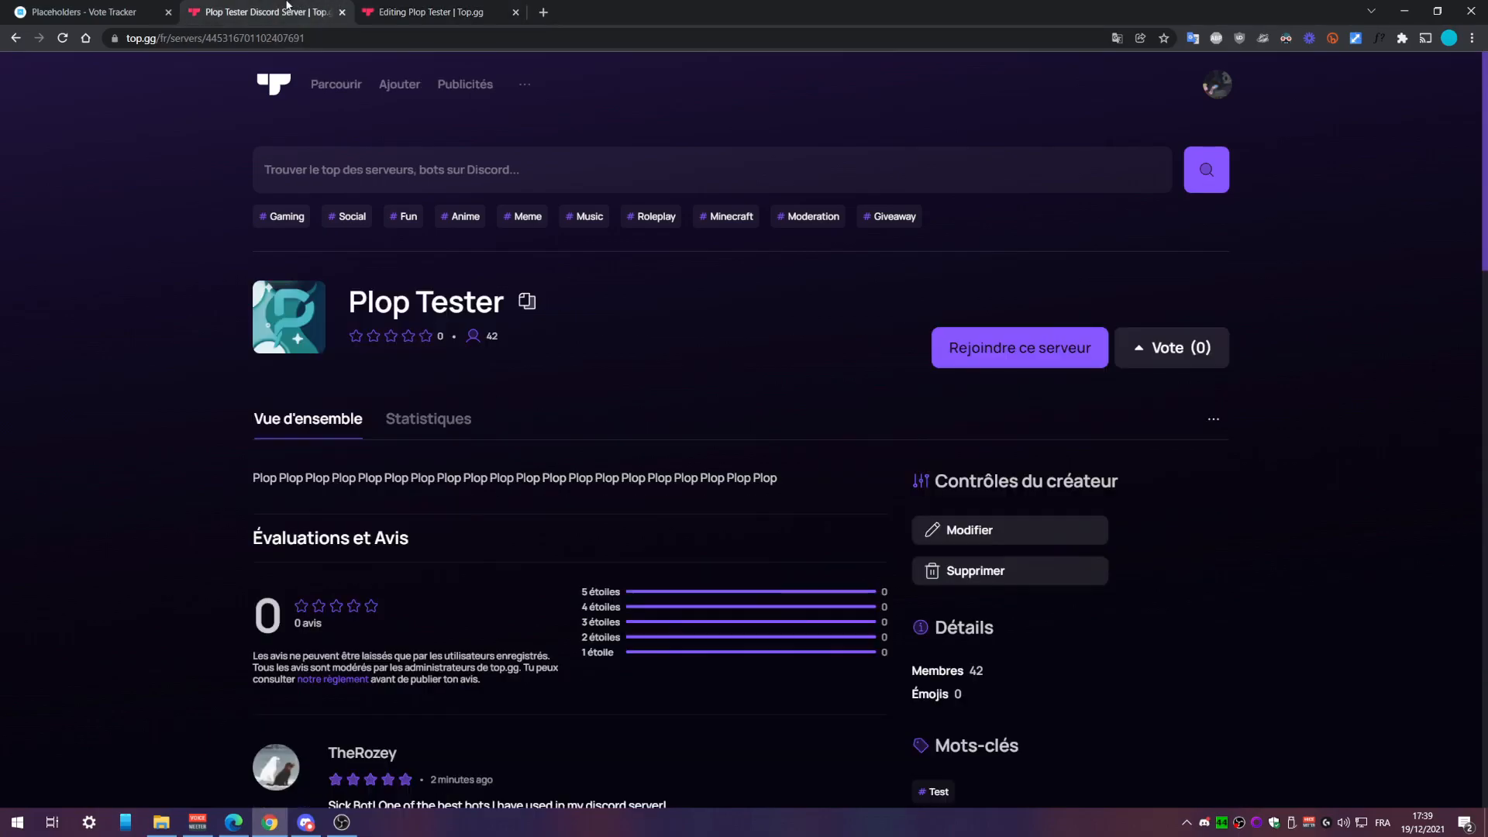
{"action": "left_click", "coordinate": [1170, 349]}
{"action": "left_click_drag", "start_coordinate": [405, 377], "coordinate": [728, 487]}
{"action": "left_click", "coordinate": [15, 38]}
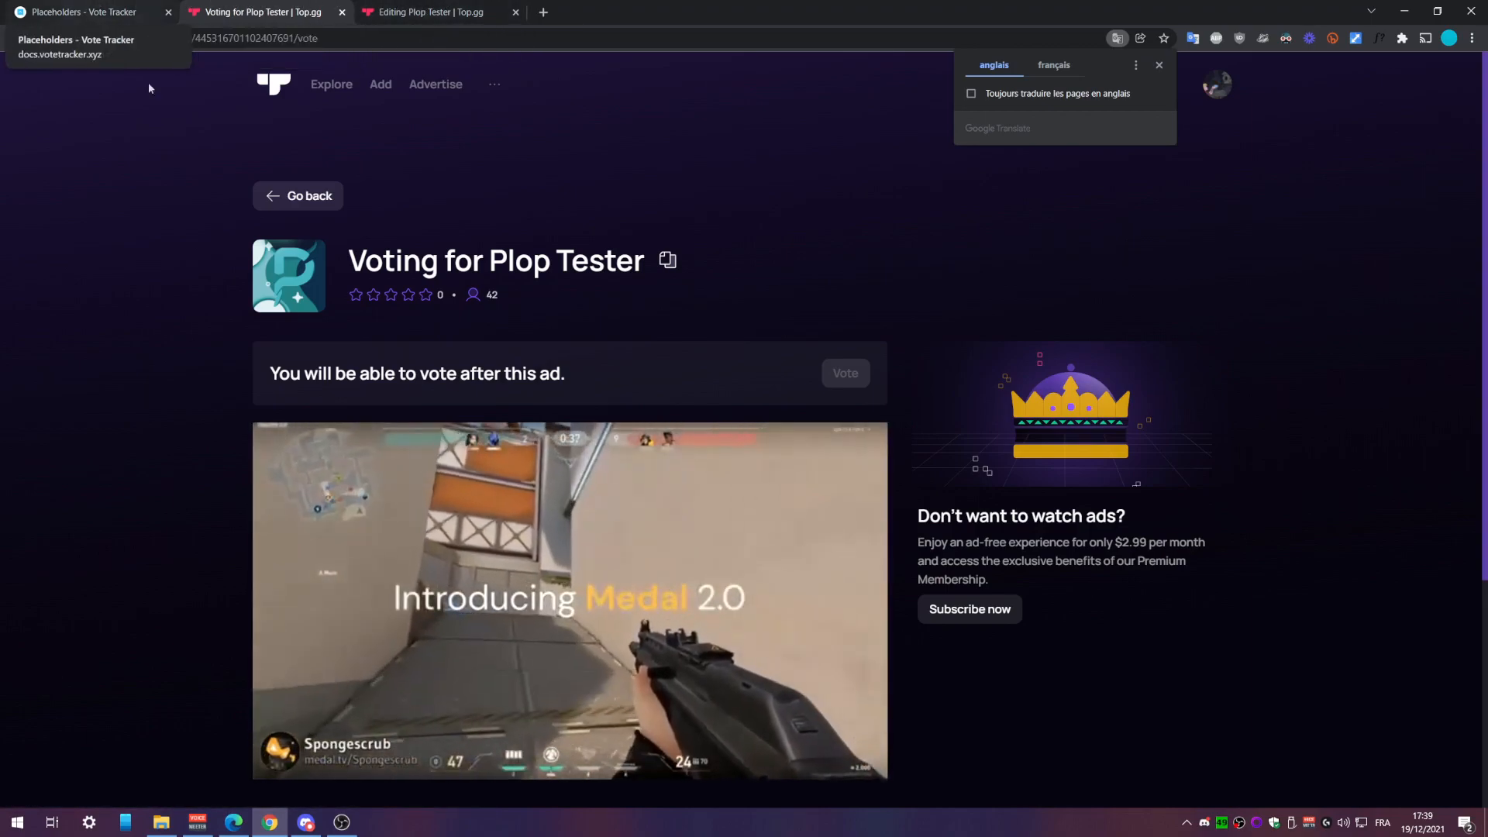
{"action": "left_click", "coordinate": [306, 823]}
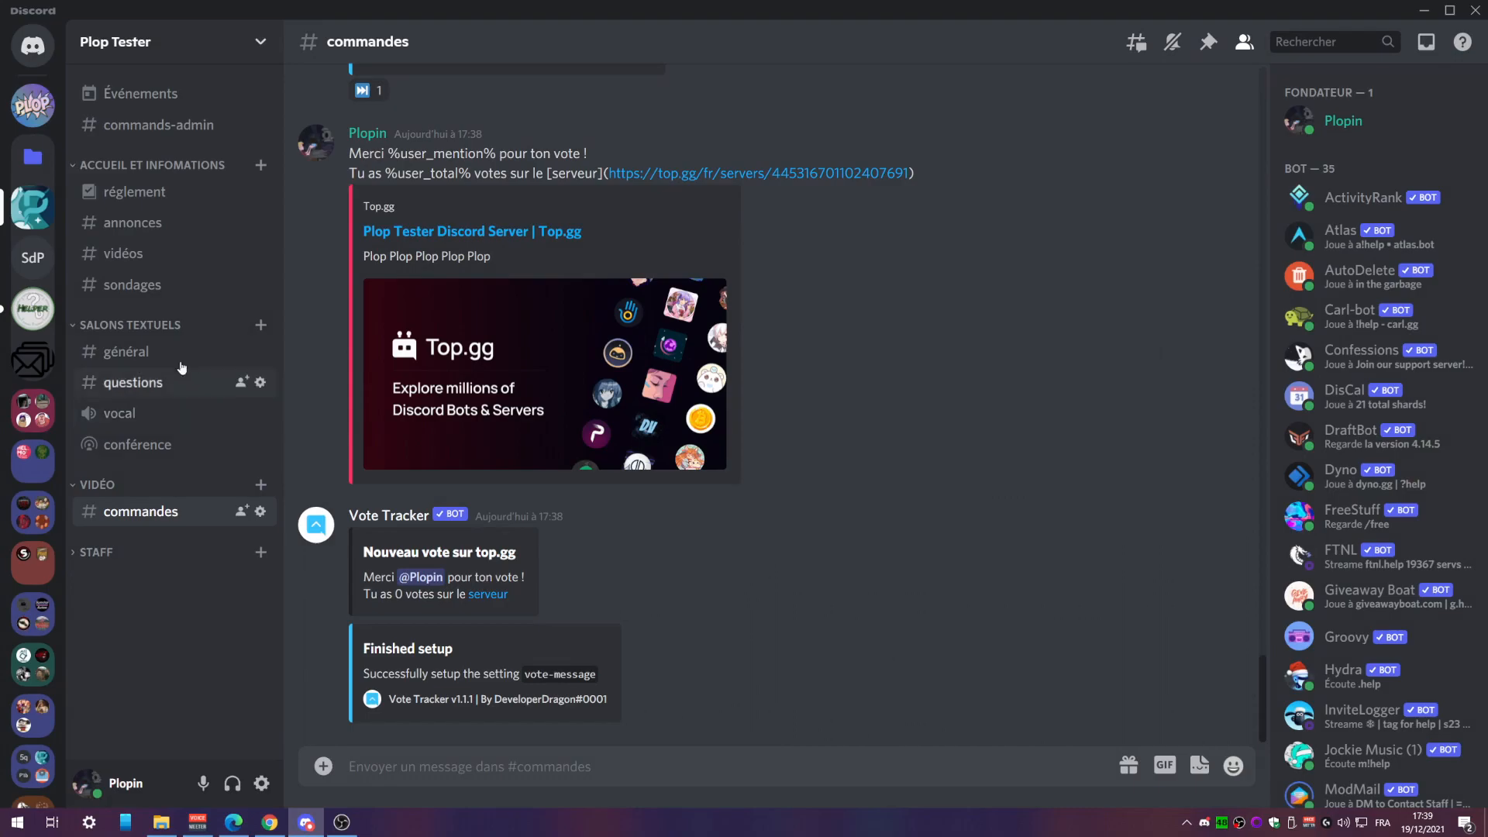
- Copy 'vt!config set leaderboard-channel' from the embed and send it with #général
{"action": "scroll", "coordinate": [701, 541], "scroll_direction": "up", "scroll_amount": 15}
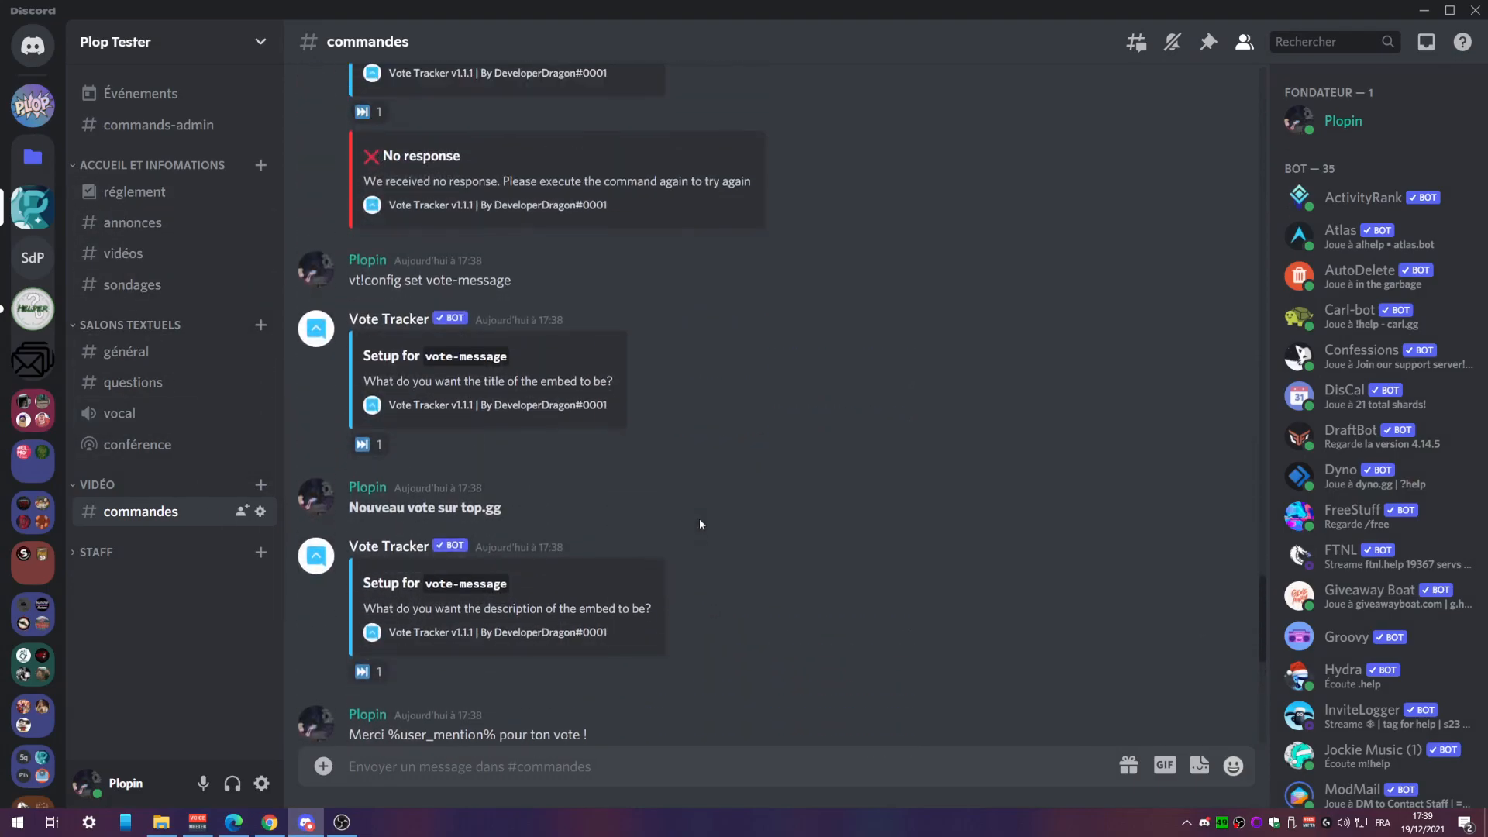
{"action": "scroll", "coordinate": [699, 518], "scroll_direction": "up", "scroll_amount": 5}
{"action": "left_click_drag", "start_coordinate": [385, 492], "coordinate": [580, 491]}
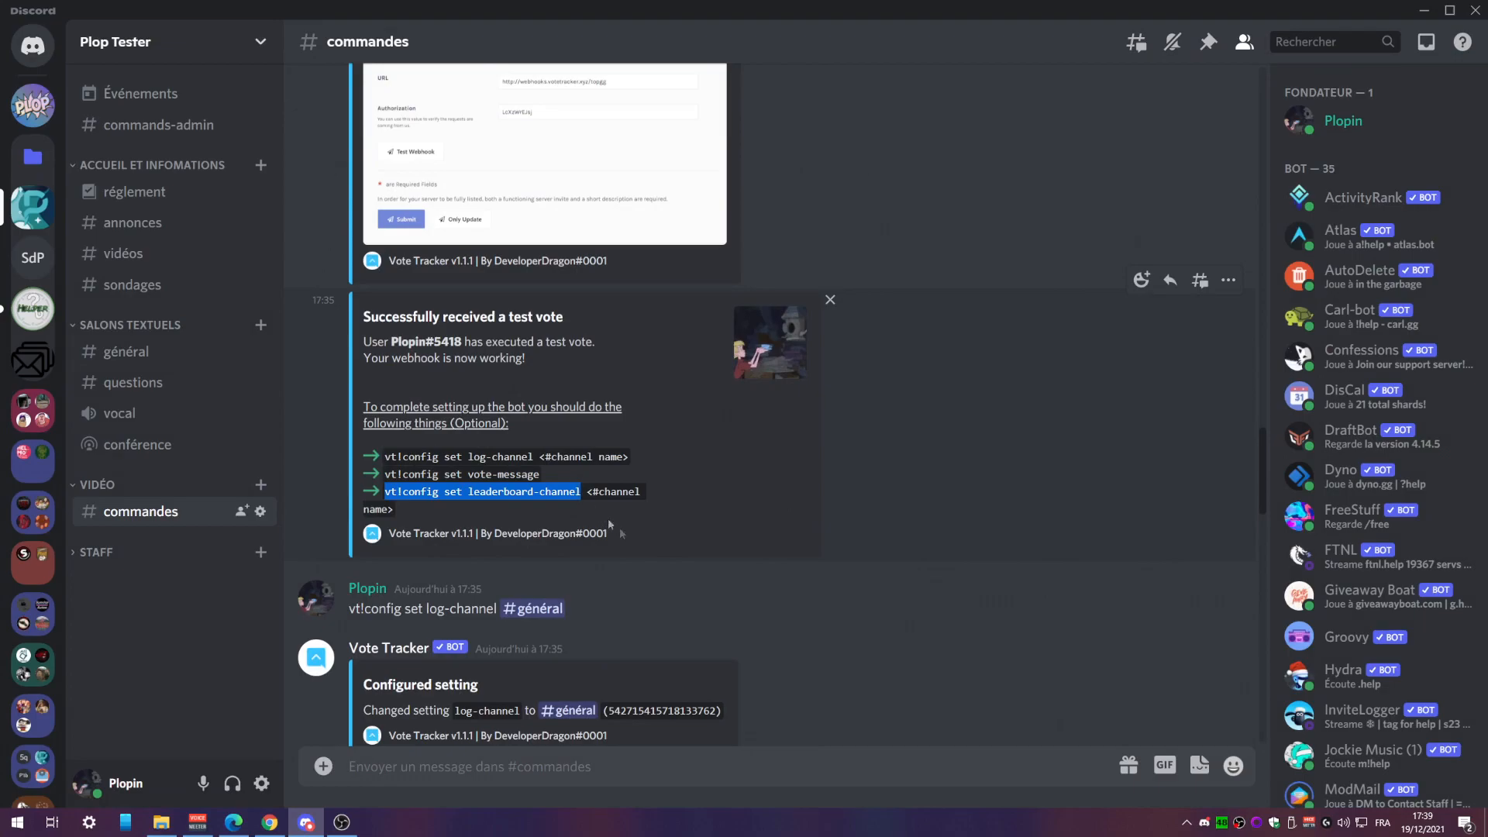
{"action": "scroll", "coordinate": [659, 542], "scroll_direction": "down", "scroll_amount": 8}
{"action": "scroll", "coordinate": [680, 560], "scroll_direction": "up", "scroll_amount": 7}
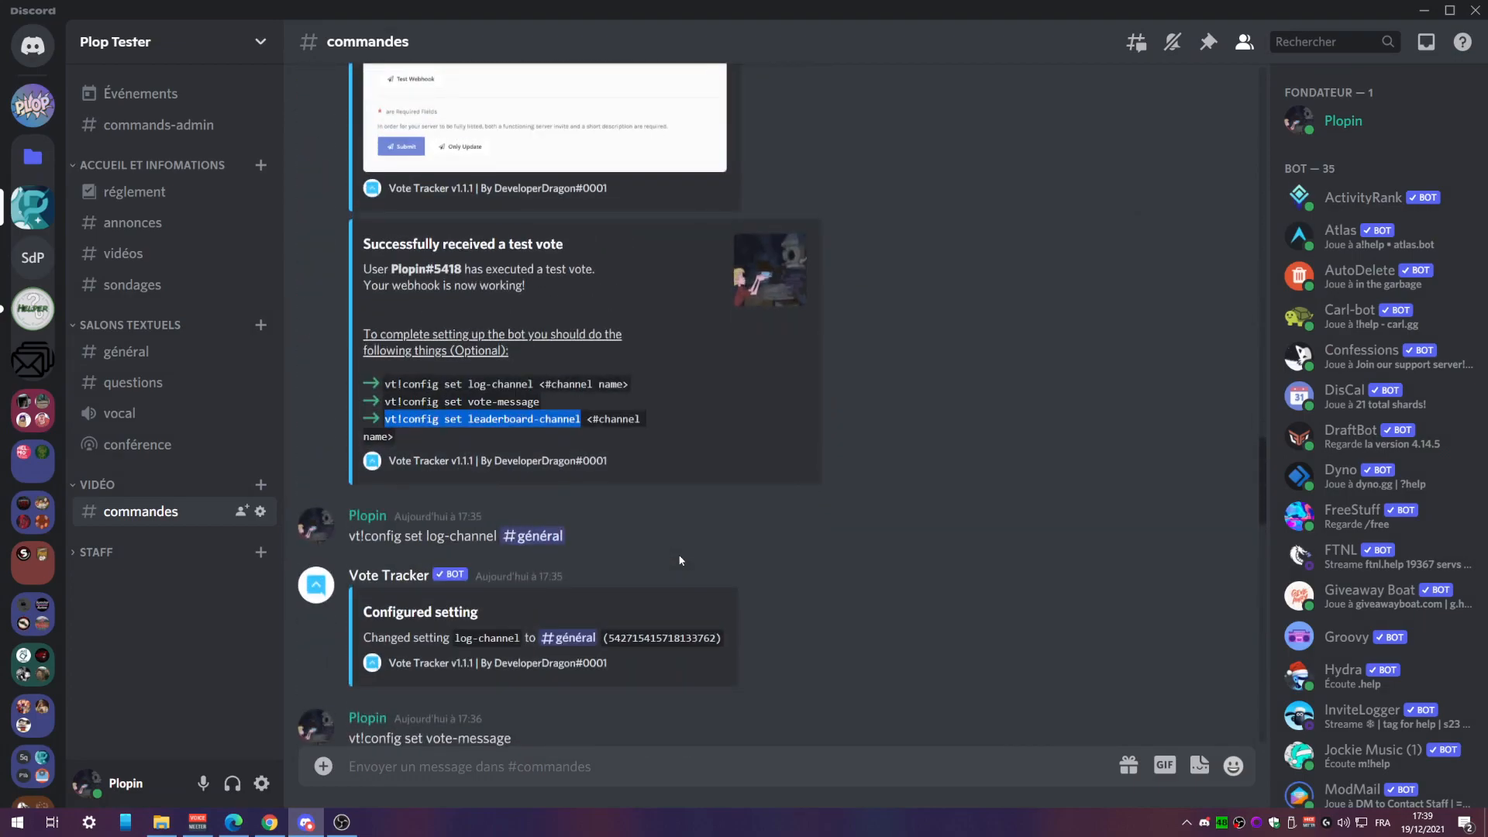
{"action": "left_click", "coordinate": [785, 520]}
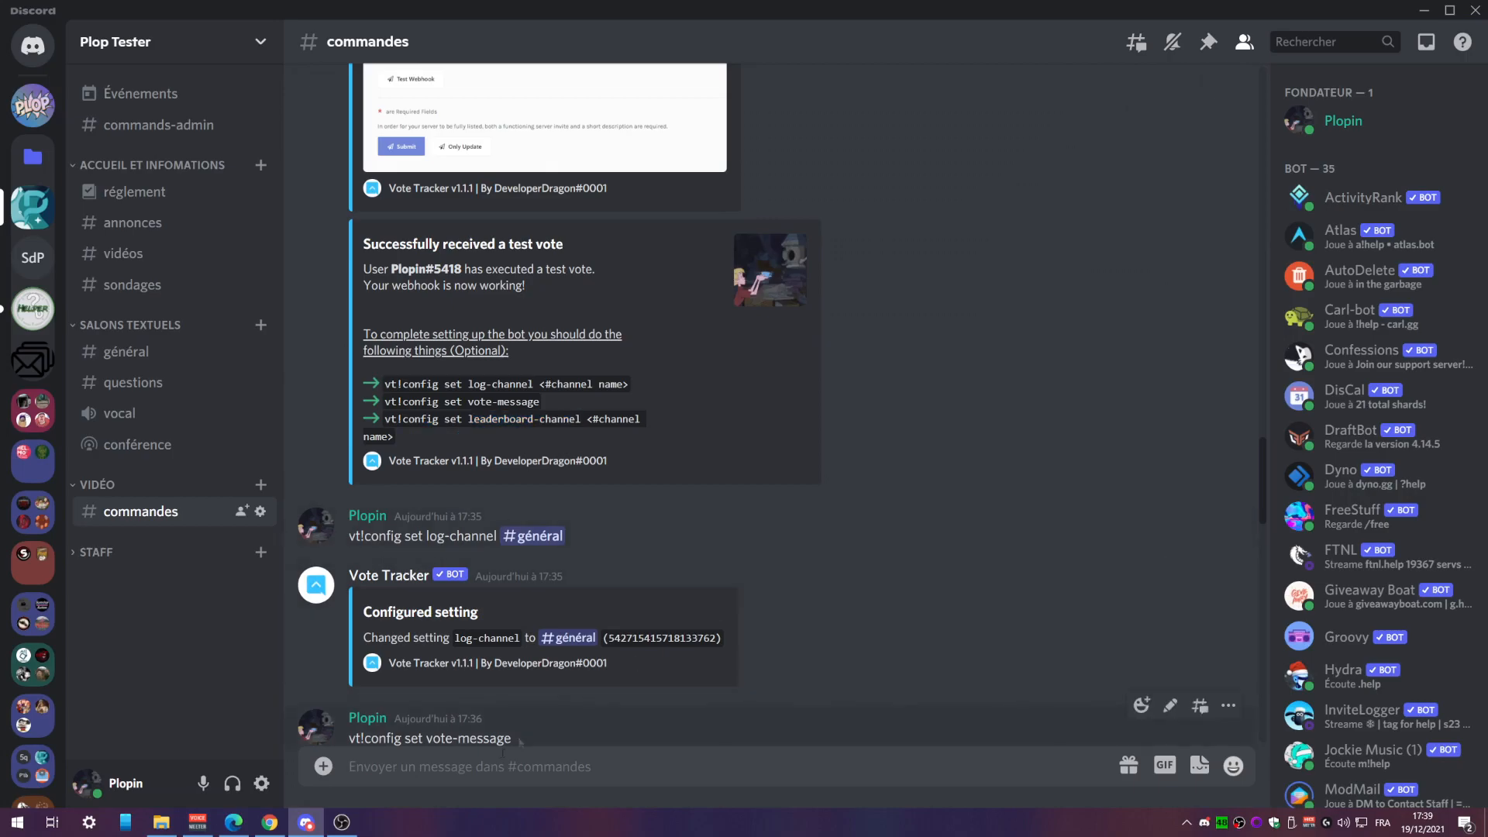
{"action": "left_click", "coordinate": [458, 775]}
{"action": "type", "text": "vt!config set leaderboard-channel"}
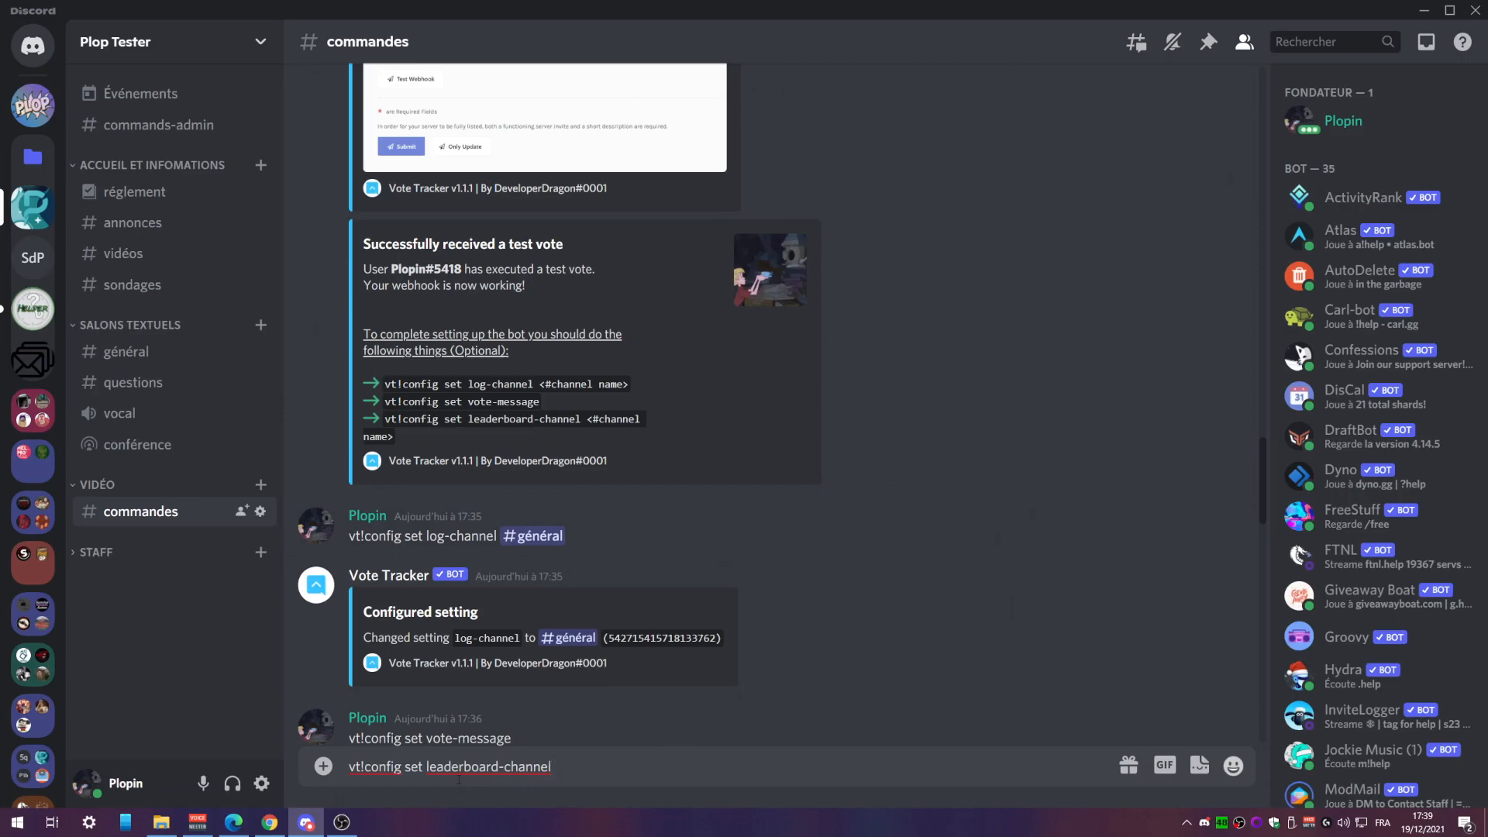
{"action": "type", "text": "#gé"}
{"action": "key", "text": "Return"}
{"action": "key", "text": "Return"}
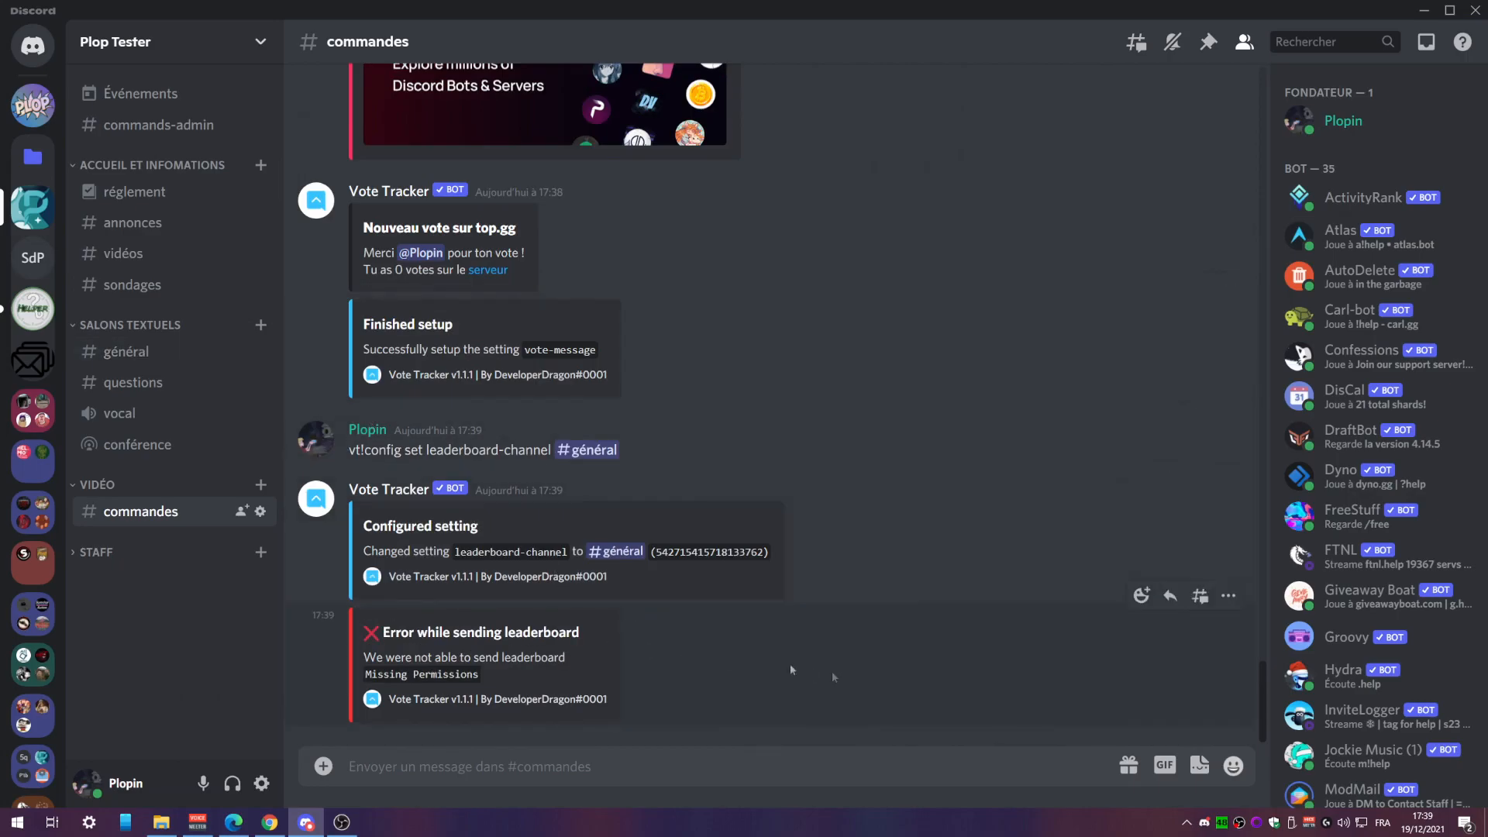
{"action": "left_click", "coordinate": [155, 45]}
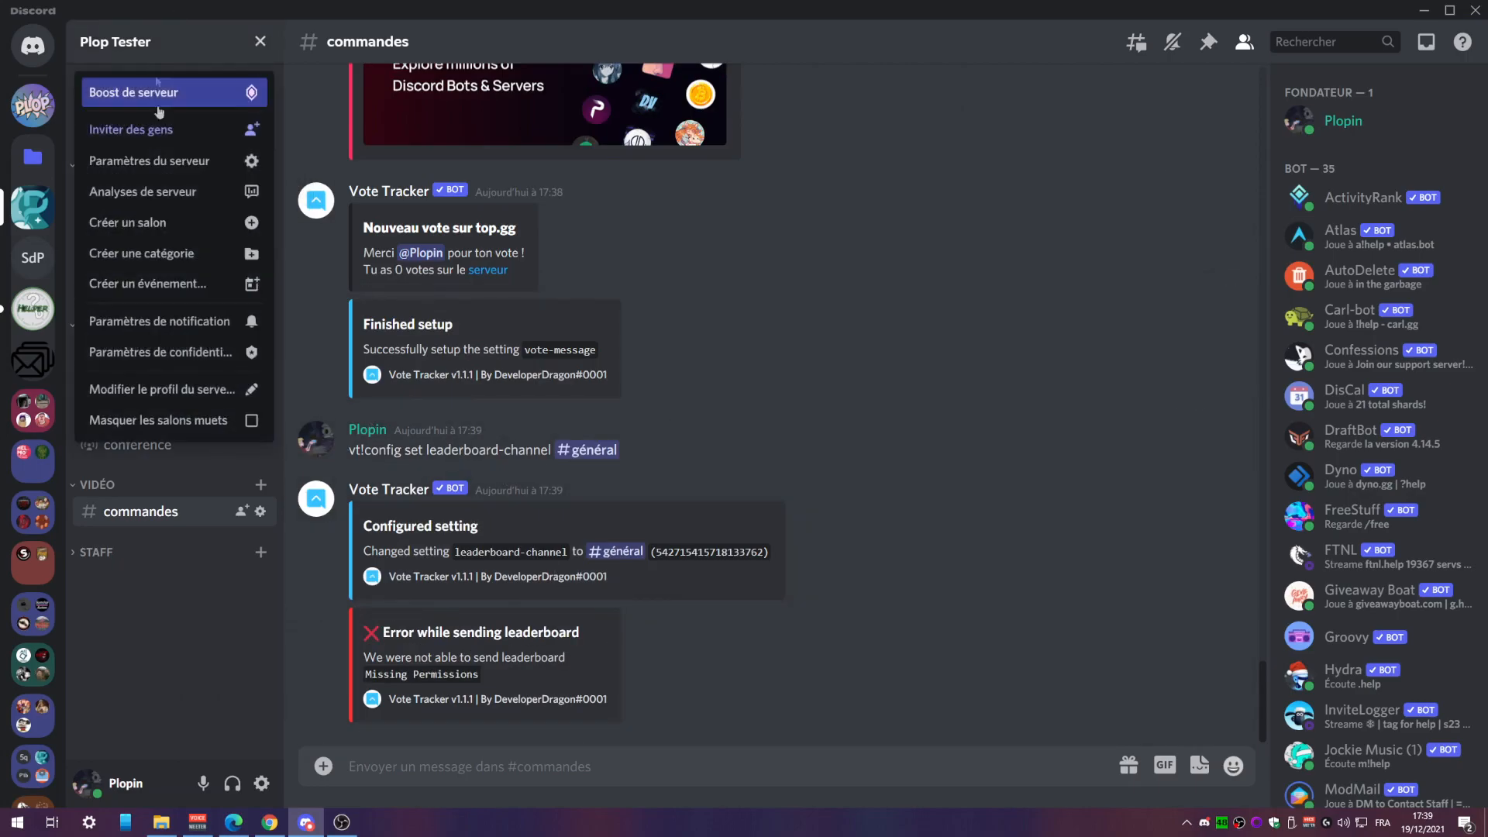
- Turn on Administrateur for the Vote Tracker role in server settings and save
{"action": "left_click", "coordinate": [172, 169]}
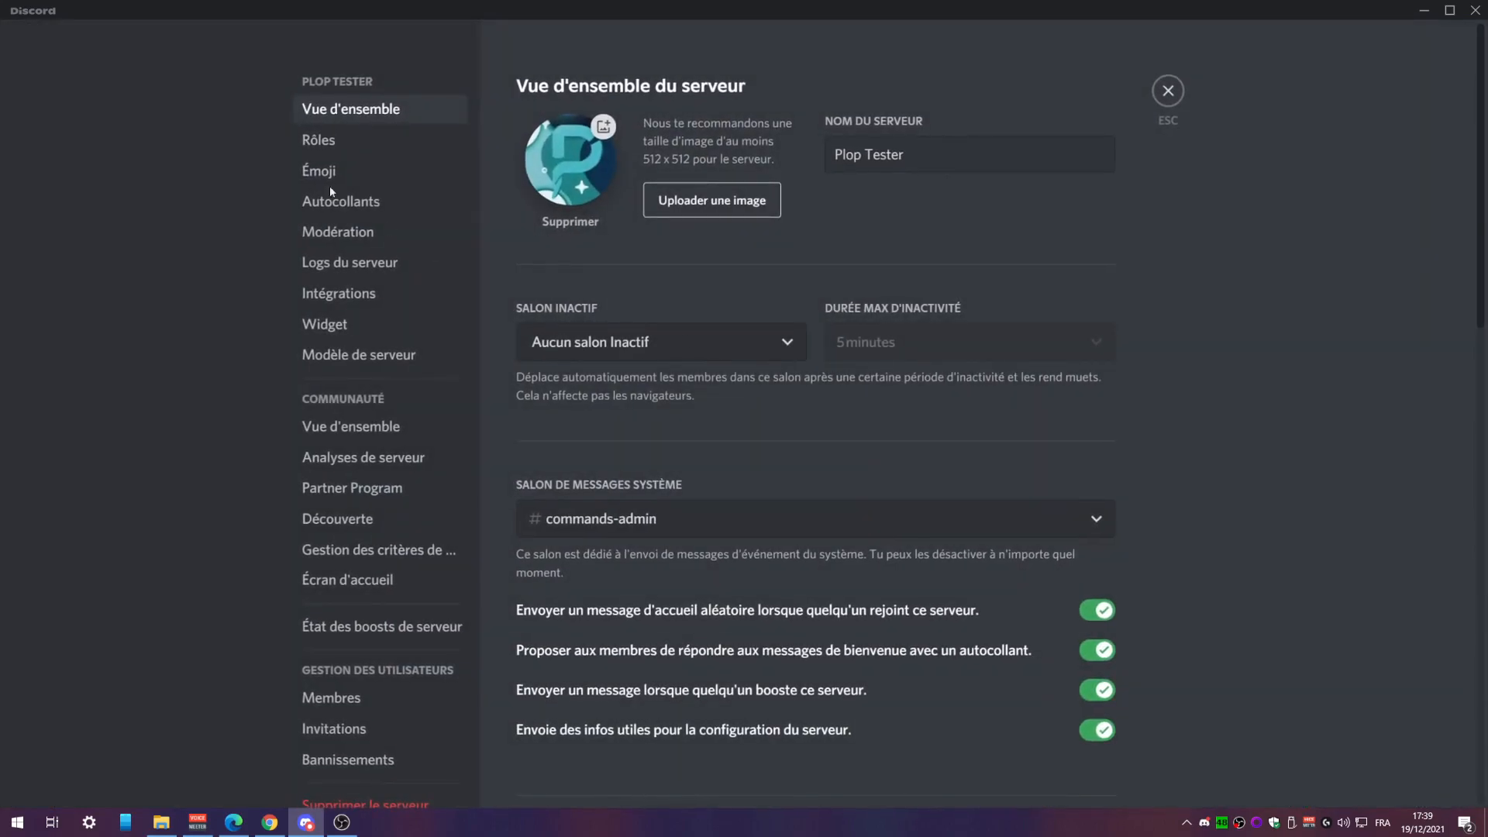
{"action": "left_click", "coordinate": [324, 144]}
{"action": "scroll", "coordinate": [630, 542], "scroll_direction": "down", "scroll_amount": 15}
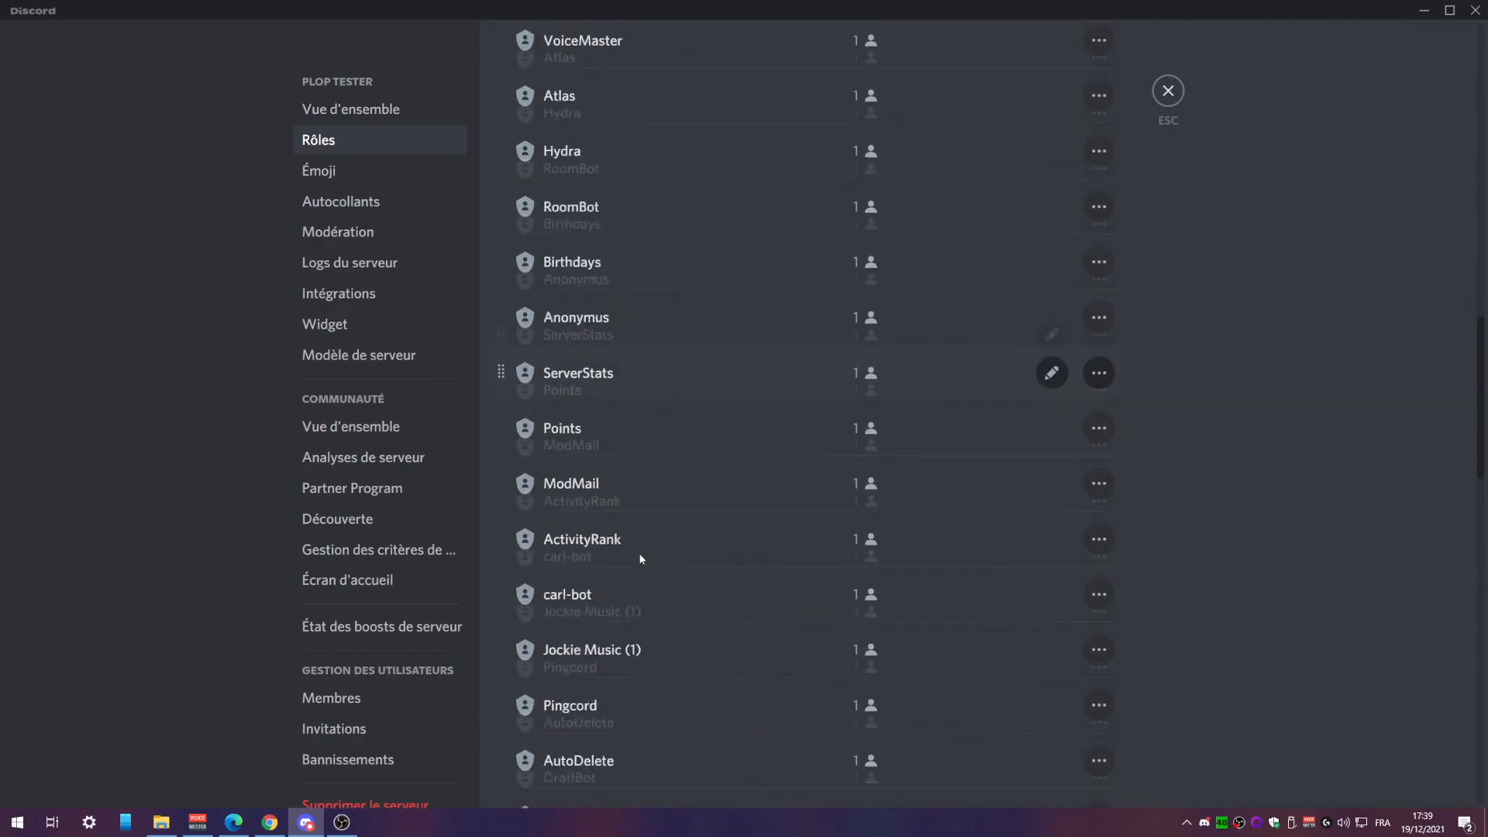
{"action": "left_click", "coordinate": [641, 482]}
{"action": "scroll", "coordinate": [601, 488], "scroll_direction": "up", "scroll_amount": 1}
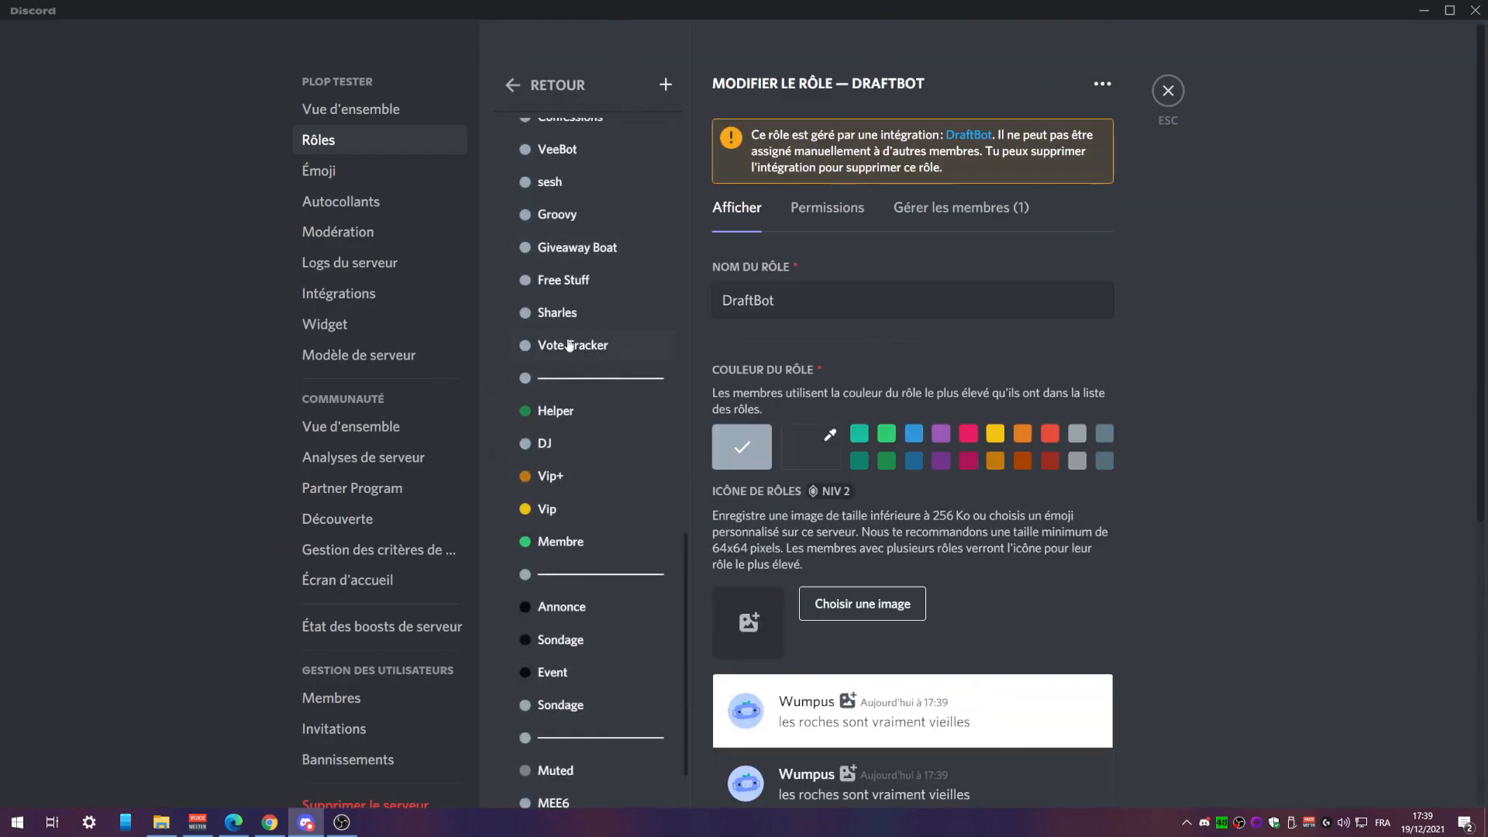
{"action": "left_click", "coordinate": [571, 345]}
{"action": "left_click", "coordinate": [837, 215]}
{"action": "scroll", "coordinate": [1007, 543], "scroll_direction": "down", "scroll_amount": 20}
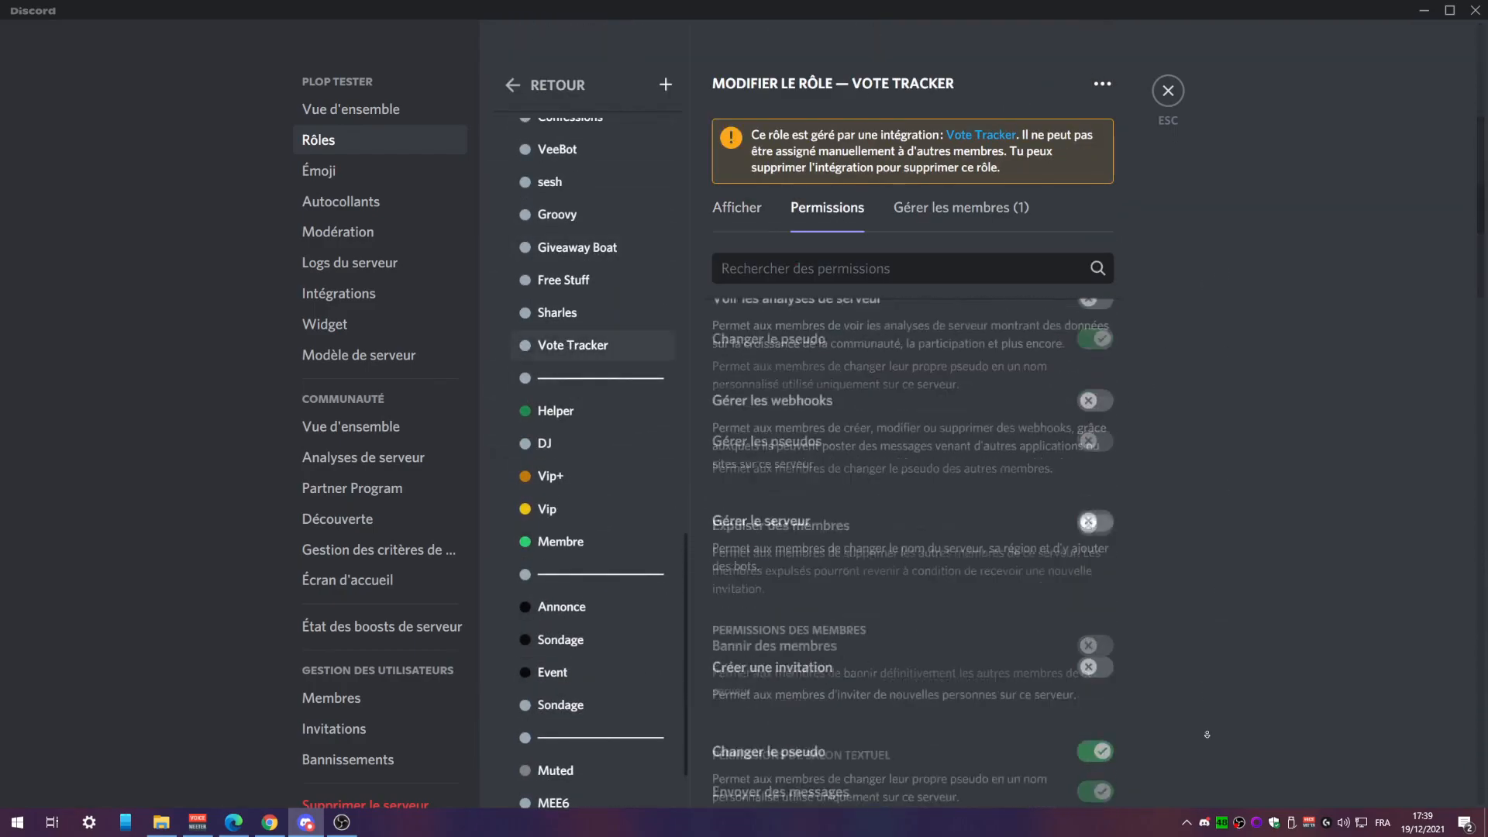
{"action": "left_click", "coordinate": [1093, 607]}
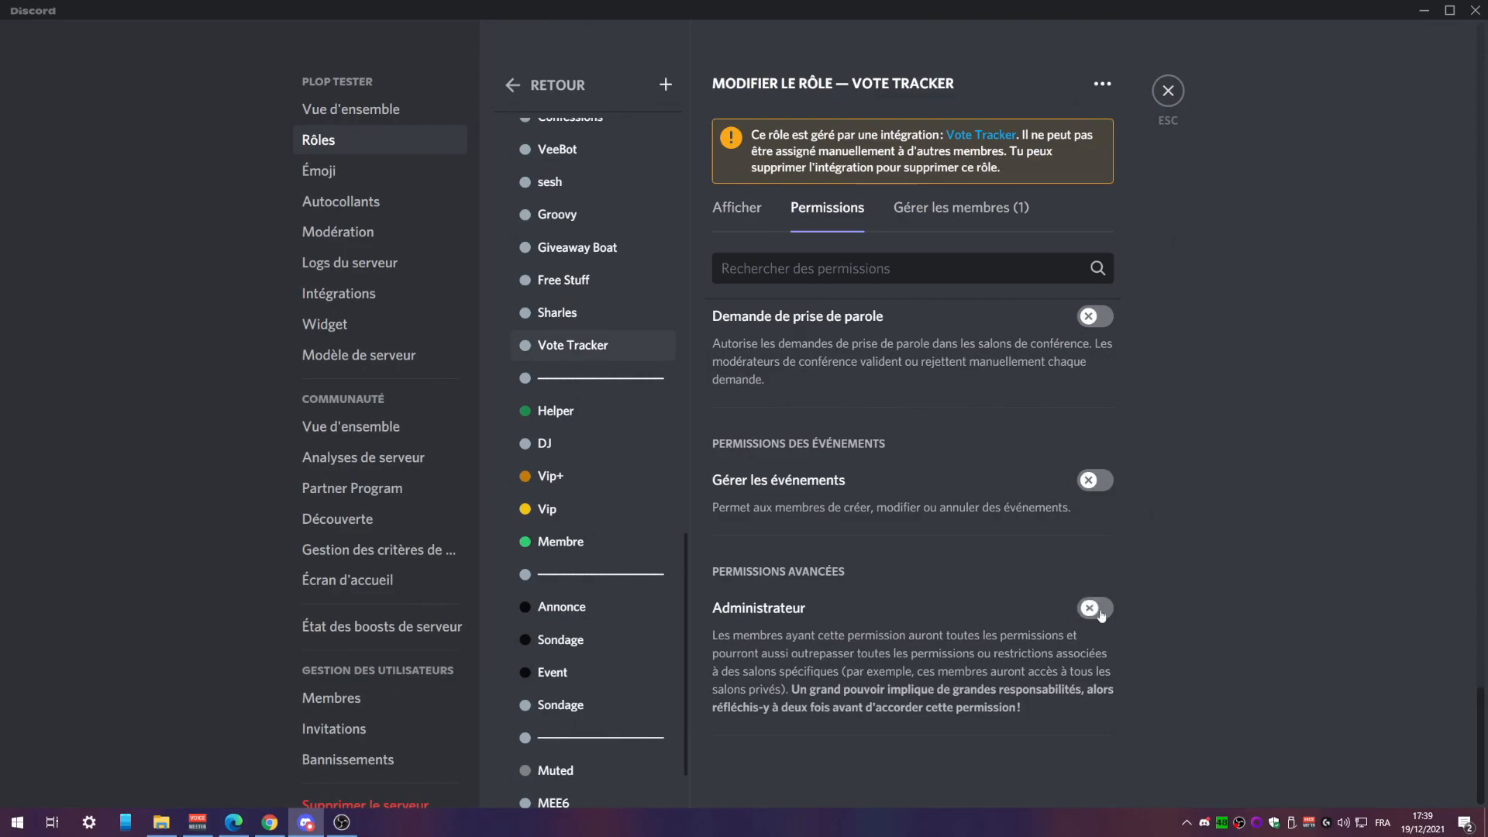
{"action": "left_click", "coordinate": [1112, 767]}
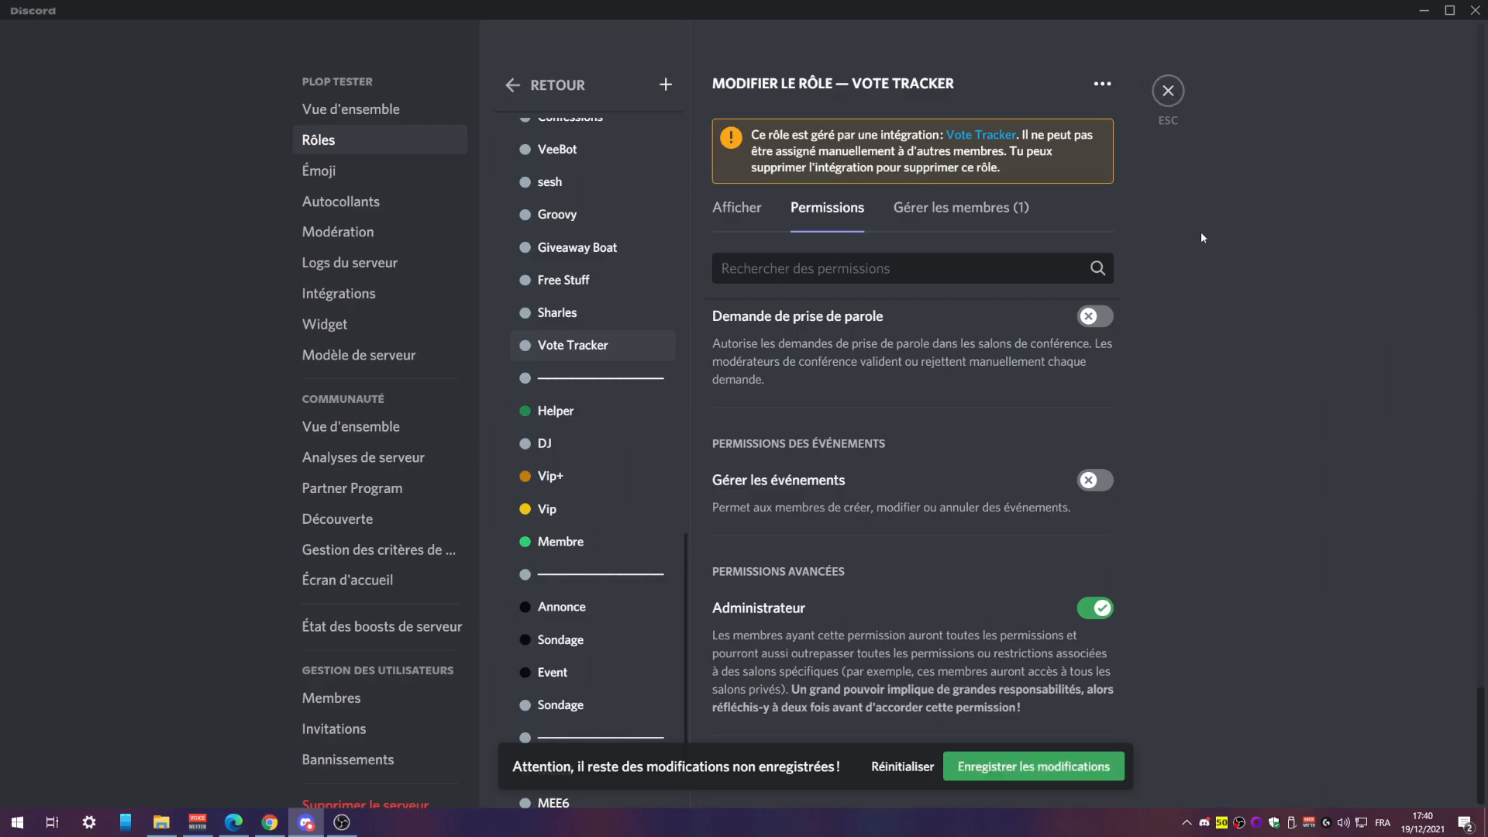
{"action": "left_click", "coordinate": [1168, 91]}
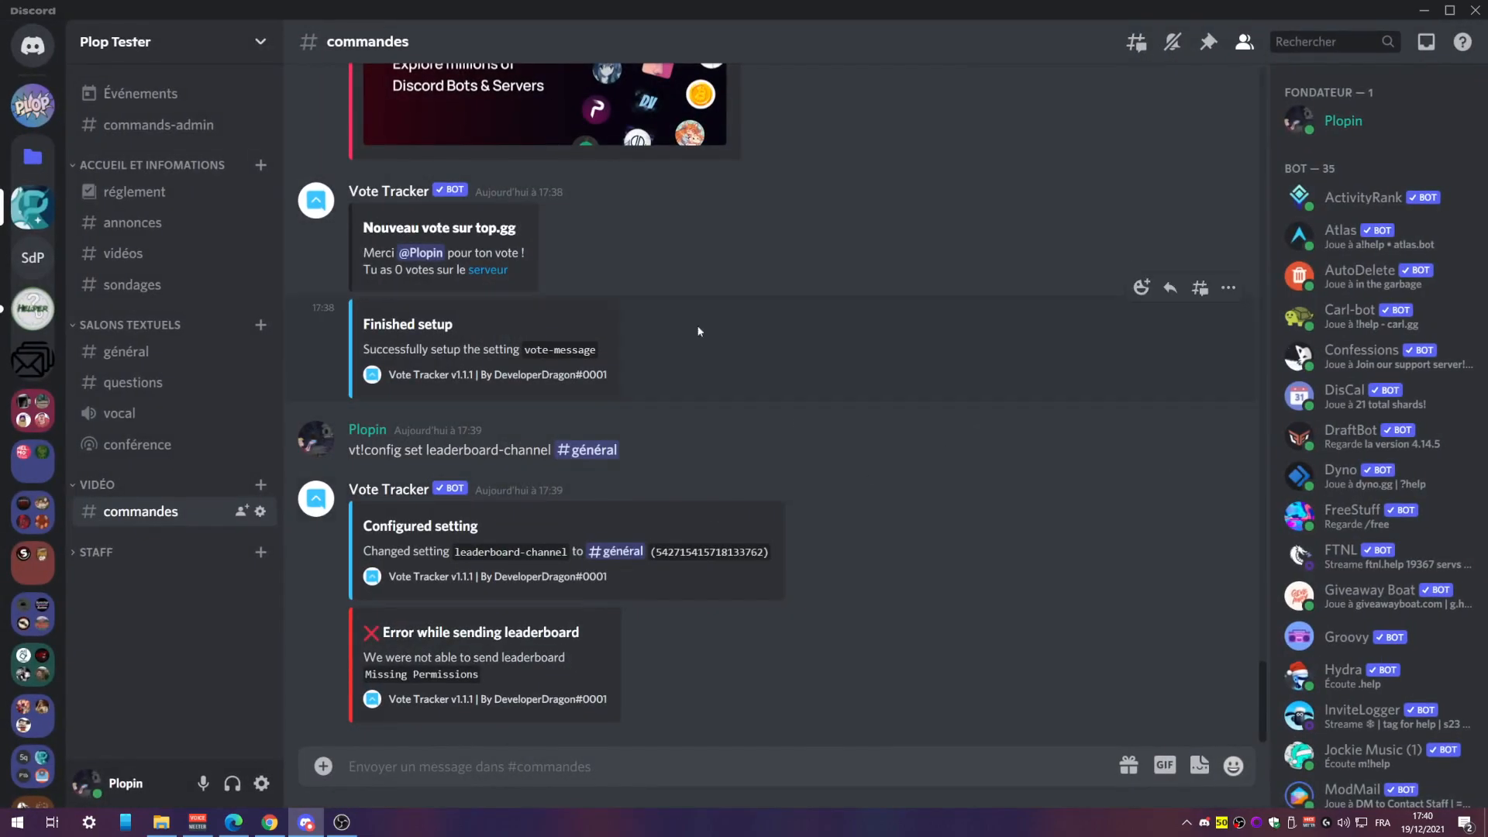
- Cast a vote for Plop Tester on its top.gg voting page
{"action": "left_click", "coordinate": [269, 823]}
{"action": "left_click", "coordinate": [269, 828]}
{"action": "left_click", "coordinate": [270, 828]}
{"action": "left_click", "coordinate": [848, 375]}
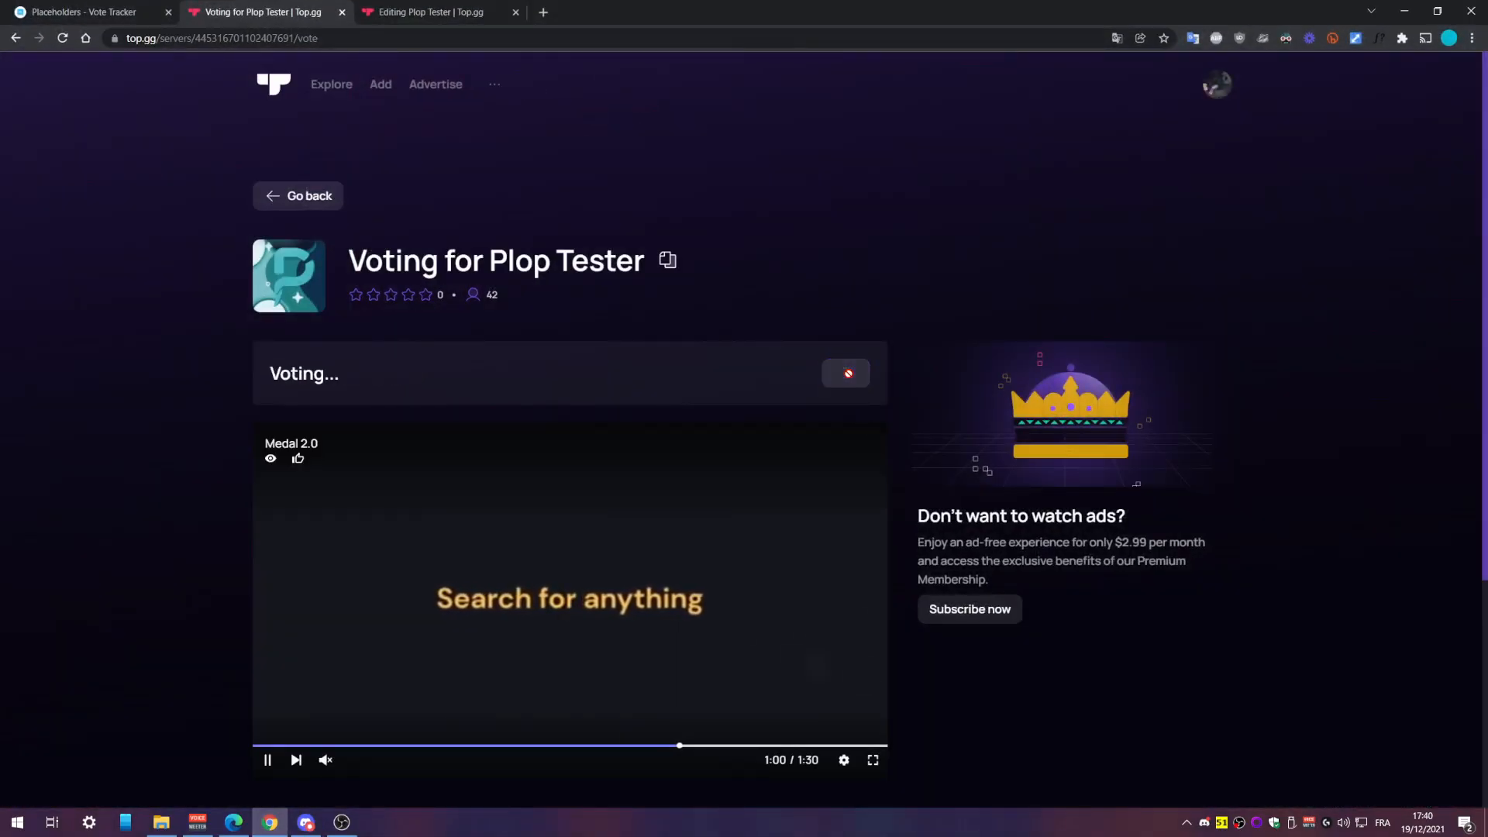
{"action": "left_click", "coordinate": [1405, 12]}
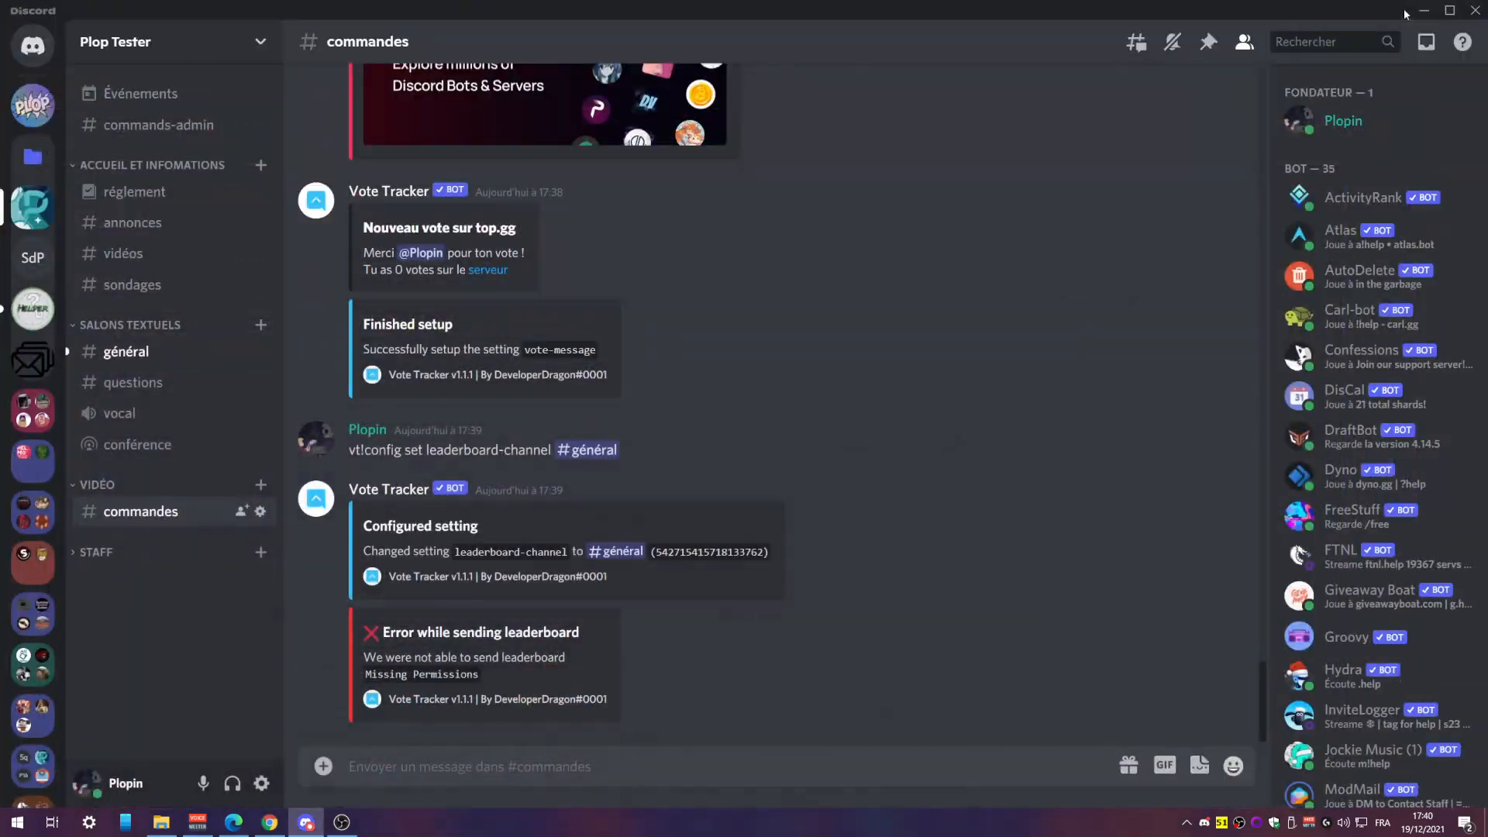
- Check the 1-vote thank-you in #général and Vote Tracker's confirmation DM
{"action": "left_click", "coordinate": [152, 354]}
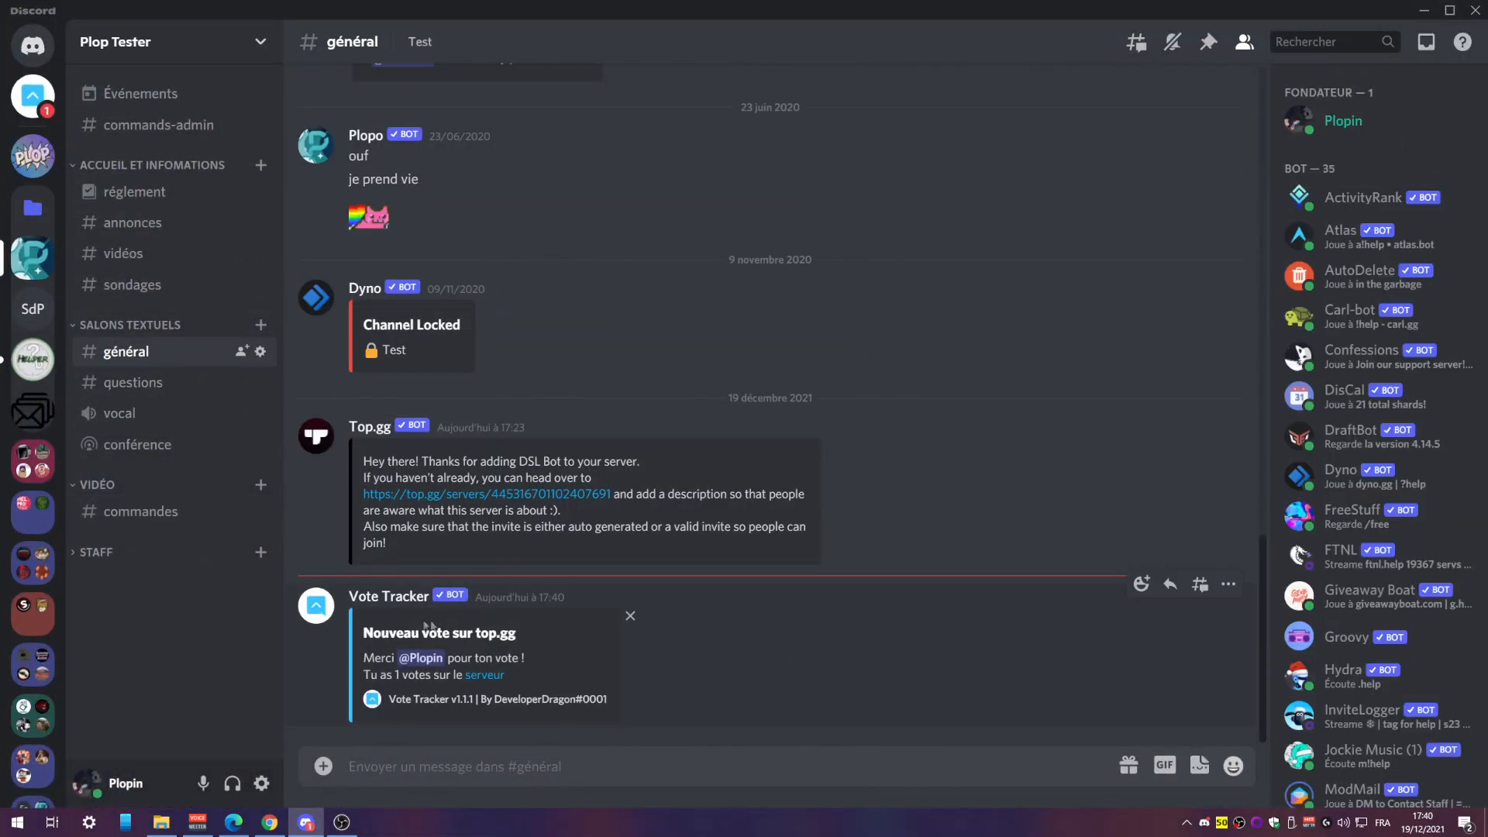
{"action": "left_click_drag", "start_coordinate": [360, 634], "coordinate": [402, 648]}
{"action": "left_click", "coordinate": [529, 662]}
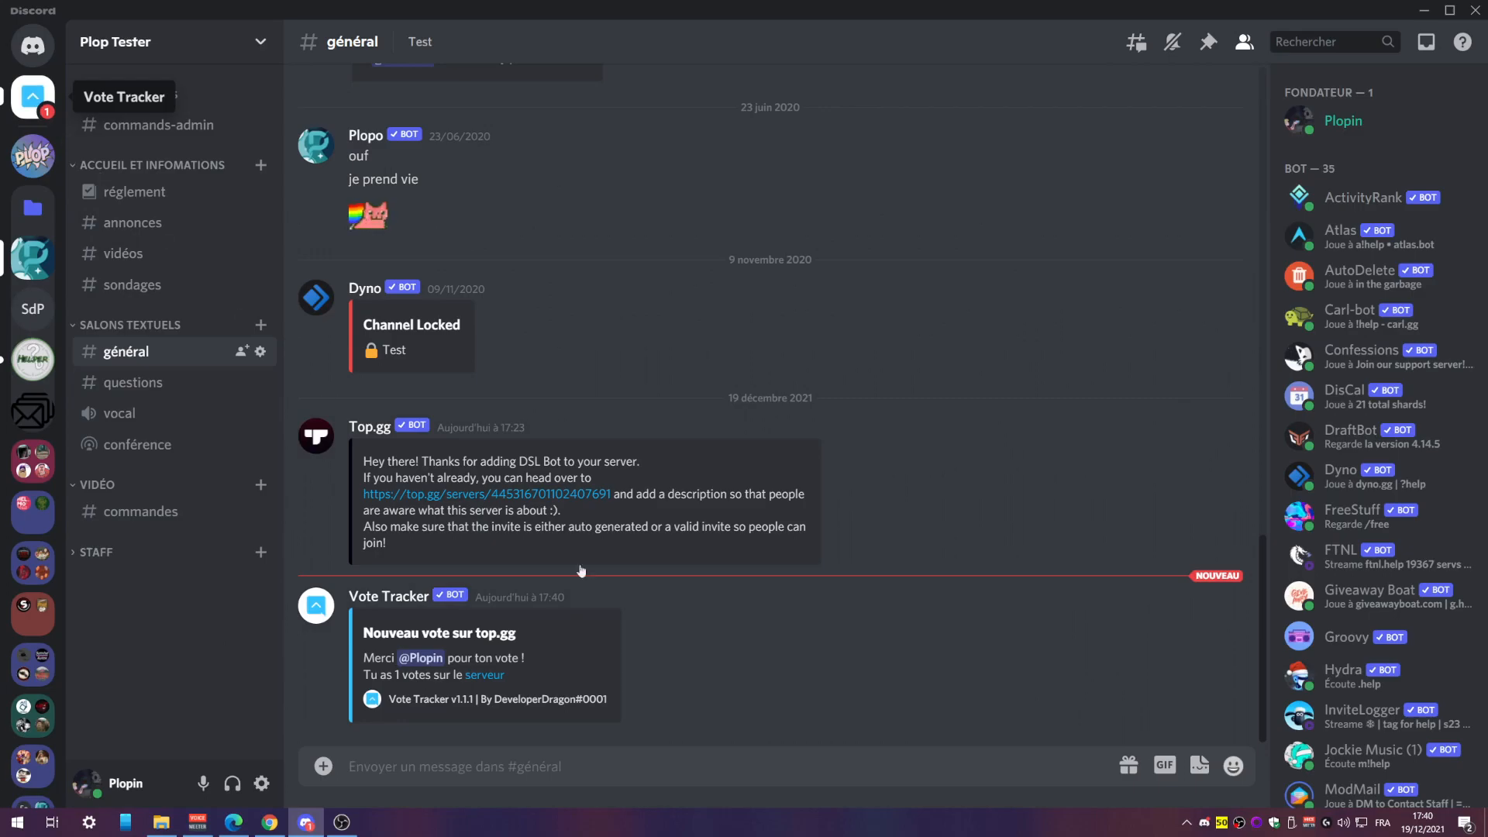
{"action": "left_click", "coordinate": [40, 103]}
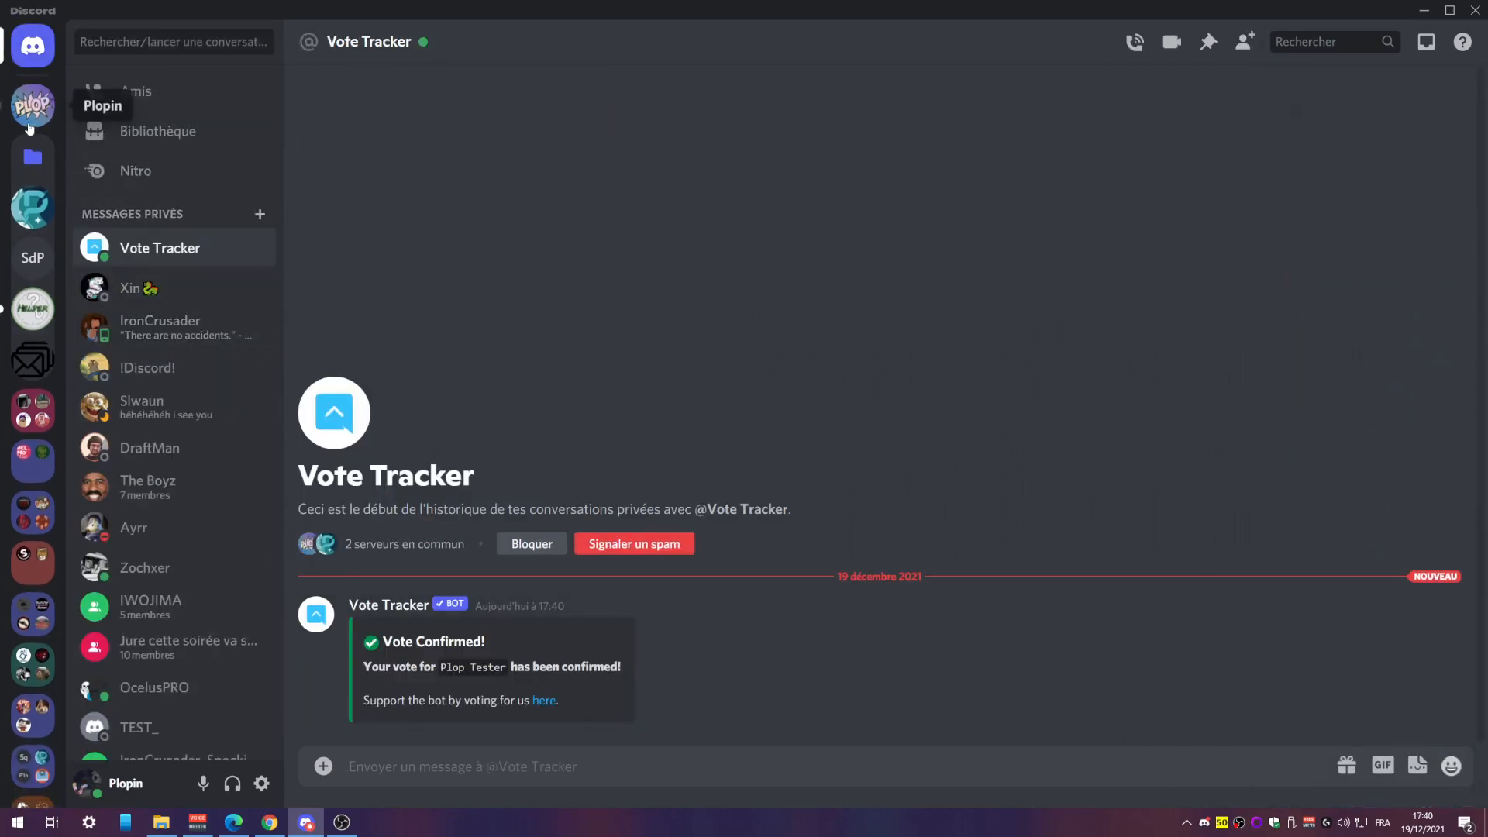
{"action": "left_click", "coordinate": [32, 207]}
- Resend 'vt!config set leaderboard-channel #général' in #commandes
{"action": "left_click", "coordinate": [155, 515]}
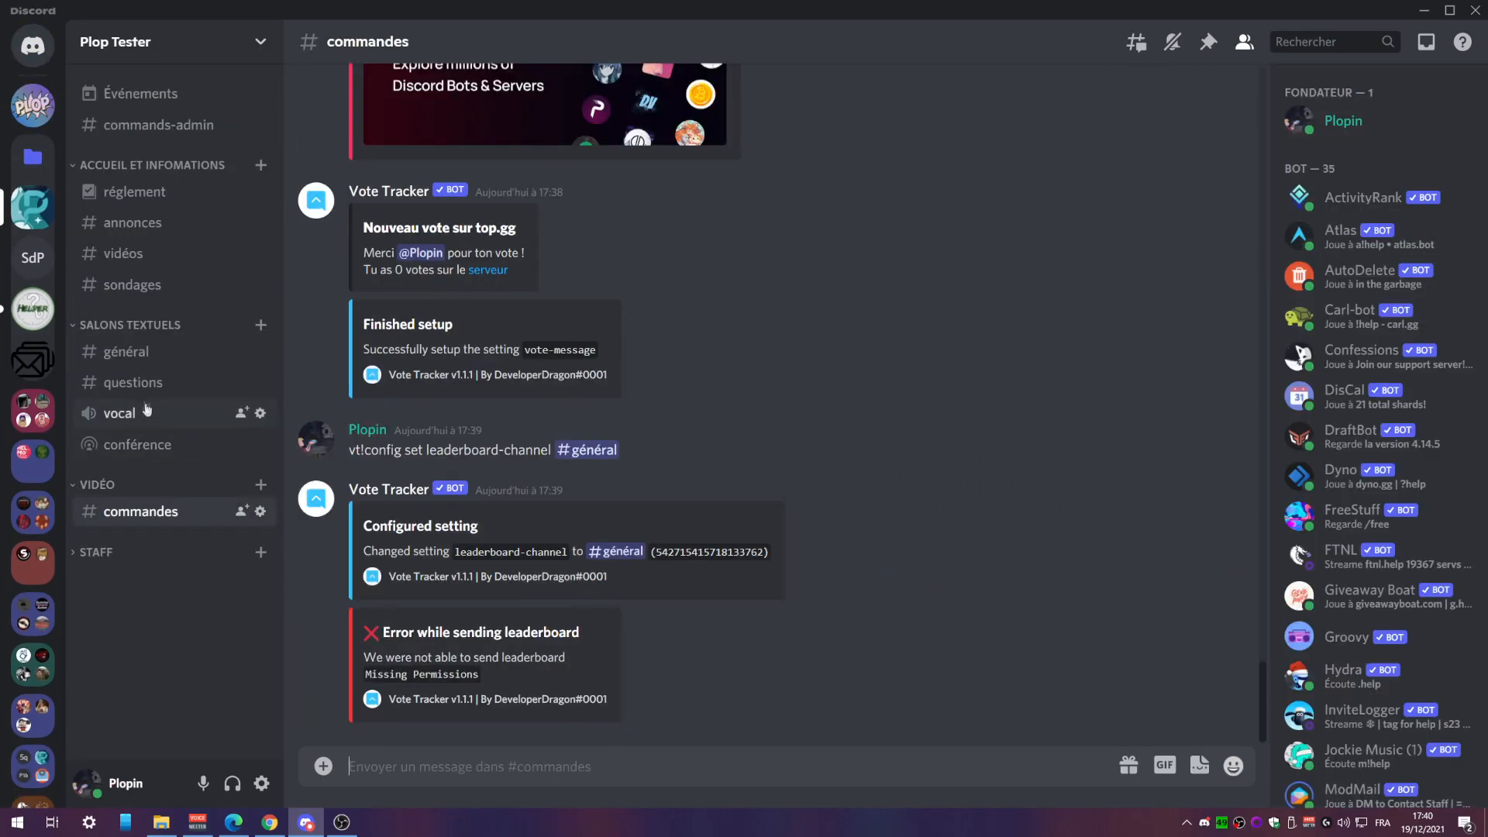
{"action": "left_click_drag", "start_coordinate": [352, 450], "coordinate": [719, 463]}
{"action": "key", "text": "ctrl+c"}
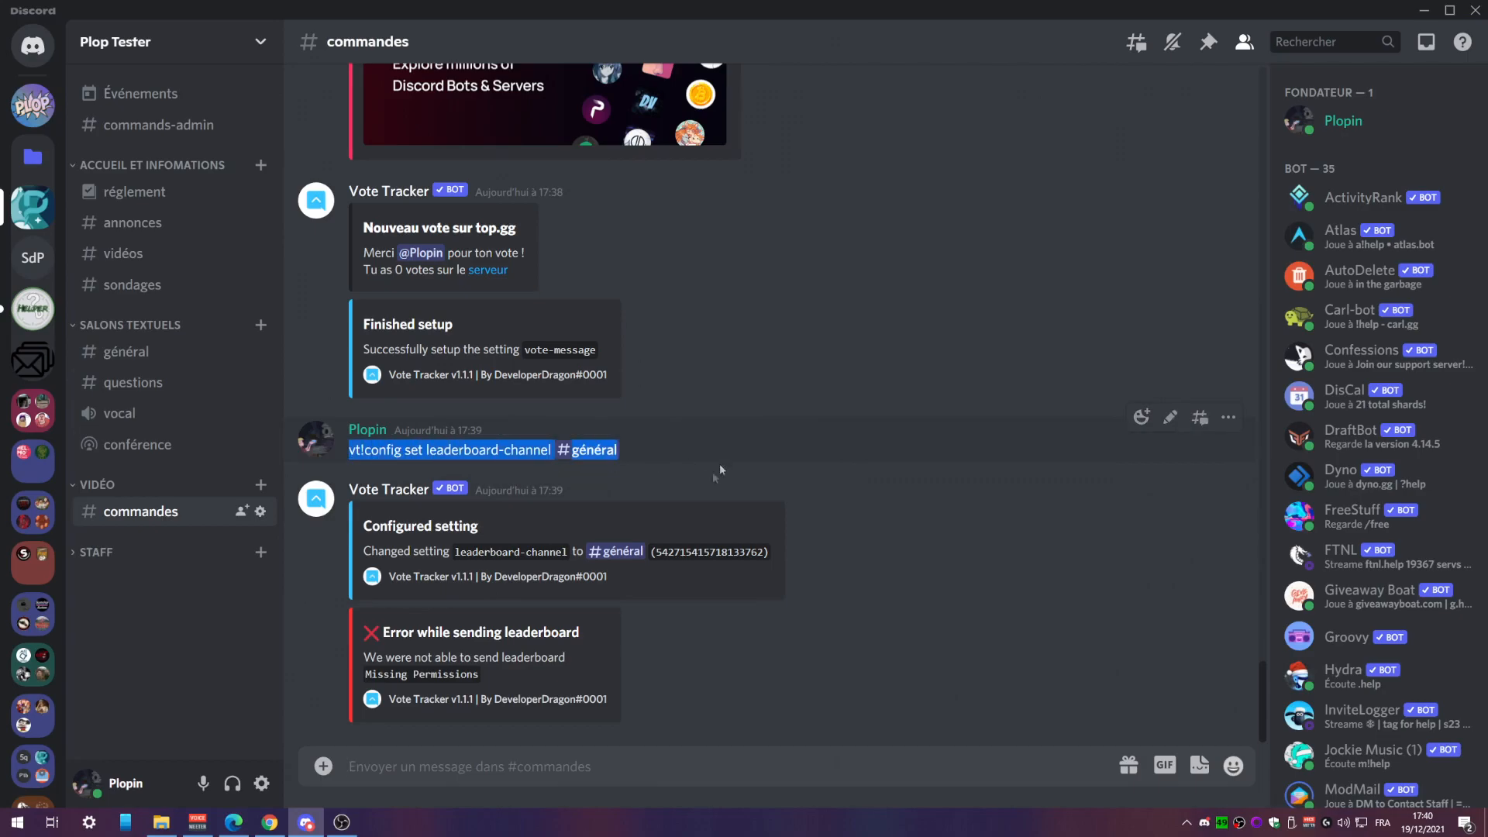
{"action": "key", "text": "ctrl+v"}
{"action": "key", "text": "Return"}
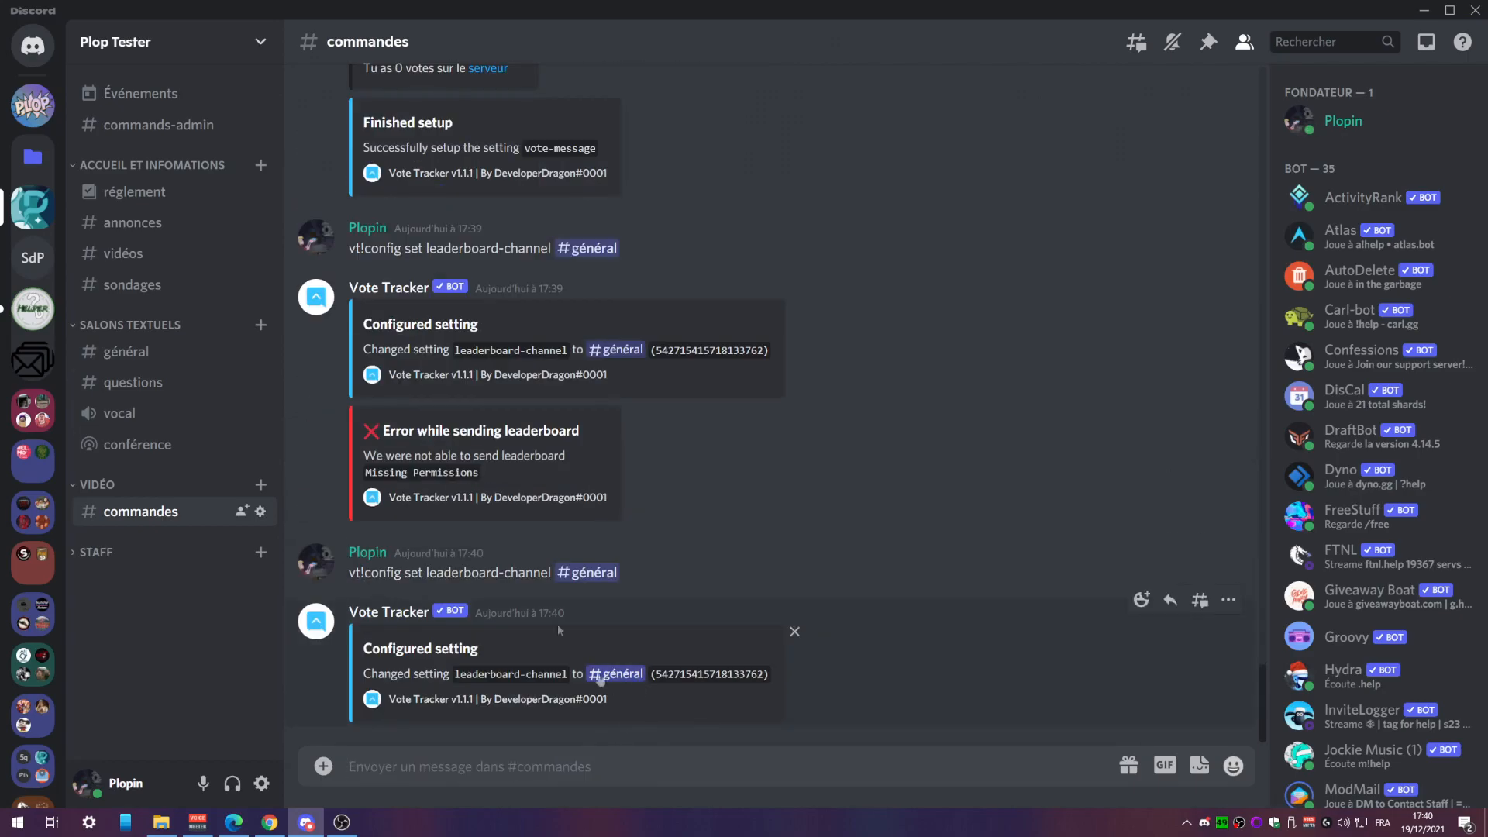
- Check the Vote Tracker leaderboard in #général, showing the owner with 1 vote
{"action": "left_click", "coordinate": [136, 350]}
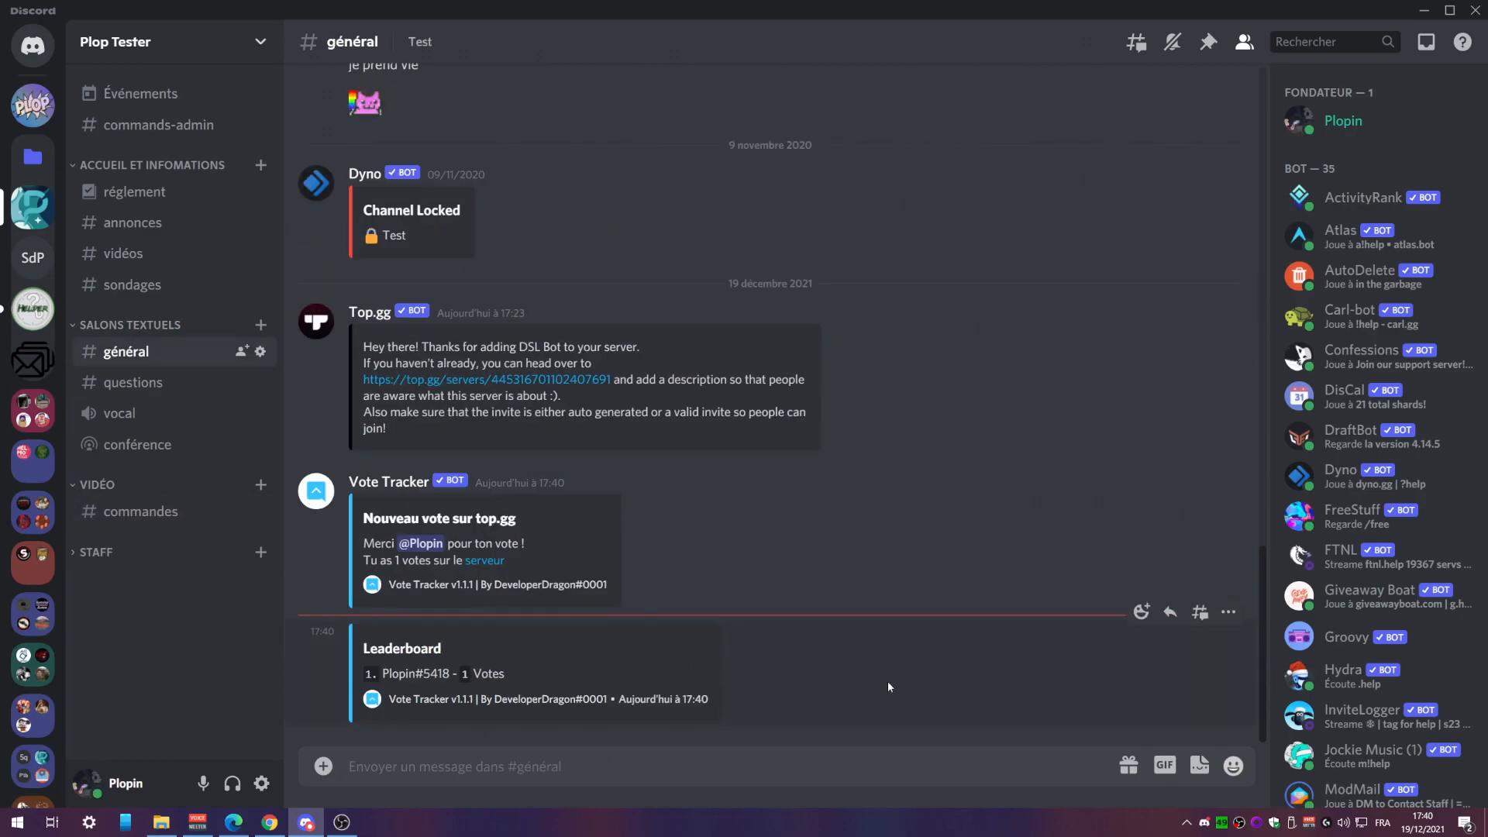
{"action": "left_click_drag", "start_coordinate": [537, 676], "coordinate": [366, 677]}
{"action": "left_click", "coordinate": [489, 684]}
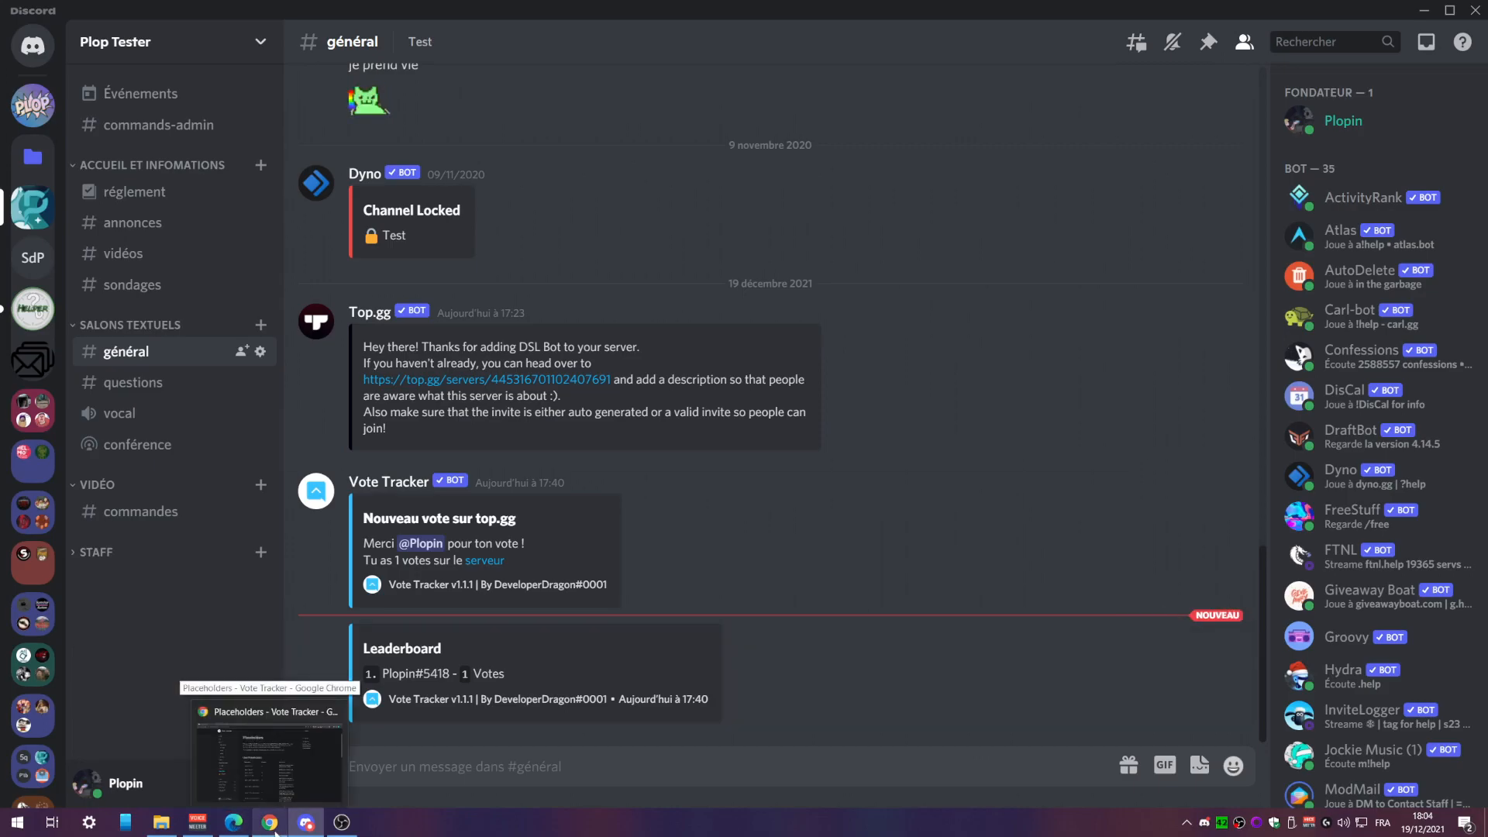
{"action": "left_click", "coordinate": [275, 832]}
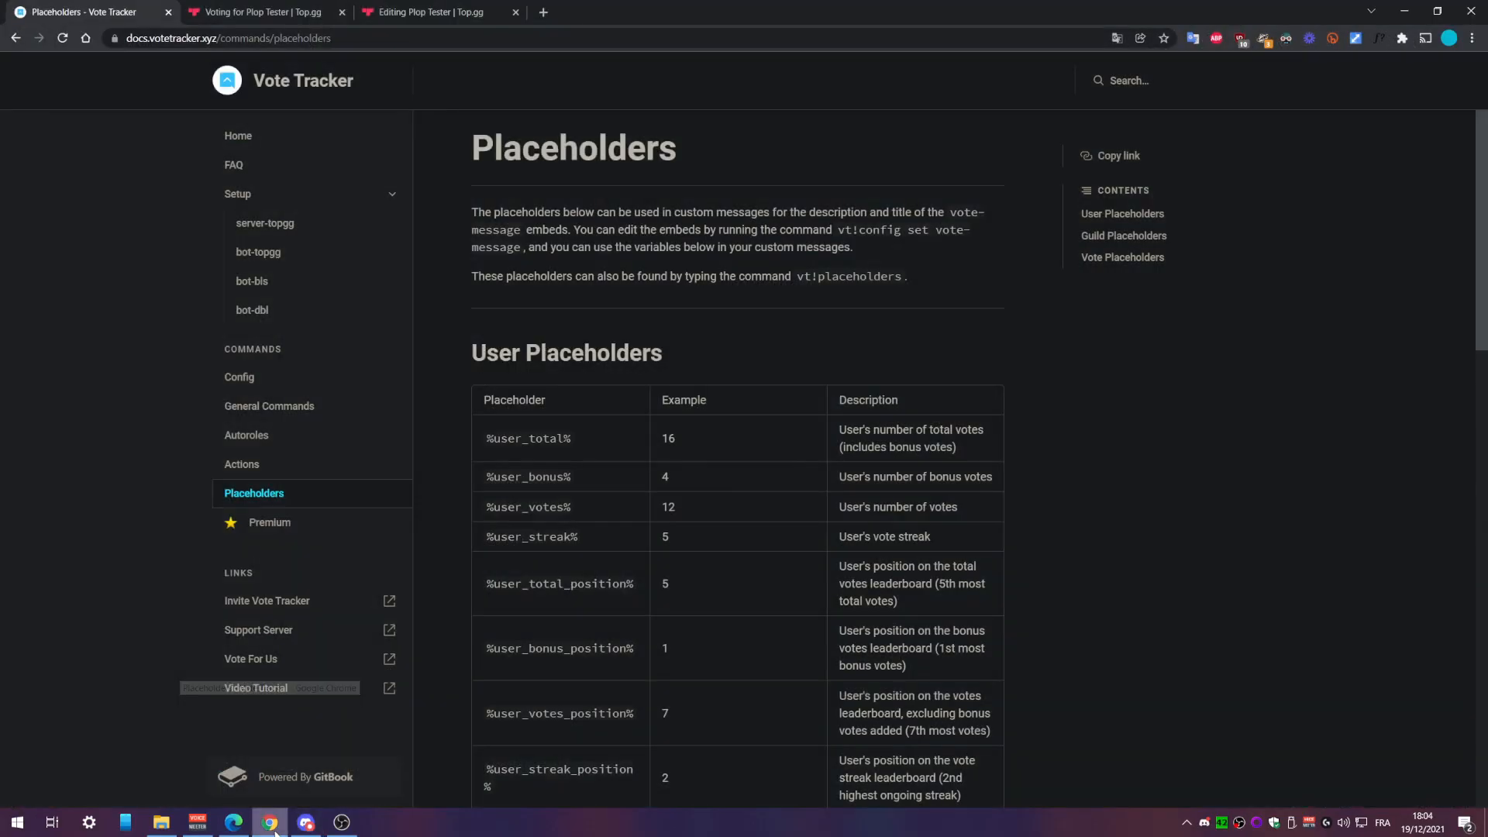
- Study the vt!autoroles add syntax and its minimum and maximum votes parameters
{"action": "left_click", "coordinate": [272, 439]}
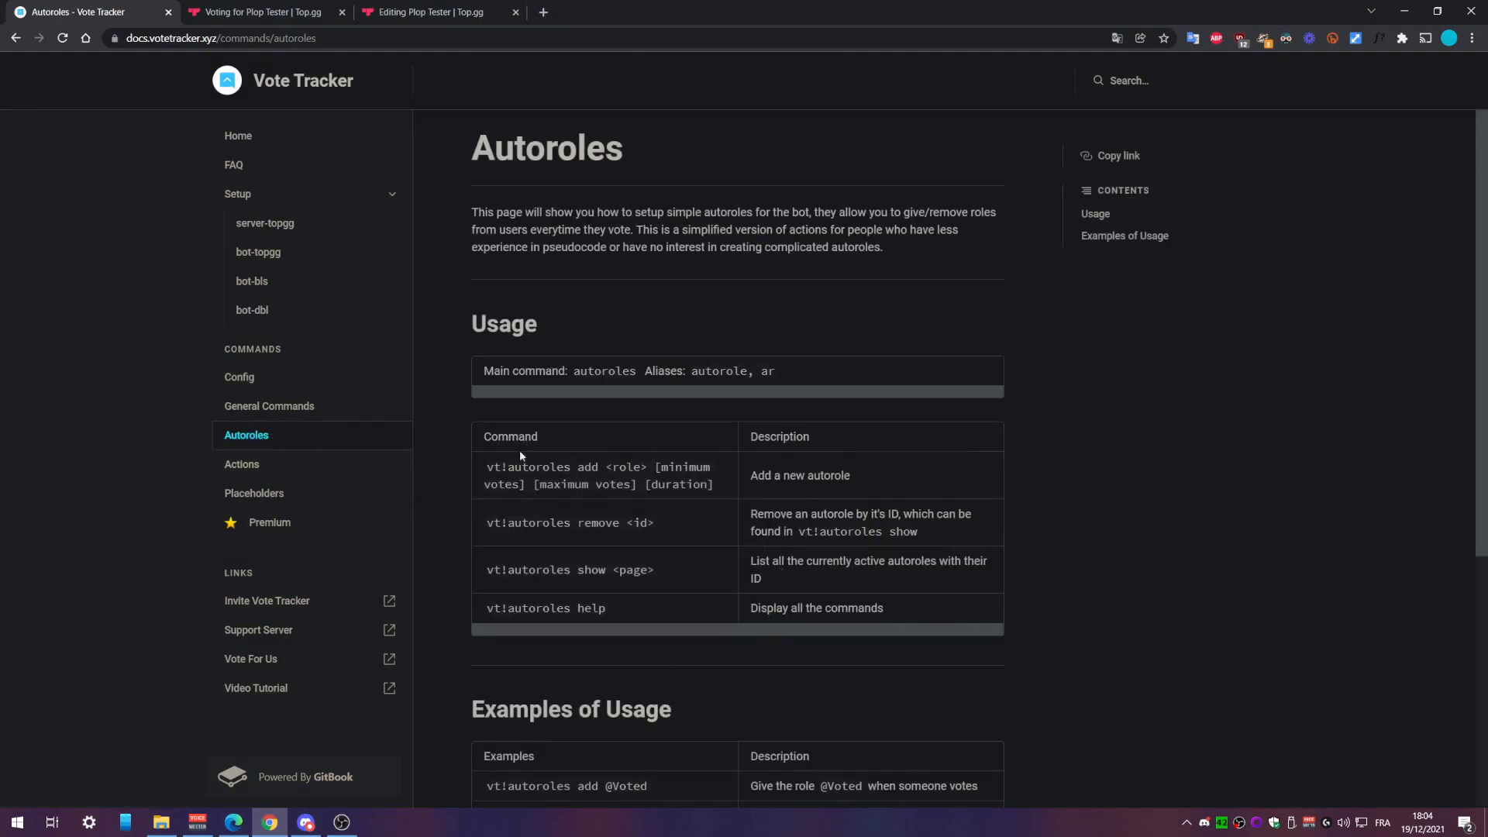
{"action": "left_click_drag", "start_coordinate": [486, 466], "coordinate": [598, 466]}
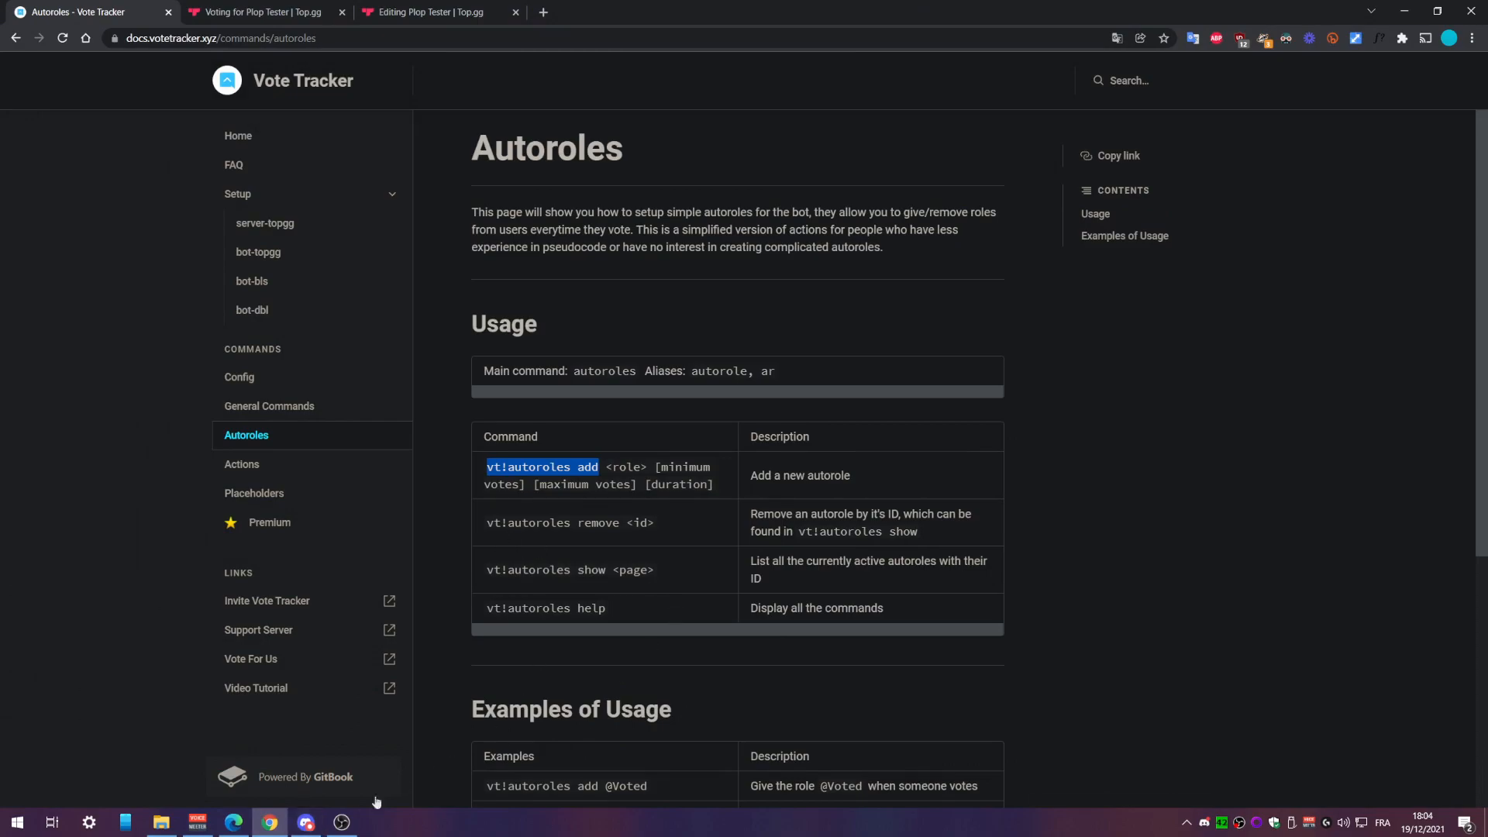
{"action": "left_click_drag", "start_coordinate": [655, 466], "coordinate": [736, 489]}
{"action": "left_click", "coordinate": [710, 467]}
{"action": "left_click", "coordinate": [654, 497]}
{"action": "left_click_drag", "start_coordinate": [547, 484], "coordinate": [632, 484]}
{"action": "left_click", "coordinate": [681, 507]}
{"action": "left_click", "coordinate": [306, 821]}
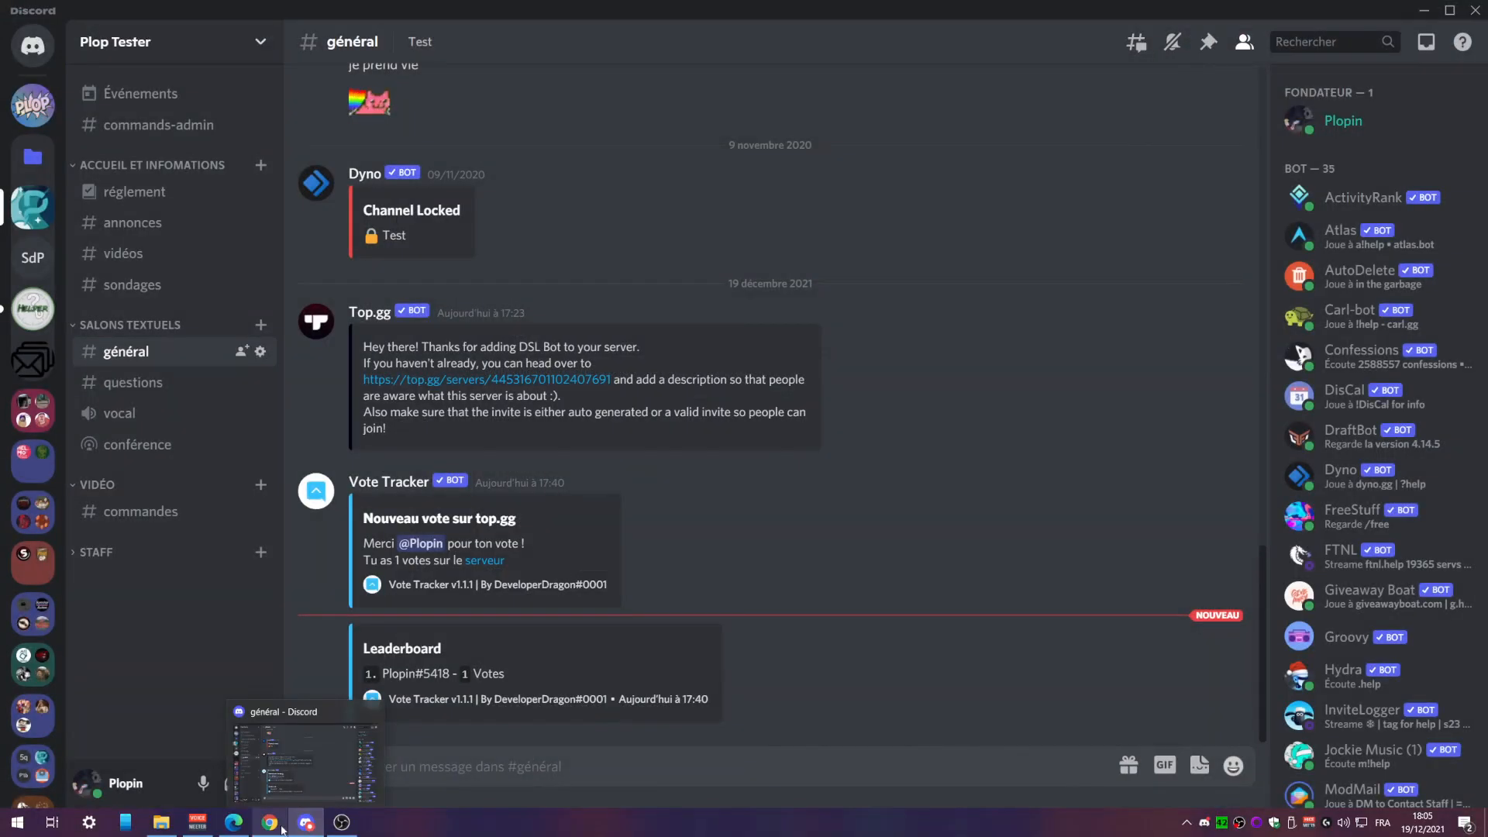
{"action": "left_click", "coordinate": [140, 512]}
{"action": "left_click", "coordinate": [508, 763]}
{"action": "key", "text": "ctrl+v"}
{"action": "type", "text": "@"}
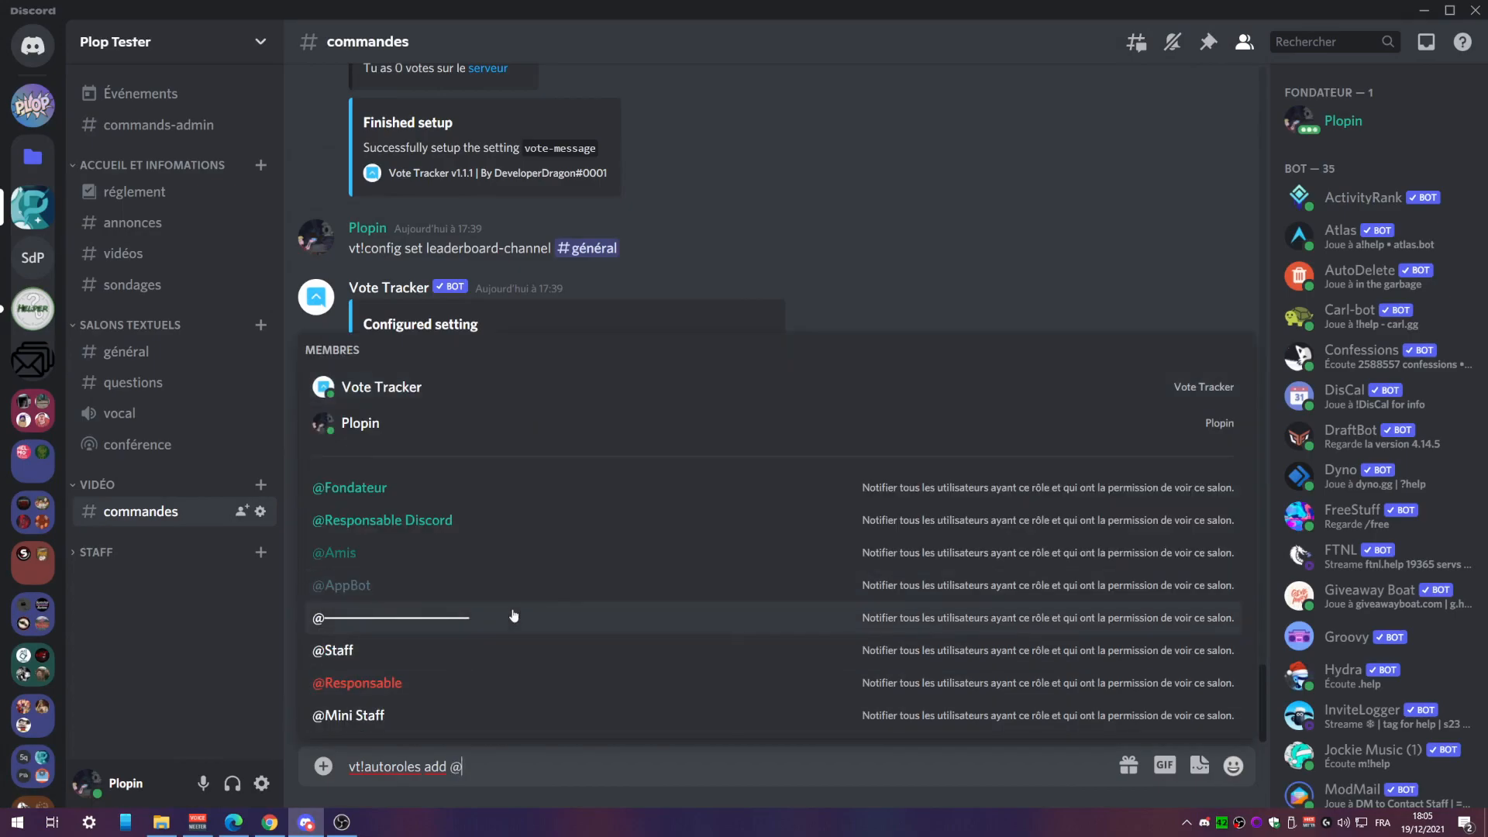
{"action": "type", "text": "vi"}
{"action": "left_click", "coordinate": [393, 715]}
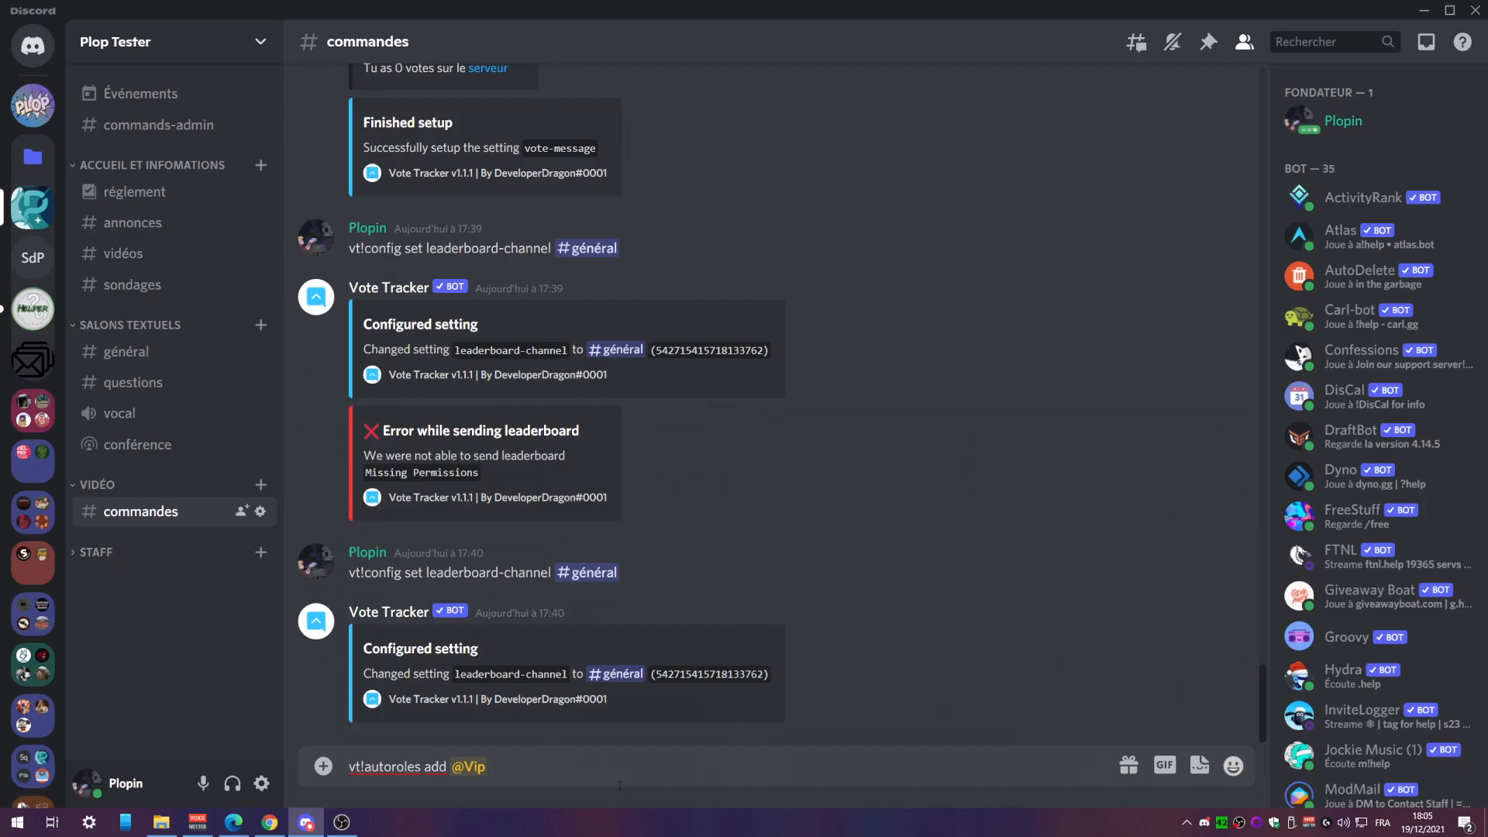
{"action": "type", "text": "10"}
{"action": "key", "text": "Return"}
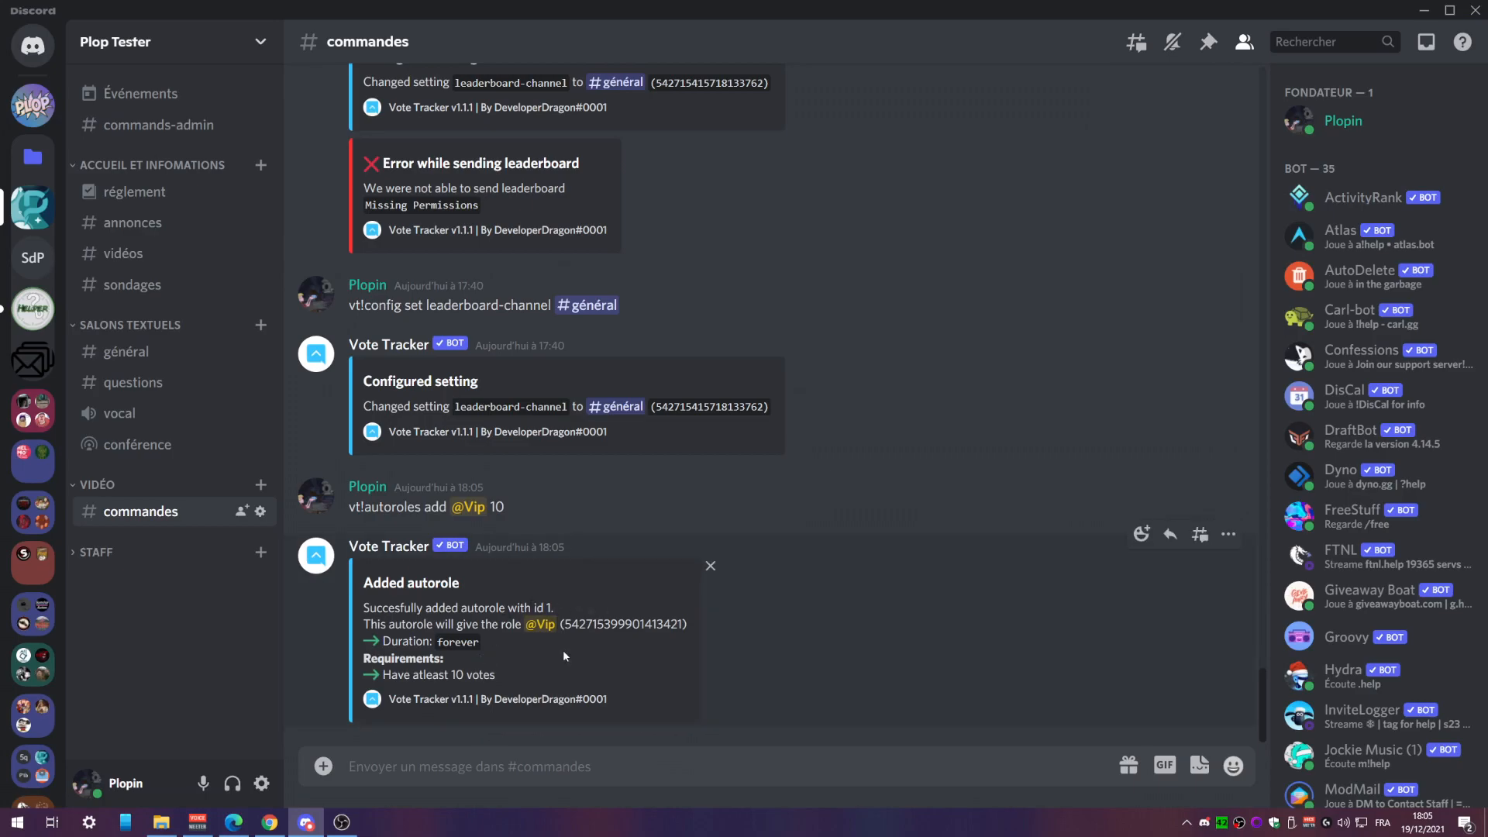
{"action": "left_click", "coordinate": [269, 823]}
{"action": "left_click_drag", "start_coordinate": [487, 524], "coordinate": [653, 524]}
{"action": "left_click", "coordinate": [579, 499]}
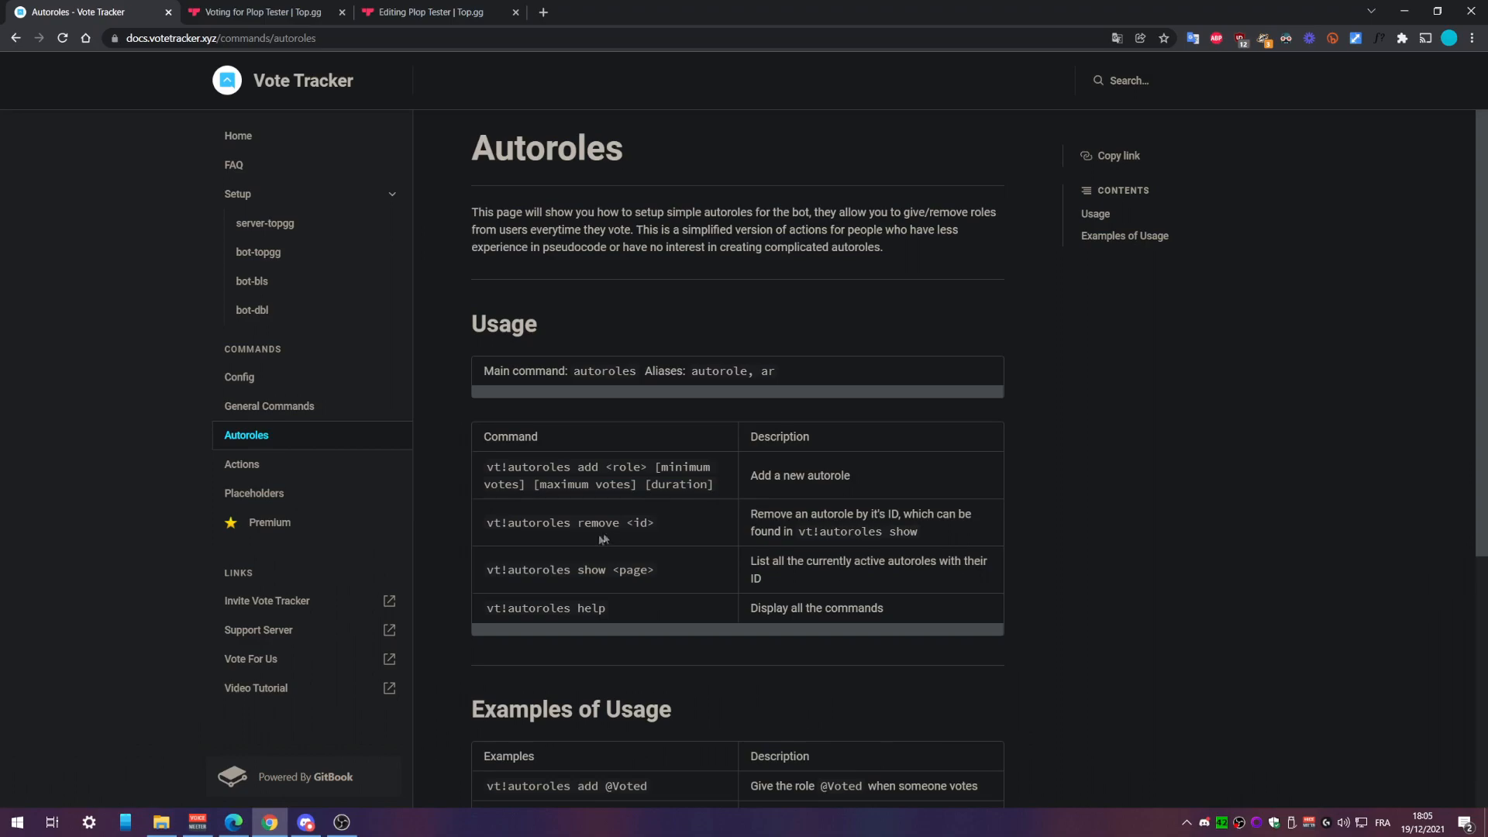
{"action": "left_click_drag", "start_coordinate": [487, 523], "coordinate": [648, 523]}
{"action": "left_click", "coordinate": [306, 823]}
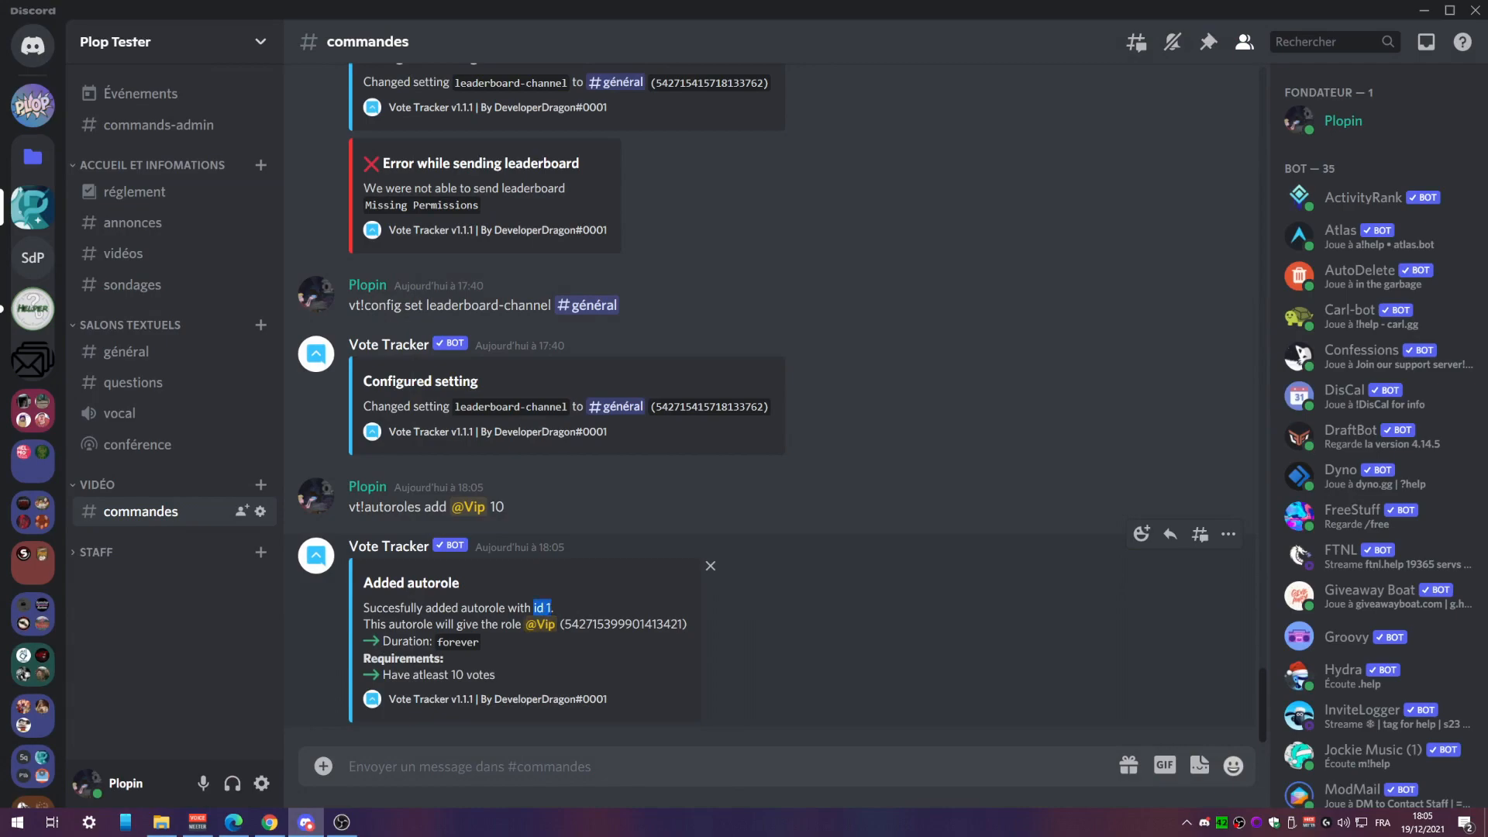
{"action": "double_click", "coordinate": [547, 607]}
{"action": "left_click", "coordinate": [270, 822]}
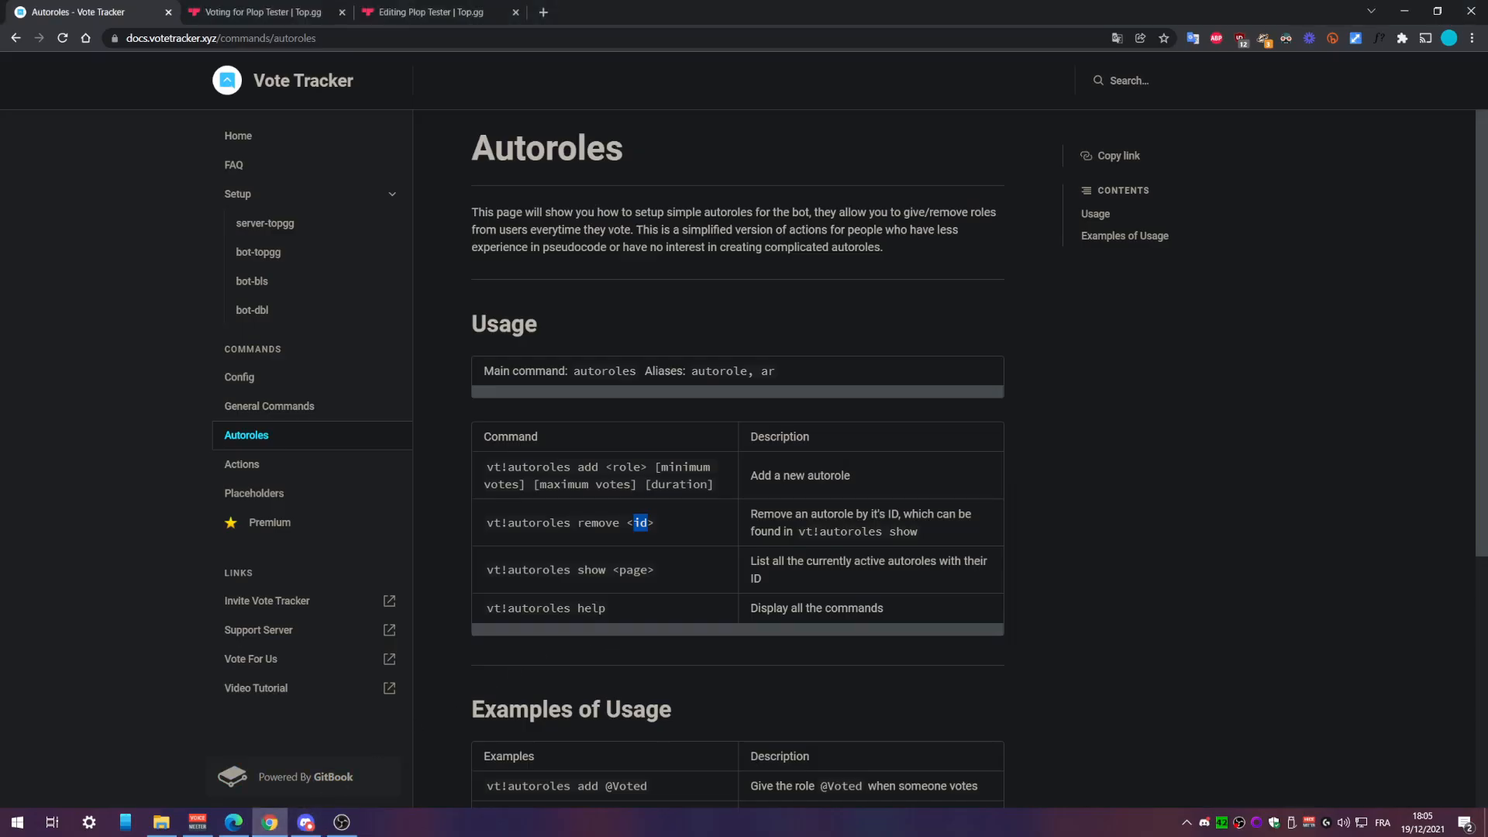
{"action": "left_click_drag", "start_coordinate": [488, 574], "coordinate": [606, 577]}
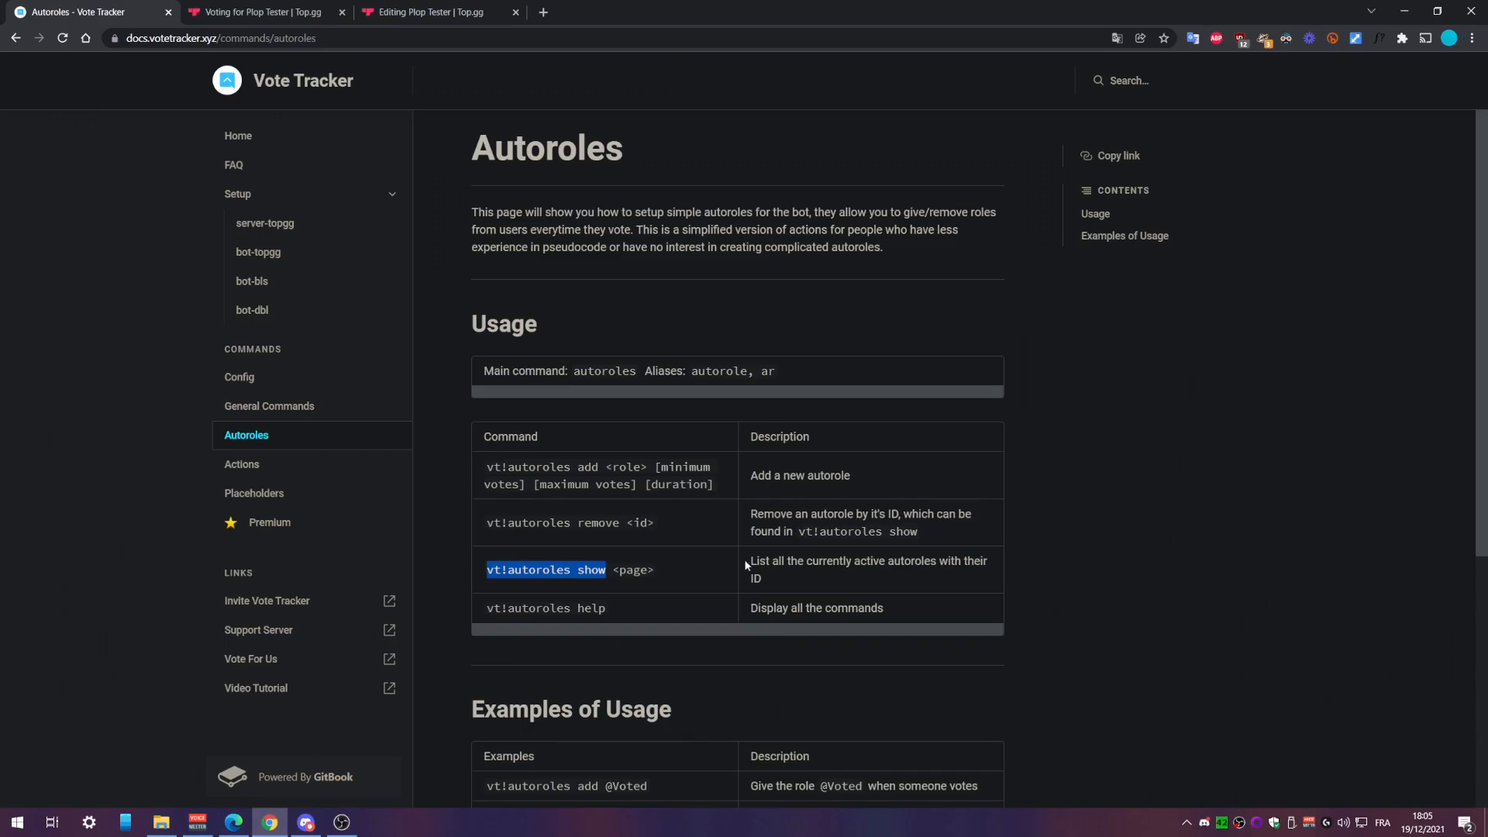
{"action": "left_click", "coordinate": [826, 559]}
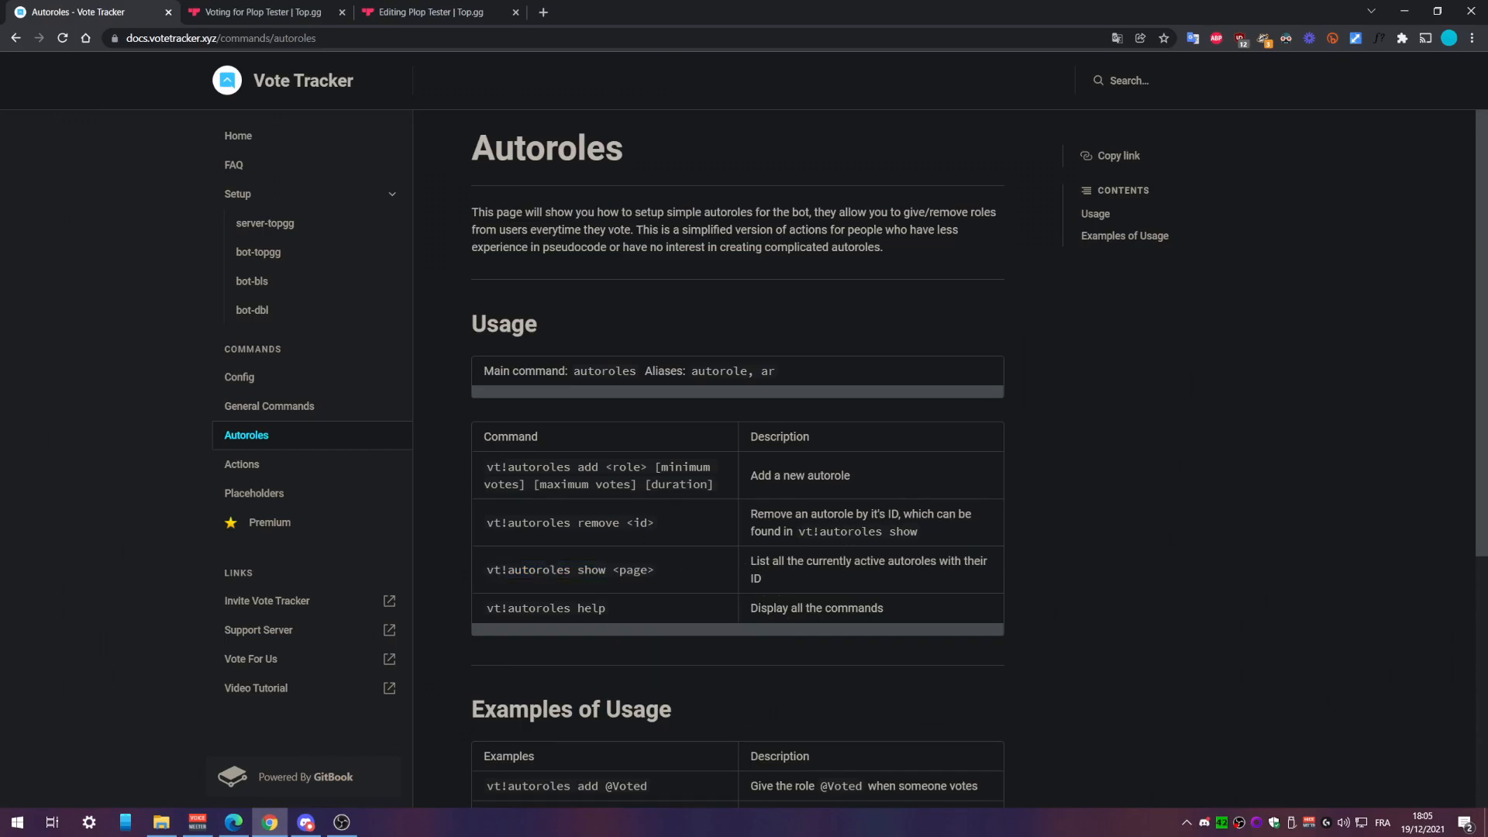
- Review the General Commands page's vt!votes fake add and remove admin commands
{"action": "left_click", "coordinate": [275, 413]}
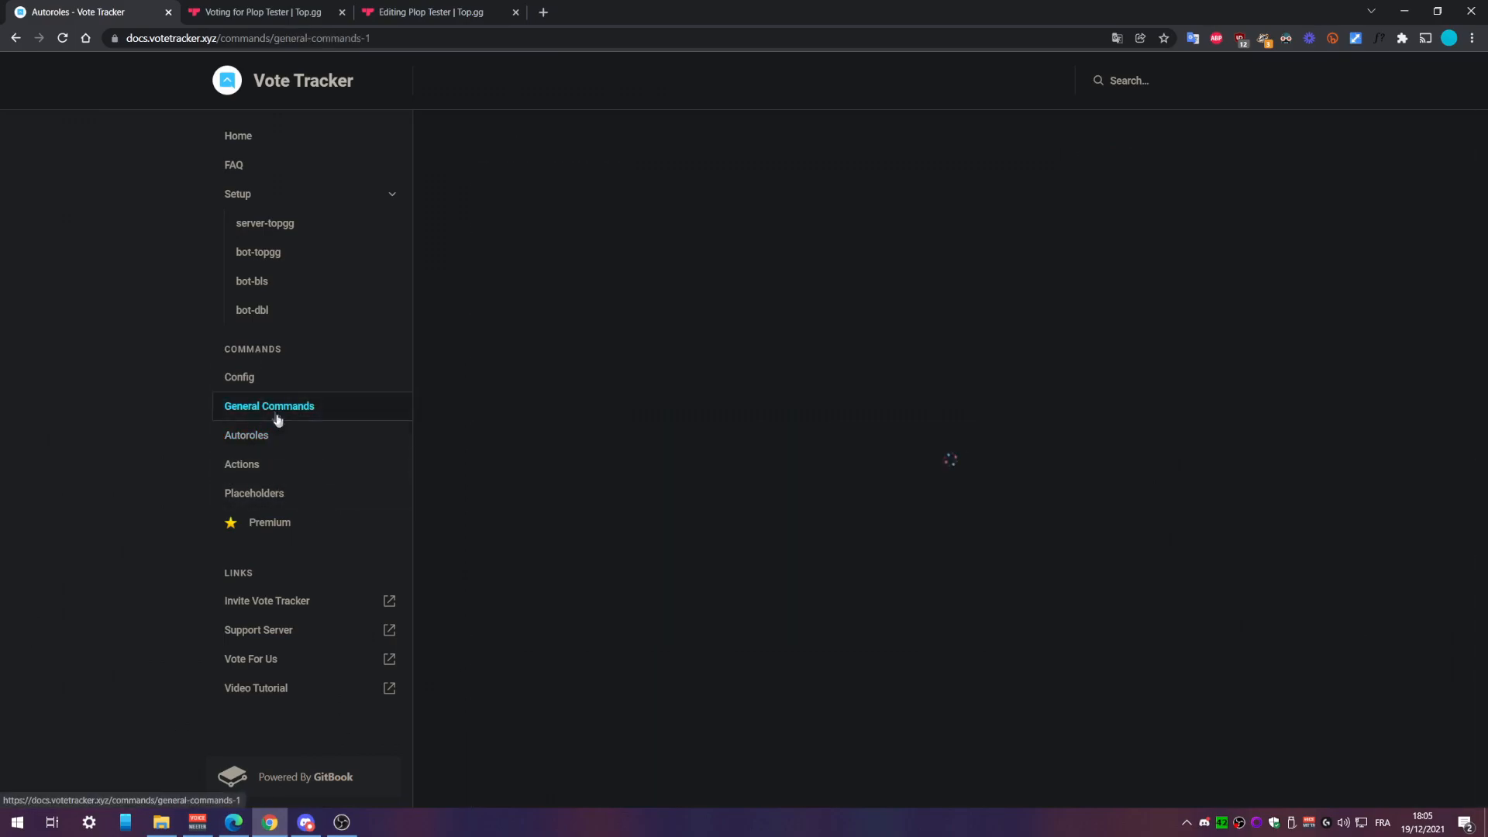
{"action": "scroll", "coordinate": [877, 403], "scroll_direction": "down", "scroll_amount": 4}
{"action": "scroll", "coordinate": [850, 377], "scroll_direction": "up", "scroll_amount": 4}
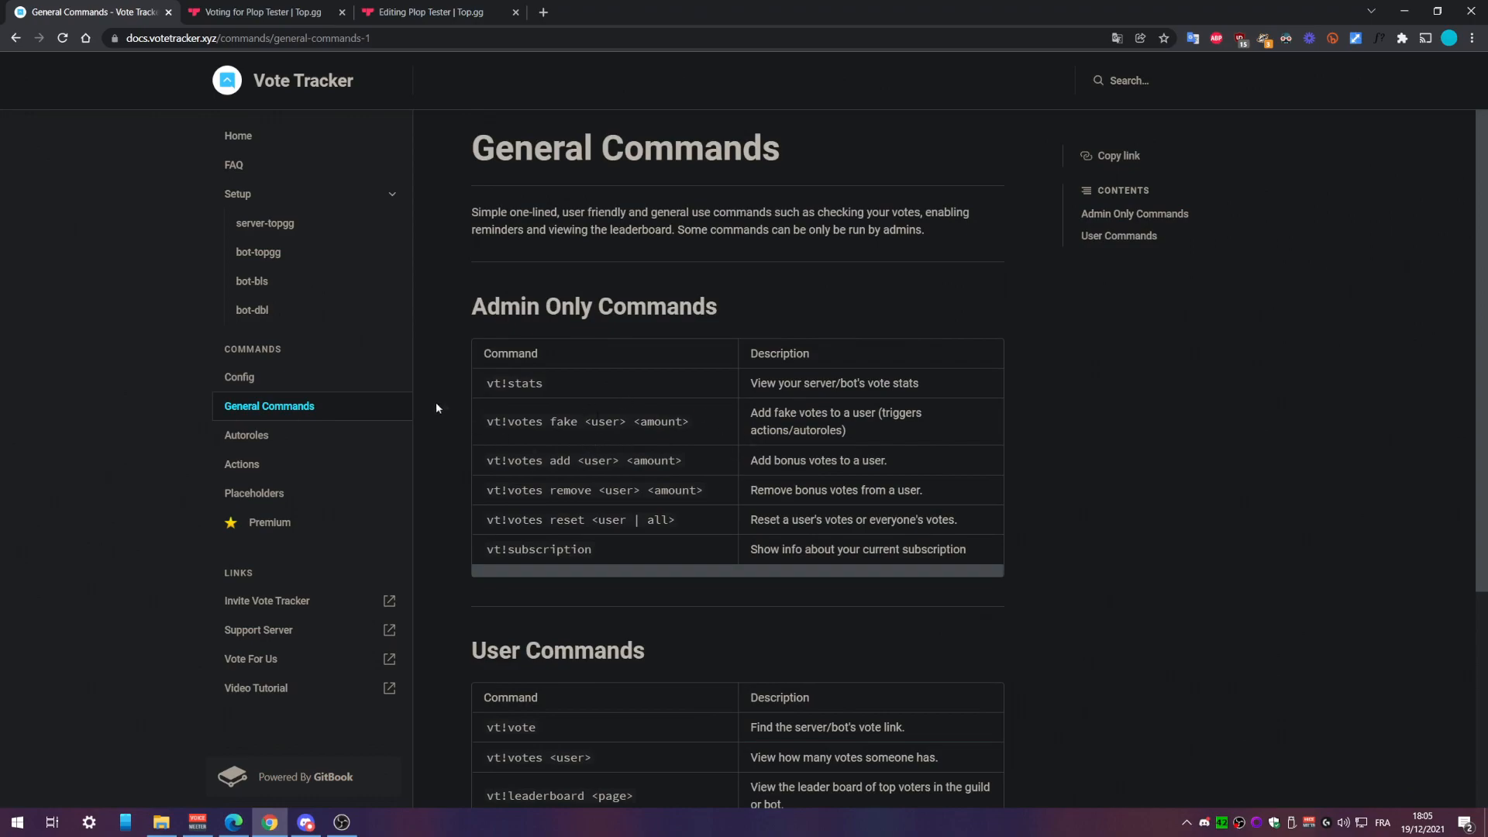
{"action": "double_click", "coordinate": [564, 422]}
{"action": "double_click", "coordinate": [559, 460]}
{"action": "left_click_drag", "start_coordinate": [779, 462], "coordinate": [815, 463]}
{"action": "left_click", "coordinate": [919, 475]}
{"action": "double_click", "coordinate": [571, 490]}
{"action": "left_click", "coordinate": [662, 504]}
- Review the vt!vote user command, then go to the Actions page
{"action": "scroll", "coordinate": [674, 525], "scroll_direction": "down", "scroll_amount": 4}
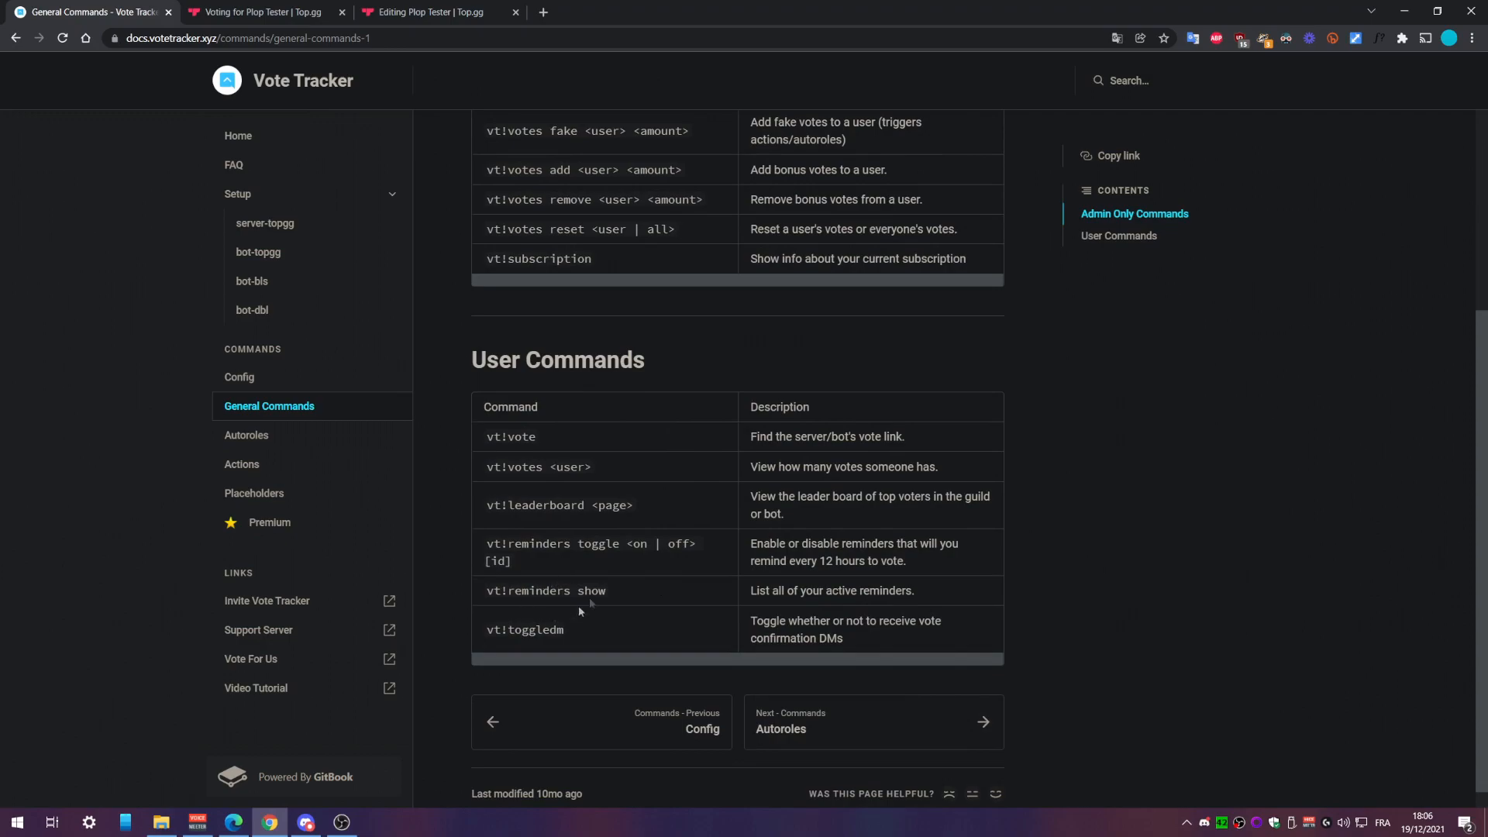
{"action": "left_click_drag", "start_coordinate": [487, 436], "coordinate": [537, 437]}
{"action": "left_click", "coordinate": [642, 495]}
{"action": "left_click_drag", "start_coordinate": [811, 437], "coordinate": [897, 437]}
{"action": "left_click", "coordinate": [790, 385]}
{"action": "scroll", "coordinate": [967, 476], "scroll_direction": "up", "scroll_amount": 4}
{"action": "scroll", "coordinate": [913, 481], "scroll_direction": "down", "scroll_amount": 3}
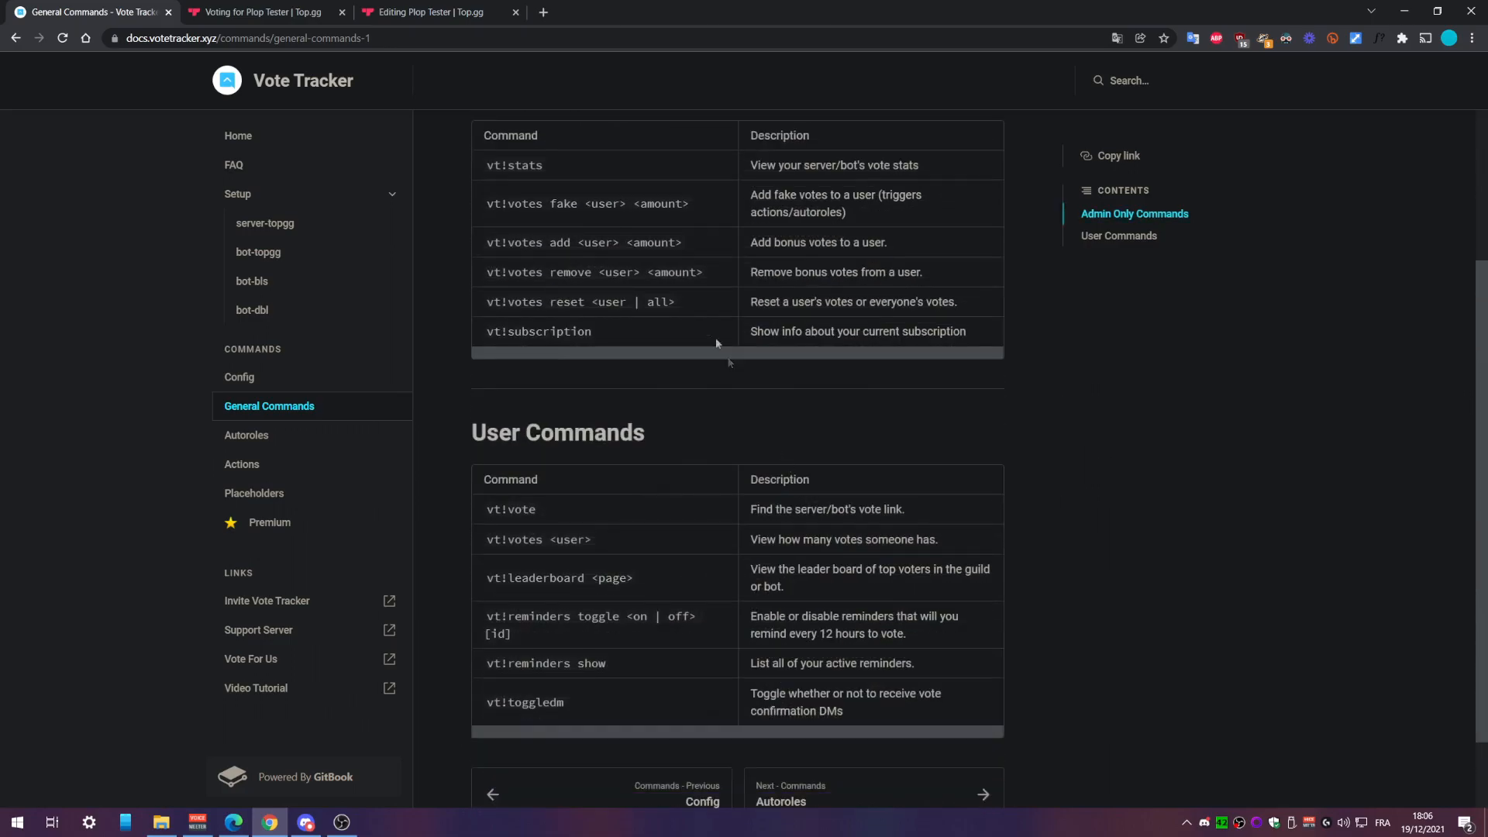
{"action": "left_click", "coordinate": [272, 465]}
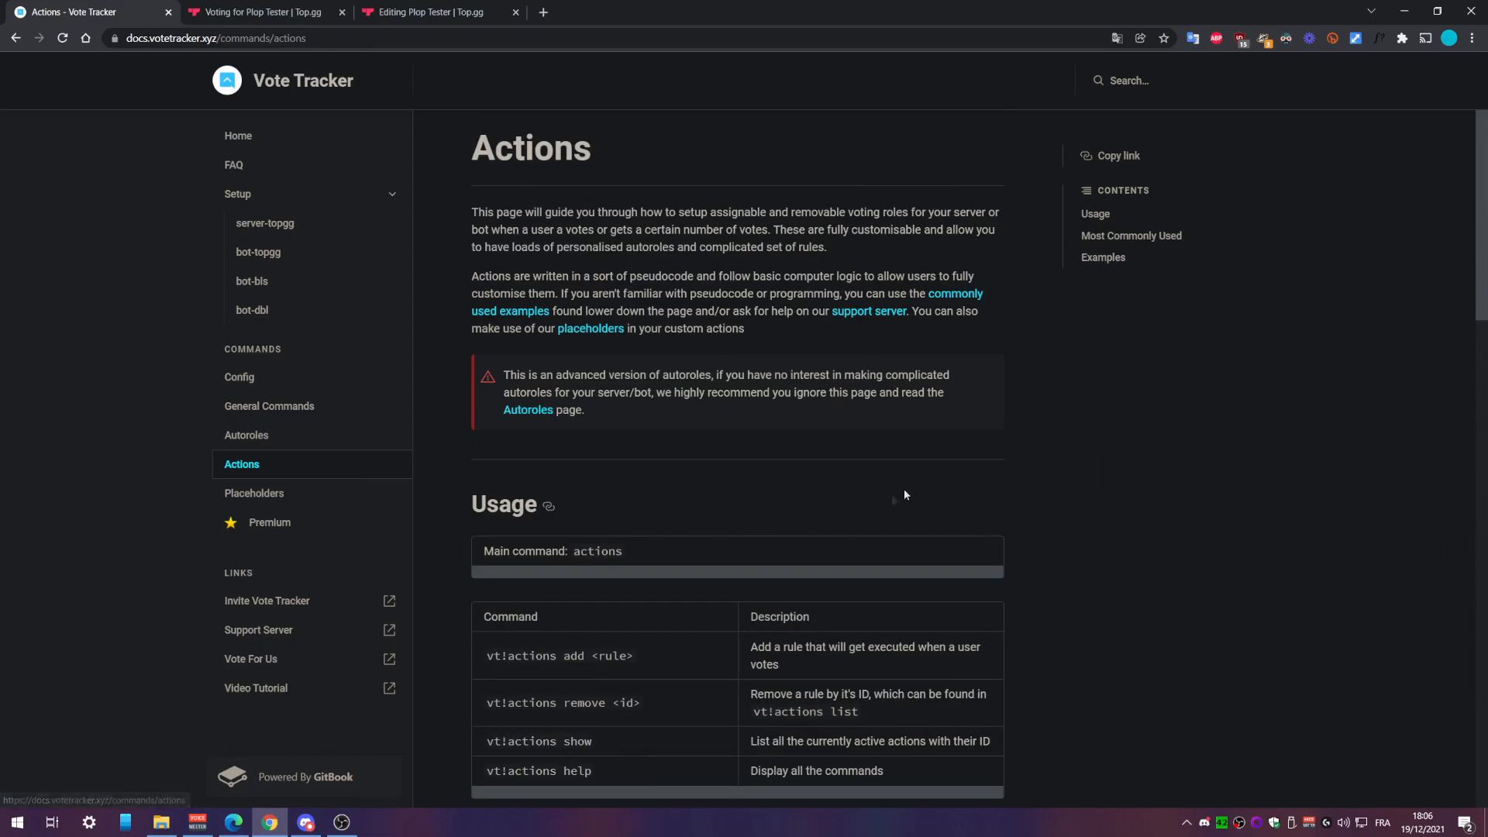
- Scroll the Actions page and translate it to French and back to English
{"action": "scroll", "coordinate": [1008, 481], "scroll_direction": "down", "scroll_amount": 4}
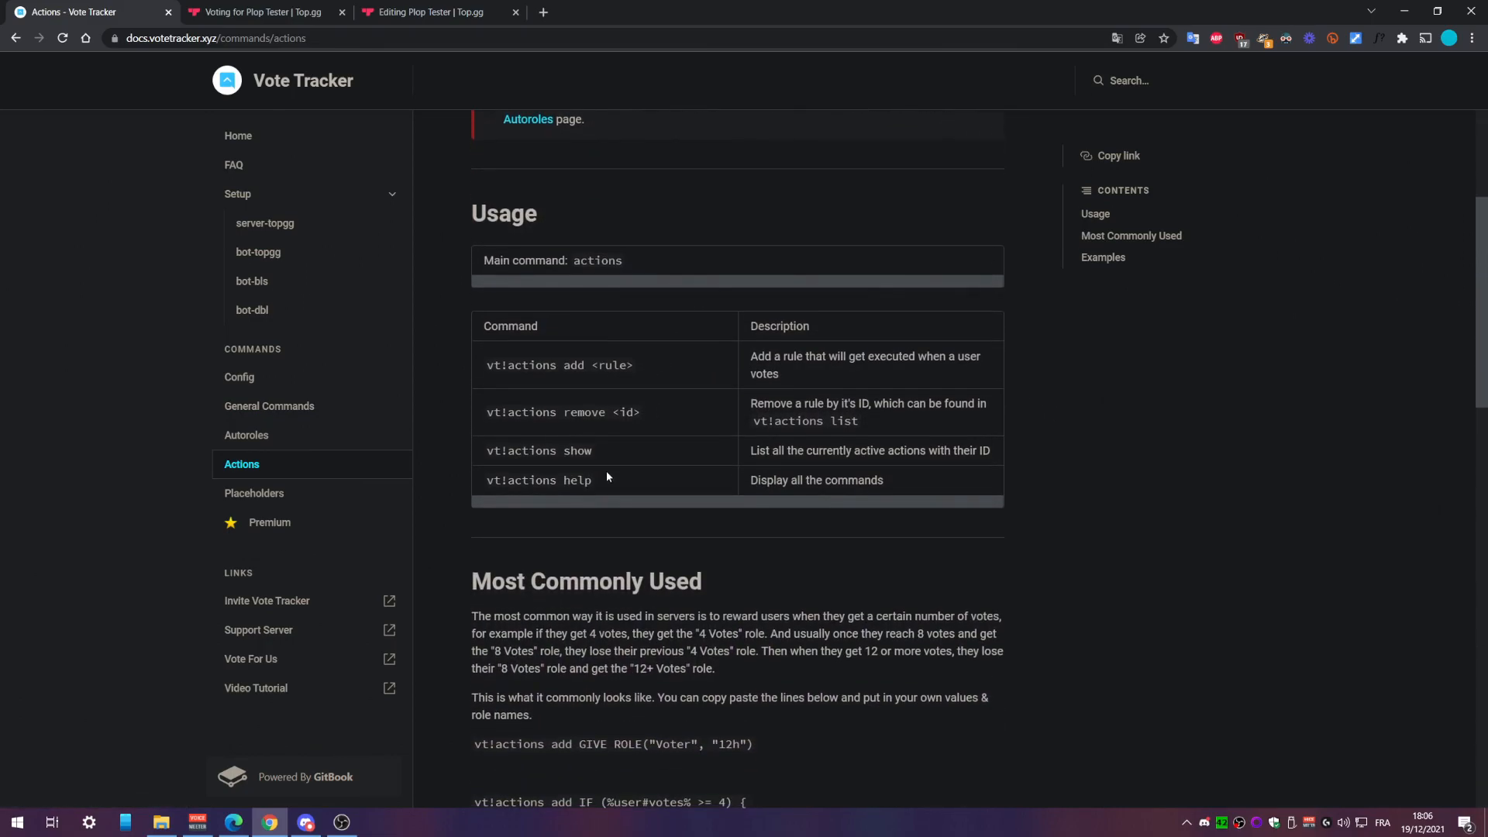
{"action": "scroll", "coordinate": [607, 475], "scroll_direction": "down", "scroll_amount": 5}
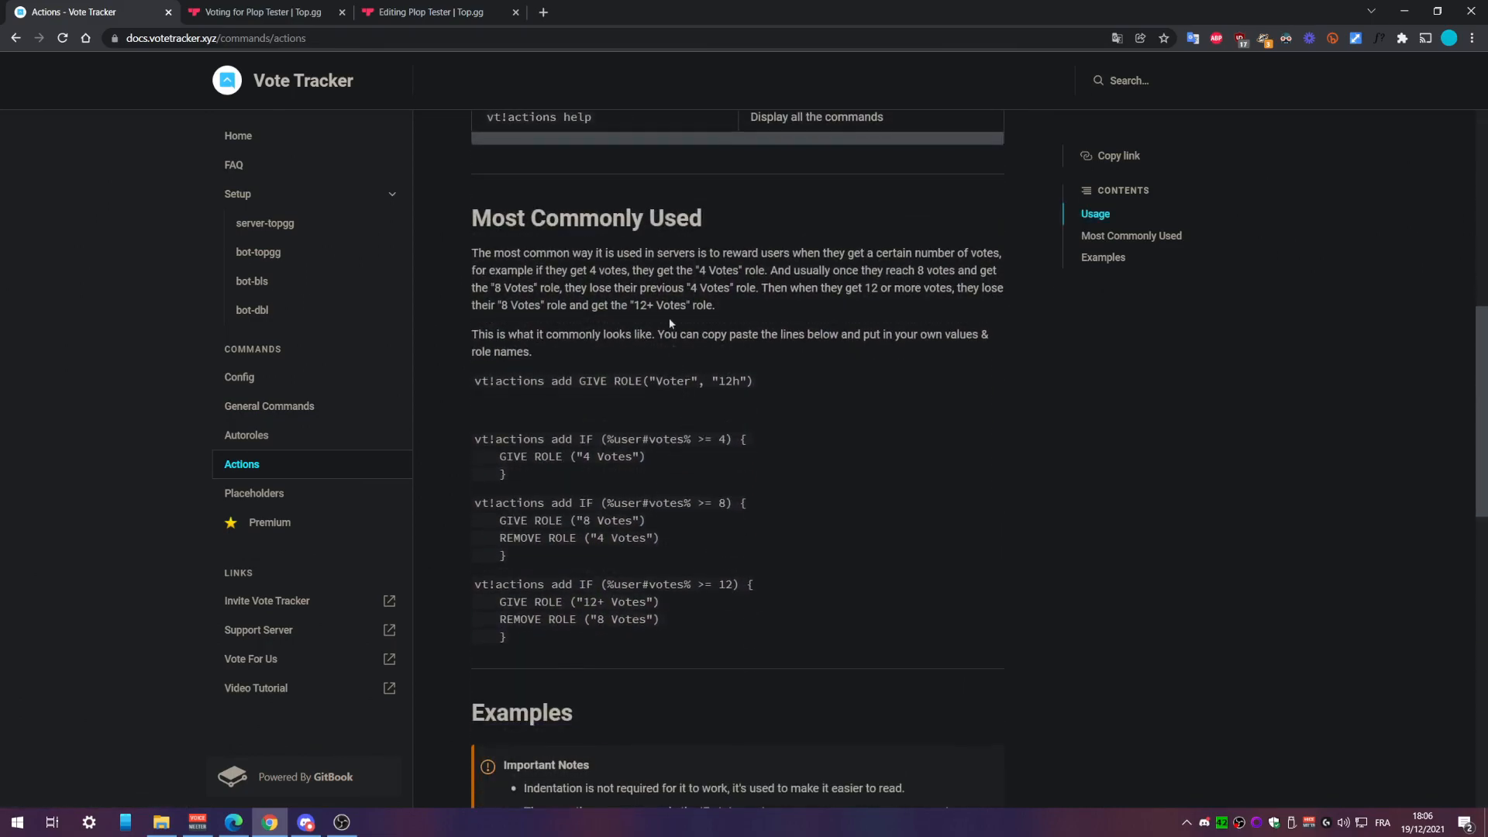
{"action": "scroll", "coordinate": [775, 305], "scroll_direction": "down", "scroll_amount": 1}
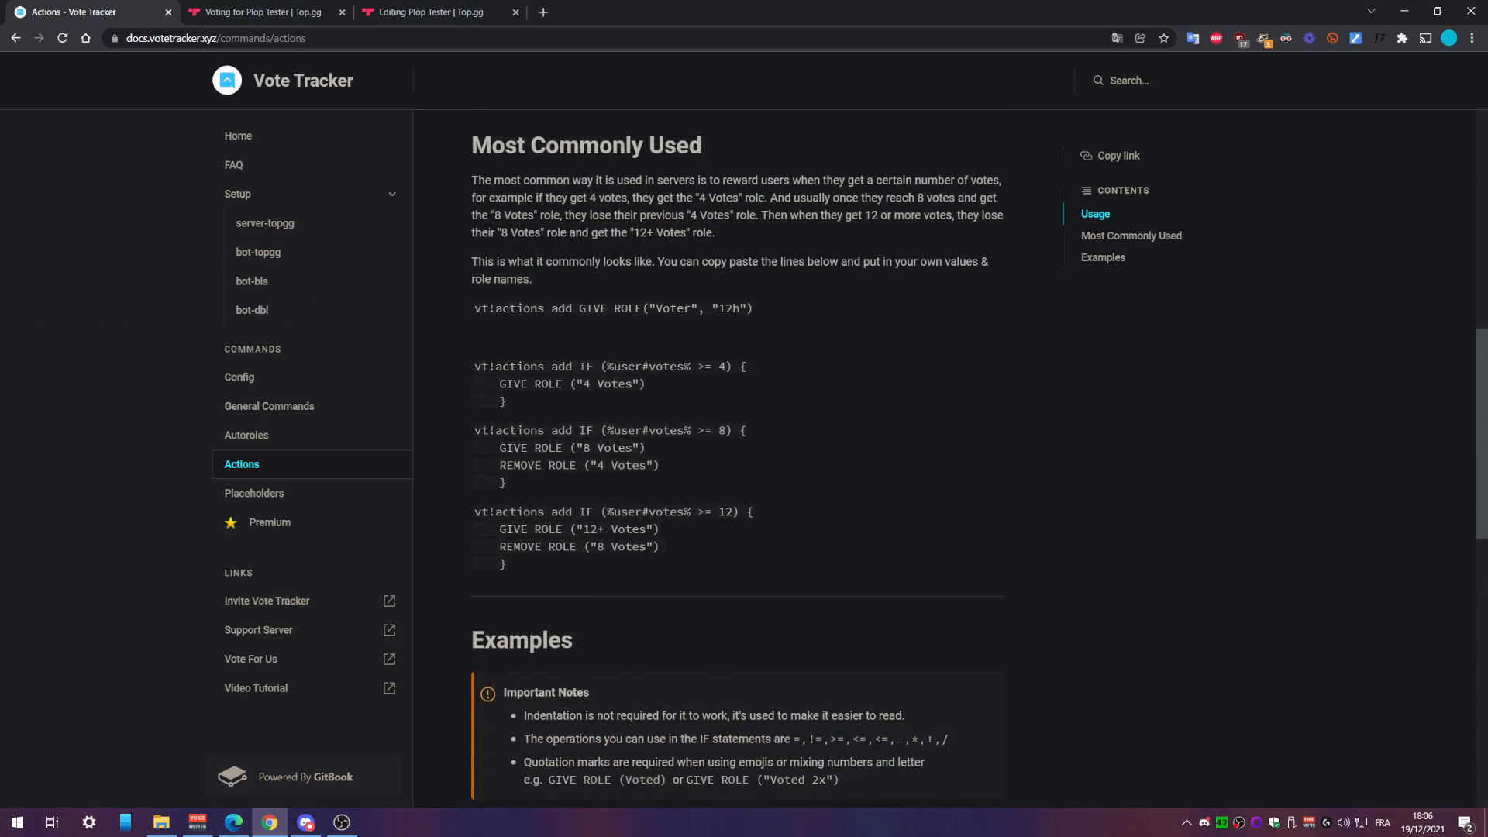
{"action": "left_click", "coordinate": [1117, 38]}
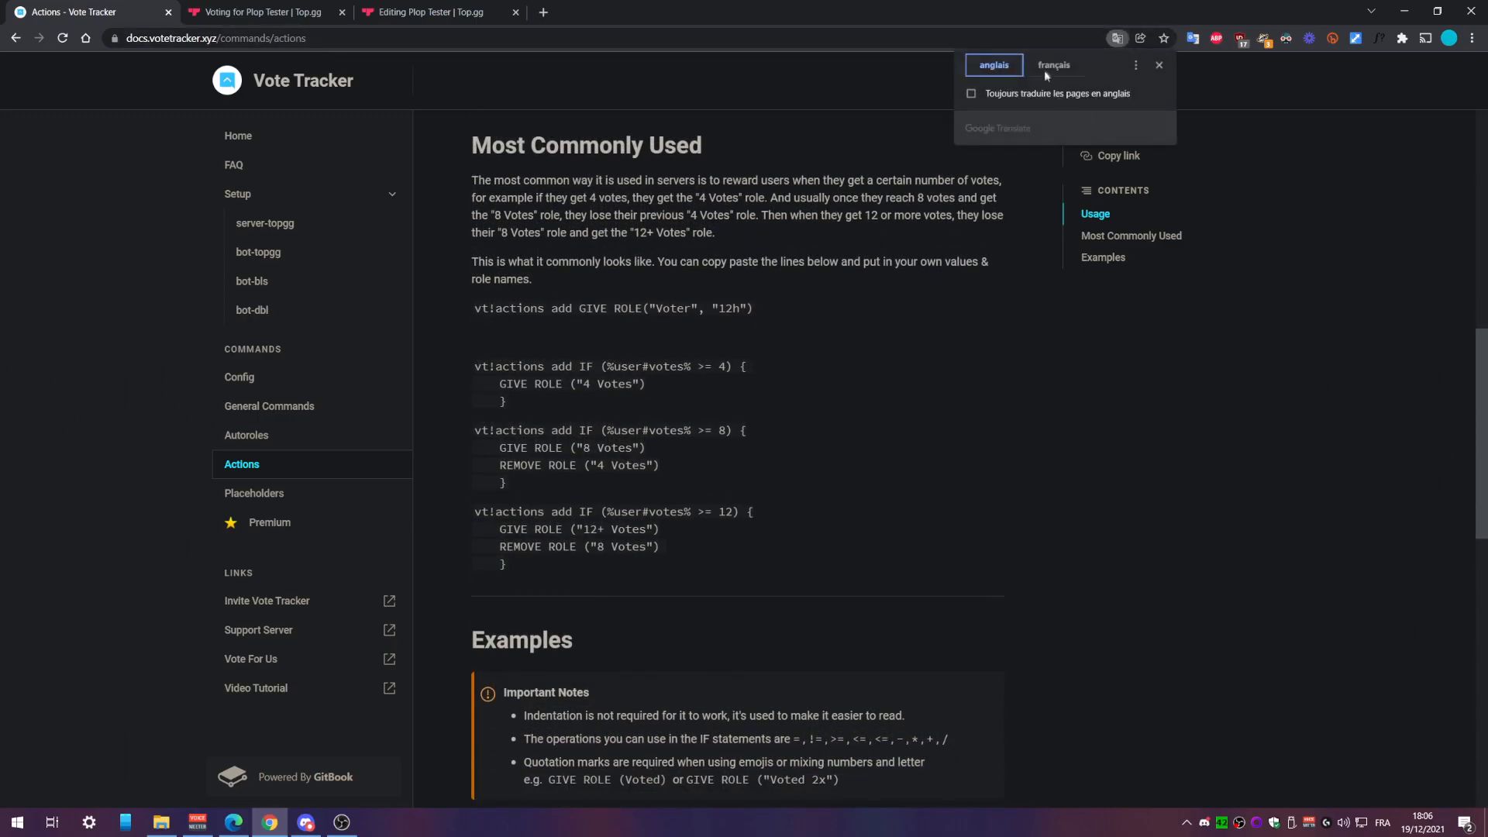
{"action": "left_click", "coordinate": [1053, 65]}
{"action": "left_click", "coordinate": [975, 69]}
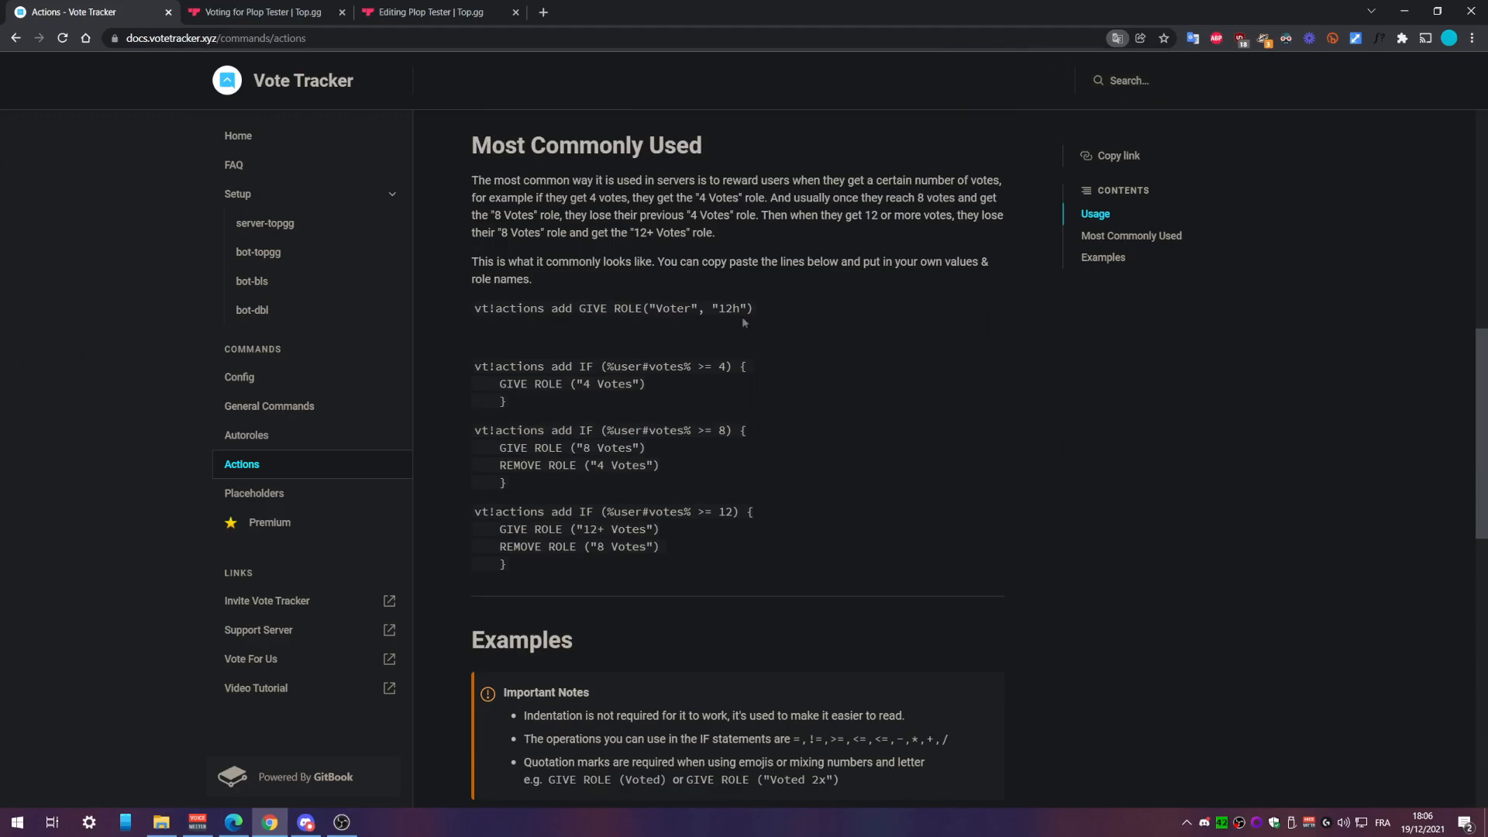
- Read through the commonly used action code examples on the Actions page
{"action": "left_click_drag", "start_coordinate": [473, 309], "coordinate": [763, 514]}
{"action": "left_click", "coordinate": [649, 335]}
{"action": "scroll", "coordinate": [724, 375], "scroll_direction": "down", "scroll_amount": 3}
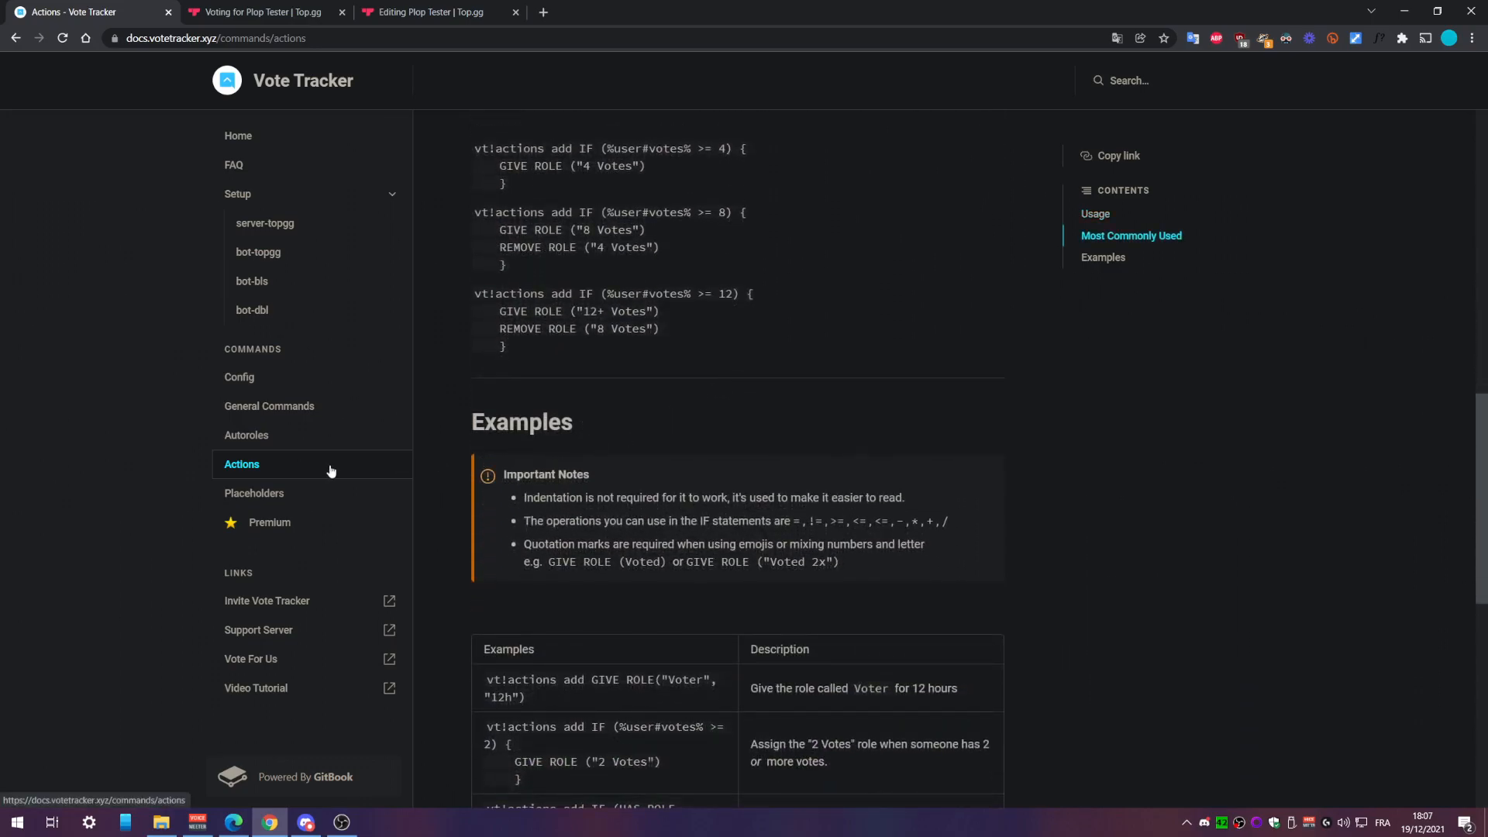
{"action": "scroll", "coordinate": [593, 443], "scroll_direction": "up", "scroll_amount": 15}
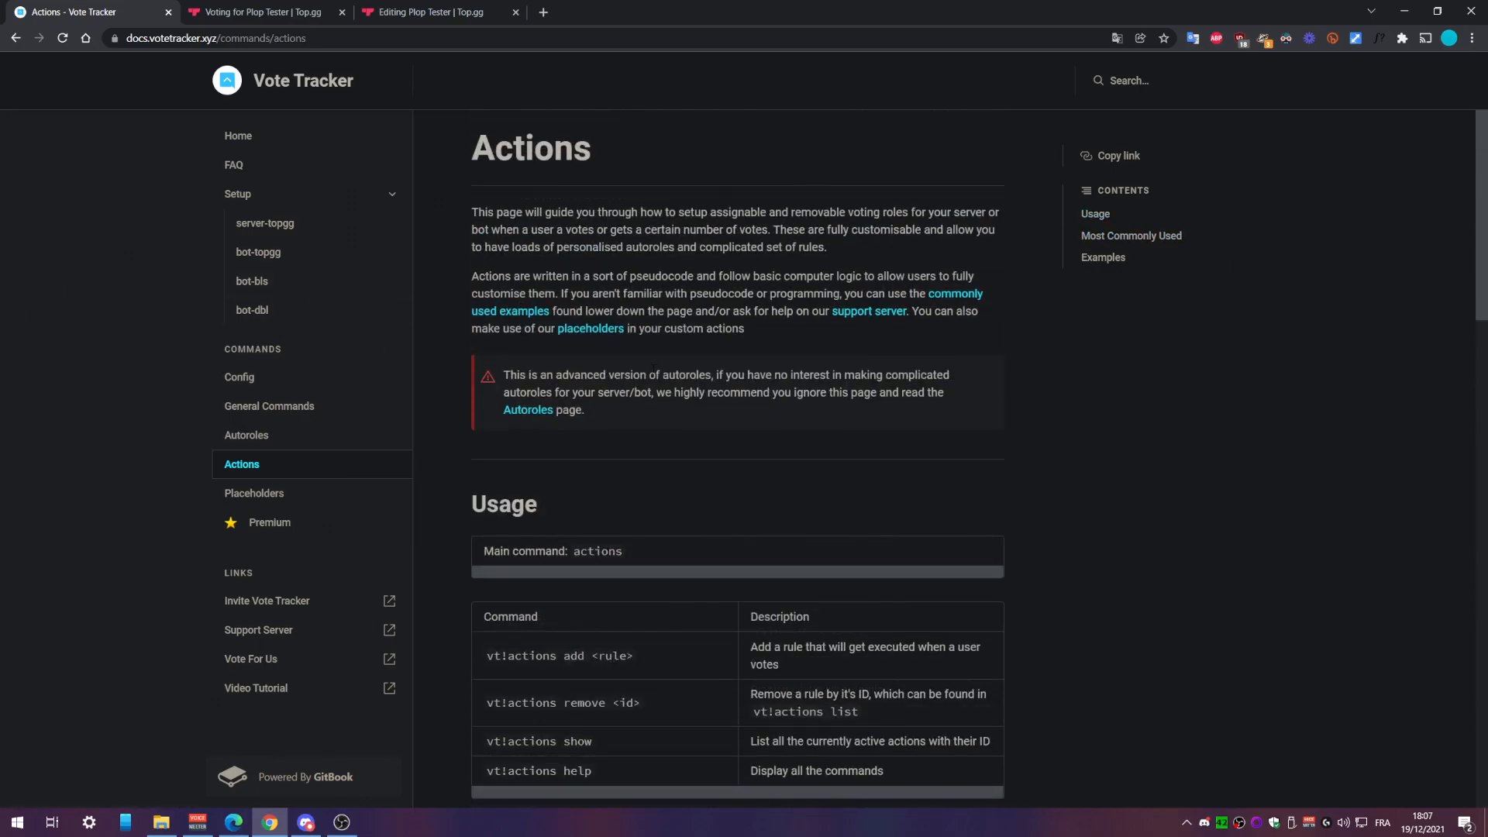
{"action": "scroll", "coordinate": [593, 445], "scroll_direction": "down", "scroll_amount": 6}
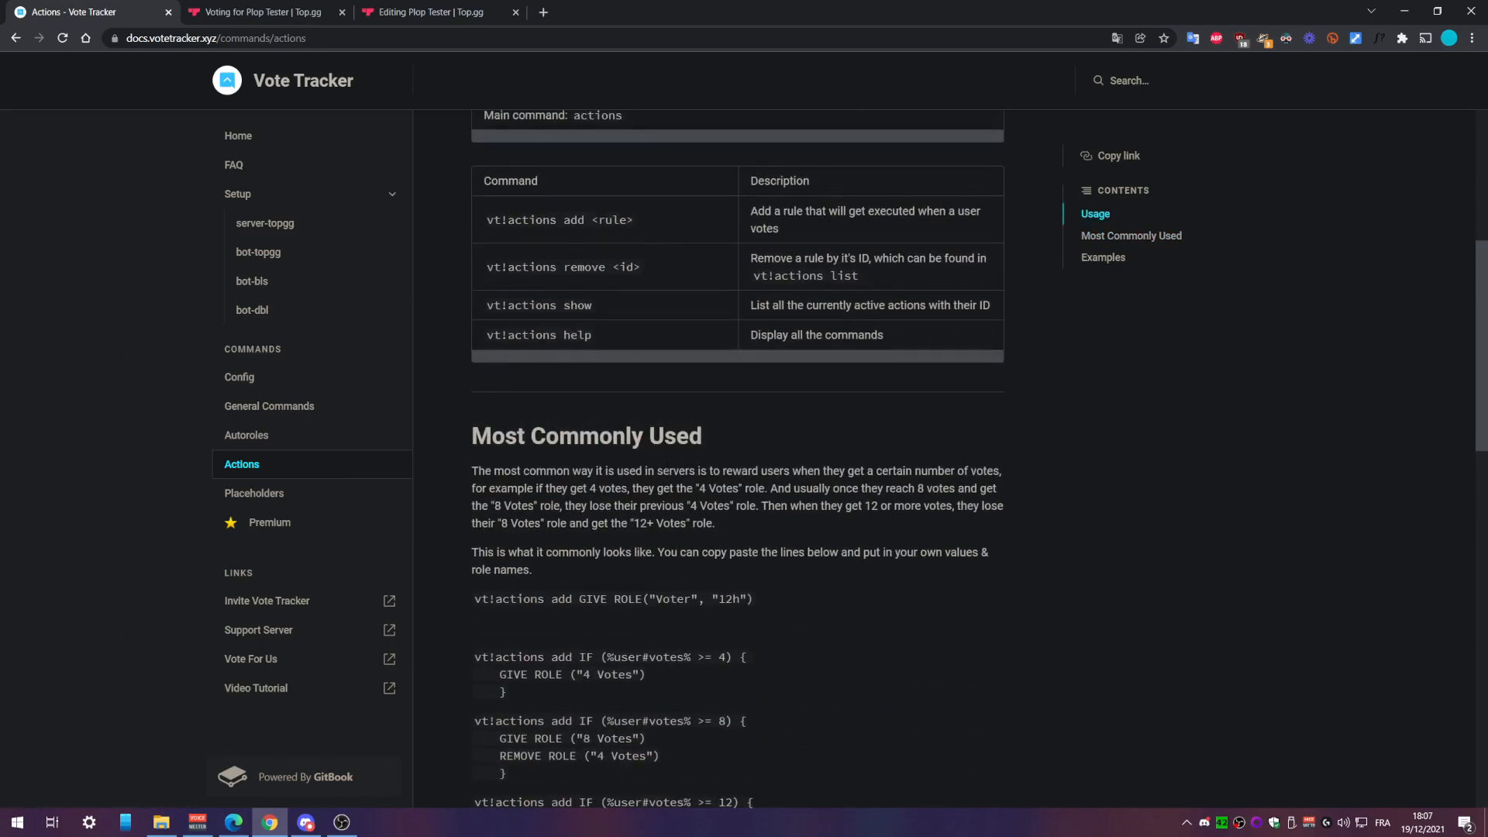
{"action": "scroll", "coordinate": [667, 469], "scroll_direction": "down", "scroll_amount": 6}
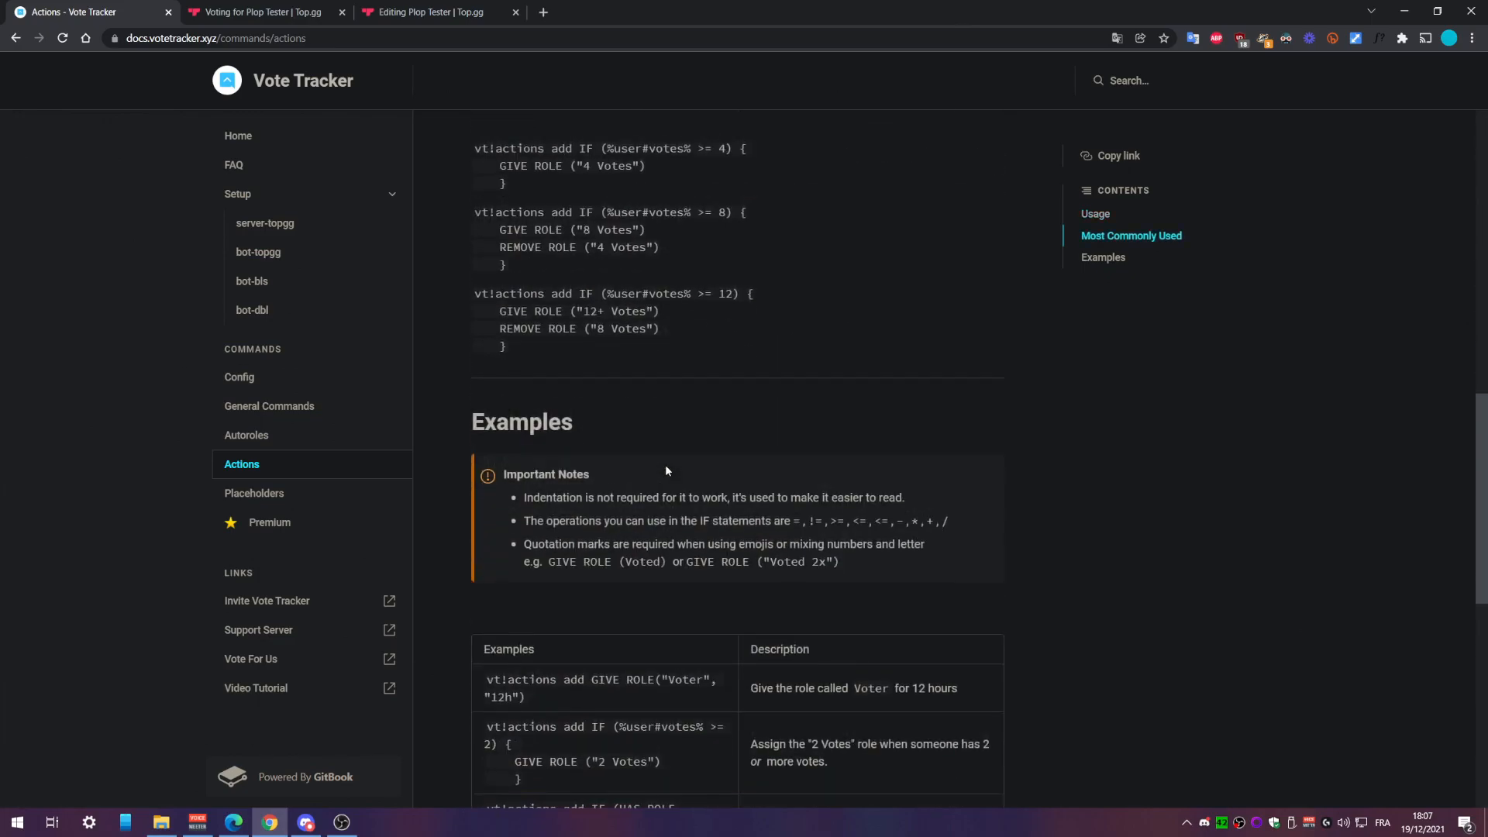
{"action": "scroll", "coordinate": [665, 463], "scroll_direction": "up", "scroll_amount": 12}
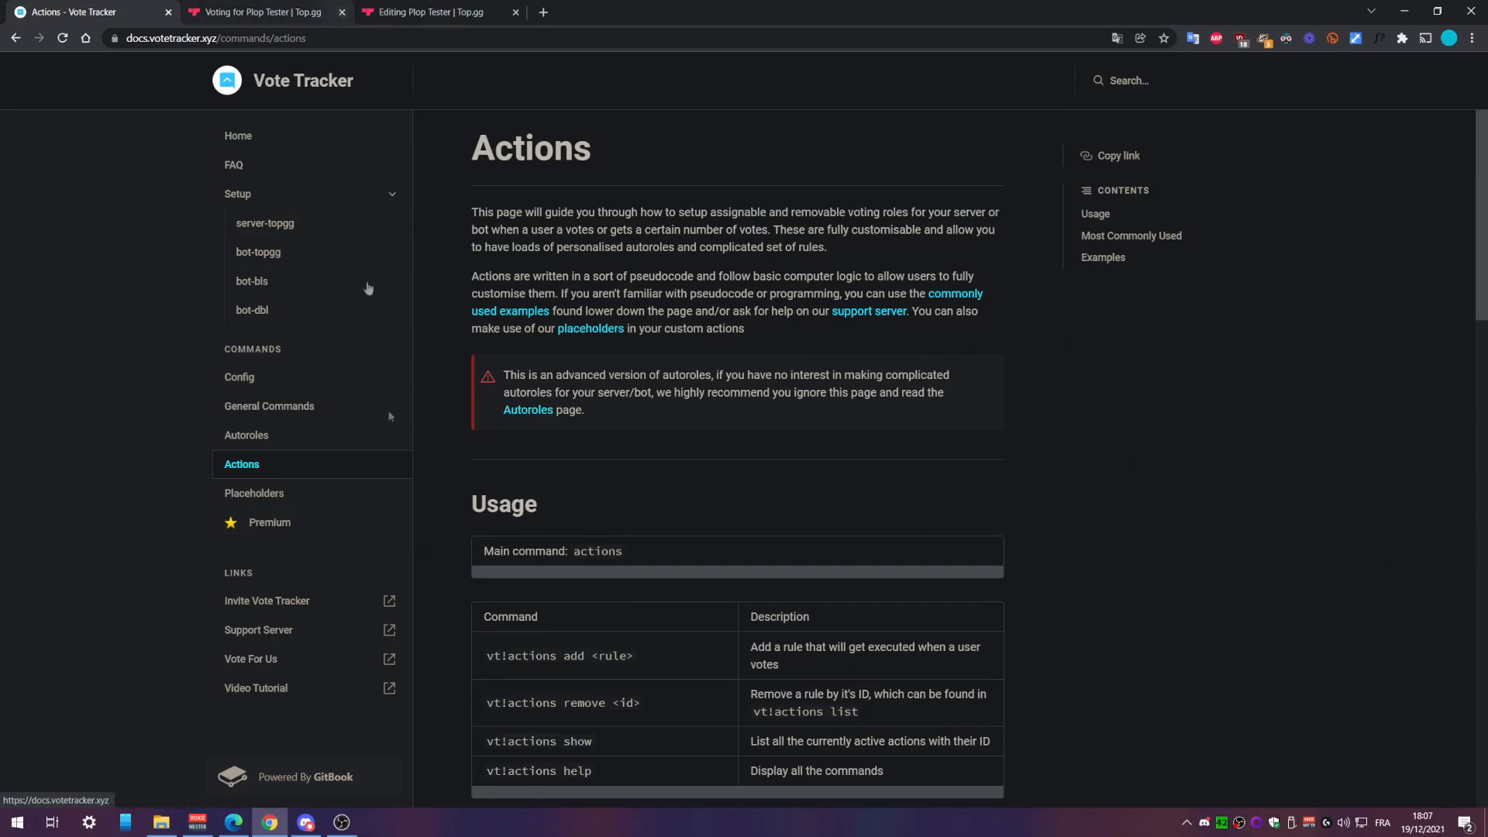
{"action": "left_click", "coordinate": [306, 822]}
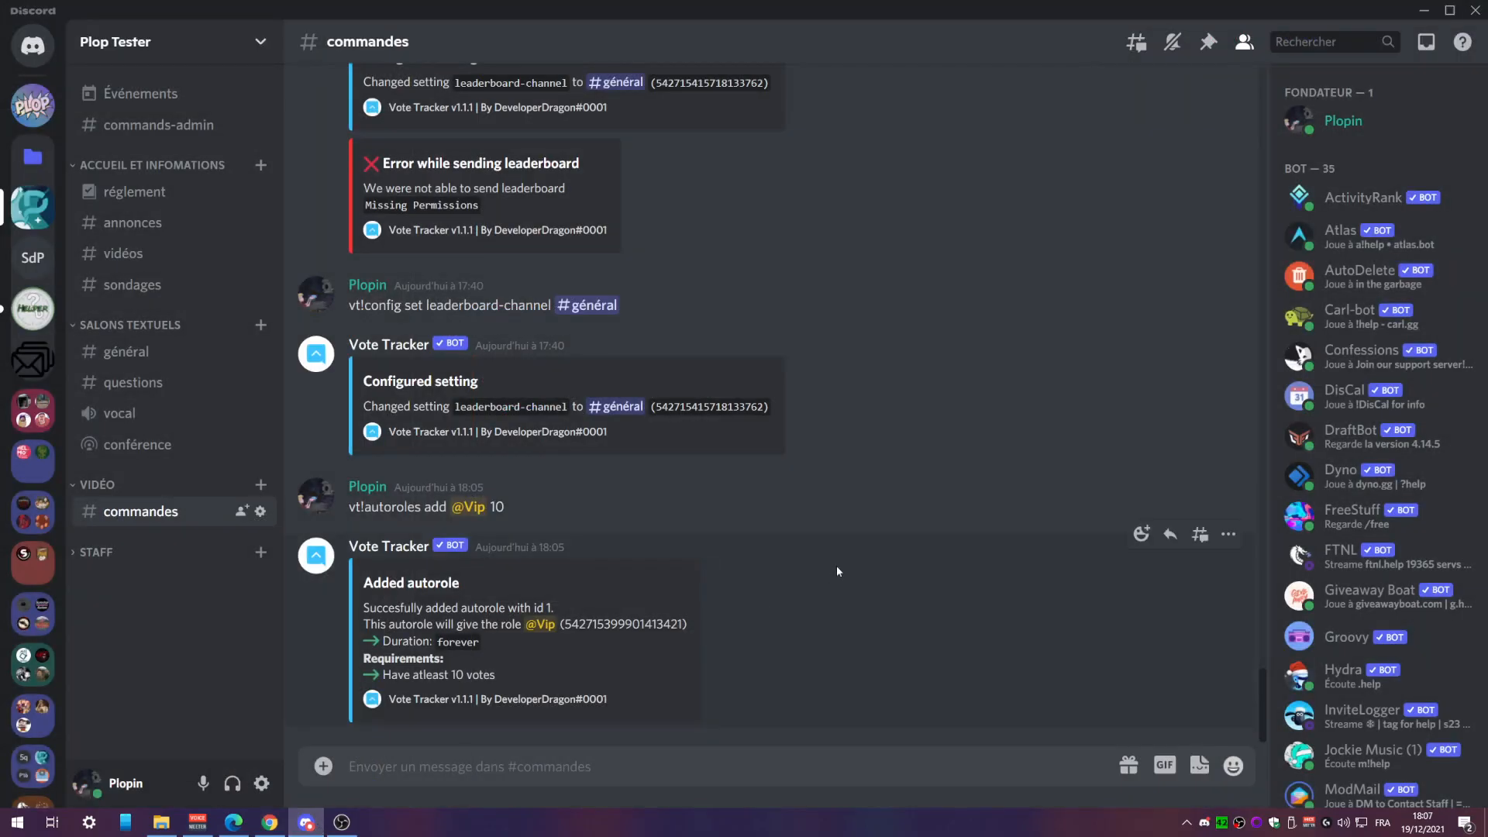